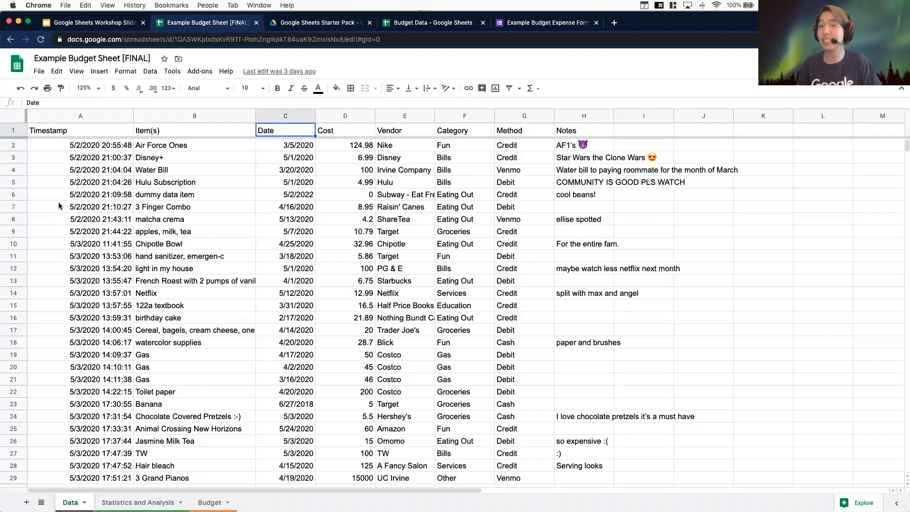
Review the column headers and expense entries on the Data sheet
left_click(361, 129)
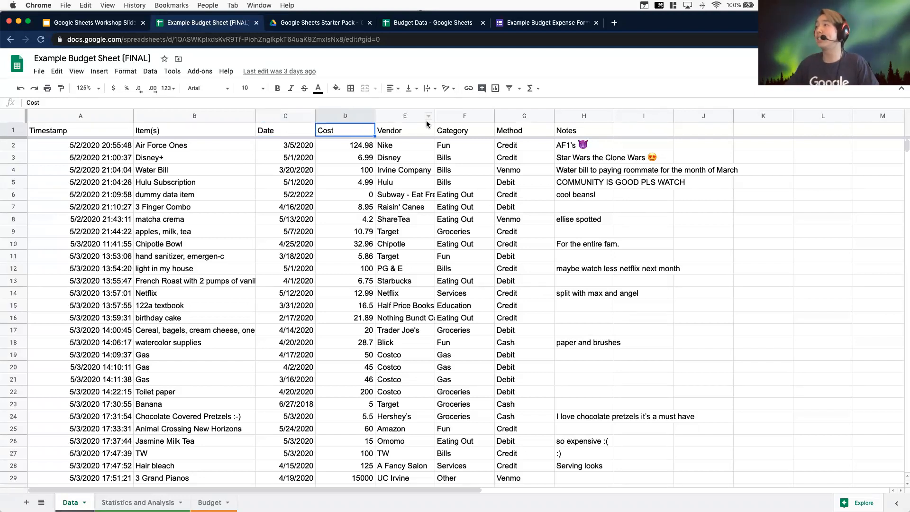
left_click(427, 126)
left_click(471, 128)
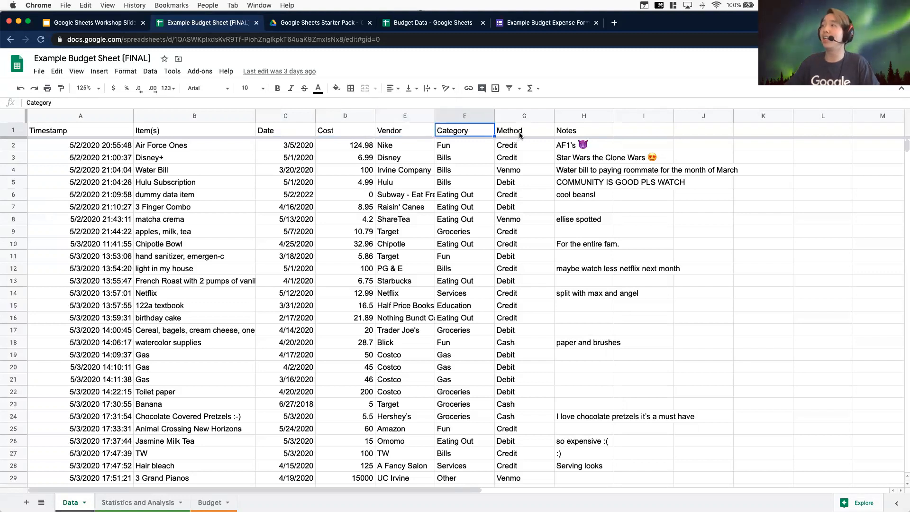
left_click(519, 134)
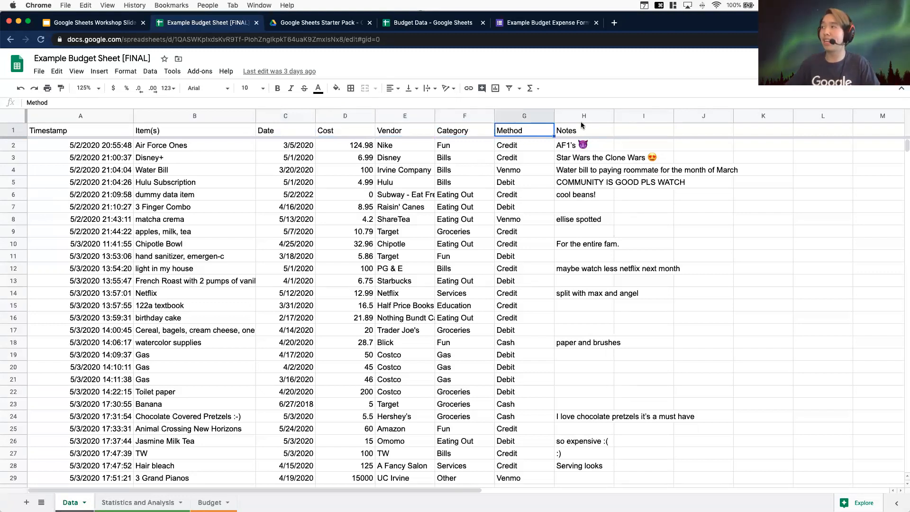
left_click(608, 131)
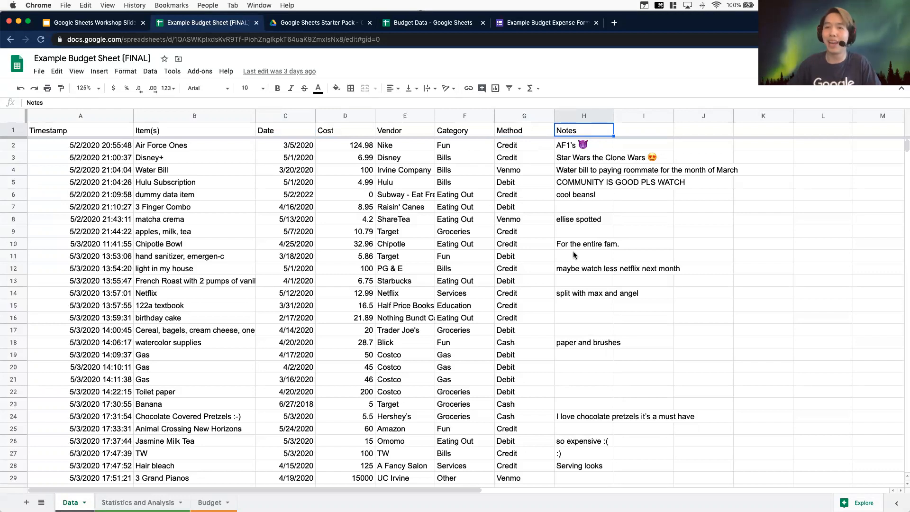
scroll(590, 323, "down", 3)
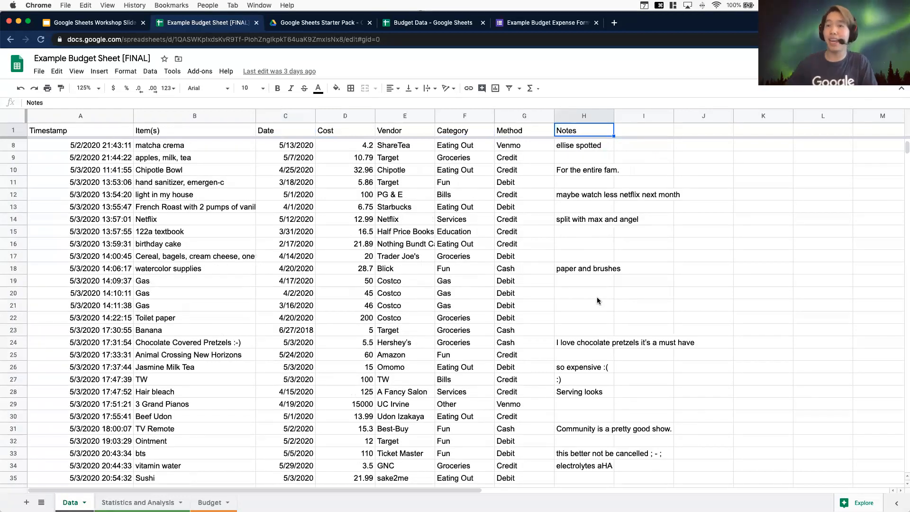
scroll(552, 271, "down", 1)
scroll(545, 277, "up", 3)
scroll(536, 284, "down", 6)
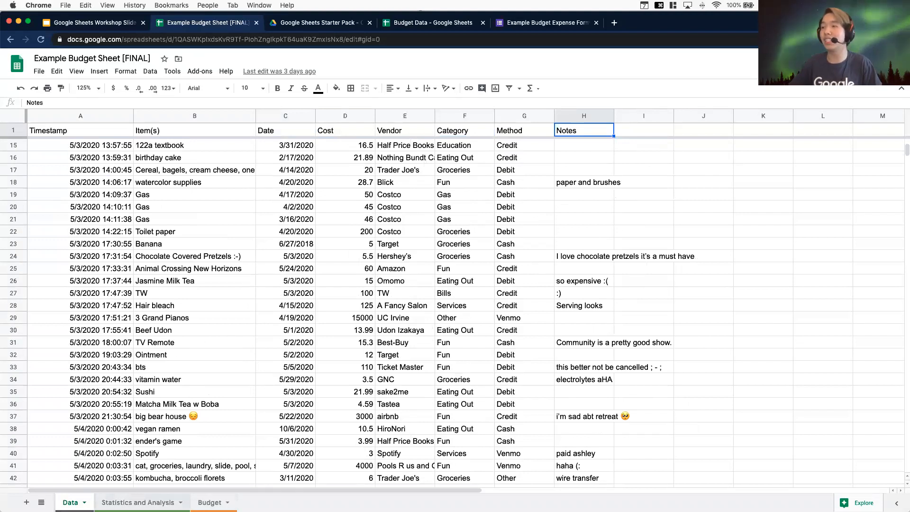
Inspect the category total, smallest cost and milk tea formulas and the chart on the Statistics and Analysis sheet
left_click(138, 503)
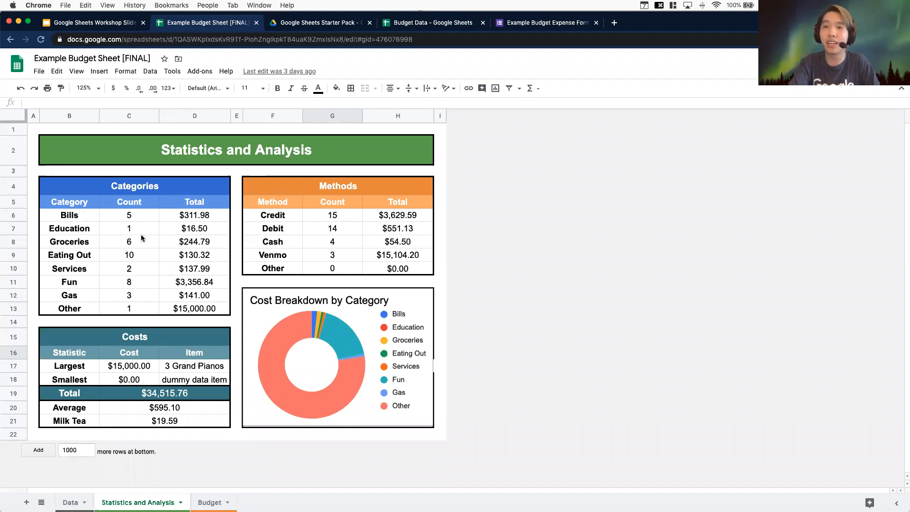
left_click(183, 258)
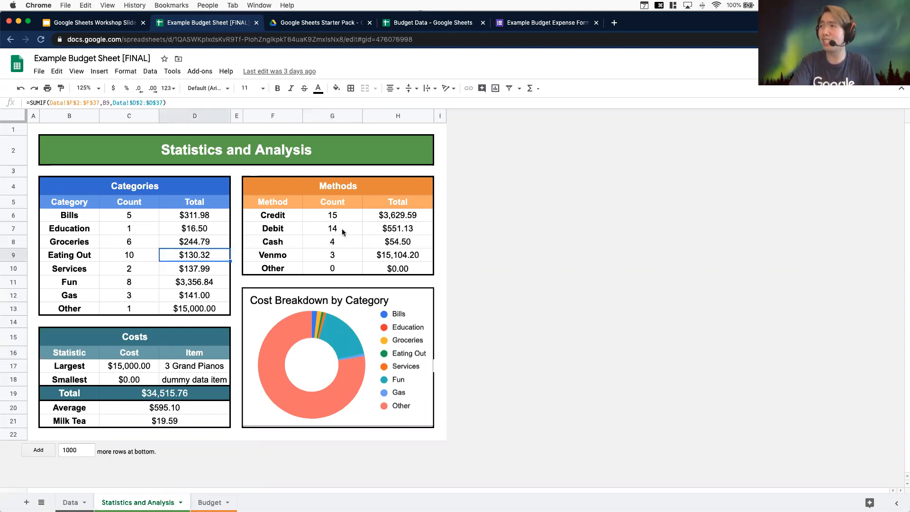
left_click(119, 369)
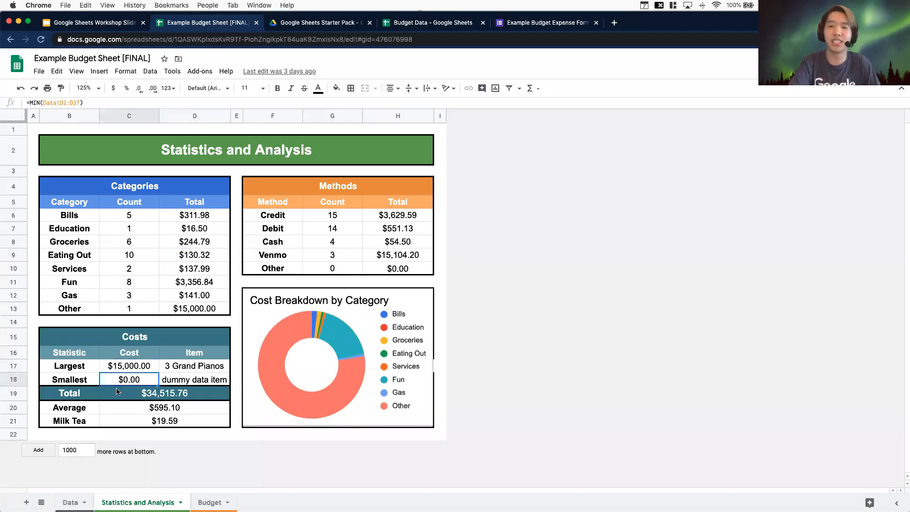
left_click(140, 426)
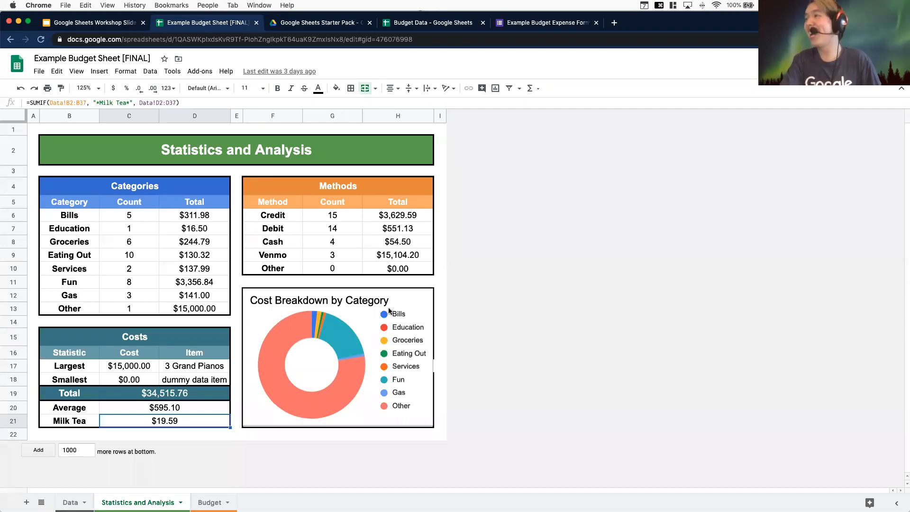
left_click(416, 306)
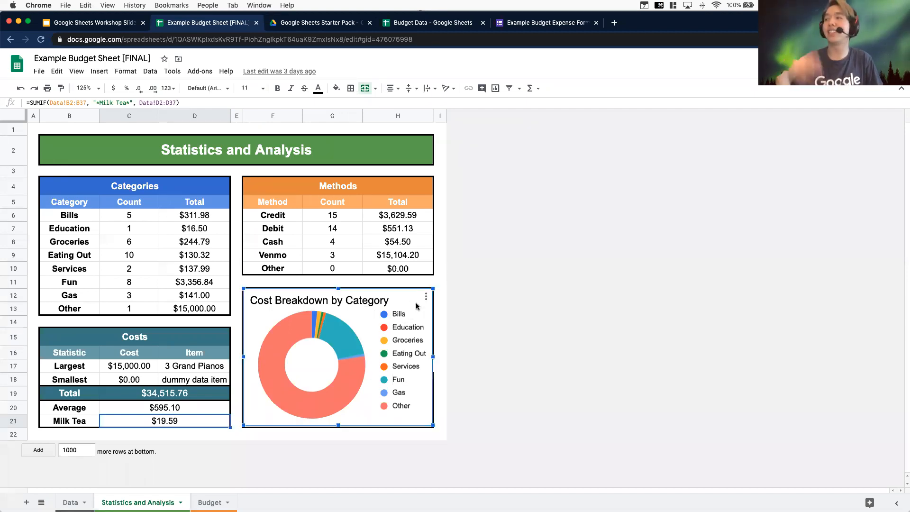
mouse_move(283, 332)
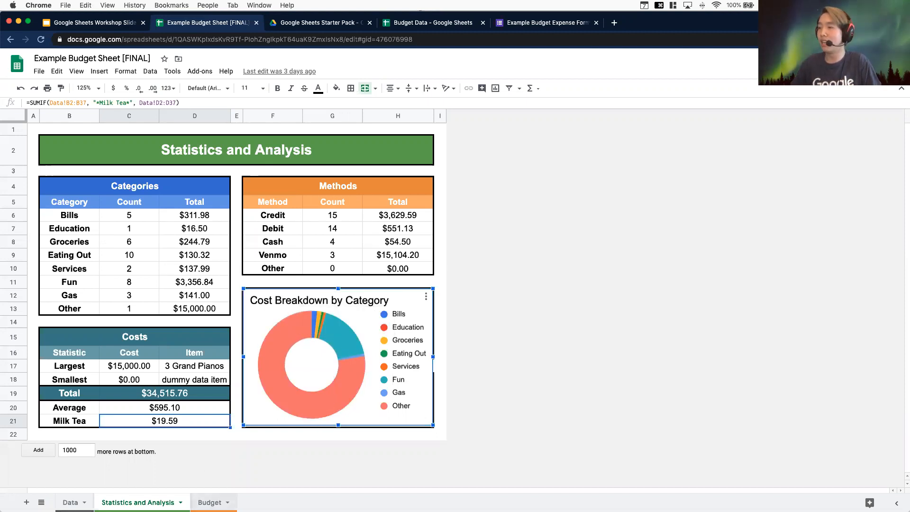
Examine the Expected, Actual and Difference cell formulas and the spending chart on the Budget sheet
left_click(209, 502)
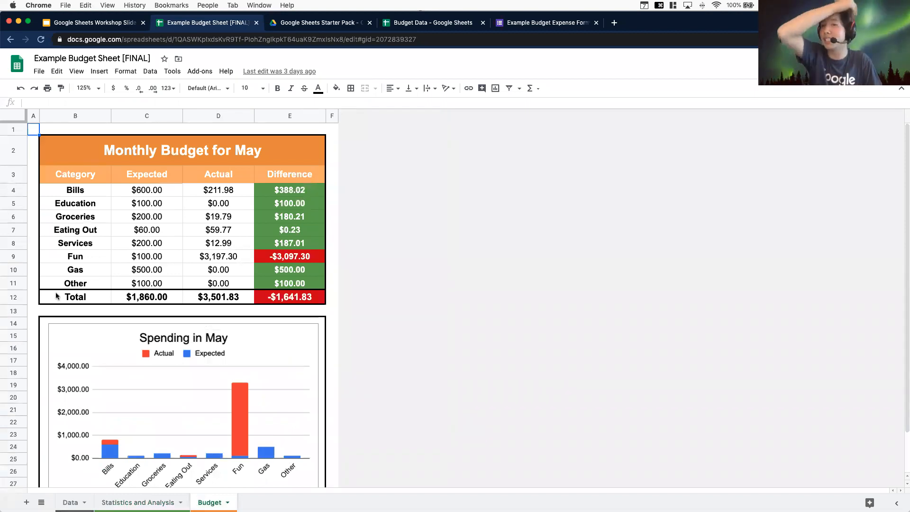
left_click(162, 193)
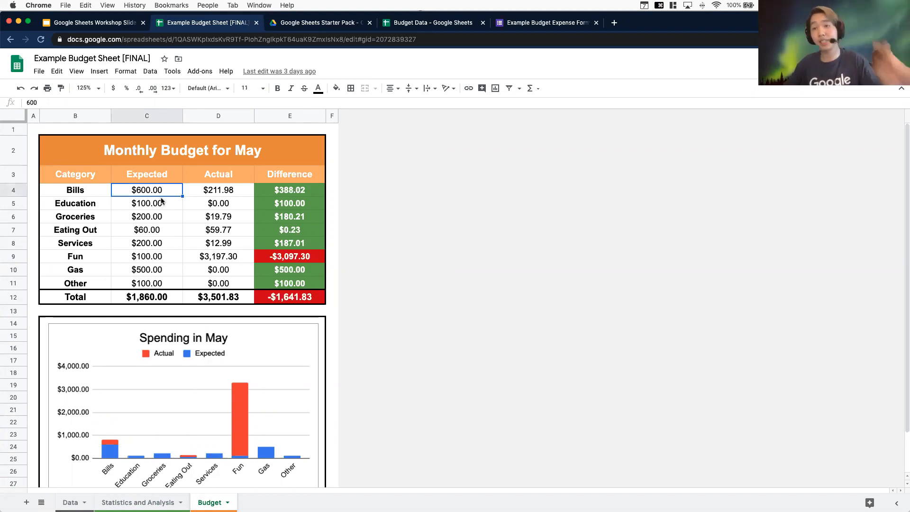
left_click(244, 195)
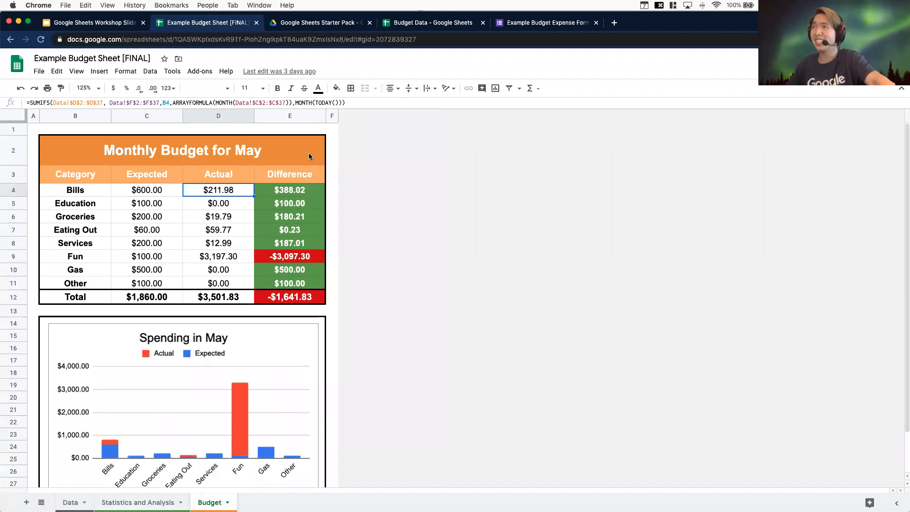
triple_click(219, 102)
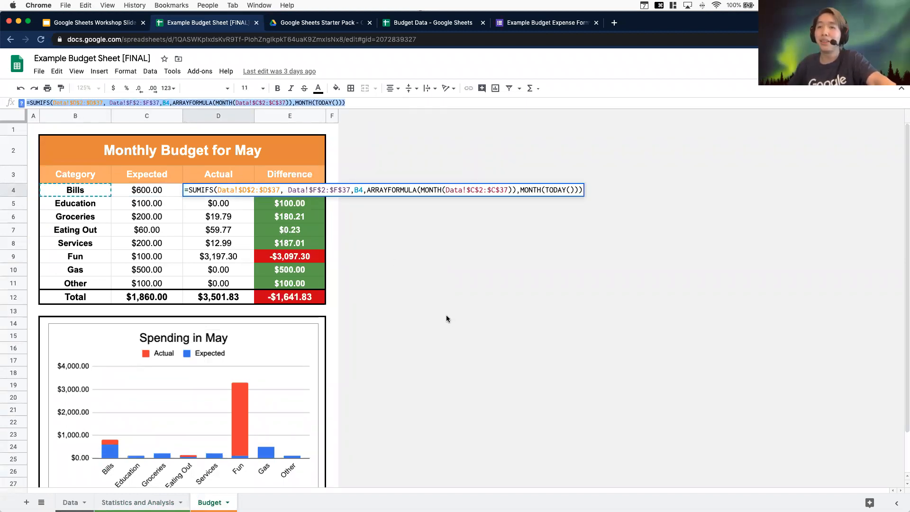
left_click(587, 230)
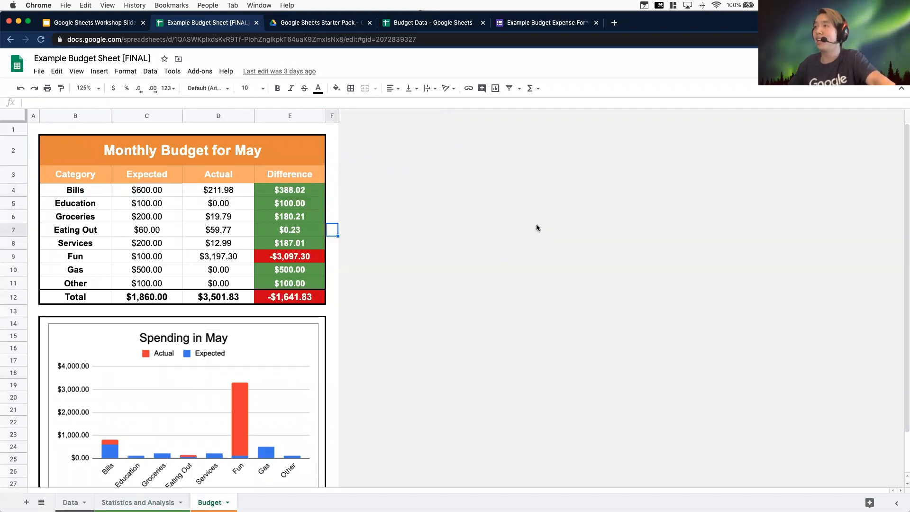
left_click(296, 193)
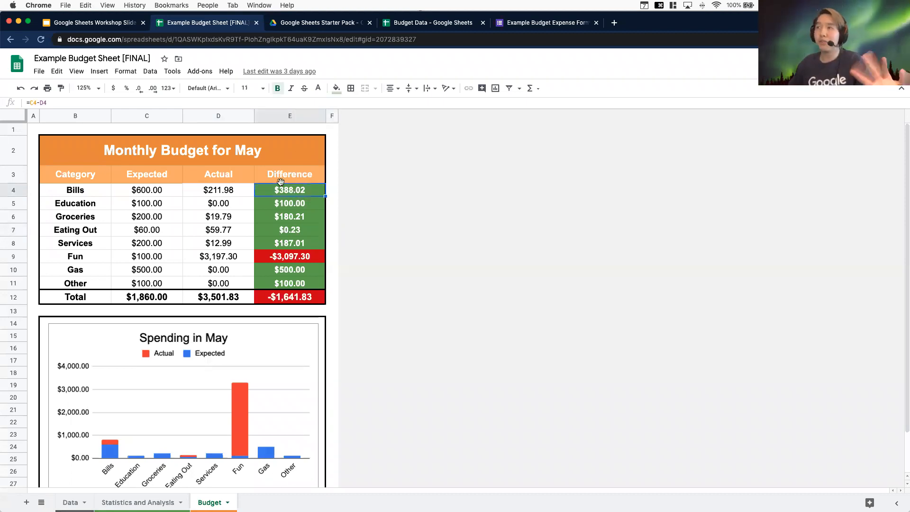
left_click(312, 202)
left_click(314, 226)
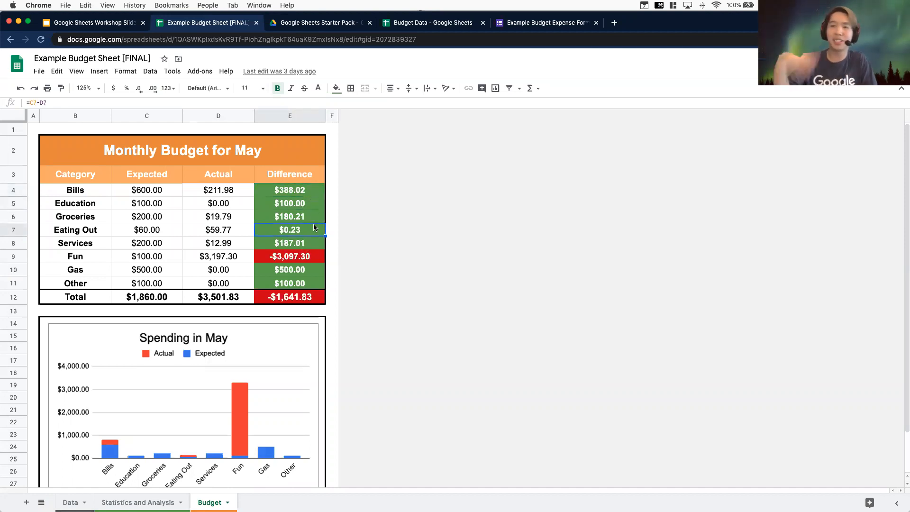
left_click(307, 195)
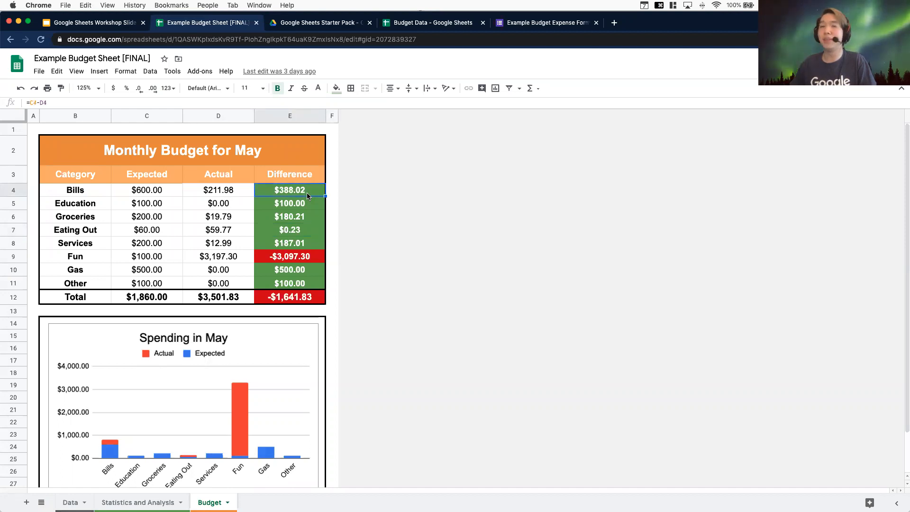
left_click(307, 264)
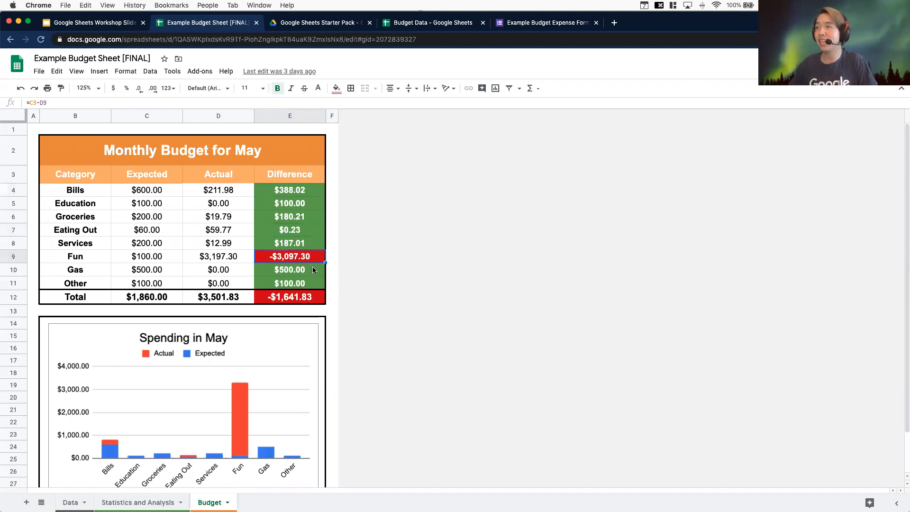
scroll(303, 274, "down", 2)
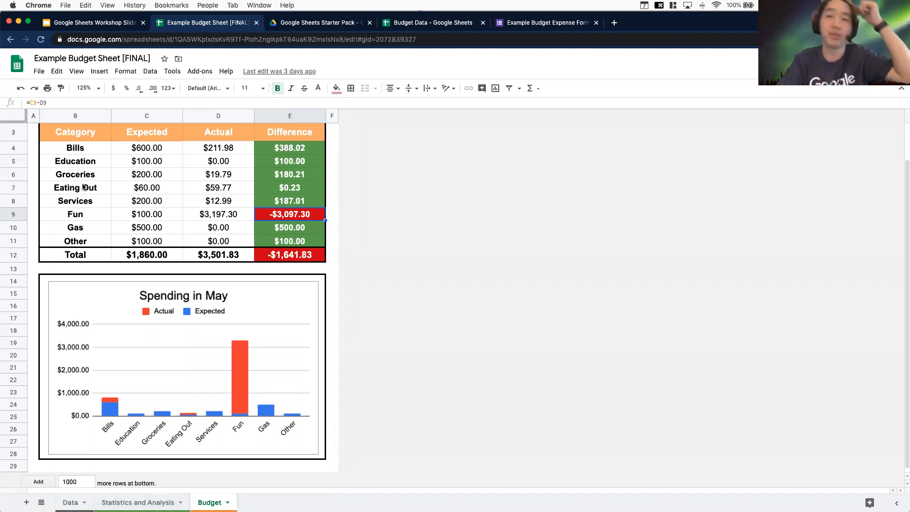
Browse the workshop slide deck's final product and starter pack slides alongside the starter pack Drive folder
left_click(86, 25)
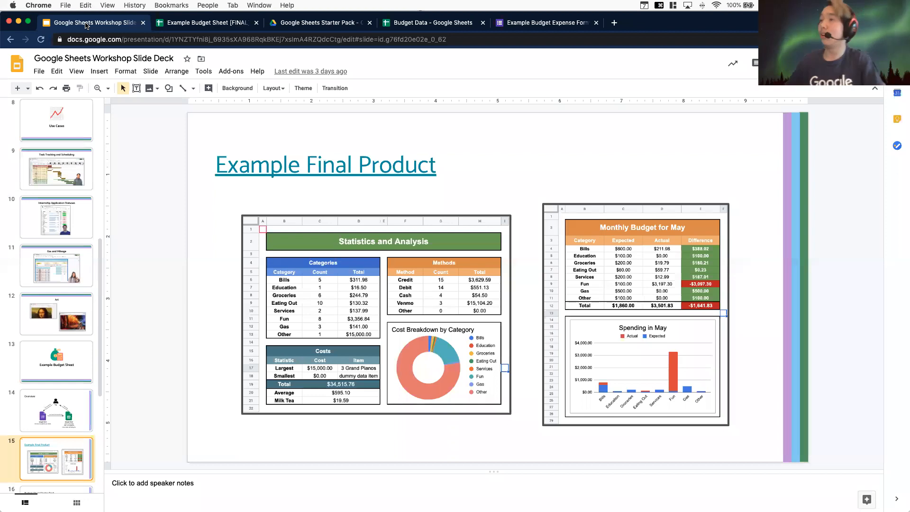
scroll(40, 390, "down", 3)
left_click(40, 390)
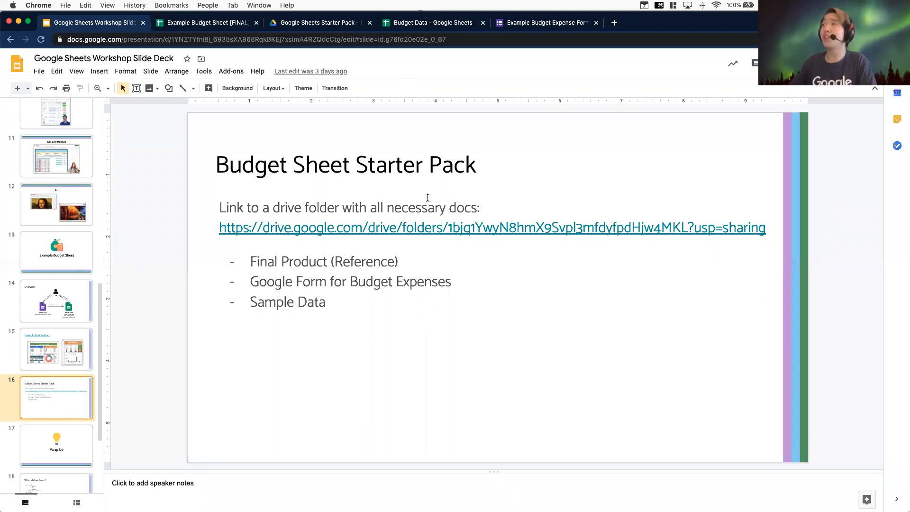
left_click(305, 21)
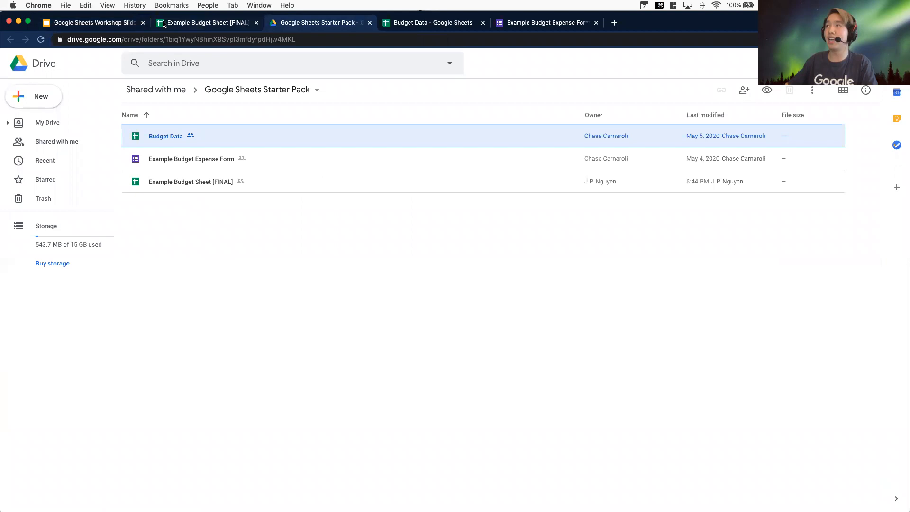
left_click(104, 23)
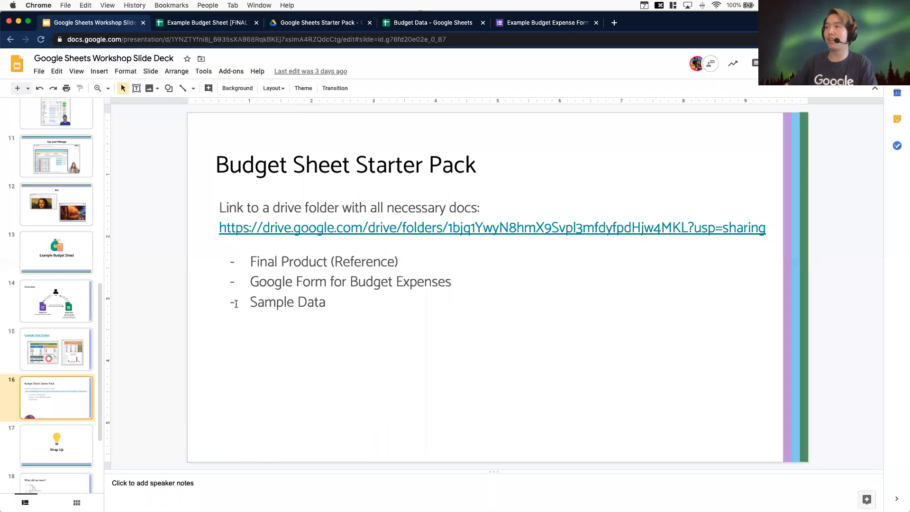
left_click(282, 263)
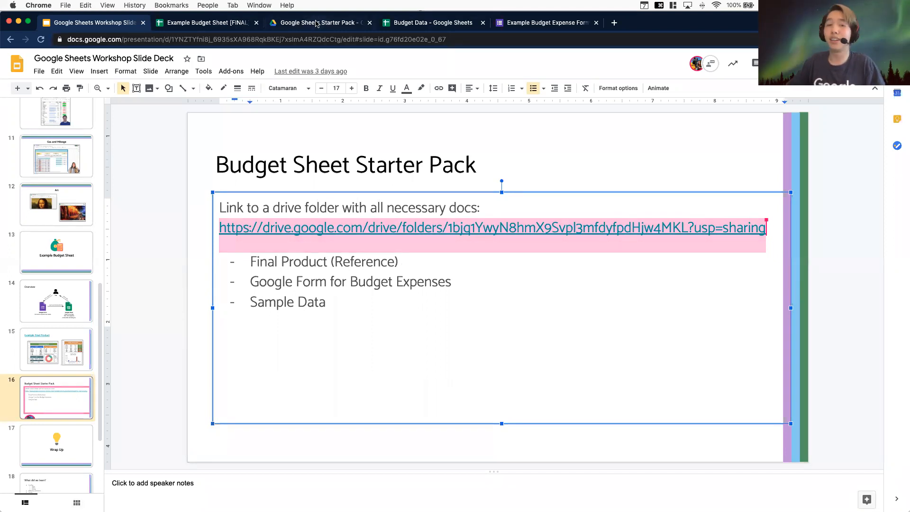
left_click(339, 24)
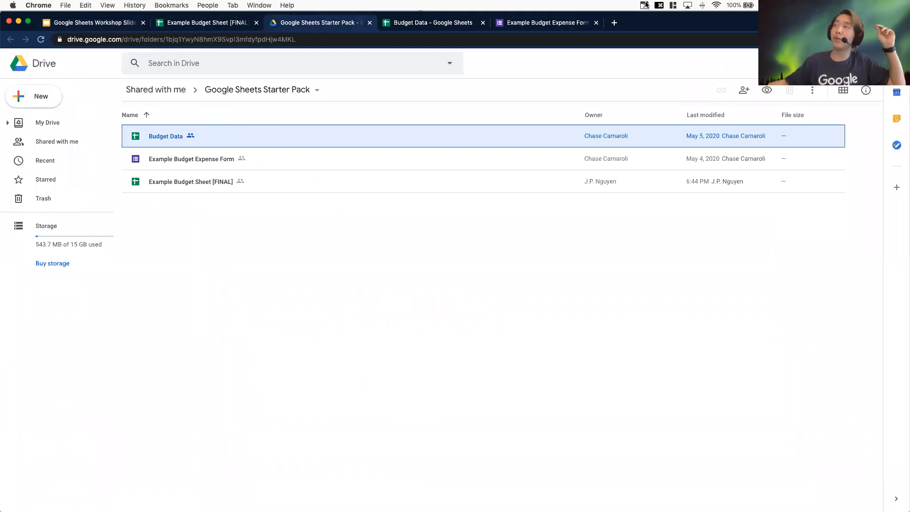
Review the questions in the Example Budget Expense Form from Item(s) down to Notes
left_click(547, 25)
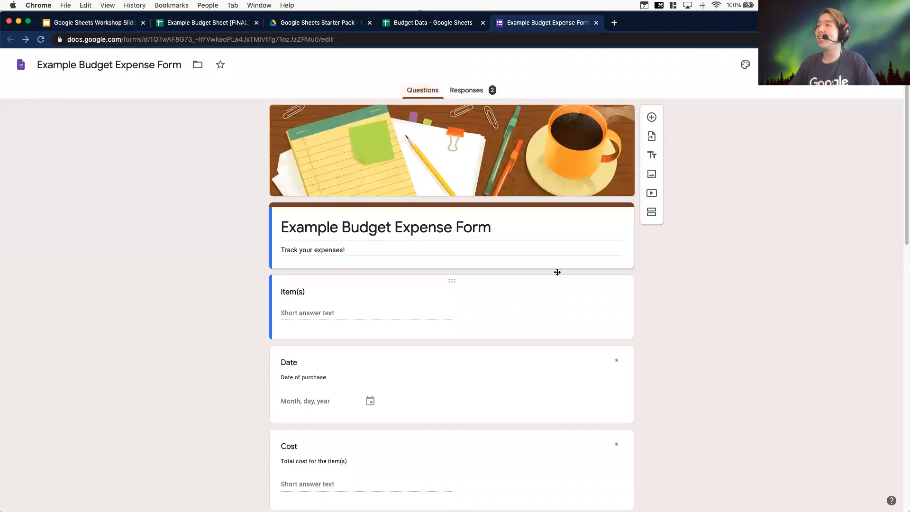
scroll(607, 226, "down", 3)
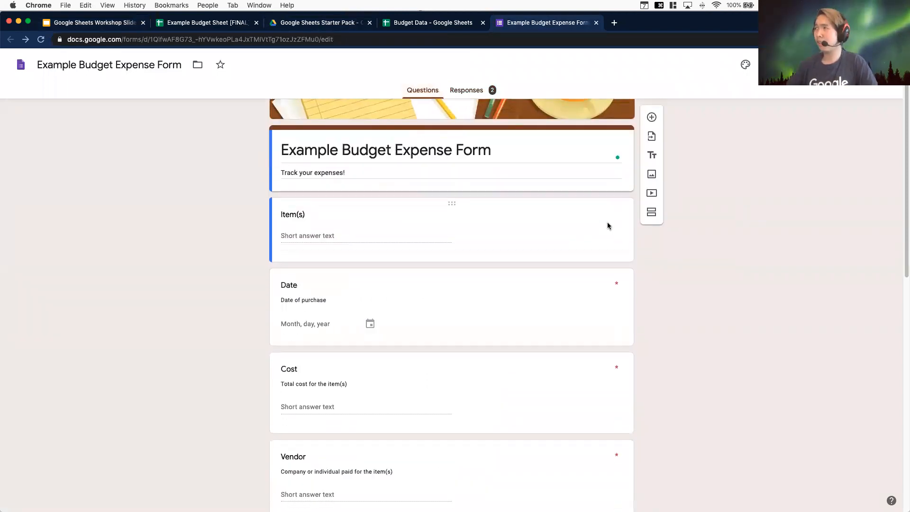
scroll(539, 317, "down", 3)
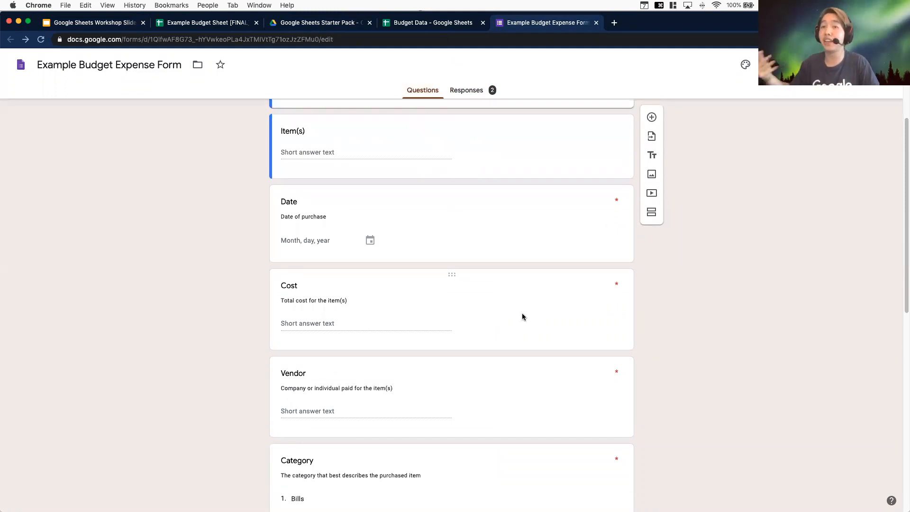
scroll(472, 318, "down", 2)
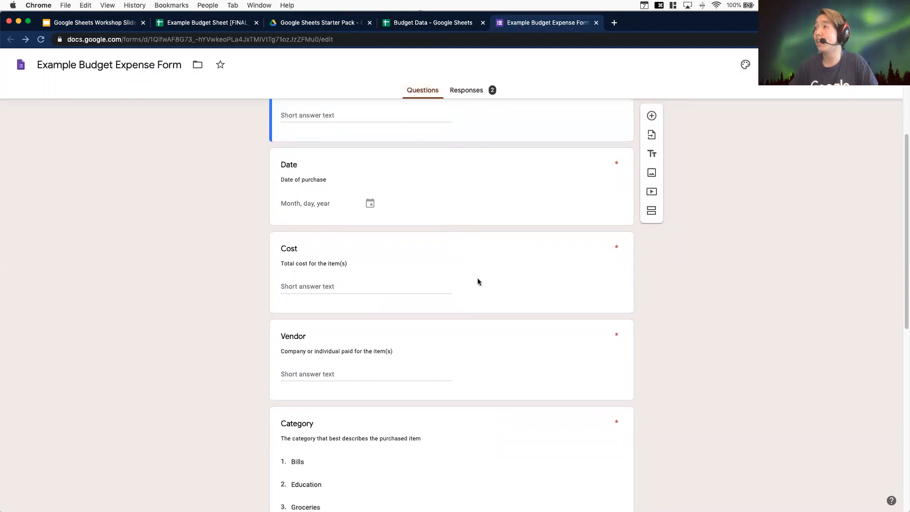
scroll(477, 280, "up", 6)
scroll(308, 303, "down", 9)
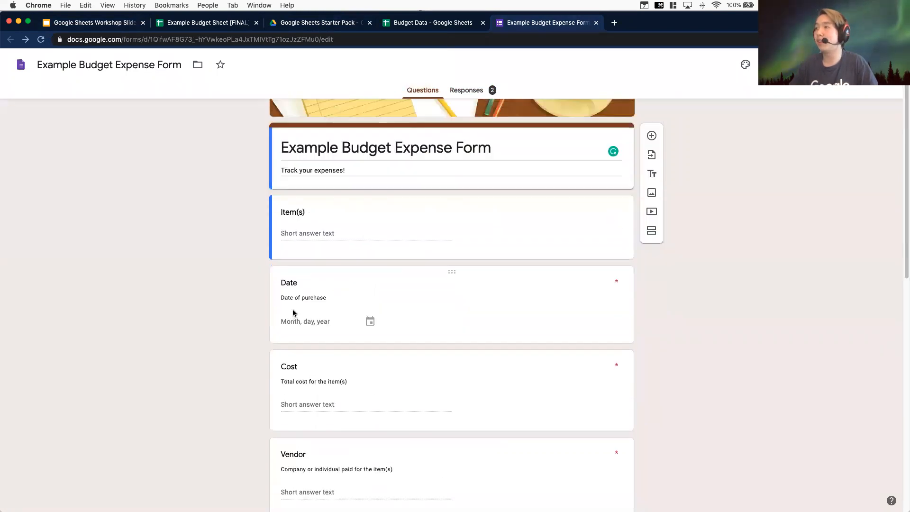
scroll(337, 352, "down", 5)
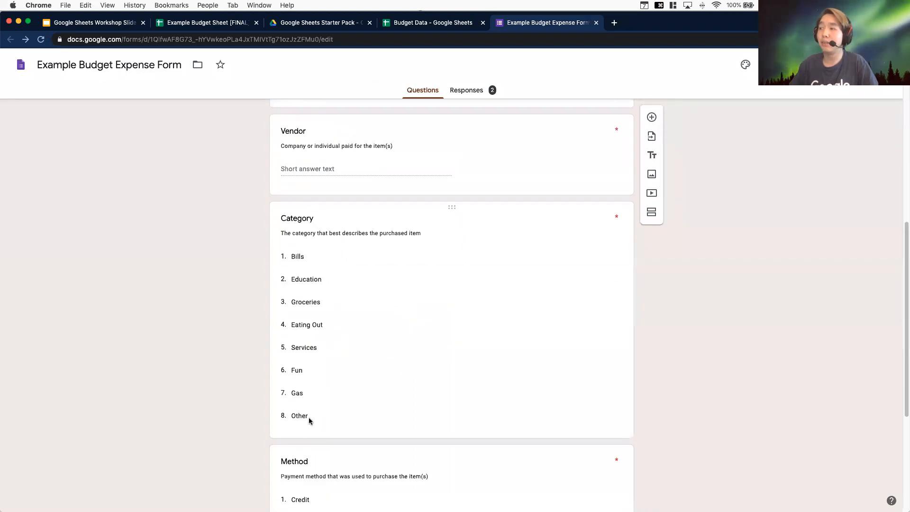
left_click(426, 347)
scroll(660, 362, "down", 7)
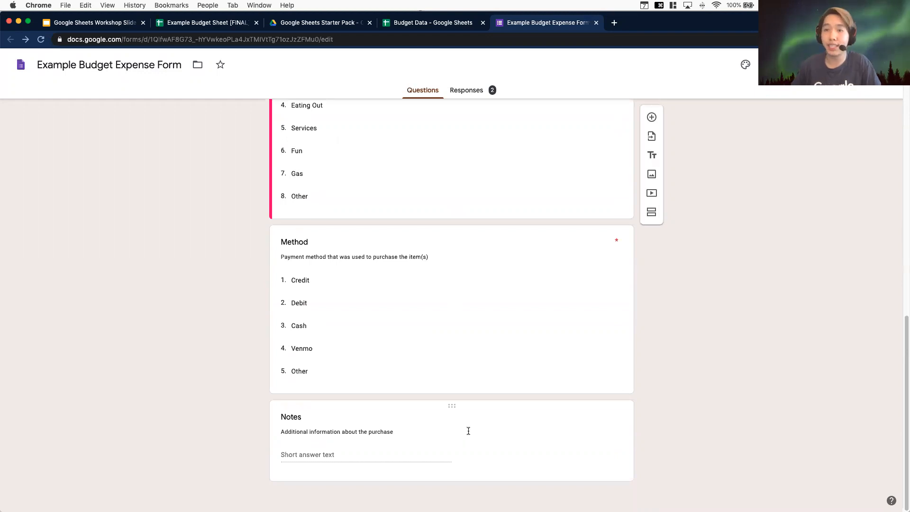
Review the form's response summary for each question, from Item(s) through Notes
scroll(468, 430, "up", 15)
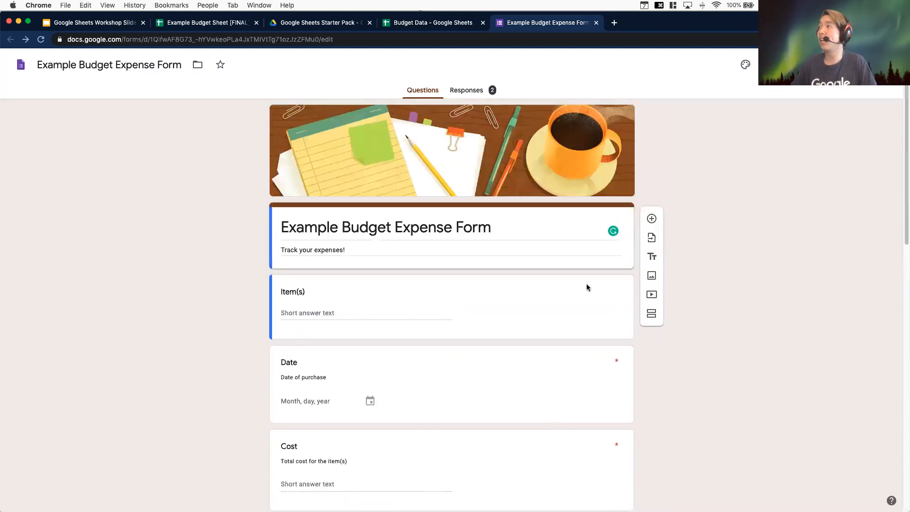
left_click(474, 93)
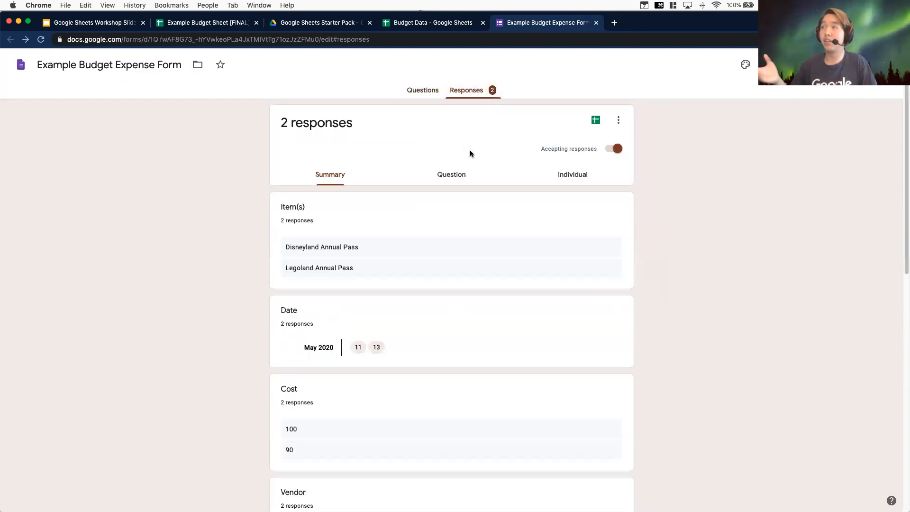
key("Return")
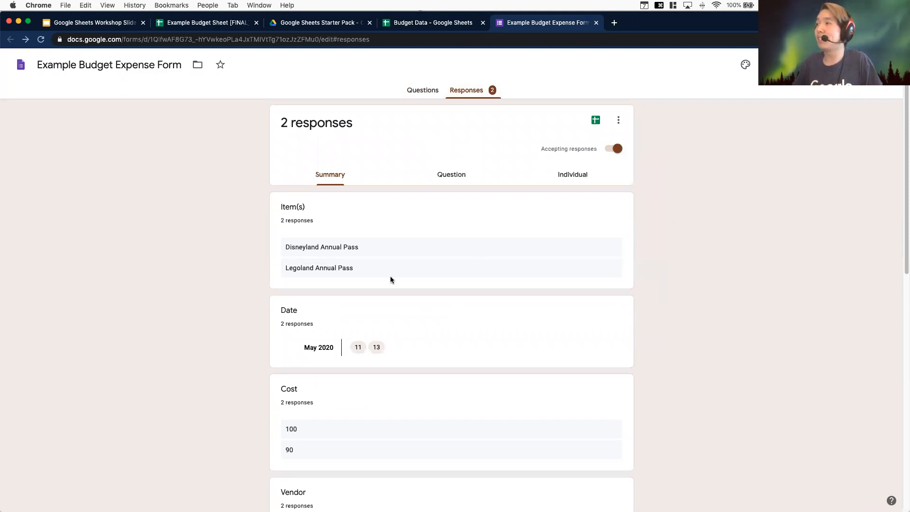
scroll(357, 258, "down", 5)
scroll(390, 255, "up", 3)
scroll(391, 258, "down", 1)
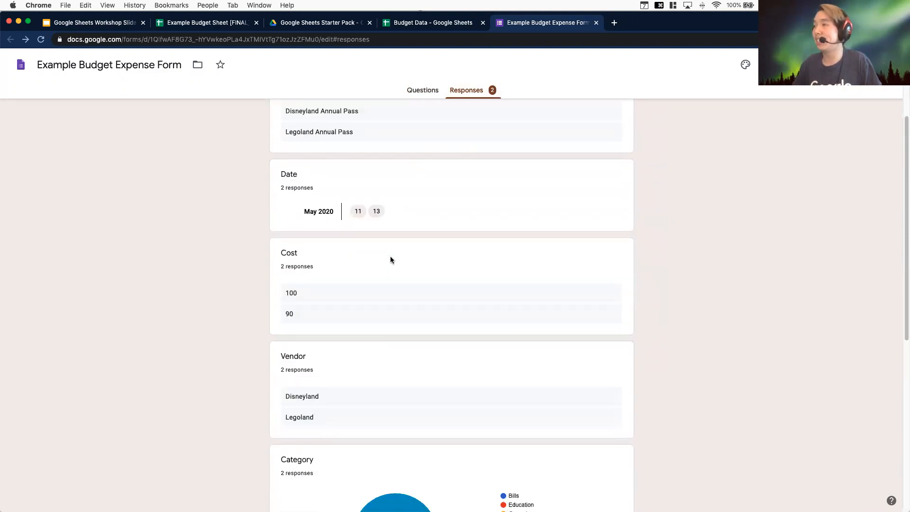
scroll(393, 253, "down", 5)
mouse_move(424, 304)
scroll(420, 316, "down", 3)
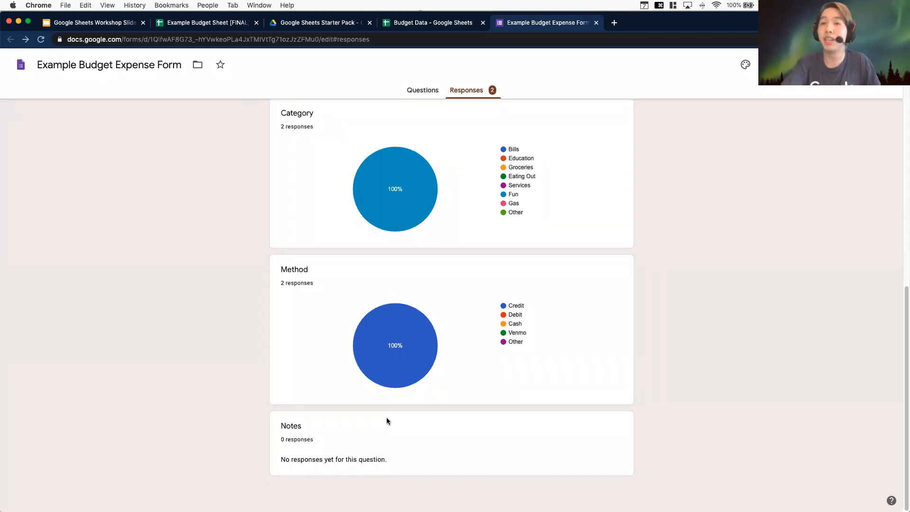
scroll(567, 353, "up", 4)
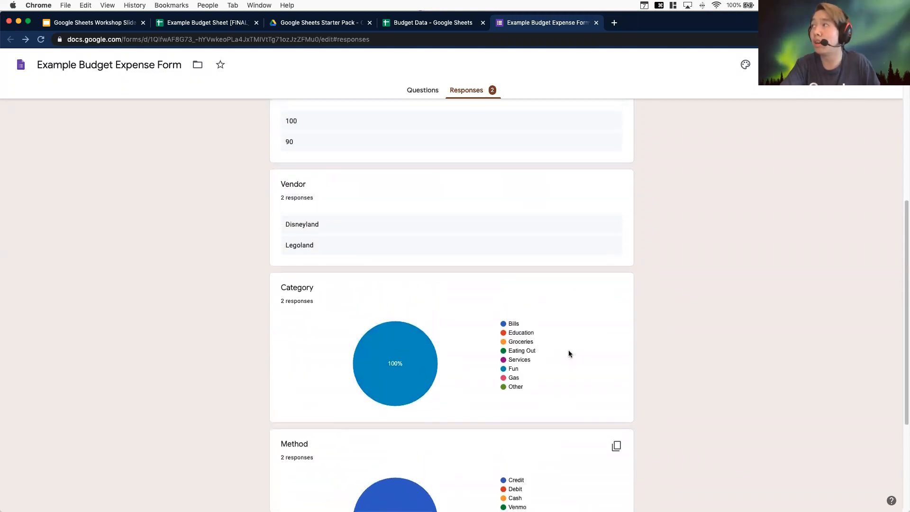
scroll(569, 353, "up", 2)
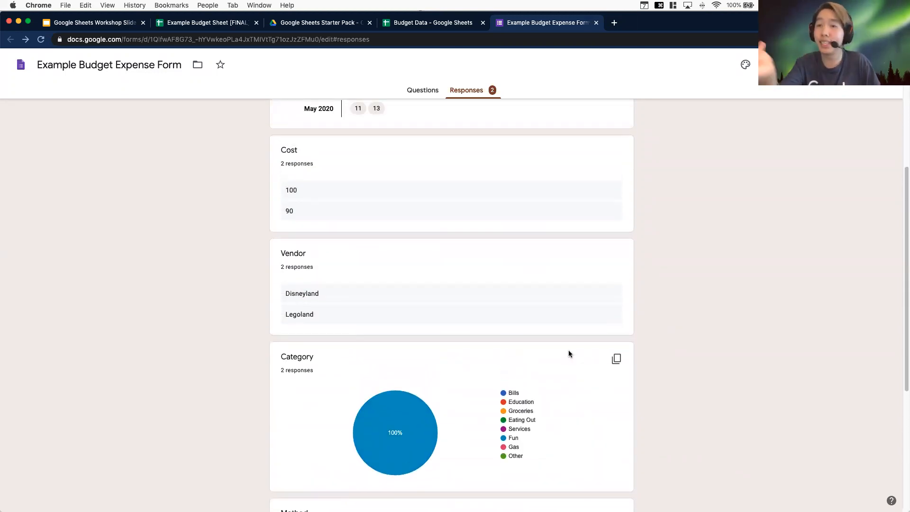
scroll(568, 353, "up", 5)
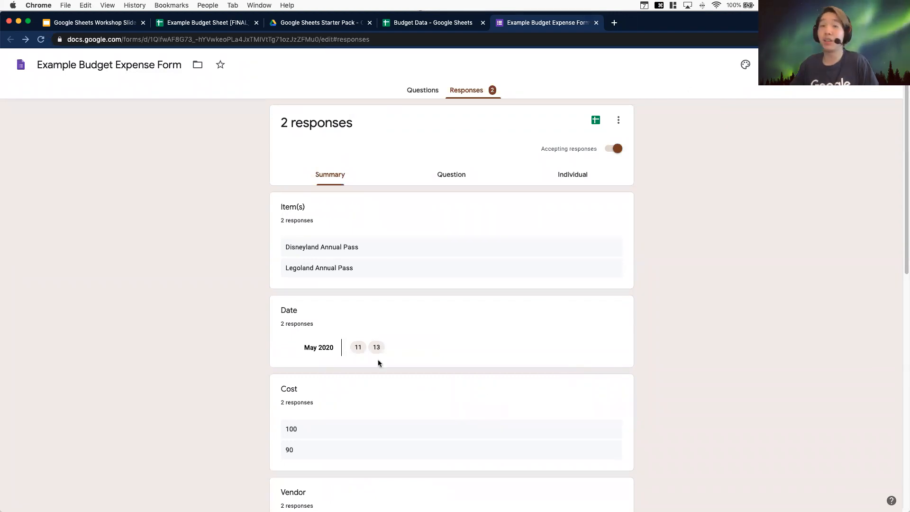
Link the form's responses to the existing Budget Data spreadsheet
left_click(596, 121)
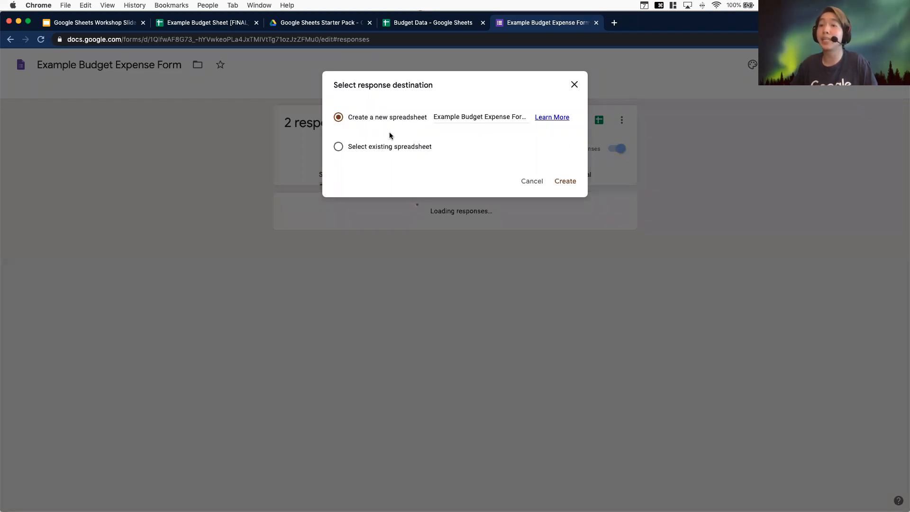
left_click(339, 148)
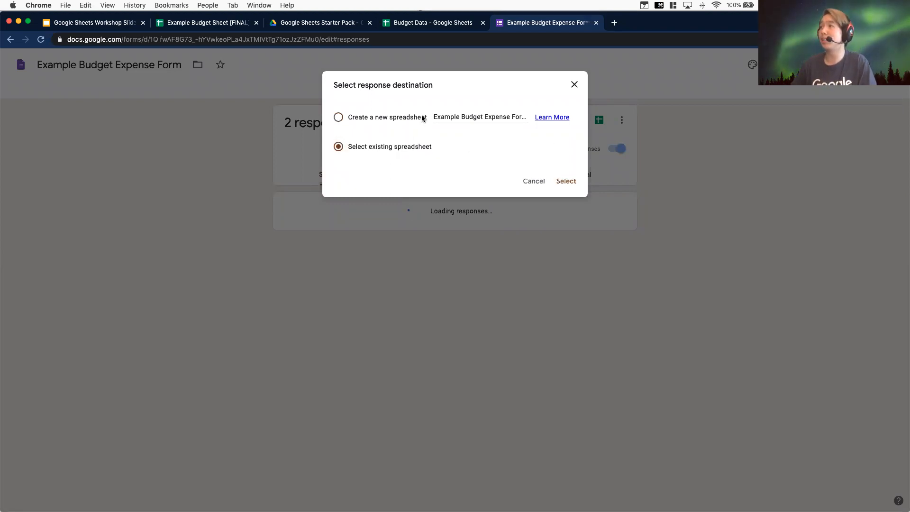
left_click(568, 190)
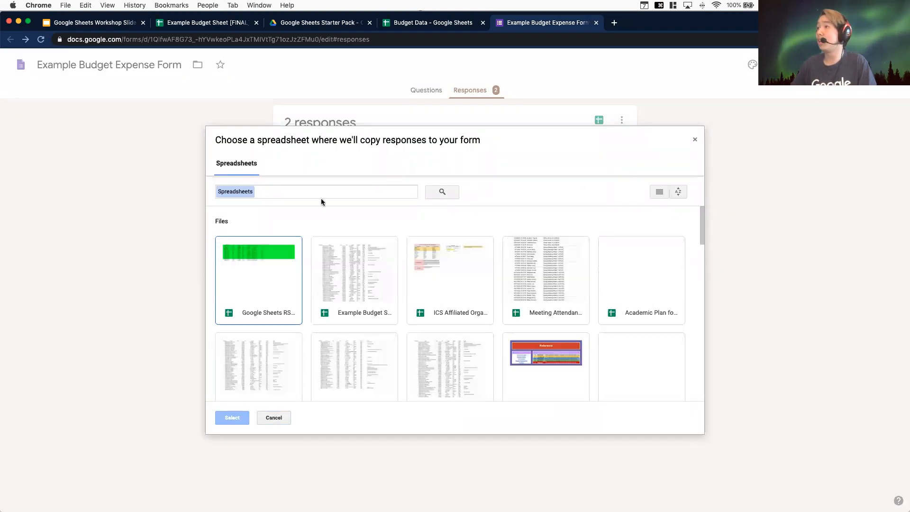
scroll(414, 216, "down", 2)
scroll(455, 332, "down", 2)
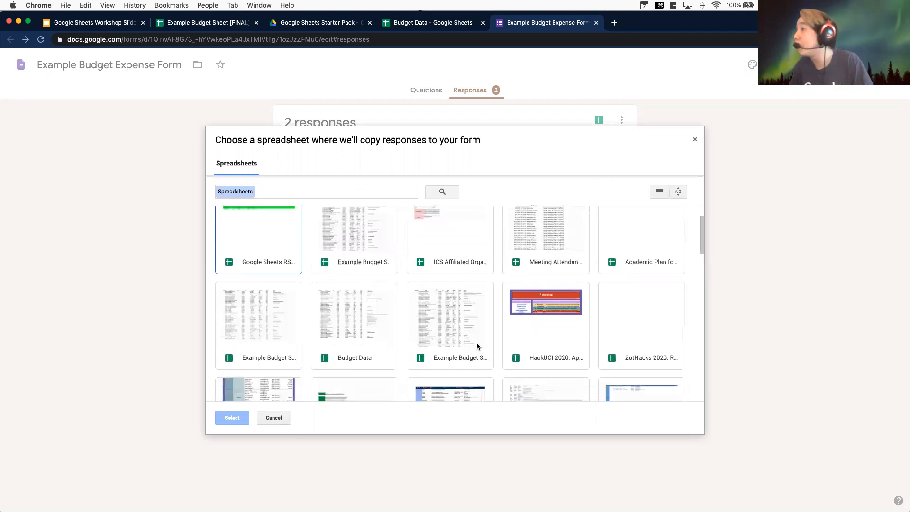
left_click(368, 332)
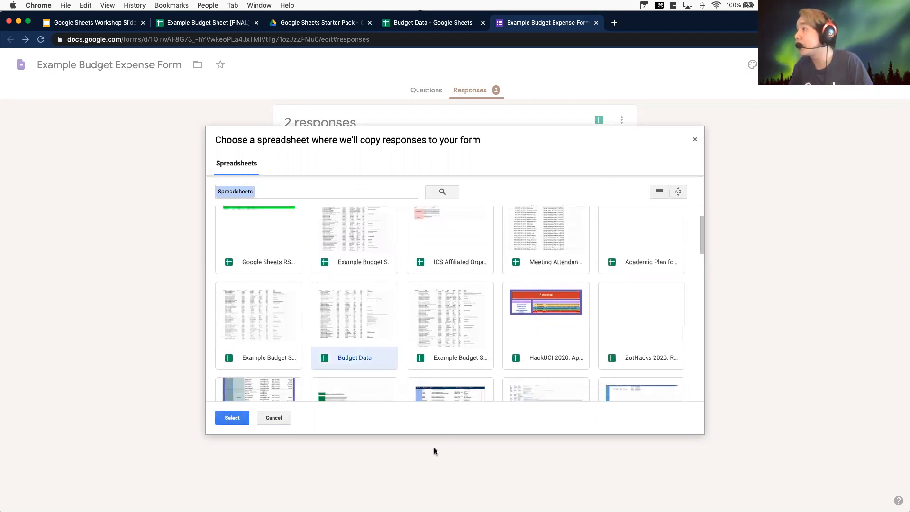
left_click(226, 418)
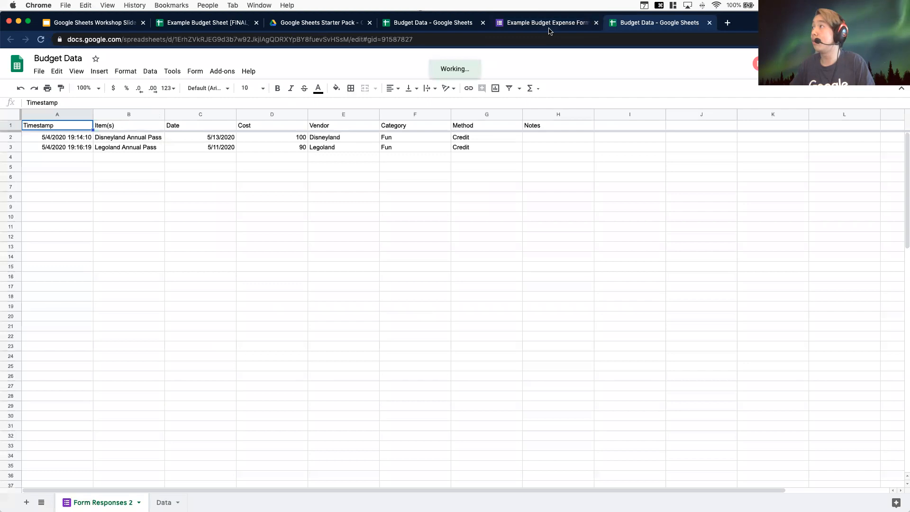
Close the older duplicate Budget Data browser tab and switch to the refreshed one
left_click(407, 26)
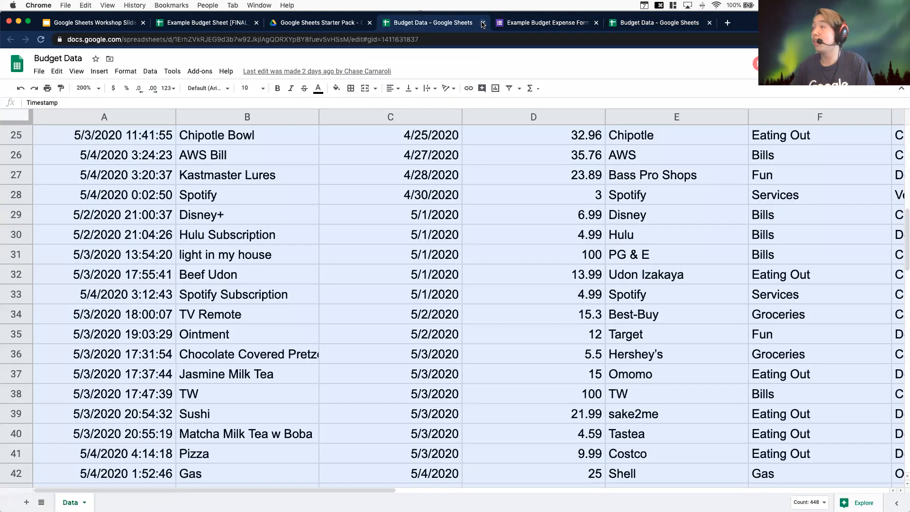
left_click(482, 23)
left_click(534, 22)
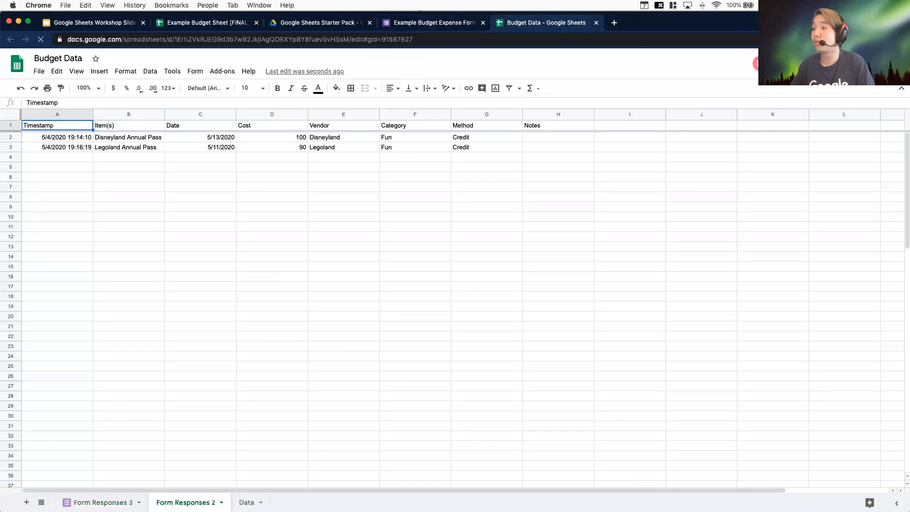
Delete the Form Responses 2 sheet from the Budget Data spreadsheet
left_click(103, 502)
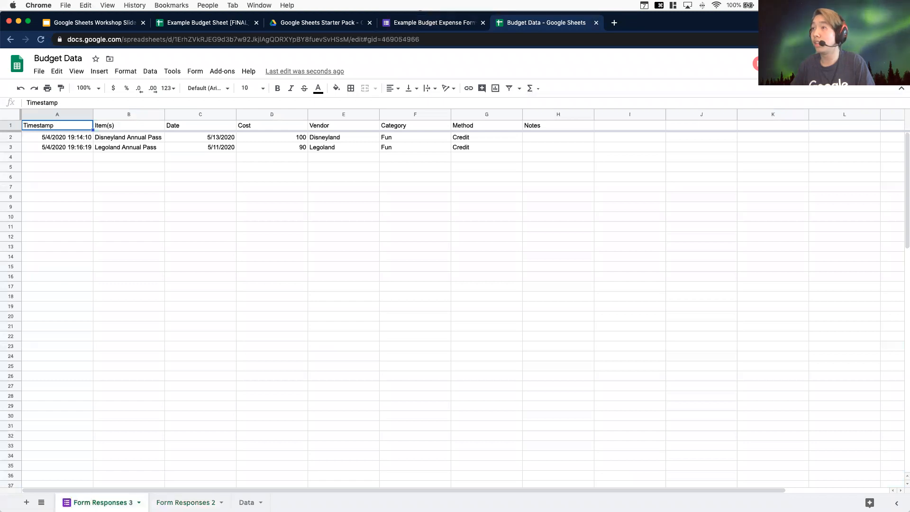
left_click(185, 502)
left_click(247, 502)
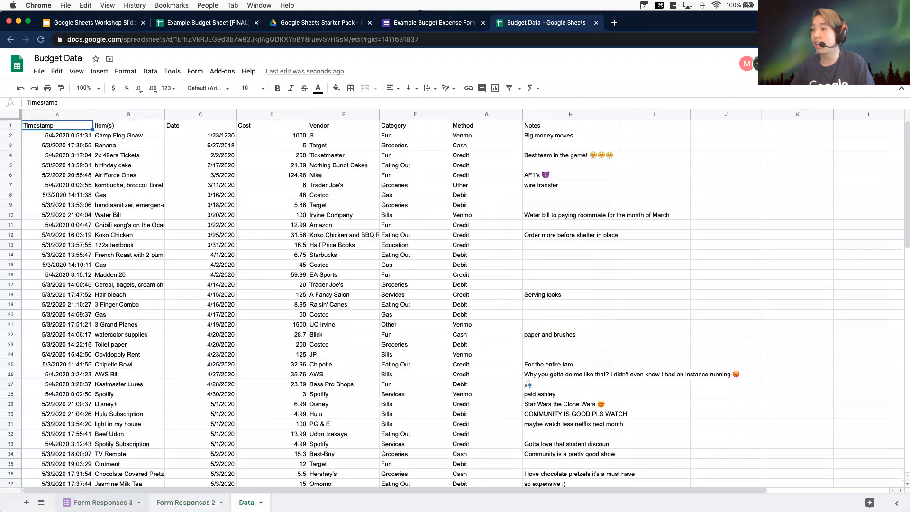
left_click(103, 502)
left_click(221, 502)
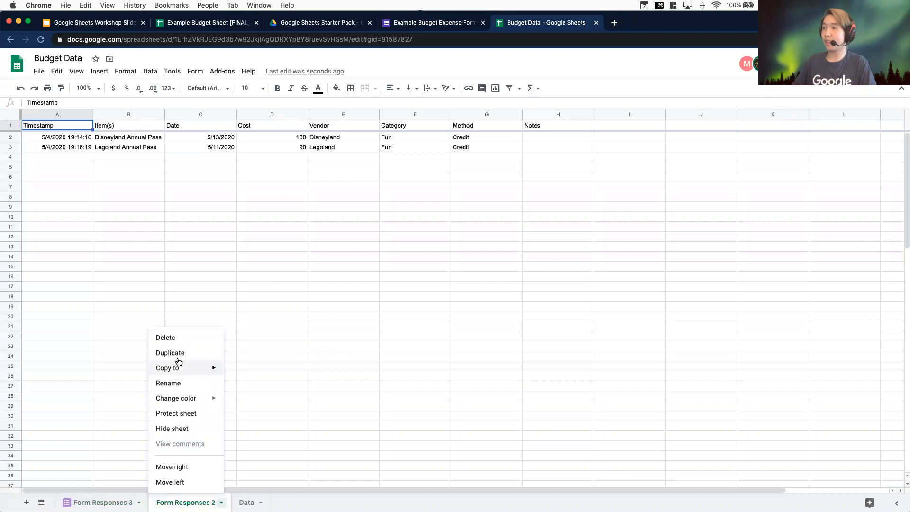
left_click(167, 337)
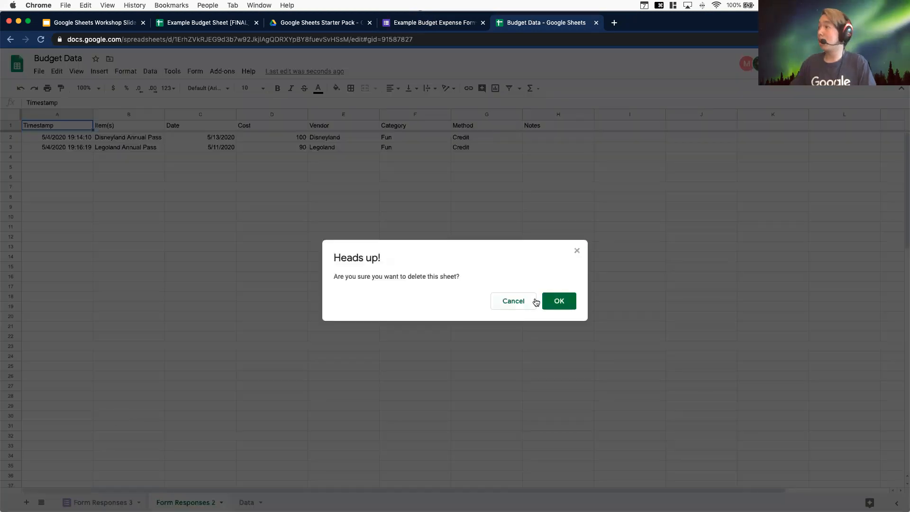
left_click(559, 301)
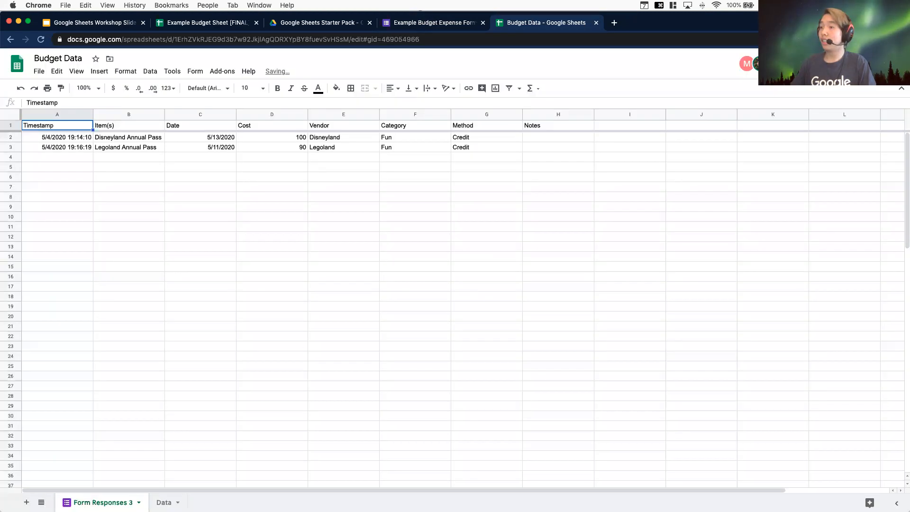
Zoom to 150% and examine the two responses in Form Responses 3 against the form's summary
left_click(86, 88)
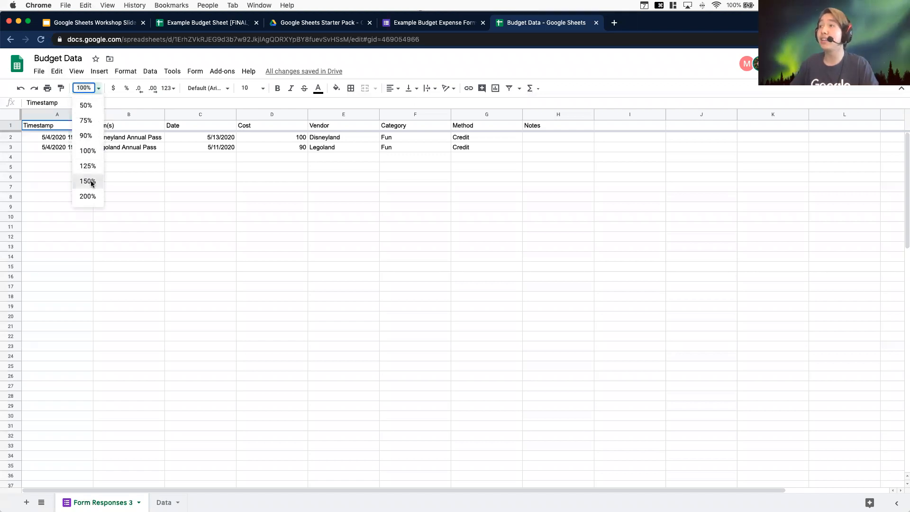
left_click(87, 181)
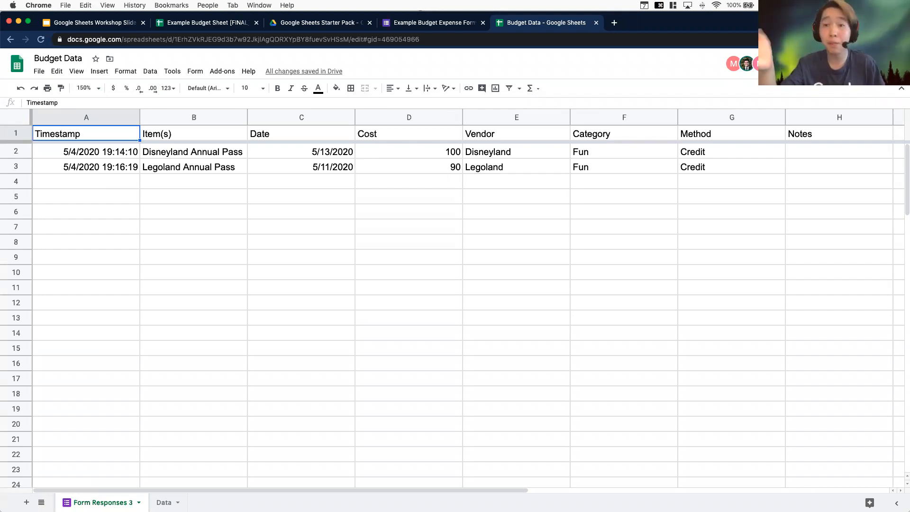
left_click(399, 24)
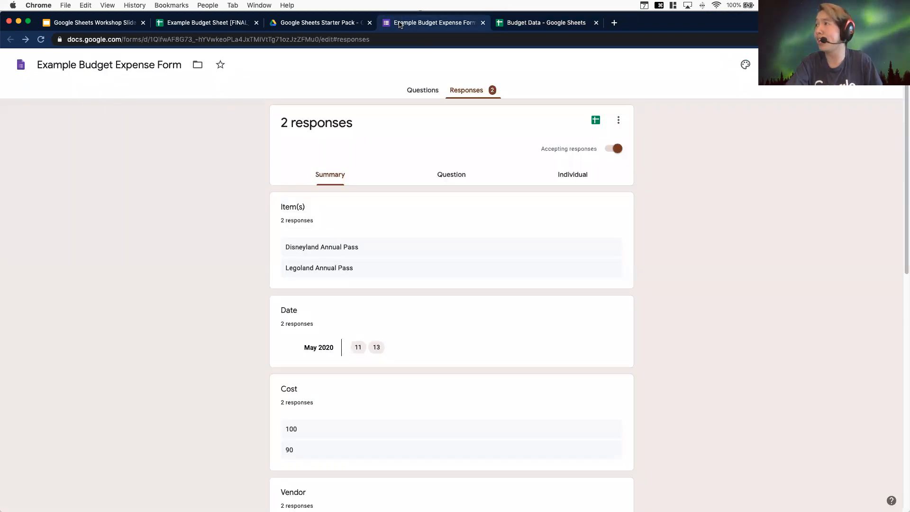
left_click(527, 24)
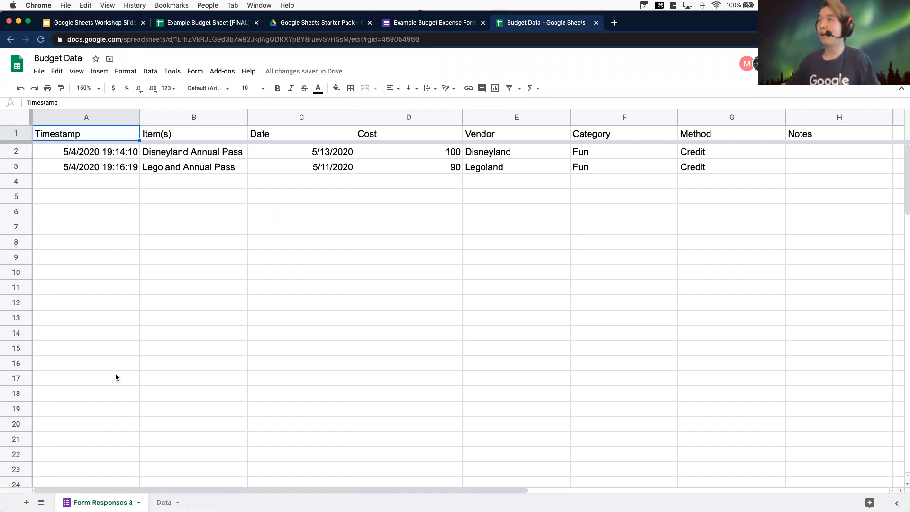
left_click(15, 152)
left_click(18, 166)
left_click(15, 151)
left_click(12, 168)
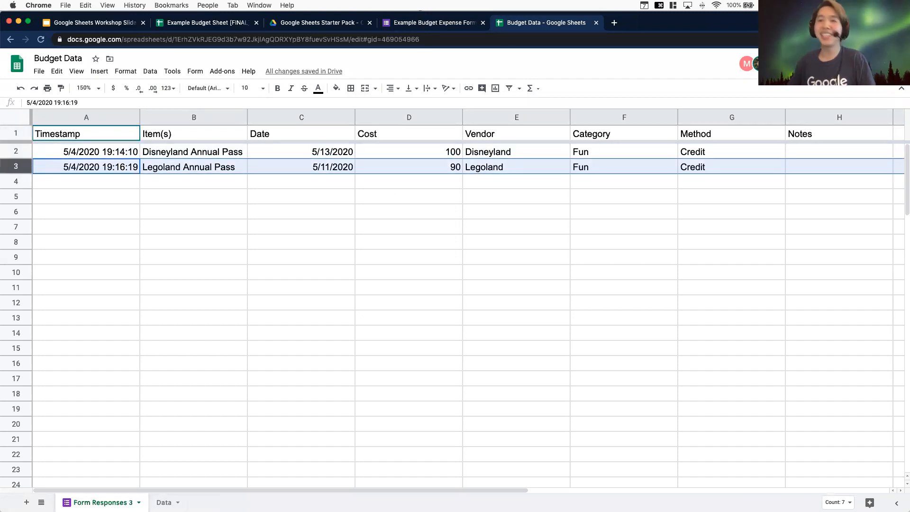
Copy all expense rows below the header on the Data sheet
left_click(165, 502)
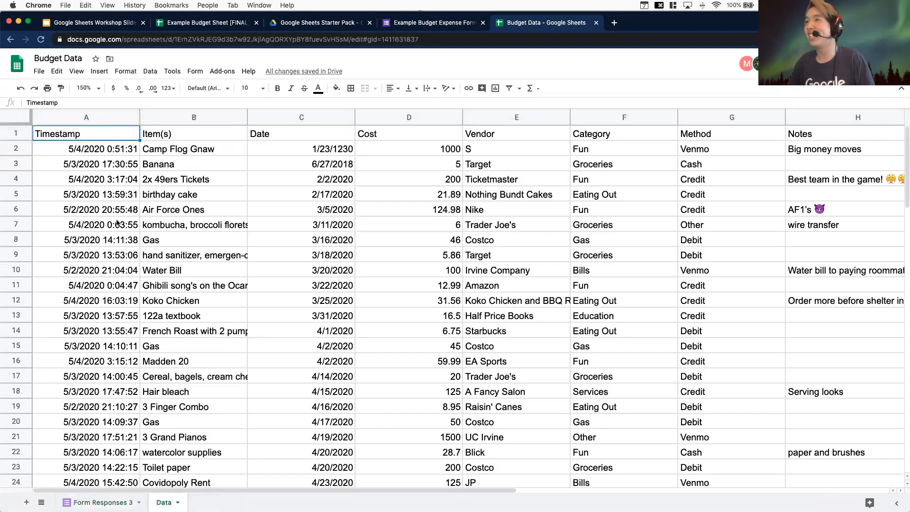
scroll(140, 264, "down", 2)
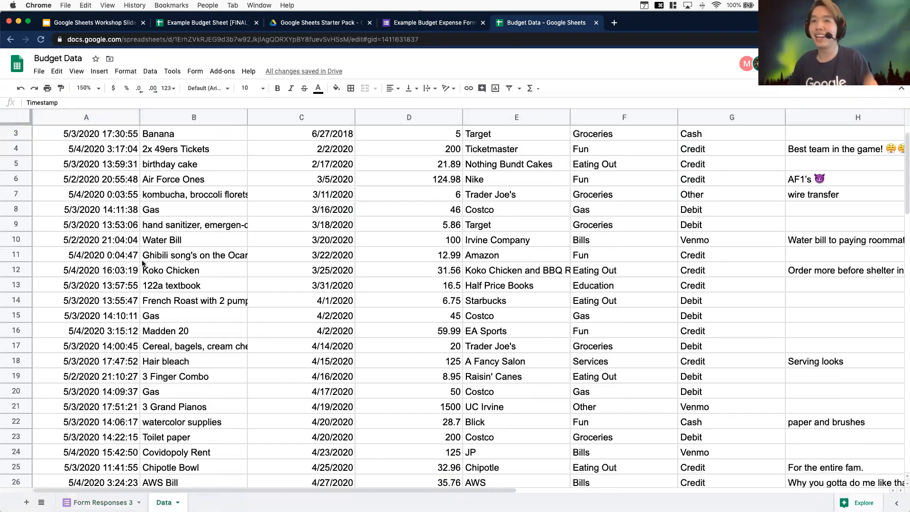
scroll(141, 265, "down", 1)
scroll(129, 295, "up", 3)
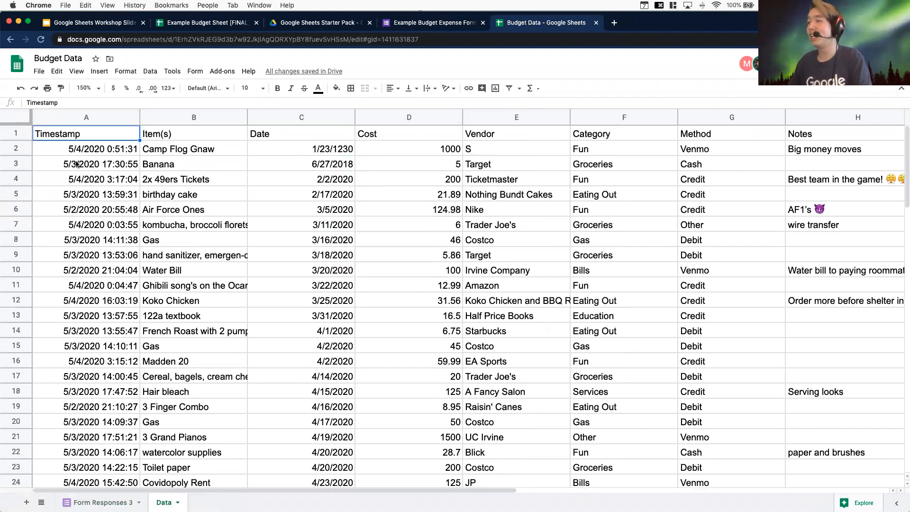
left_click(99, 149)
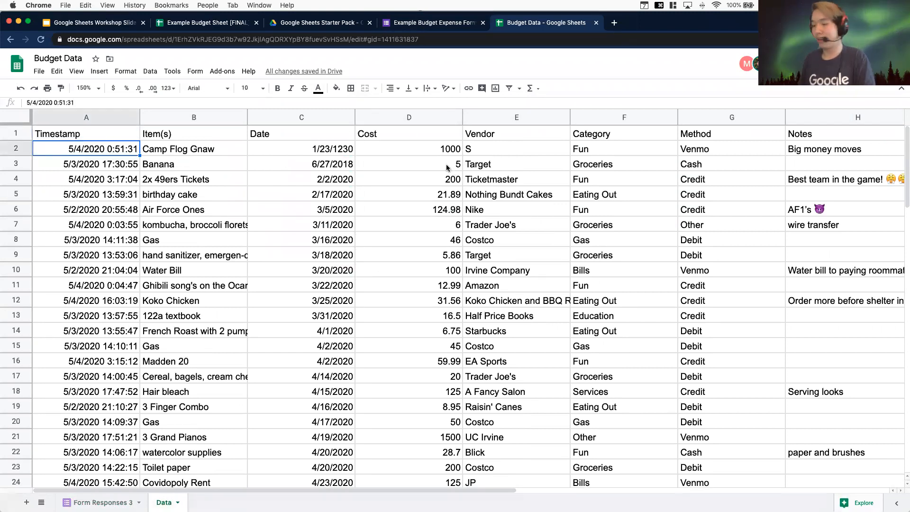
key("ctrl+shift+Down")
key("ctrl+shift+Right")
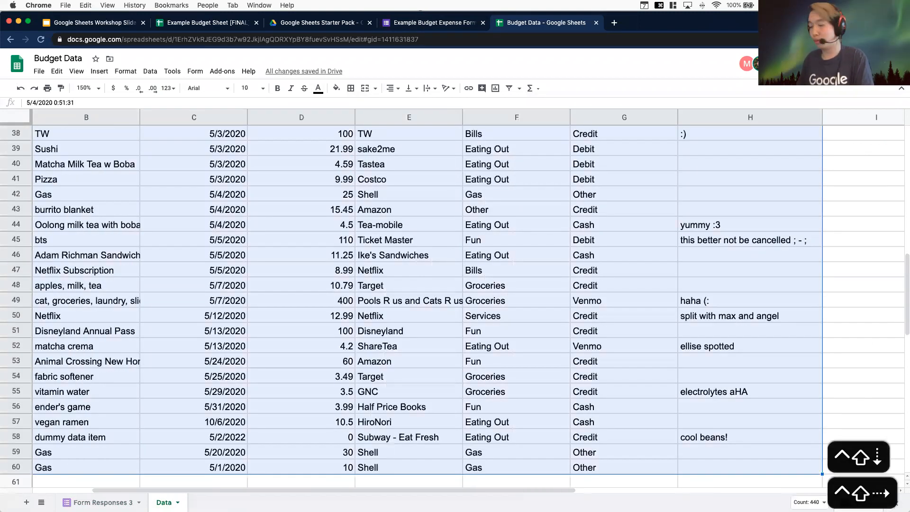
key("super+c")
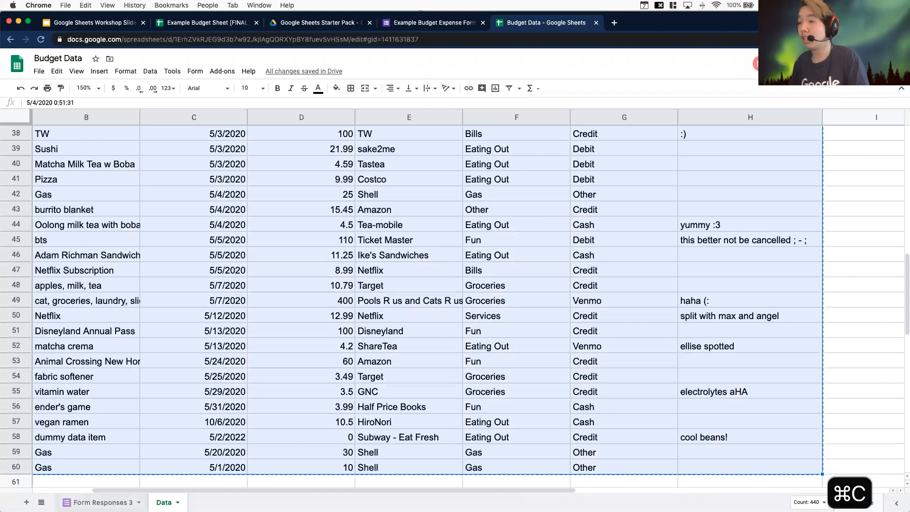
Paste the copied expenses into Form Responses 3 starting at cell A4, below the two form responses
left_click(98, 502)
left_click(67, 186)
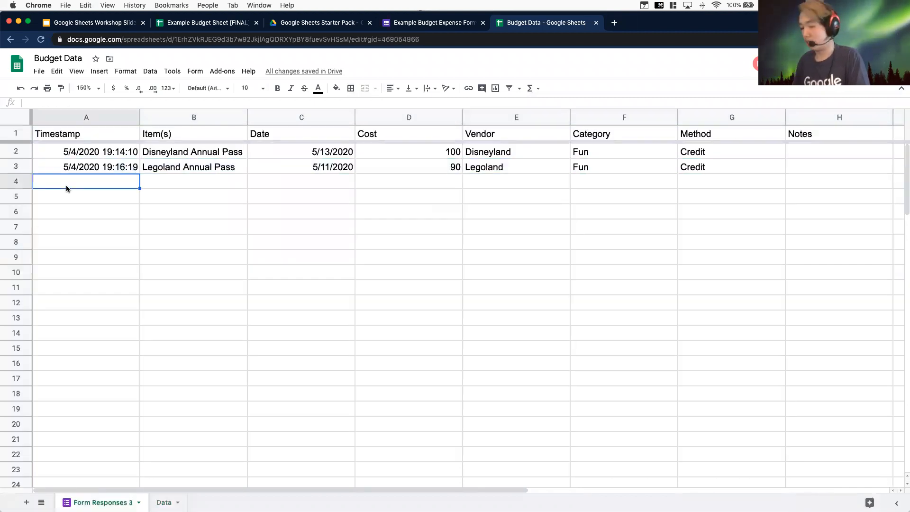
key("super+v")
scroll(221, 275, "down", 3)
scroll(220, 276, "up", 3)
left_click(318, 228)
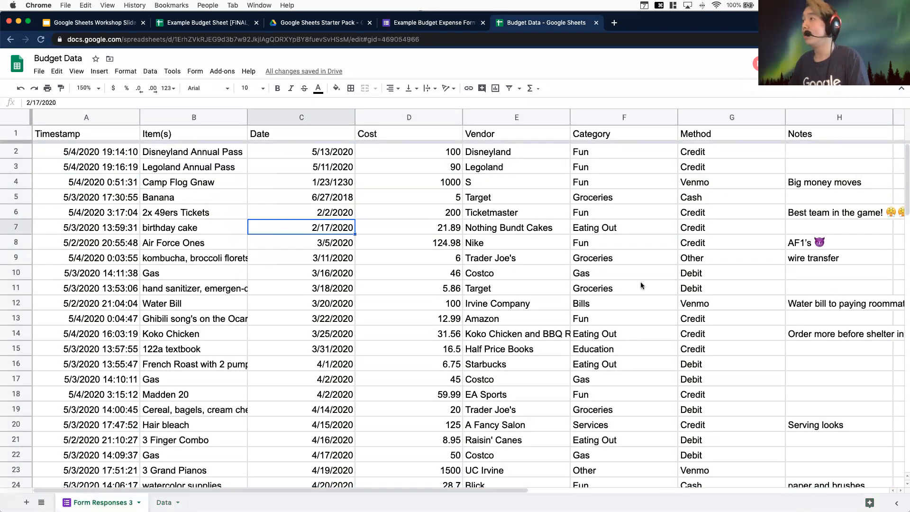
scroll(516, 314, "down", 1)
scroll(516, 314, "down", 15)
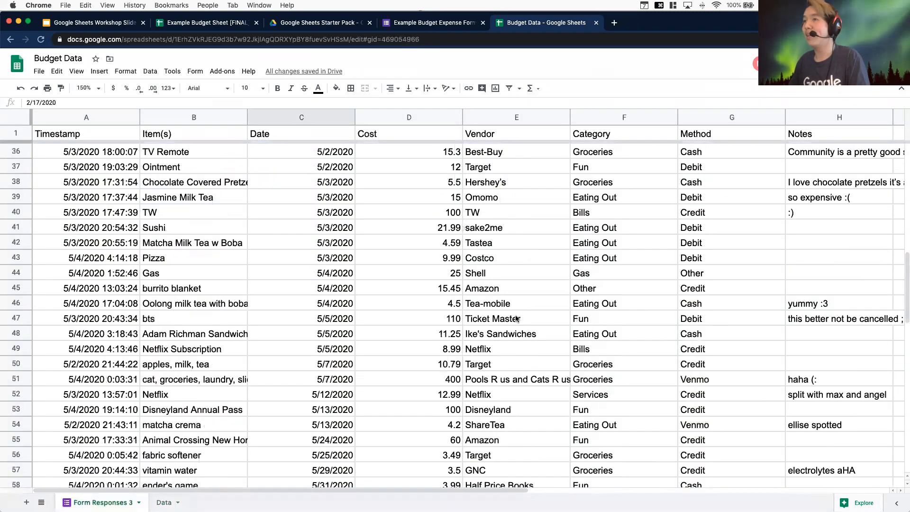
Delete the old Data sheet from the spreadsheet
scroll(516, 318, "up", 16)
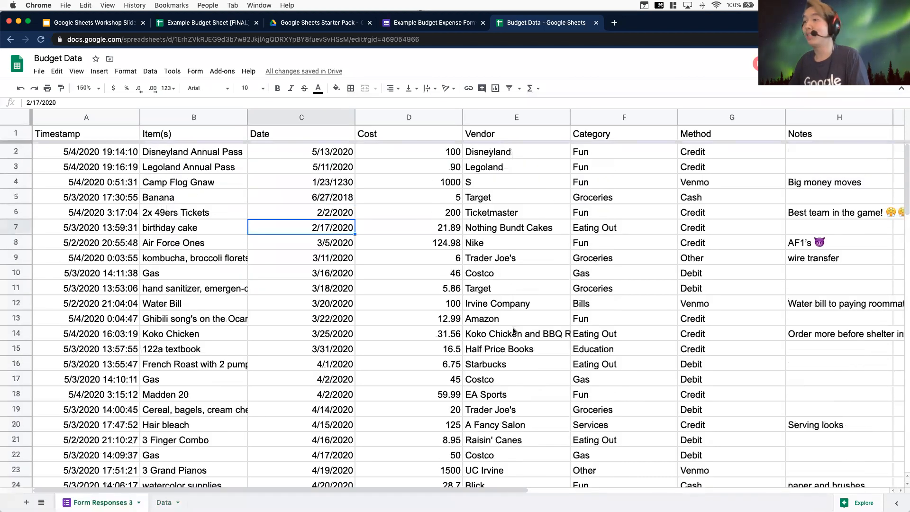
right_click(165, 502)
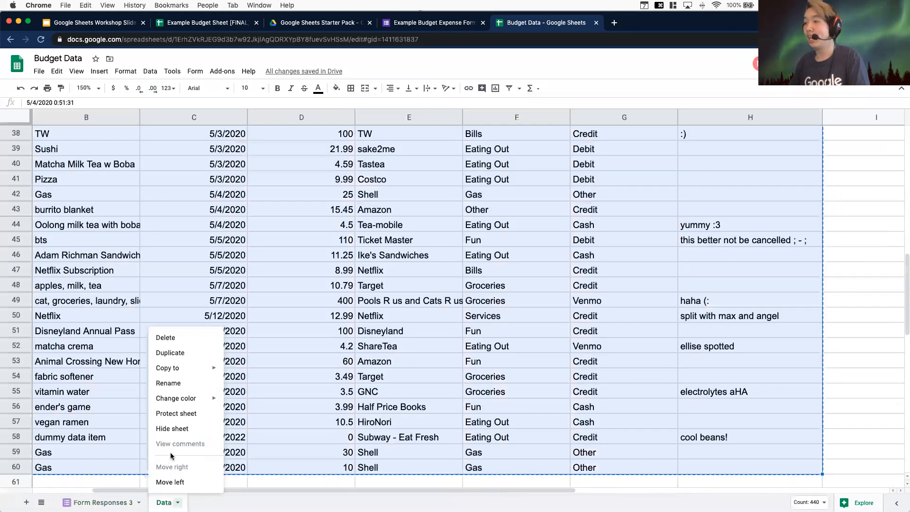
left_click(164, 337)
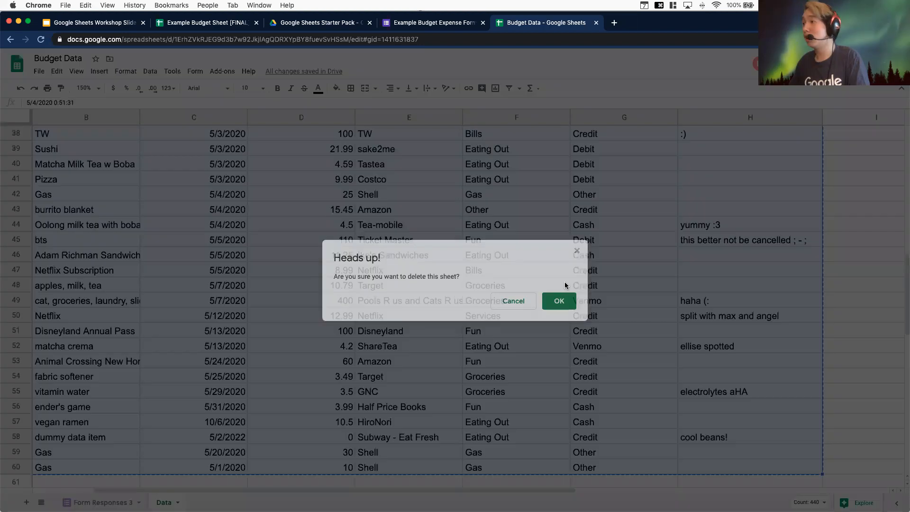
key("Return")
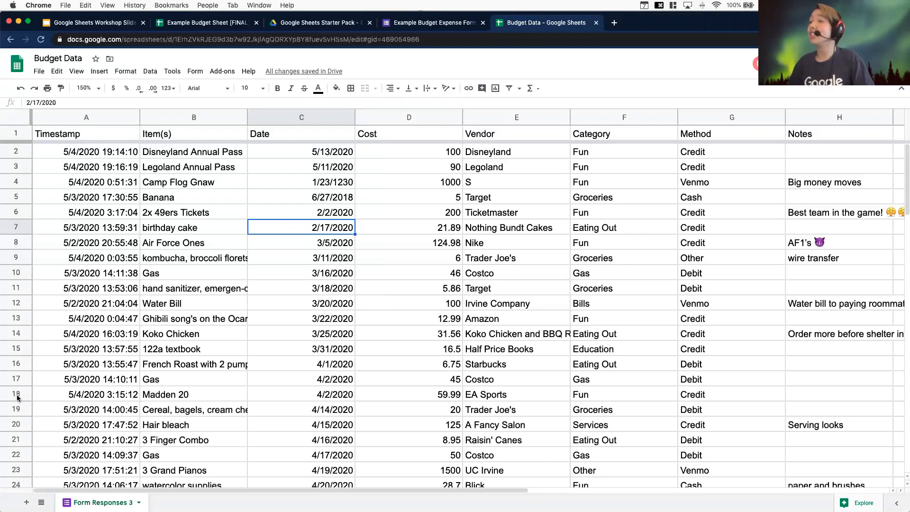
Rename the Form Responses 3 sheet as Data
right_click(95, 502)
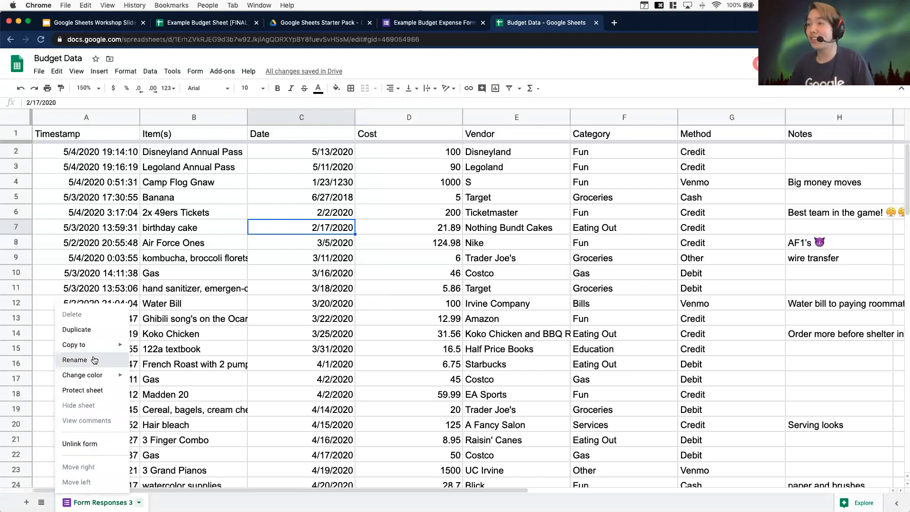
left_click(94, 360)
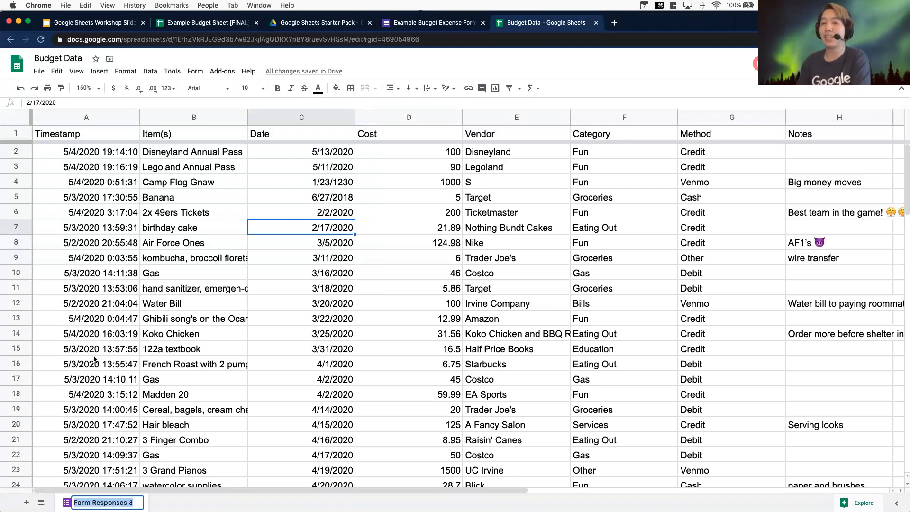
type("Data")
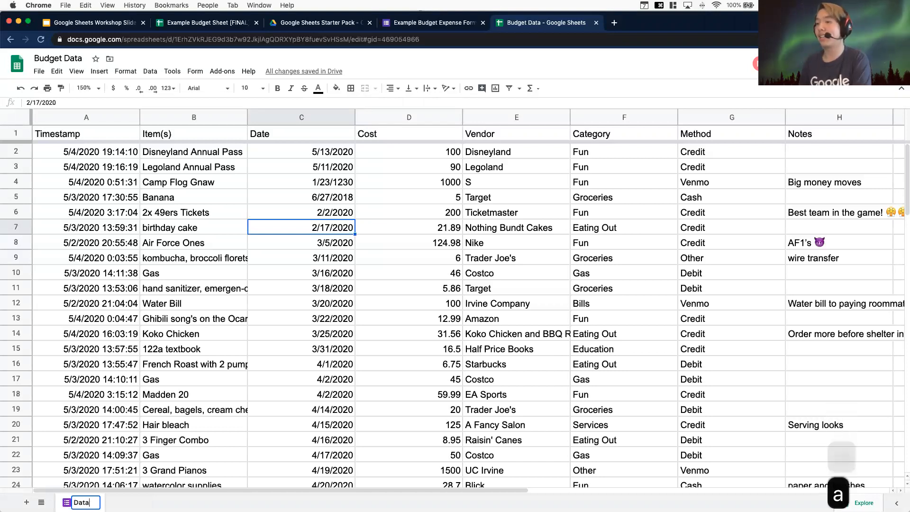
key("Return")
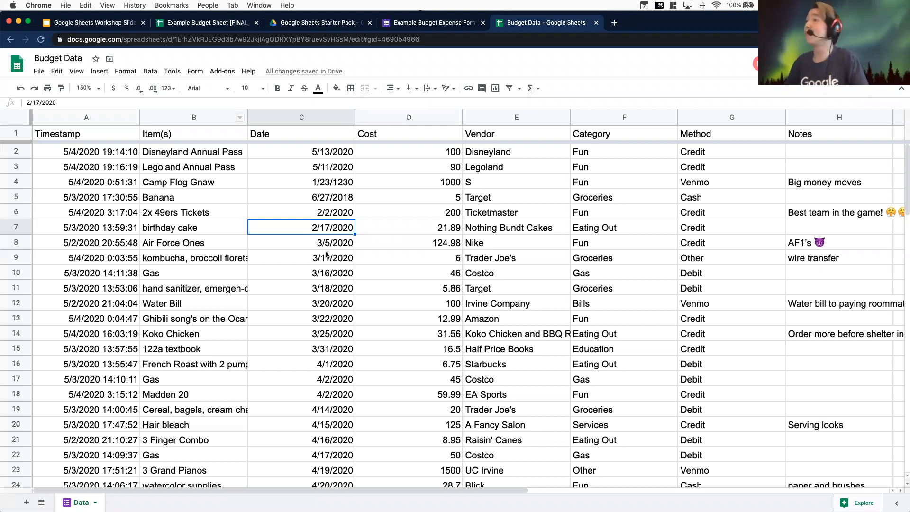
Create a filter on the Data sheet's header row
left_click_drag(208, 490, 369, 481)
scroll(369, 474, "left", 5)
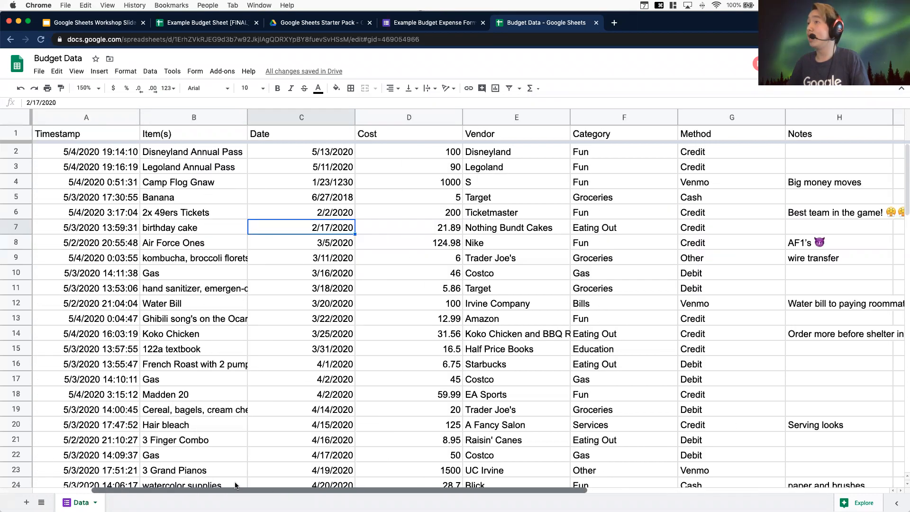
scroll(158, 412, "down", 10)
scroll(157, 413, "up", 10)
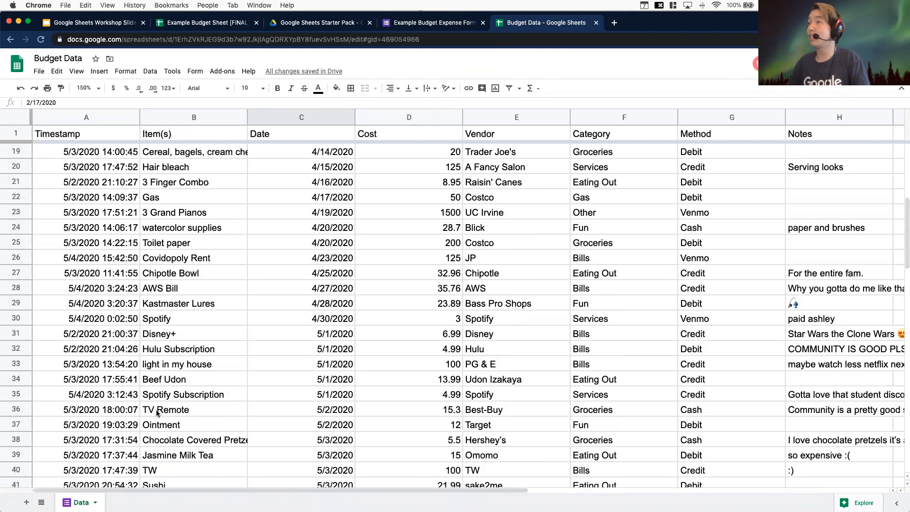
left_click(15, 133)
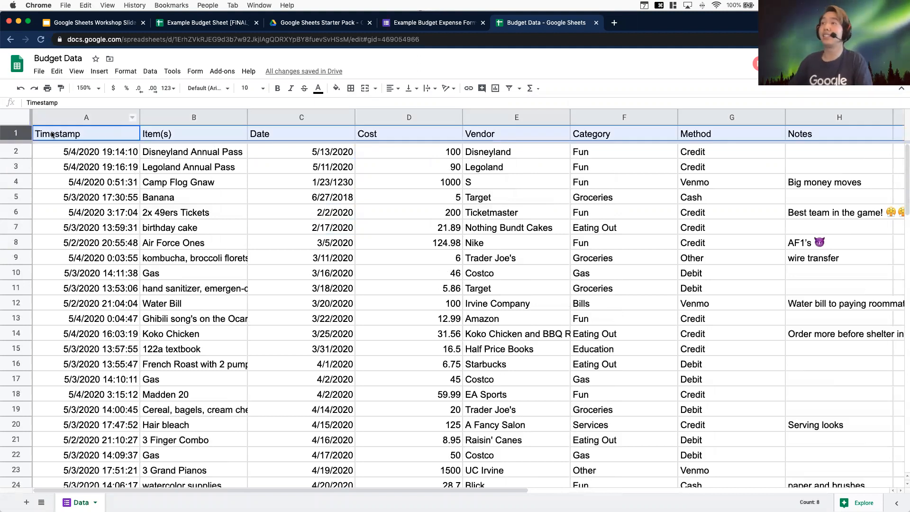
left_click(52, 134)
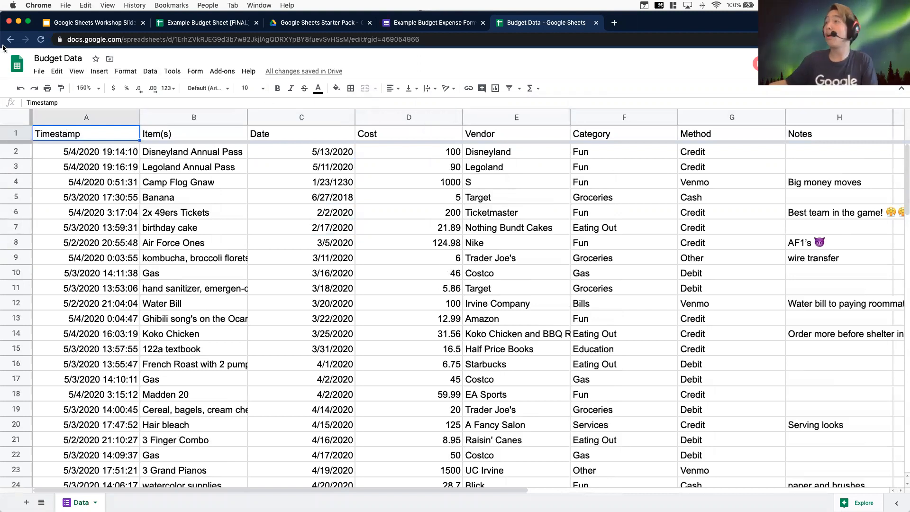
left_click(149, 72)
mouse_move(130, 71)
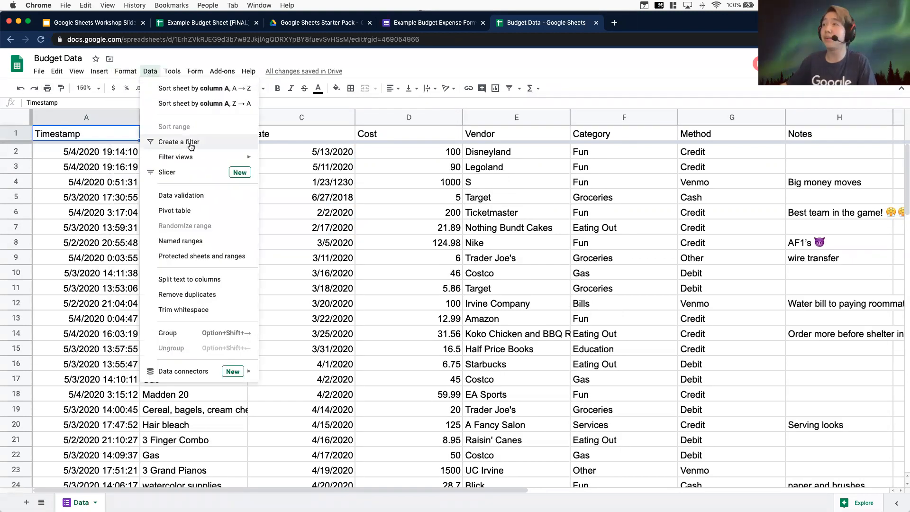
left_click(566, 94)
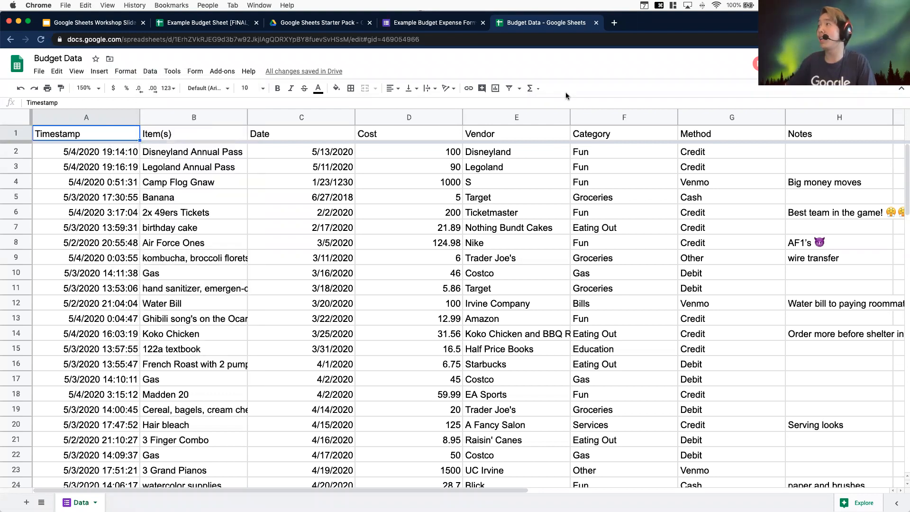
left_click(511, 88)
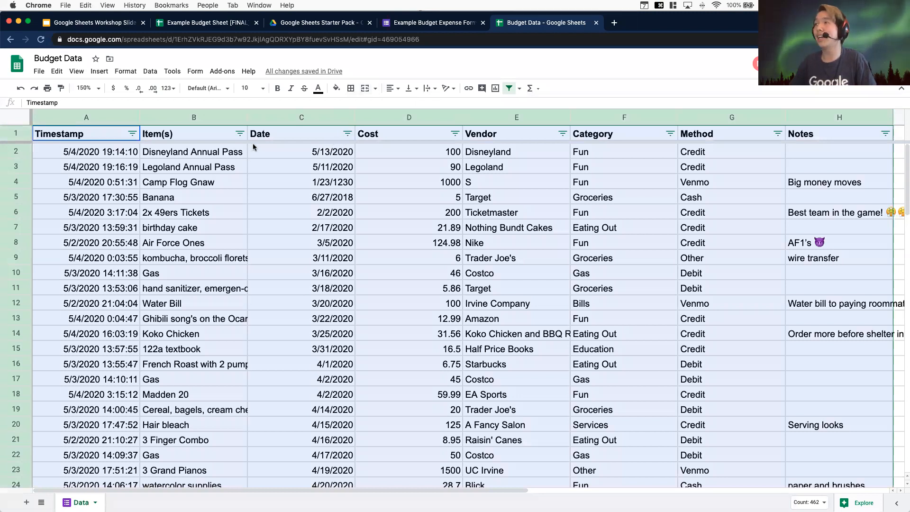
Sort the Data sheet by the Date column from A to Z
left_click(347, 134)
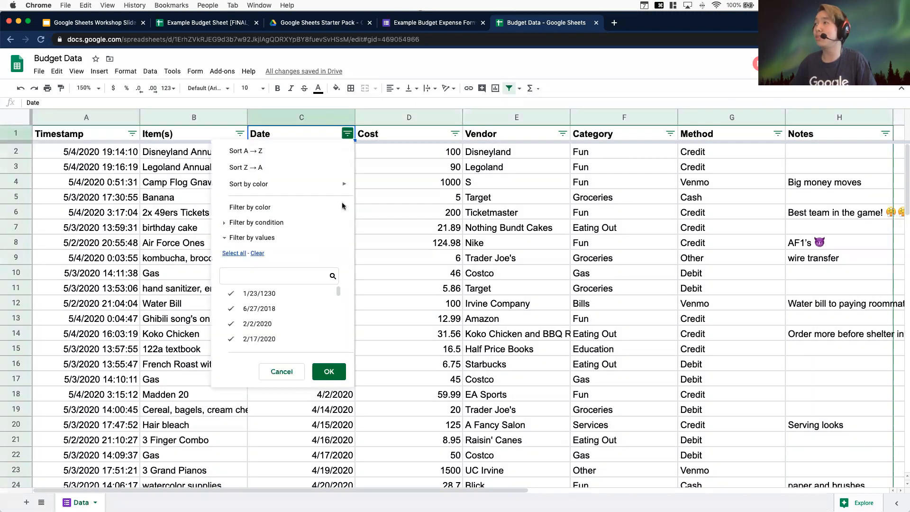
left_click(256, 151)
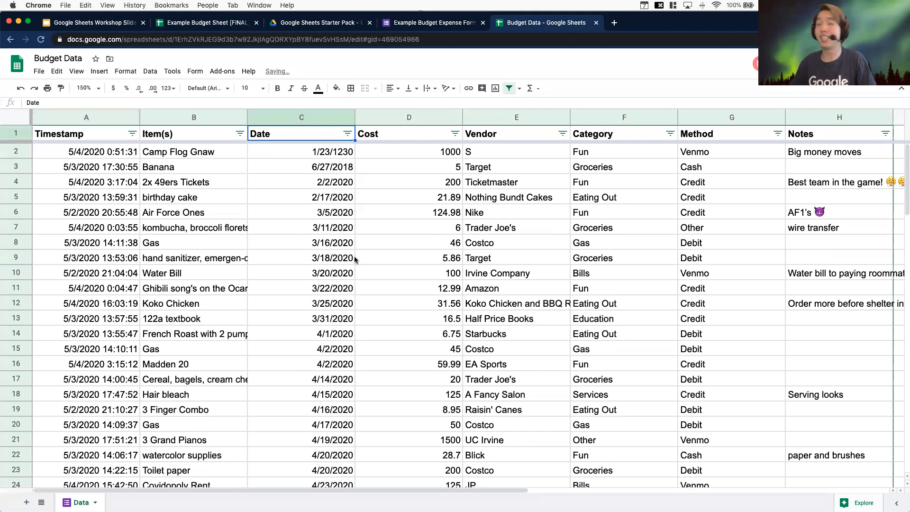
scroll(317, 204, "down", 1)
scroll(331, 154, "up", 1)
left_click(329, 151)
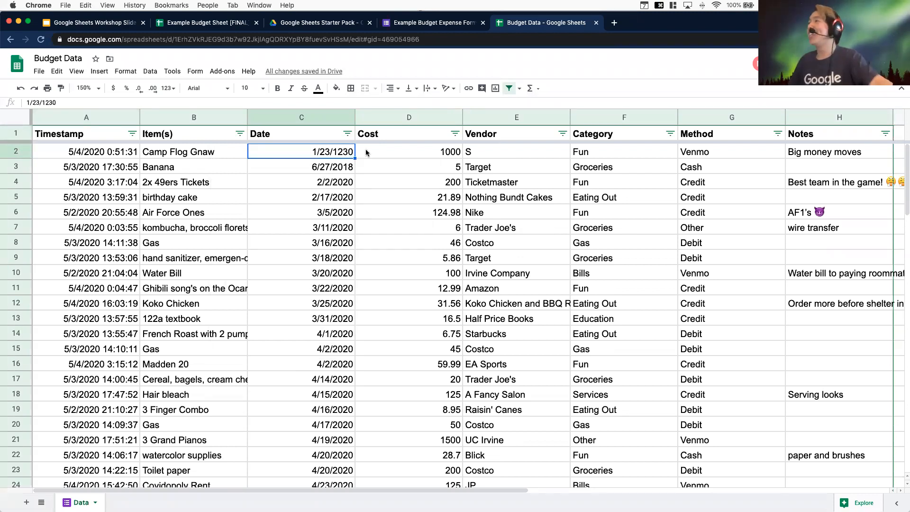
scroll(312, 204, "down", 1)
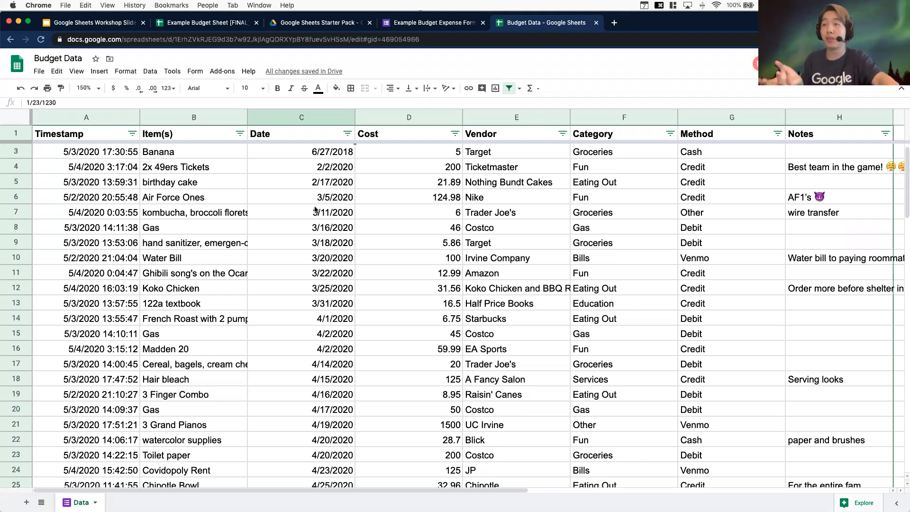
scroll(389, 248, "up", 1)
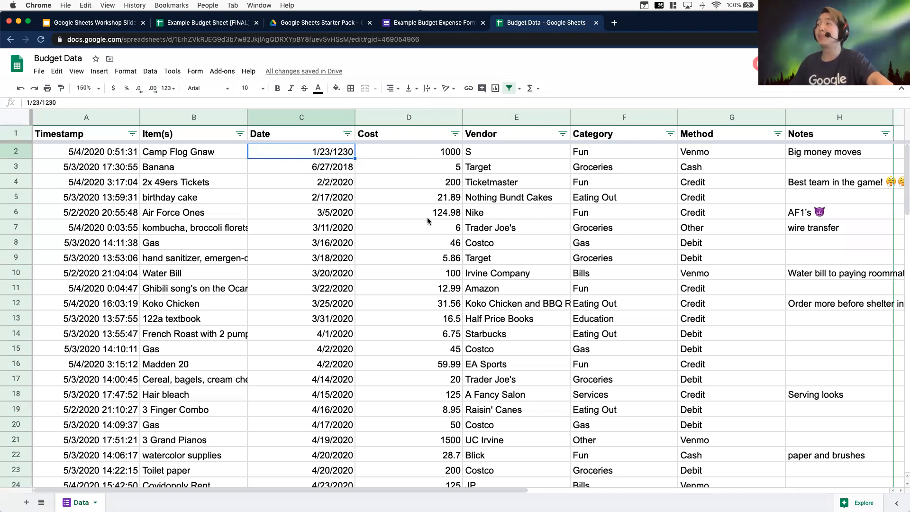
Filter the Category column to show only Eating Out expenses
left_click(670, 134)
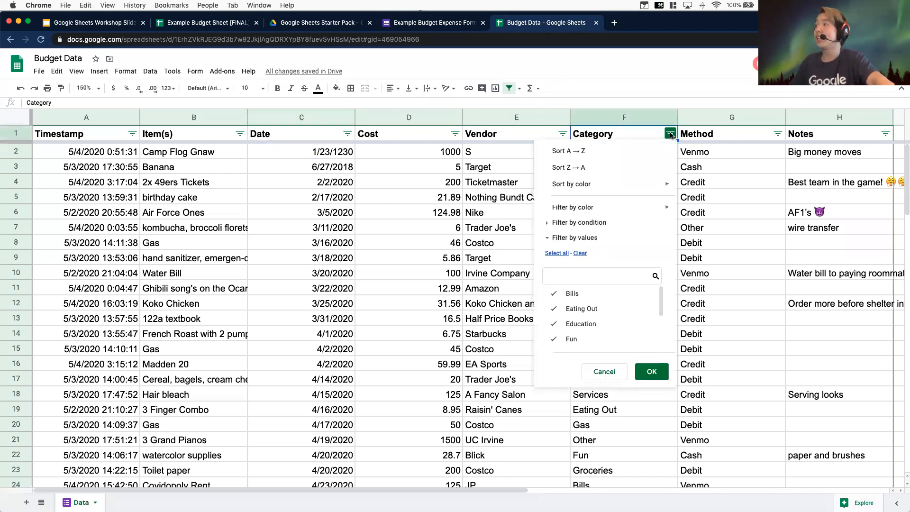
left_click(579, 253)
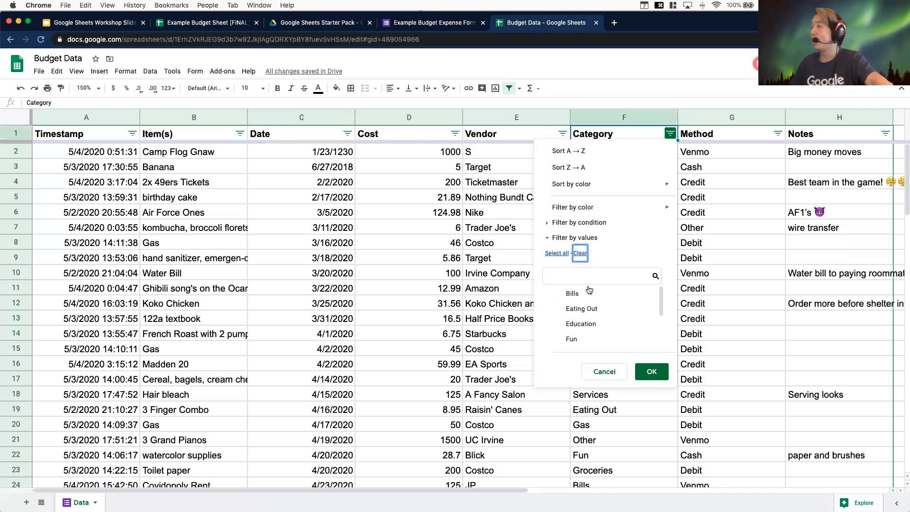
left_click(578, 313)
left_click(652, 371)
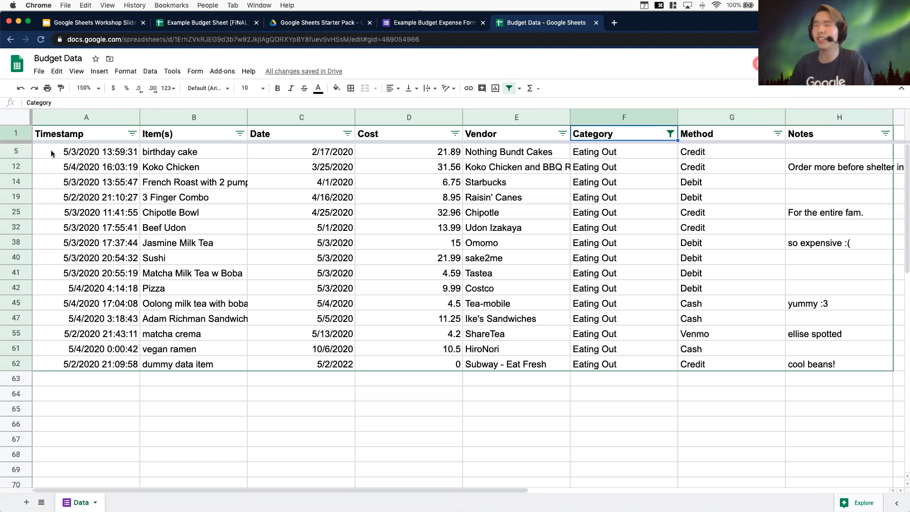
Remove the filter from the Data sheet
left_click(16, 152)
left_click(15, 167)
left_click(15, 182)
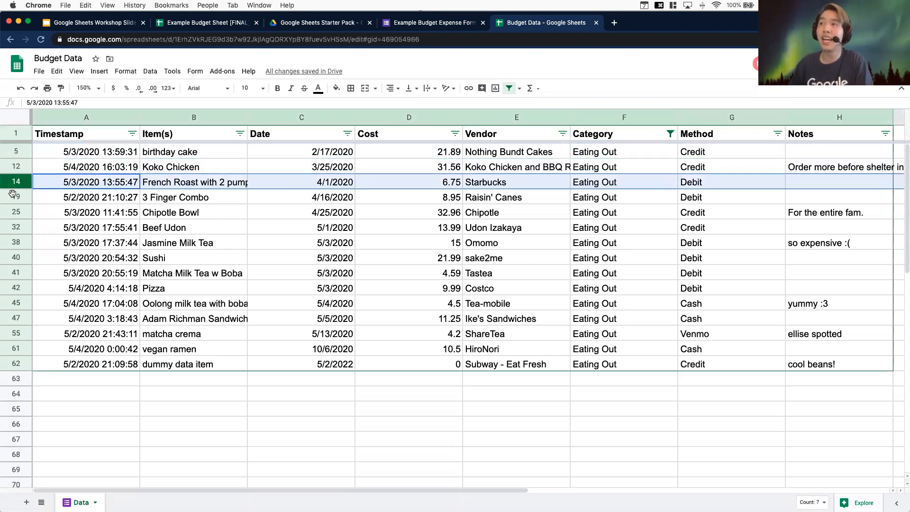
left_click(15, 197)
left_click(17, 224)
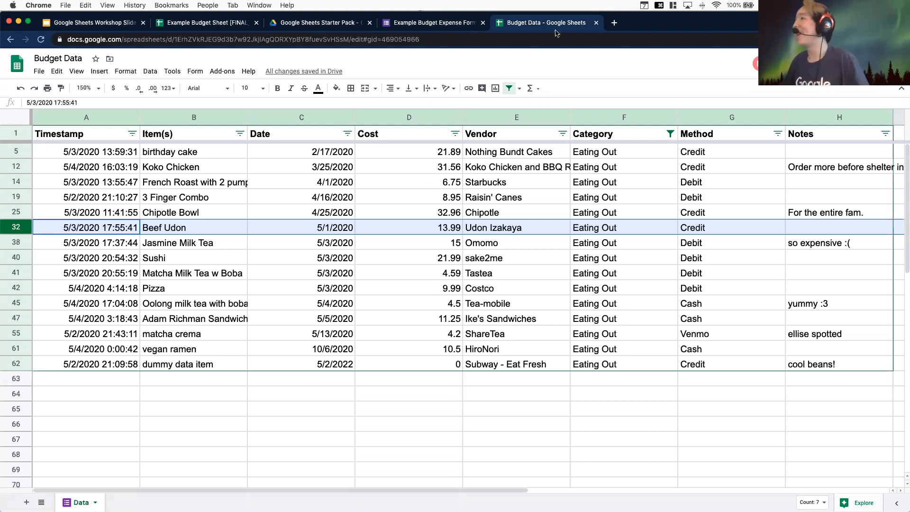
left_click(509, 89)
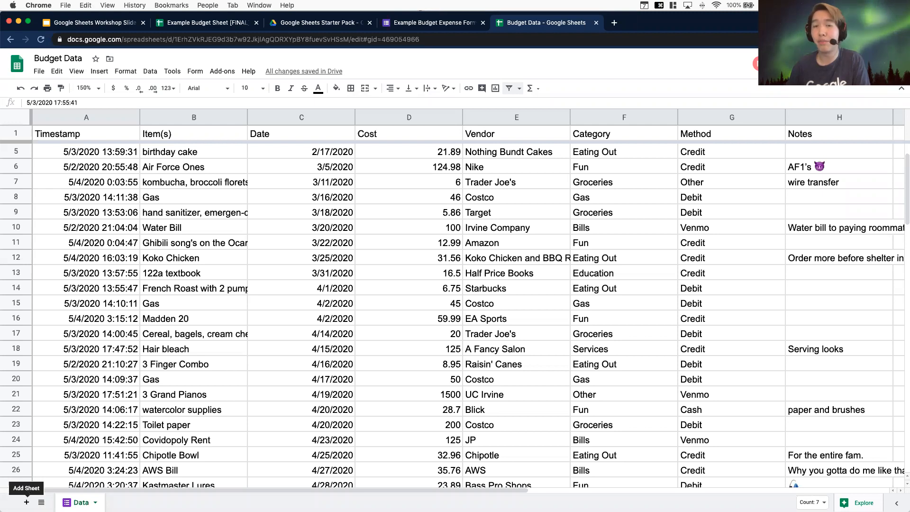
Add a new sheet and enter Categories as the title in cell A1
left_click(27, 502)
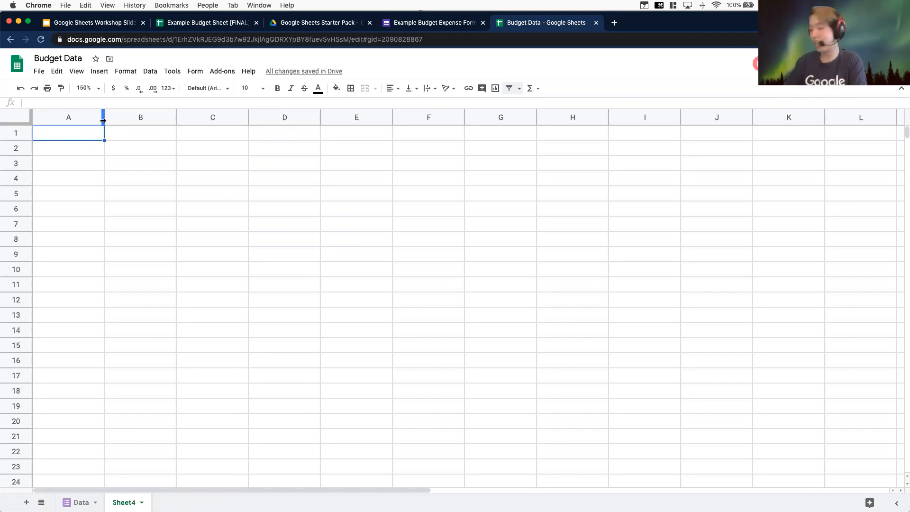
type("Cateogri")
key("BackSpace")
key("BackSpace")
key("BackSpace")
key("BackSpace")
type("gio")
key("BackSpace")
key("BackSpace")
type("o")
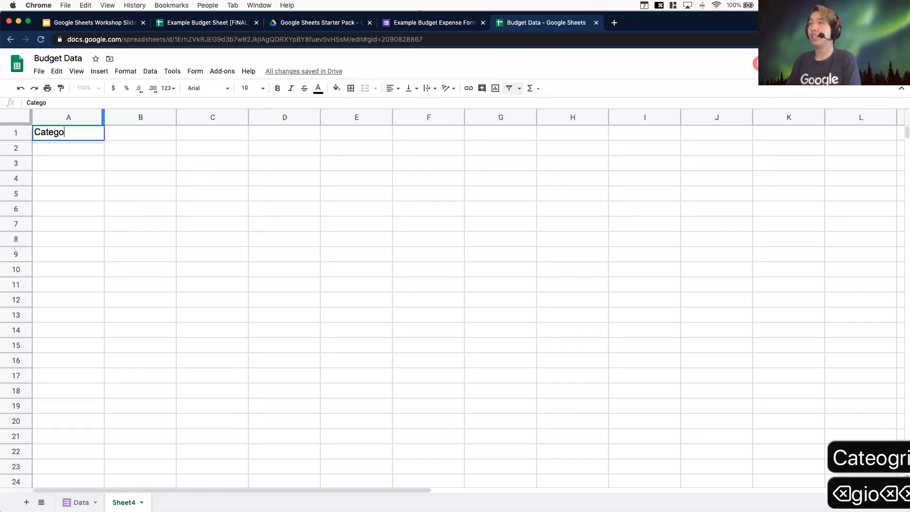
type("ries")
key("Return")
Set the new sheet's zoom to 200%
left_click(86, 88)
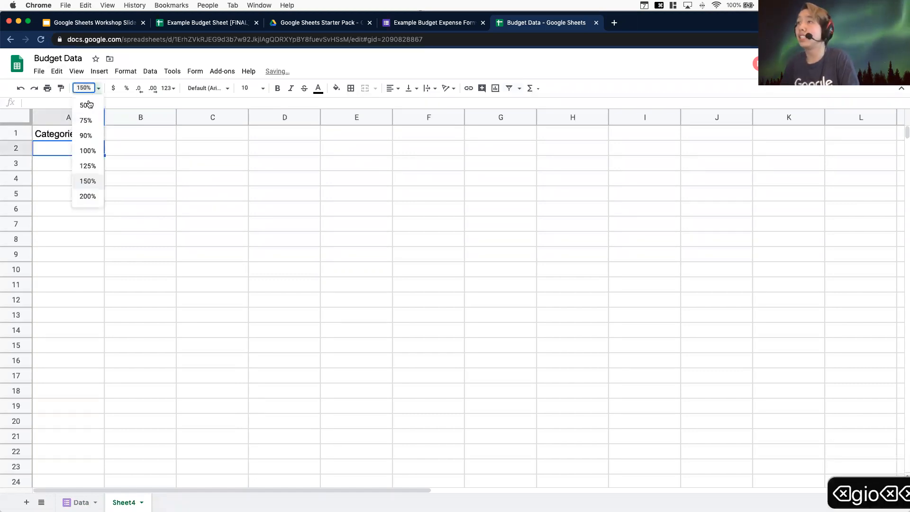
left_click(90, 196)
left_click(99, 89)
left_click(99, 92)
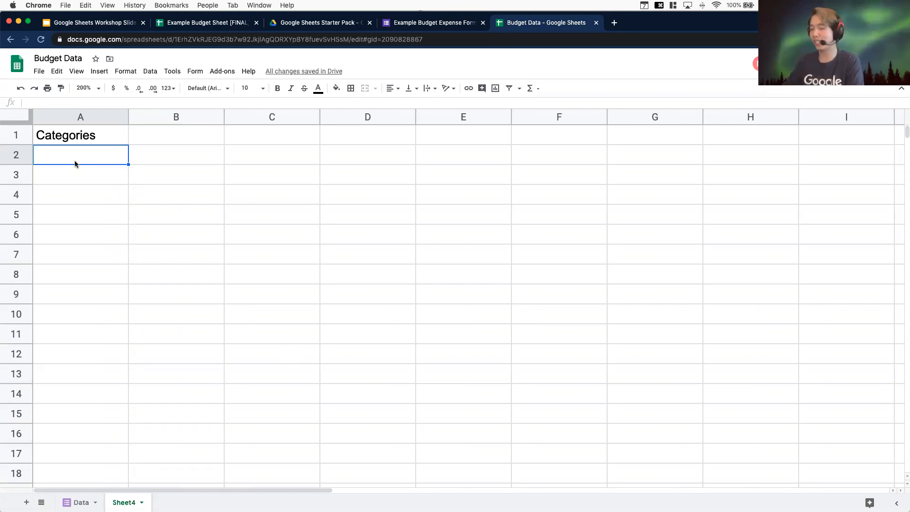
Enter the headers Category, Total Count and Total Cost in cells A2 to C2
type("Category")
key("Return")
key("Right")
key("Up")
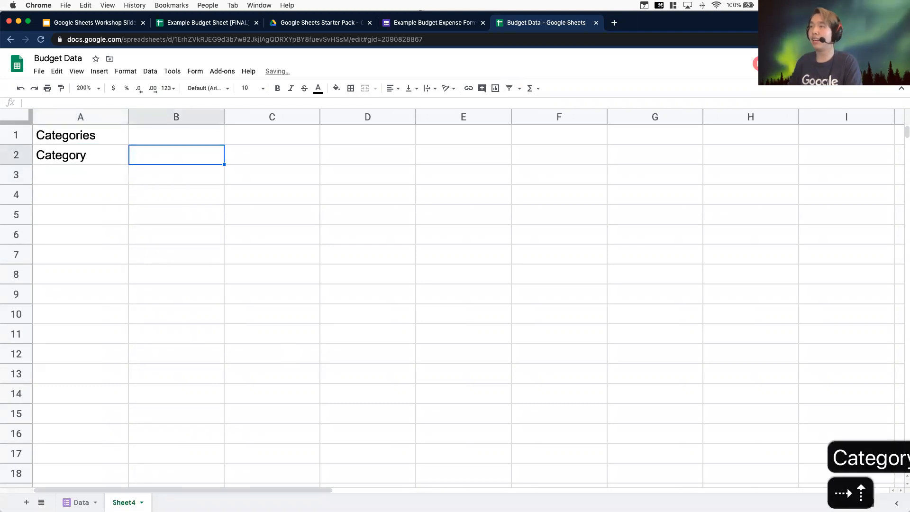
type("Total")
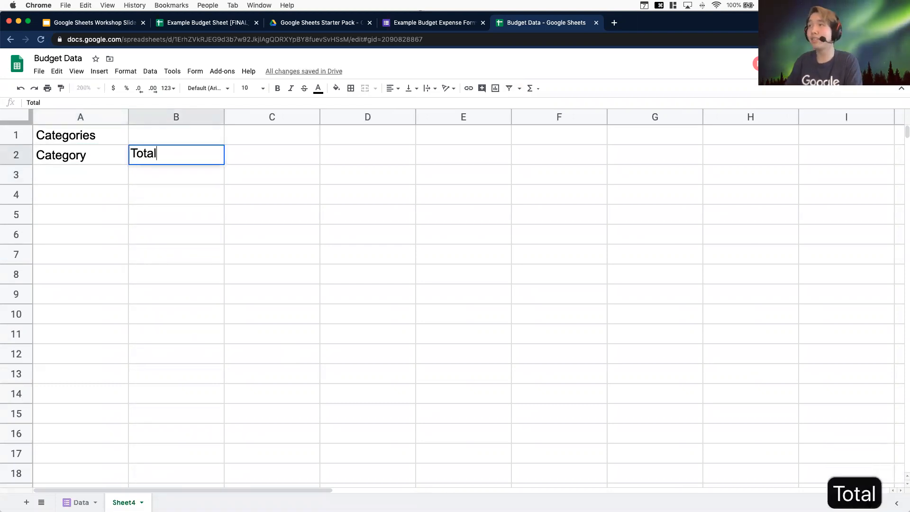
type(" Count")
key("Return")
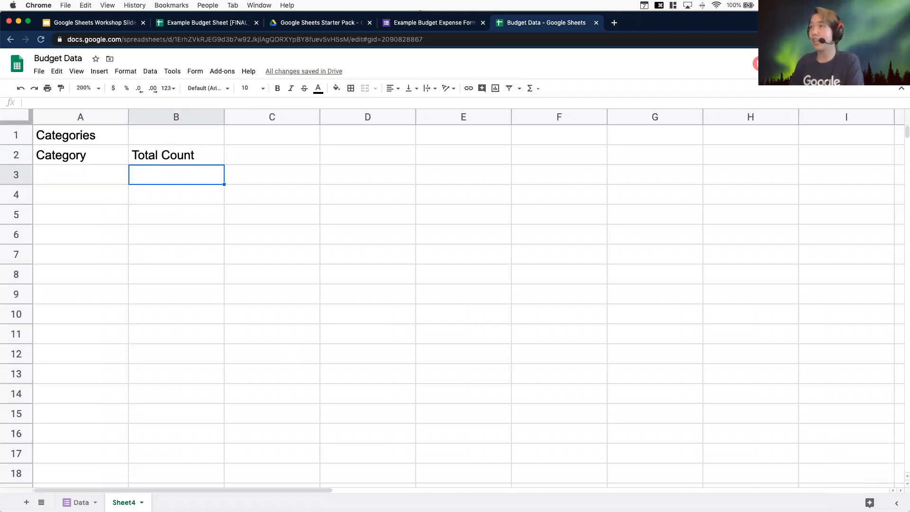
key("Right")
key("Up")
type("Total Cost")
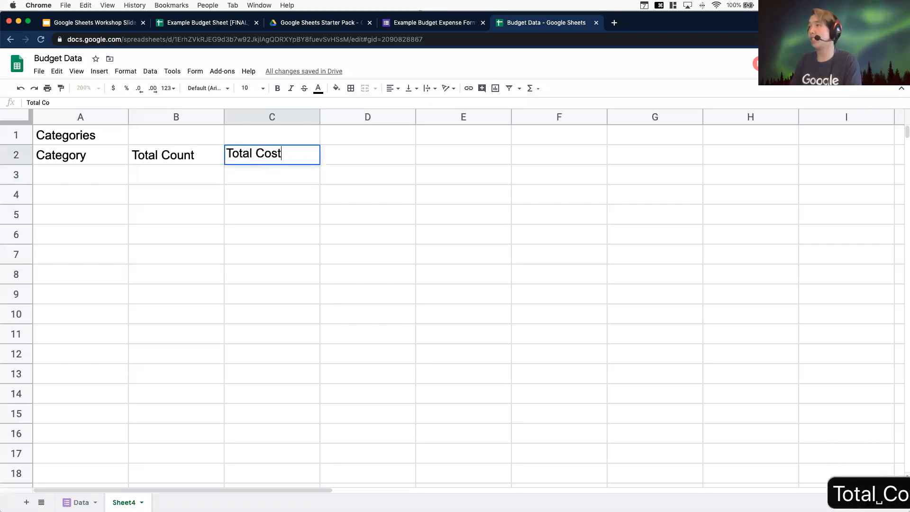
key("Return")
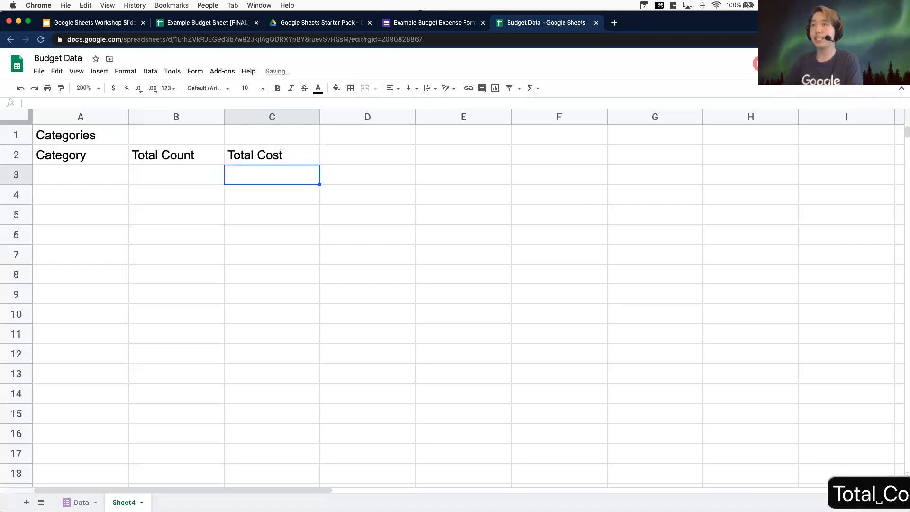
Open the expense form's questions beside the sheet to view the Category answer options
left_click(87, 180)
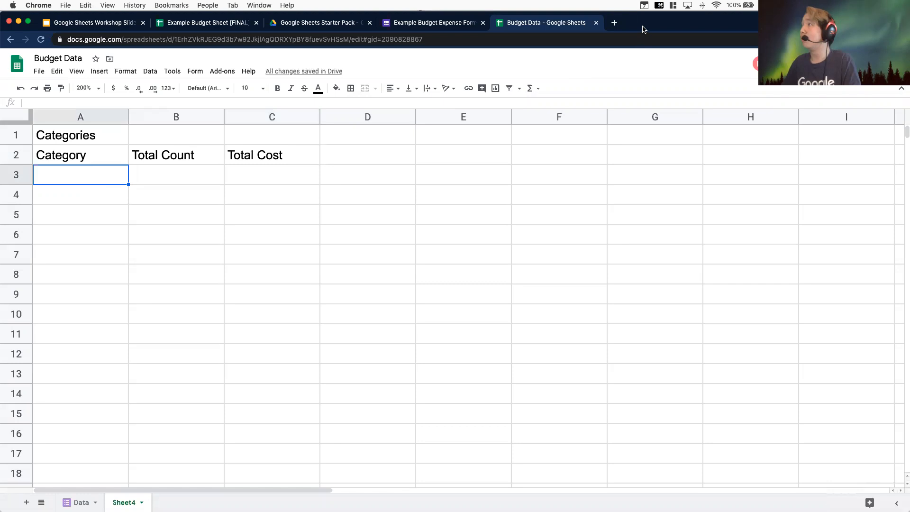
left_click(437, 25)
left_click_drag(427, 95, 429, 97)
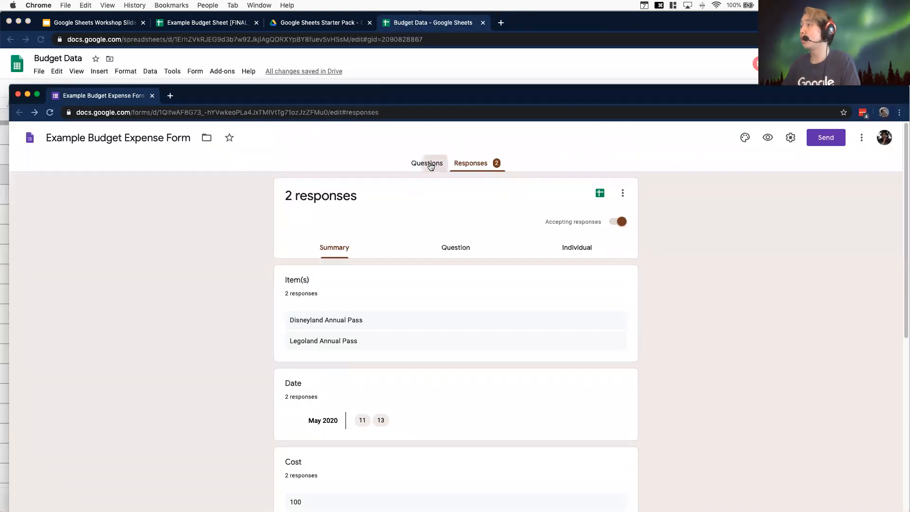
left_click(429, 164)
key("ctrl+alt+Right")
key("ctrl+alt+Left")
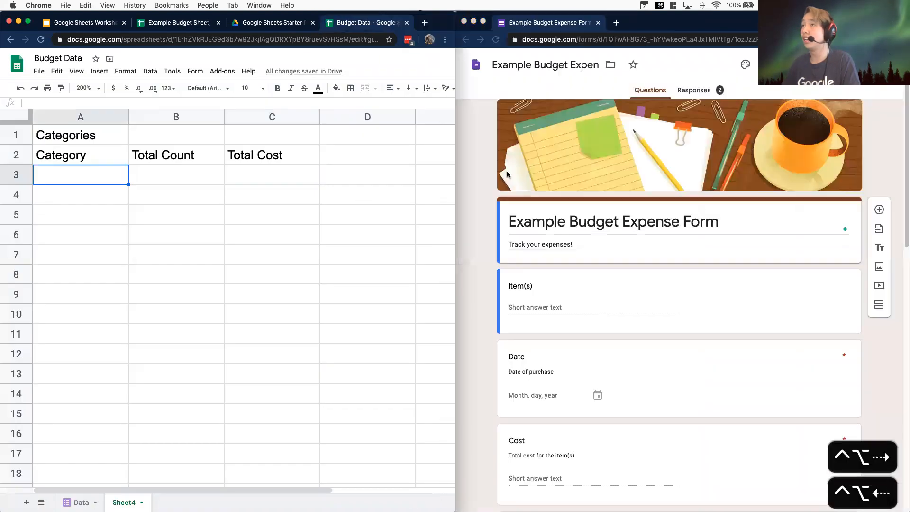
scroll(700, 305, "down", 5)
scroll(700, 303, "down", 3)
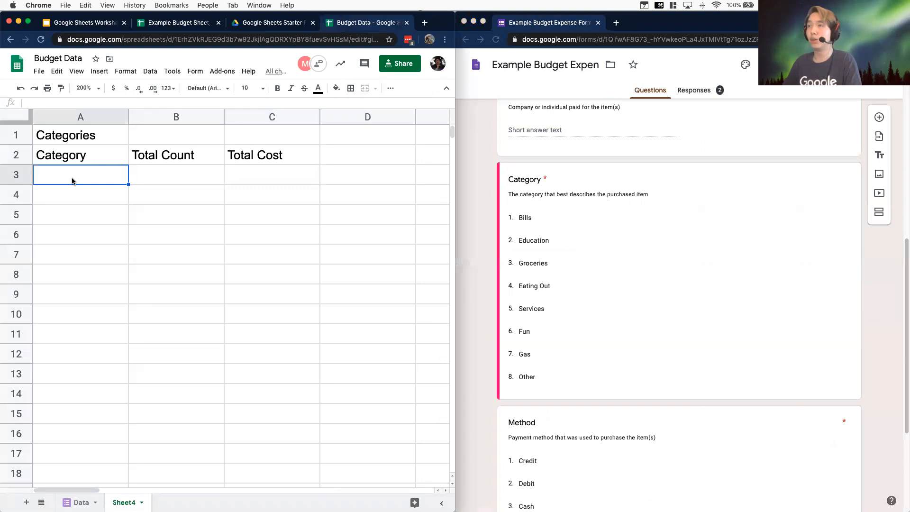
List the categories Bills, Education, Groceries, Eating Out, Services, Fun, Gas and Other in cells A3 to A10
type("Bills")
key("Return")
type("Education")
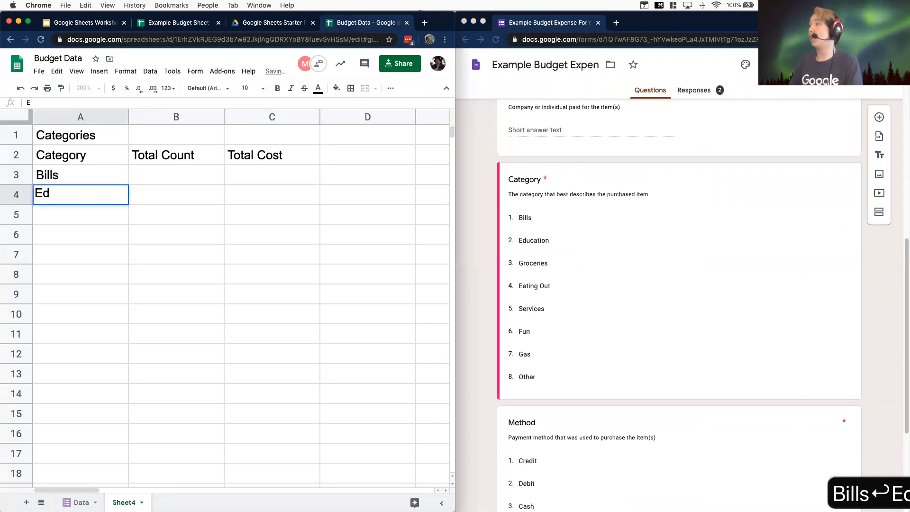
key("Return")
type("Groceries")
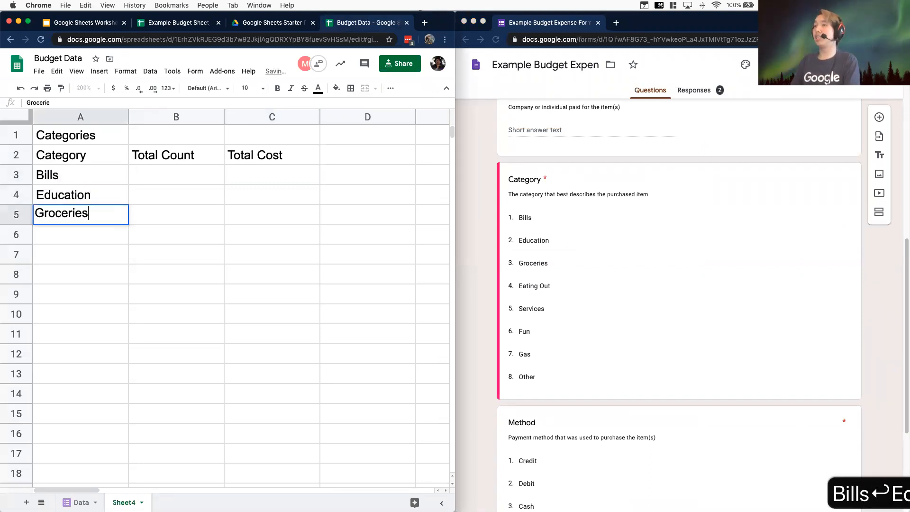
key("Return")
type("Eating Out")
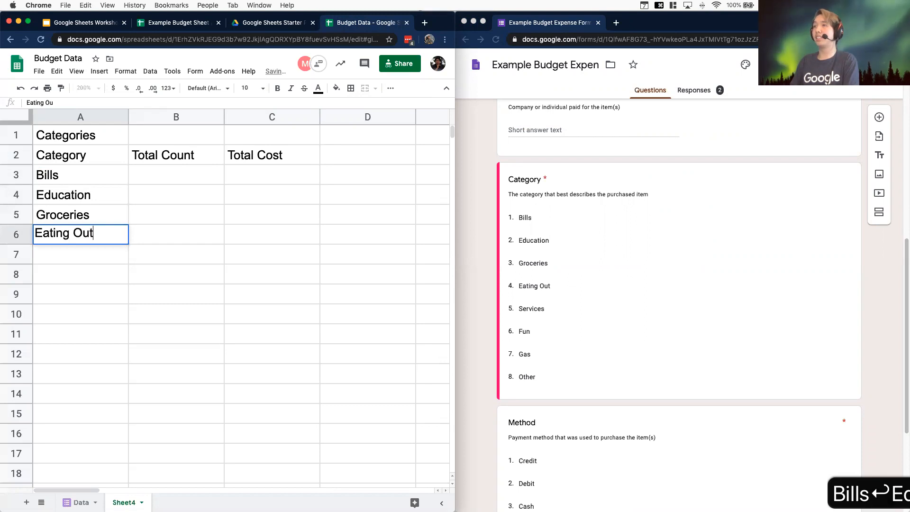
key("Return")
type("Services")
key("Return")
type("Fun")
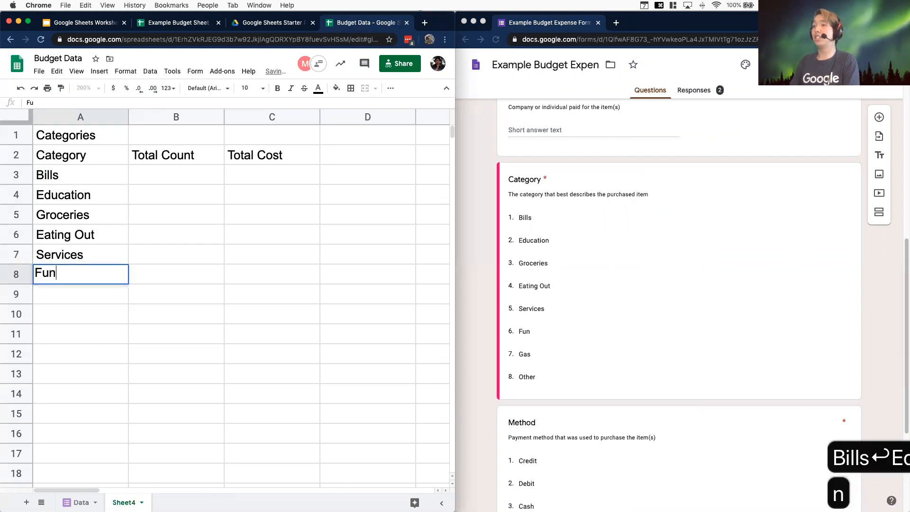
key("Return")
type("Gas")
key("Return")
type("Other")
key("Return")
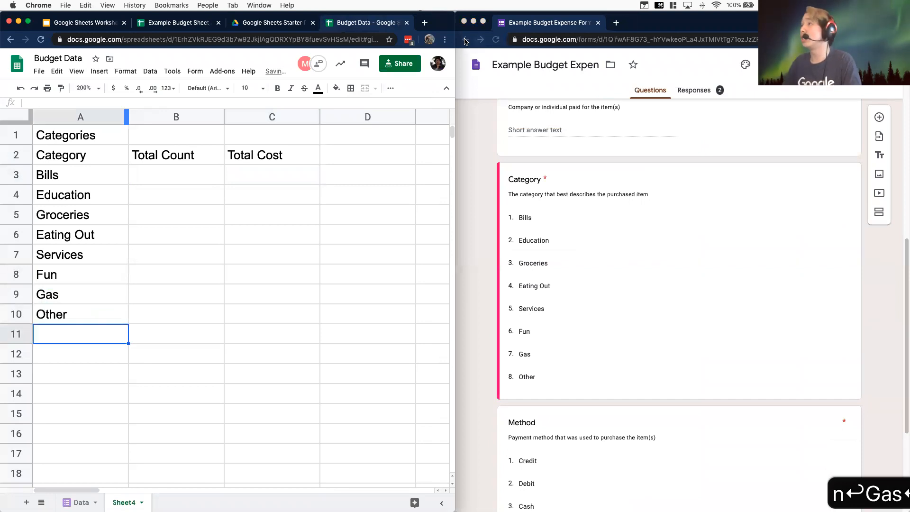
Maximize the sheet window and examine the Category column on the Data sheet
double_click(440, 20)
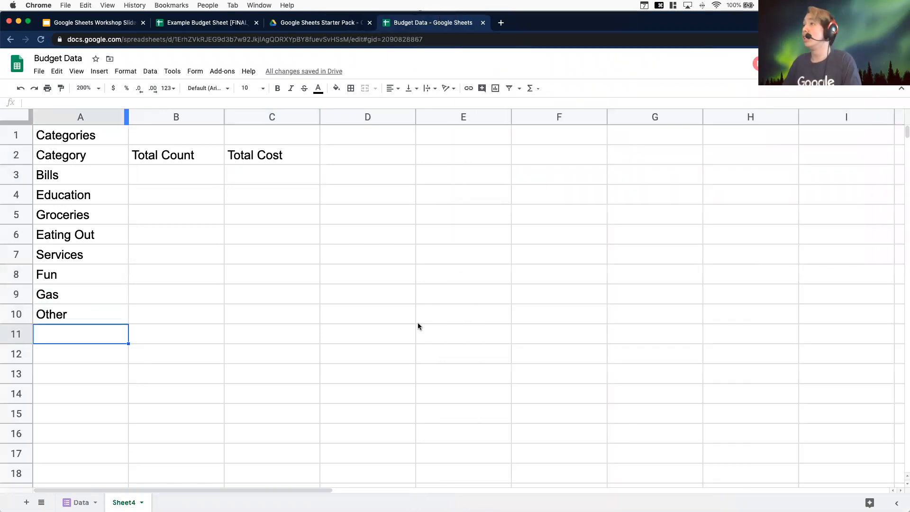
left_click(383, 374)
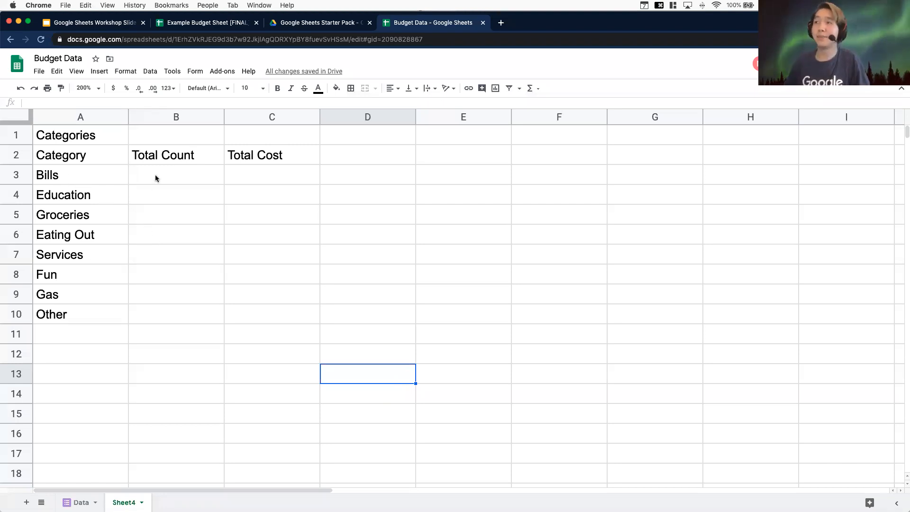
left_click(171, 183)
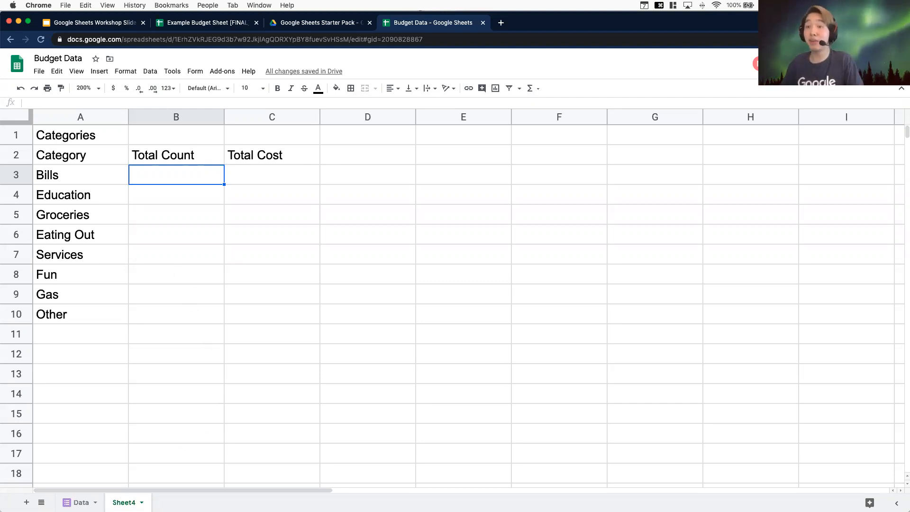
key("alt+Up")
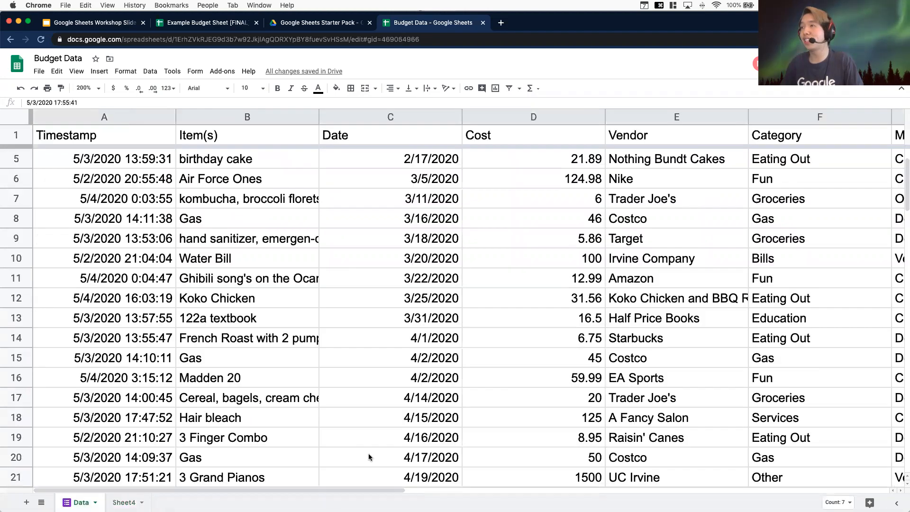
left_click_drag(320, 491, 381, 487)
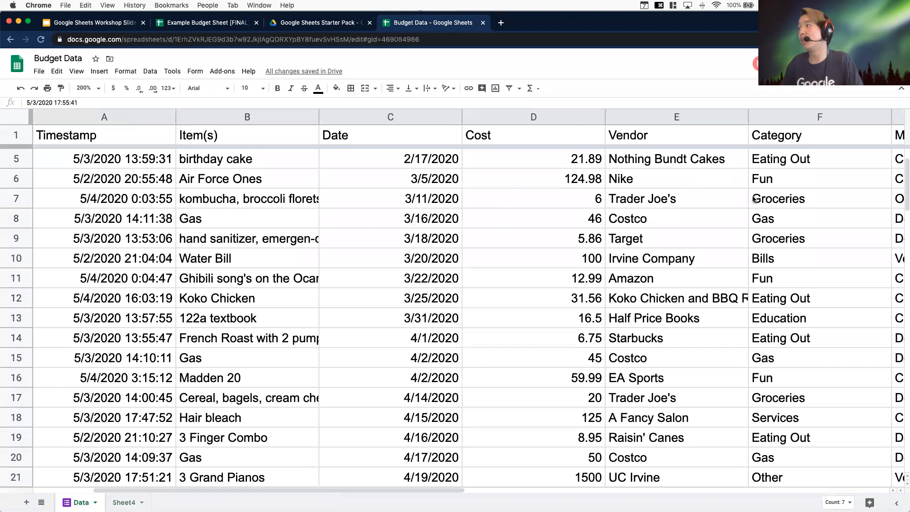
left_click(765, 159)
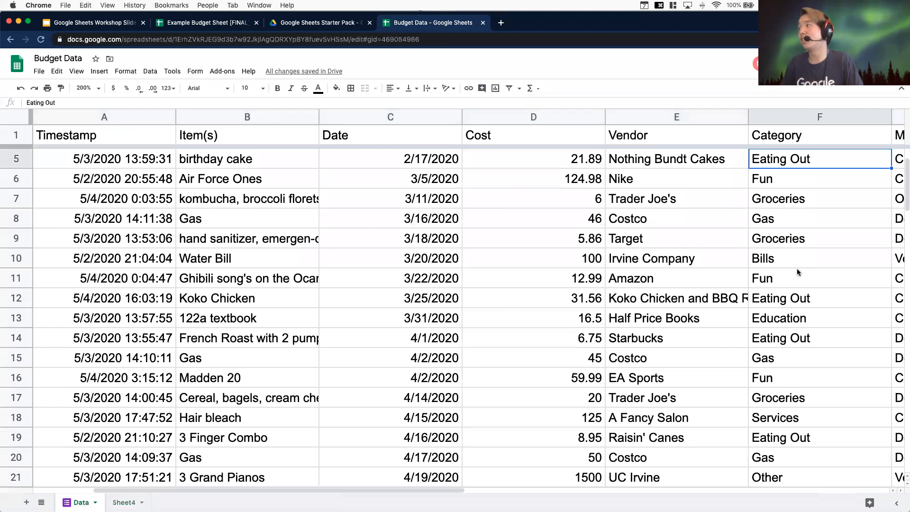
left_click(794, 301)
left_click(796, 341)
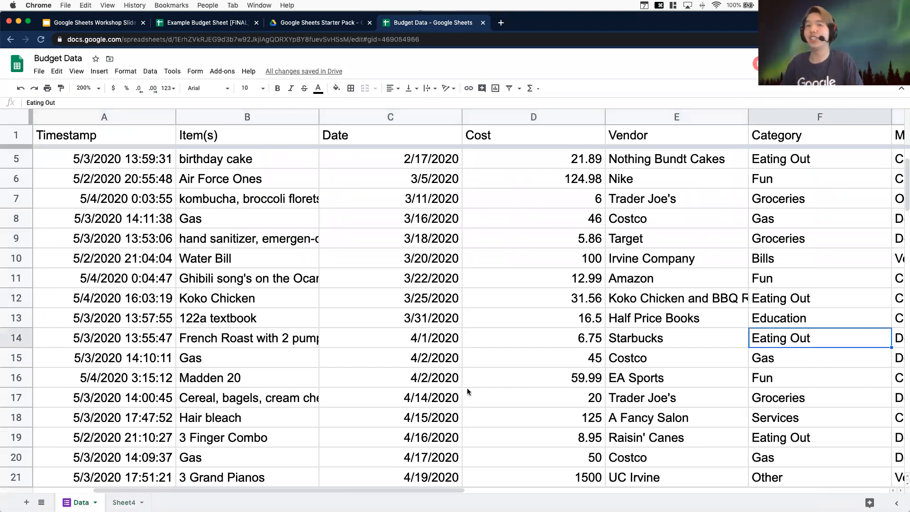
scroll(418, 389, "down", 1)
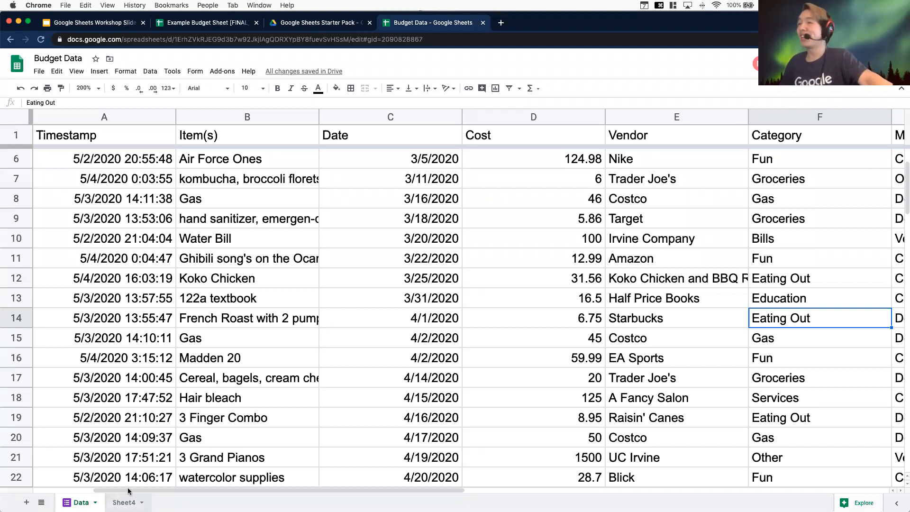
left_click(125, 502)
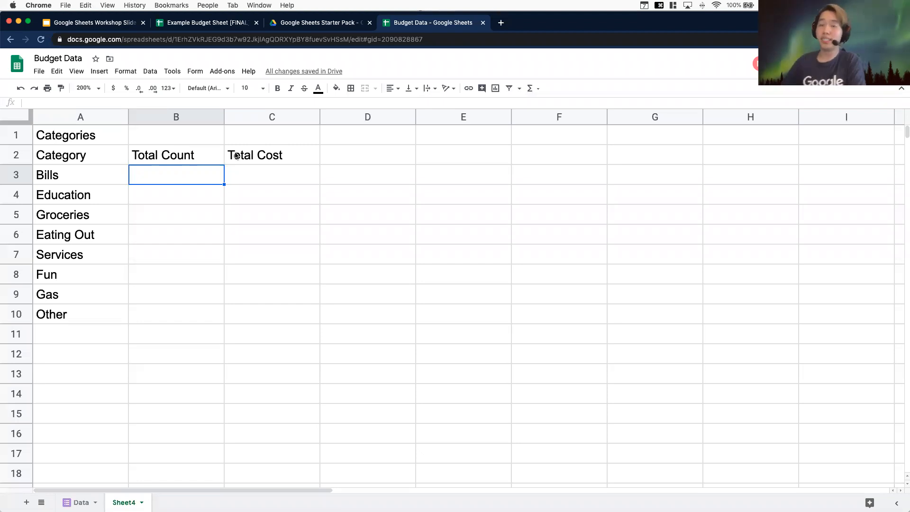
Enlarge the formula bar above the Categories sheet
left_click(83, 176)
left_click(83, 198)
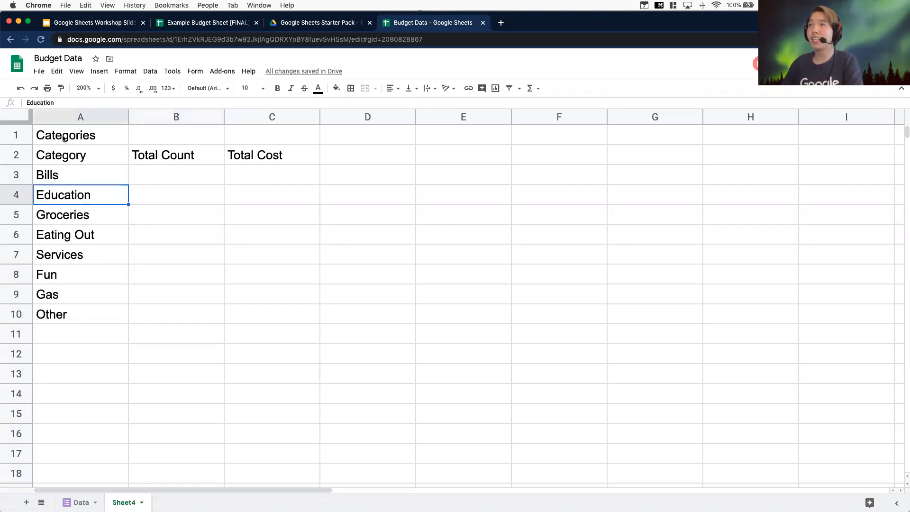
left_click_drag(78, 110, 77, 127)
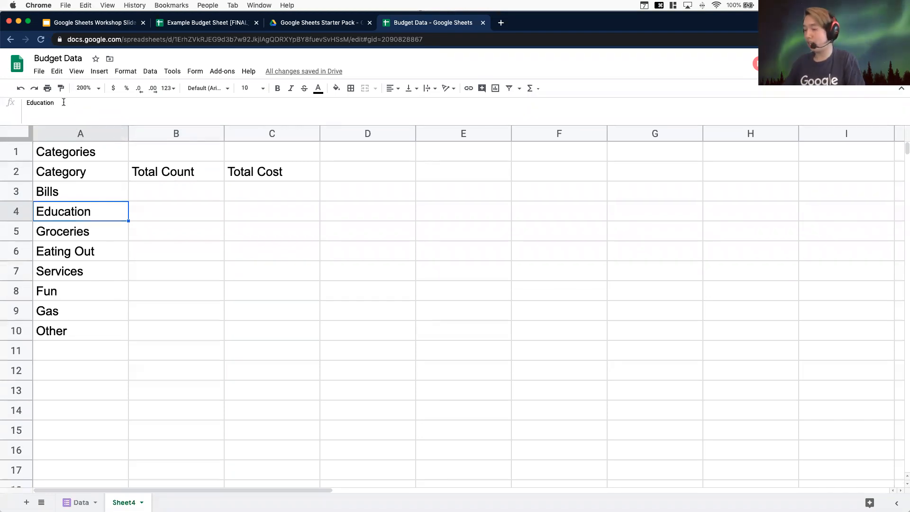
key("super+equal")
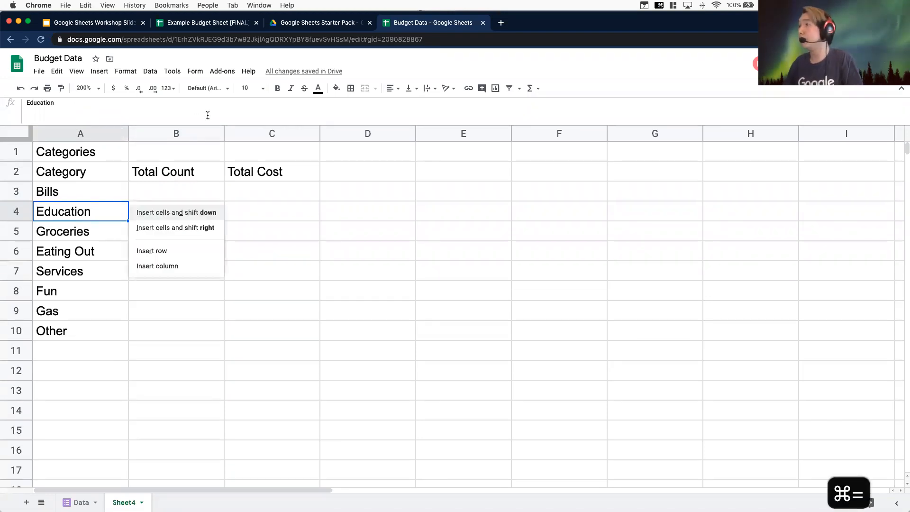
left_click(266, 110)
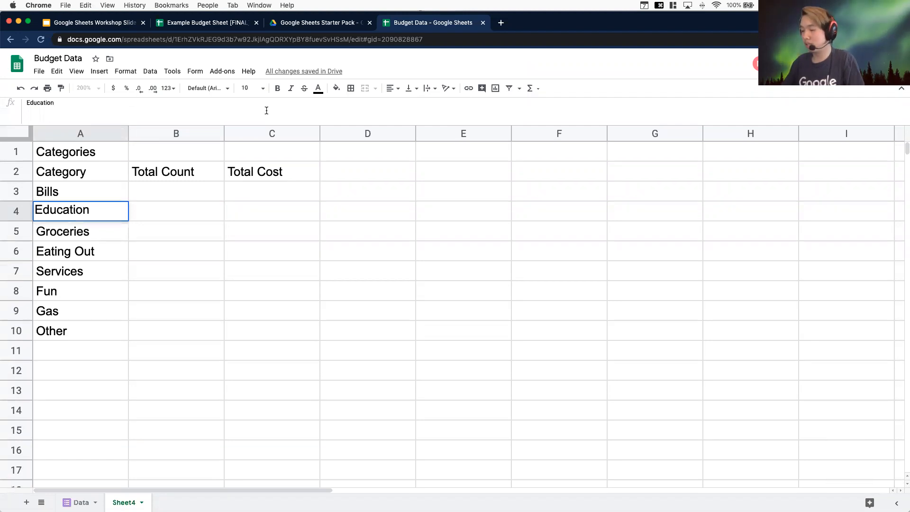
key("super+equal")
left_click(368, 188)
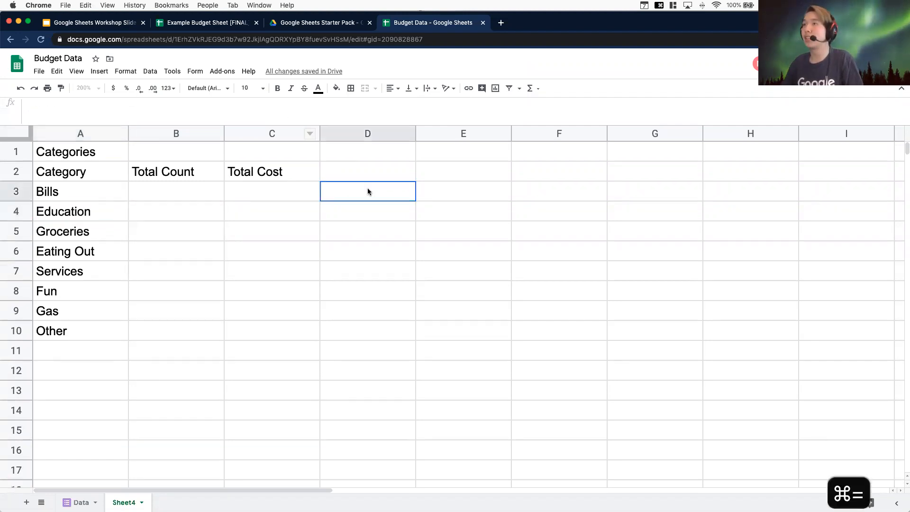
left_click(72, 160)
left_click(72, 192)
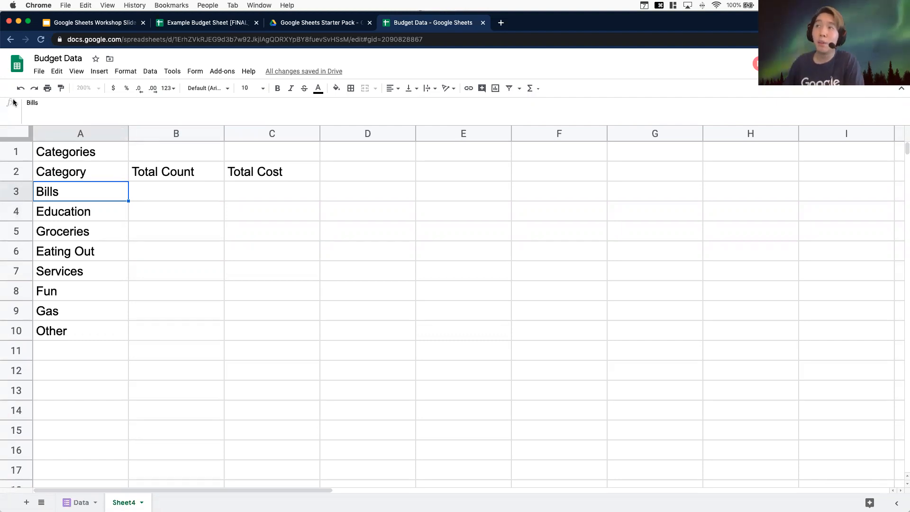
Enter 2 in cell B3 and the formula =2+2 in cell B4 as a demonstration
left_click(151, 185)
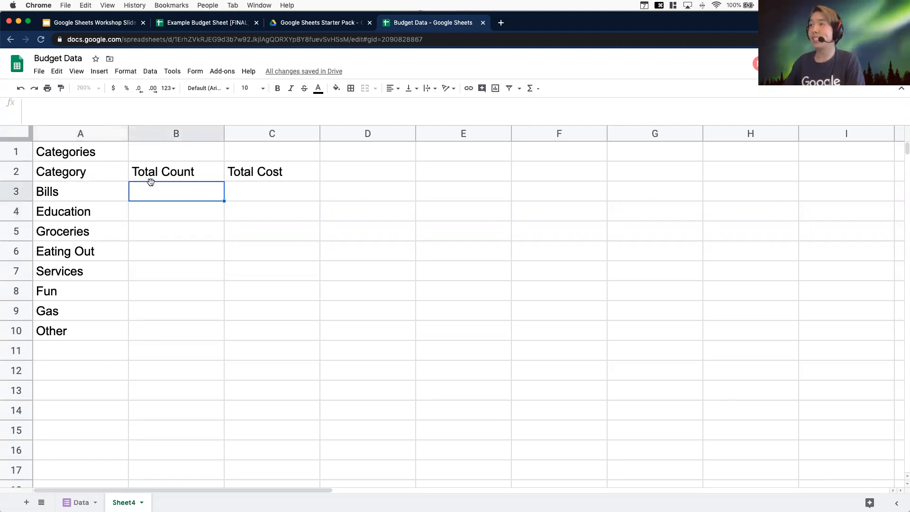
type("=")
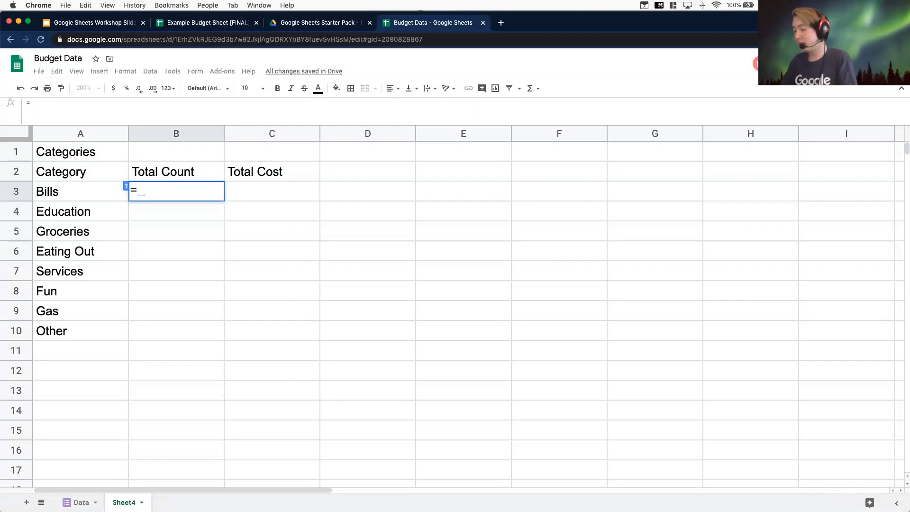
key("BackSpace")
type("2")
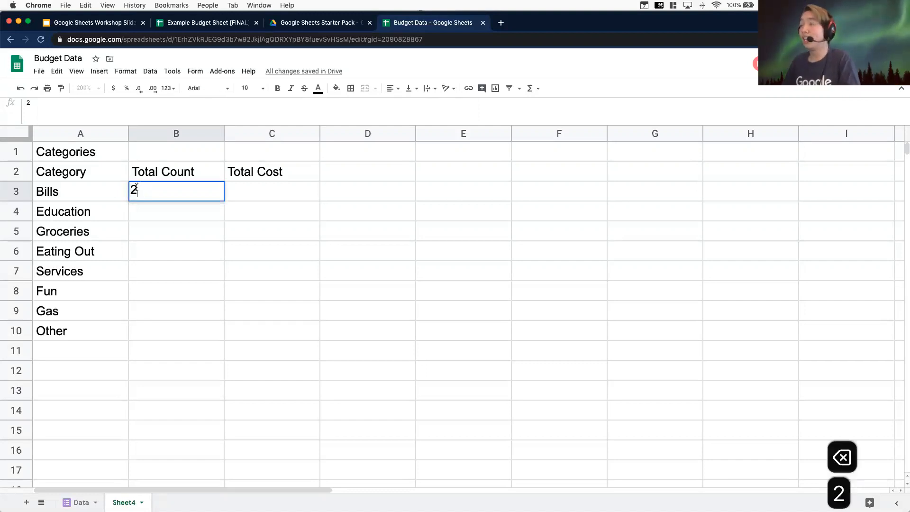
key("Return")
left_click(153, 187)
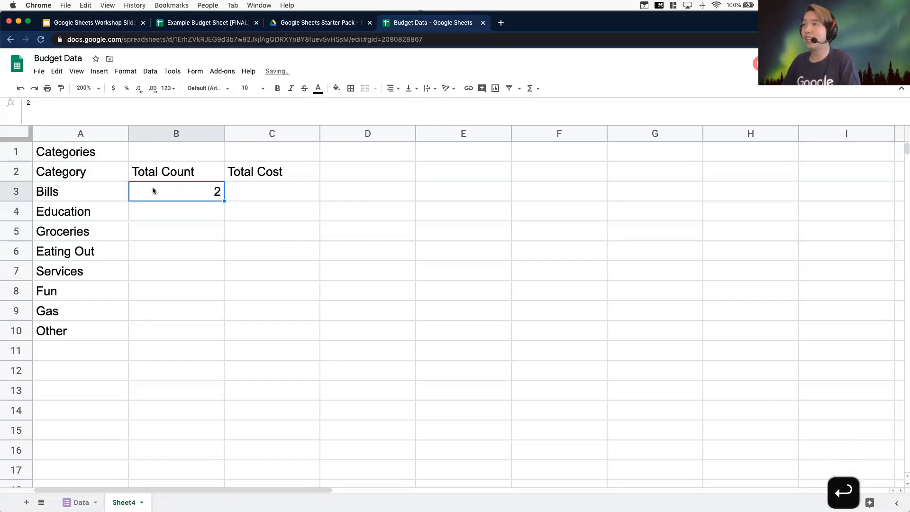
left_click(202, 219)
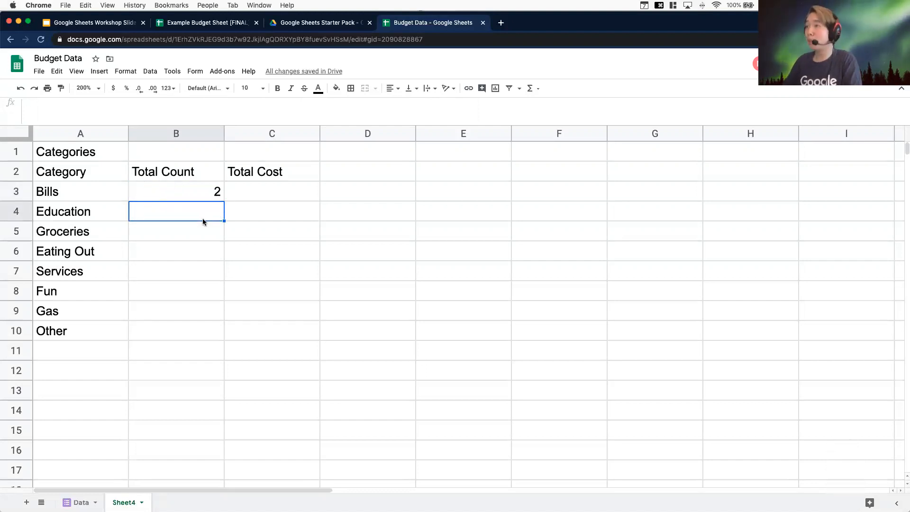
type("=")
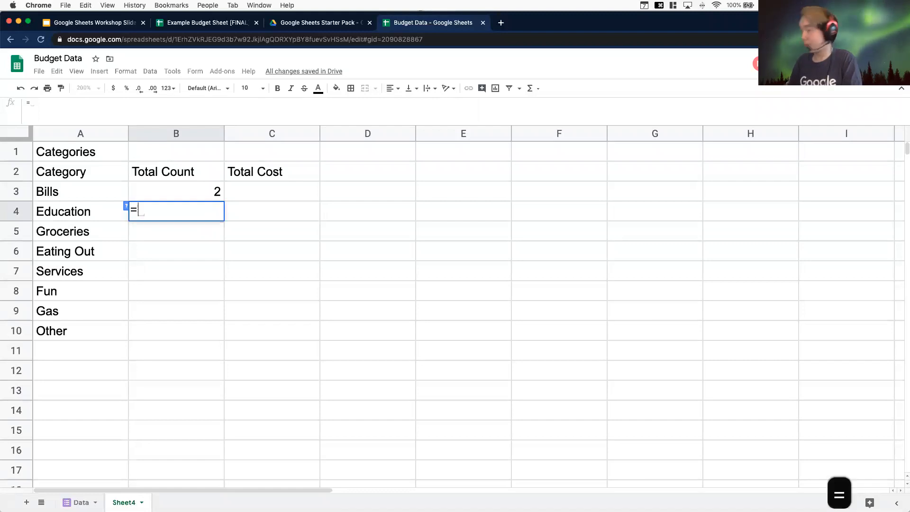
type("2+2")
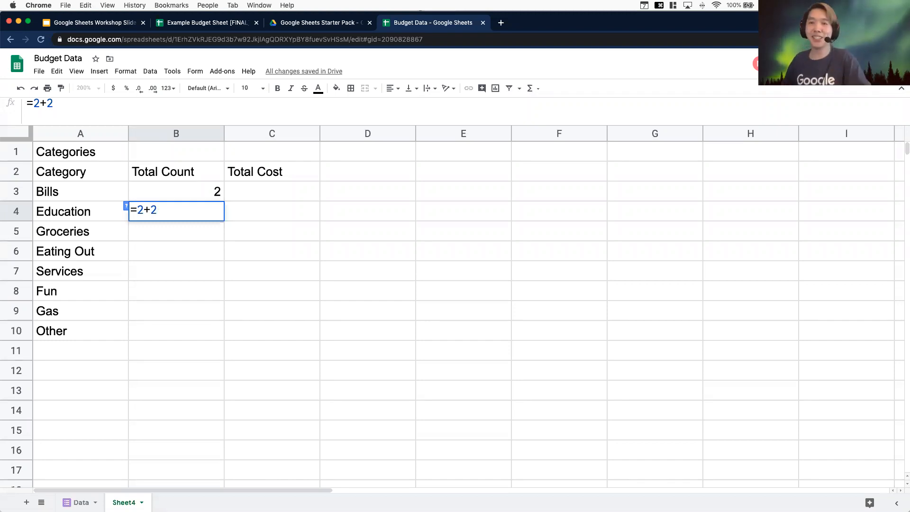
key("Return")
left_click(195, 215)
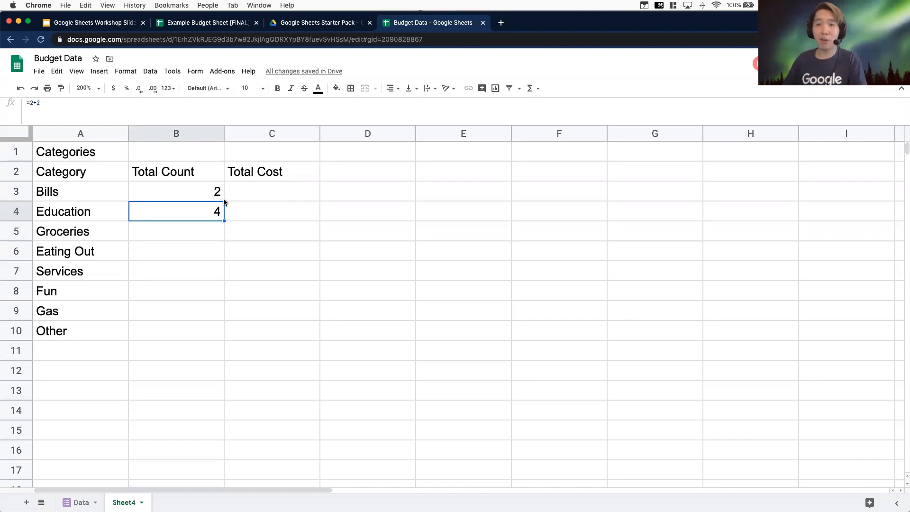
left_click(381, 217)
Clear cells B3 and B4
left_click(163, 191)
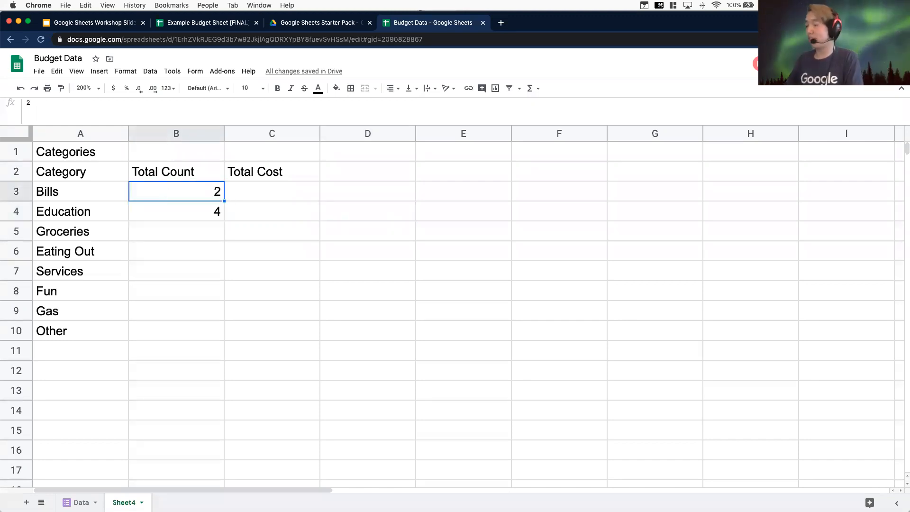
key("BackSpace")
key("Down")
key("BackSpace")
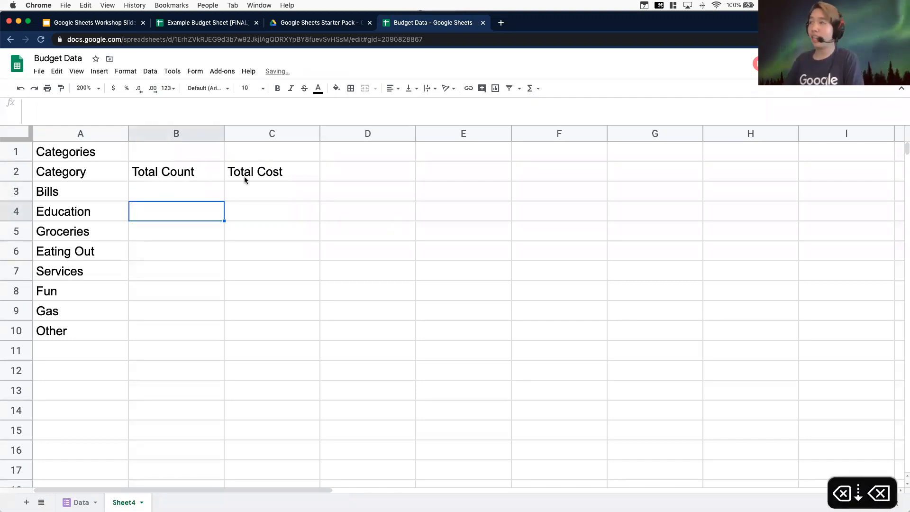
left_click(374, 199)
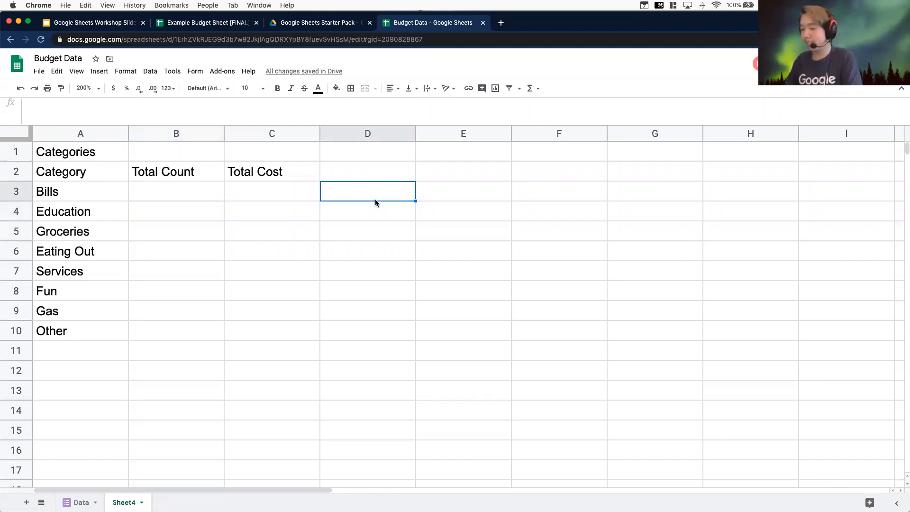
Enter the label COUNTIF in cell D3 of Sheet4
type("cOUNTIF")
key("BackSpace")
key("BackSpace")
key("BackSpace")
key("BackSpace")
key("BackSpace")
key("BackSpace")
key("BackSpace")
type("COUNTIF")
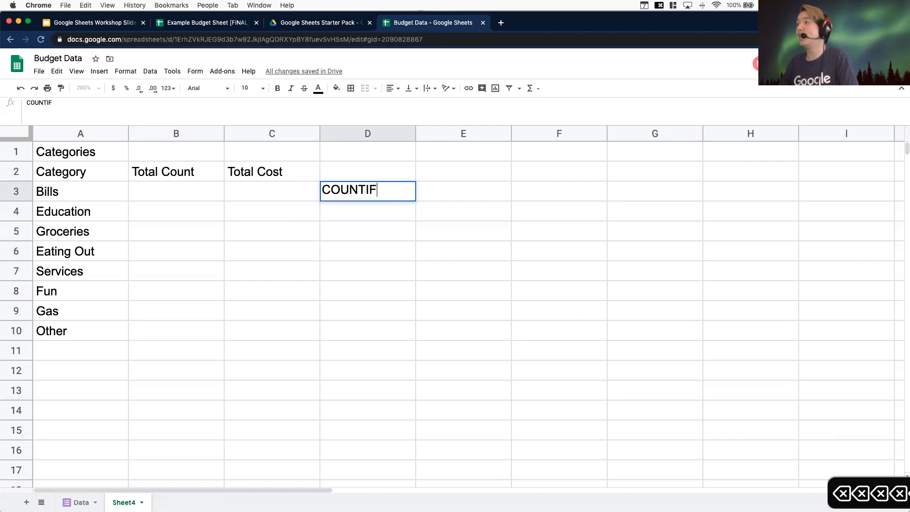
key("Return")
left_click(392, 197)
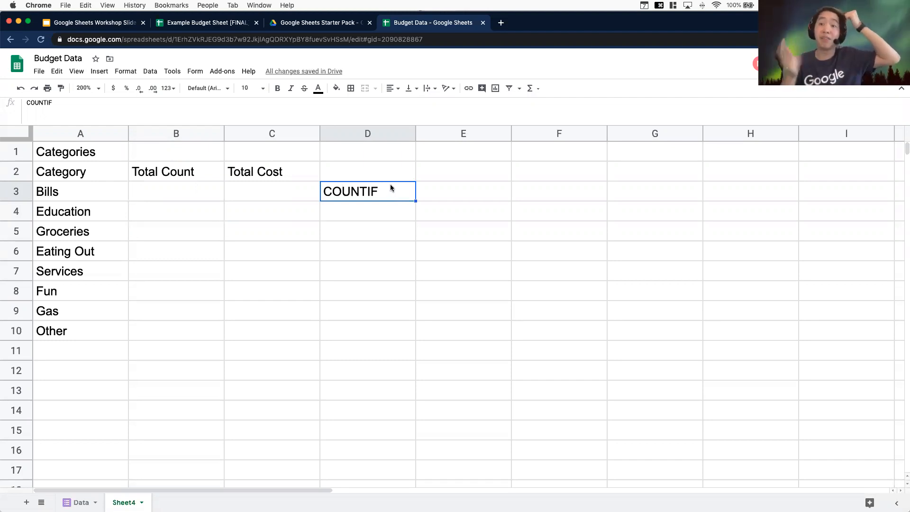
Enter the labels DATA in cell E3 and CONDITION in cell F3
left_click(462, 189)
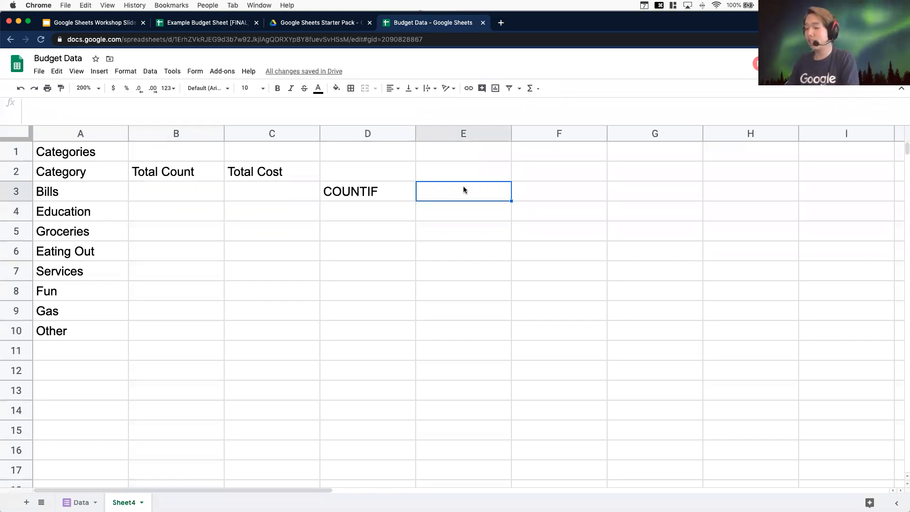
type("DATA")
key("Return")
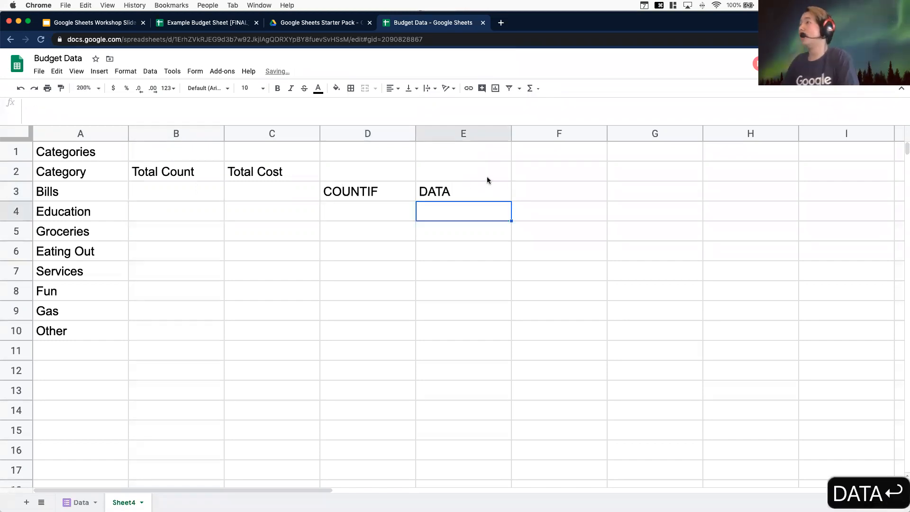
left_click(577, 195)
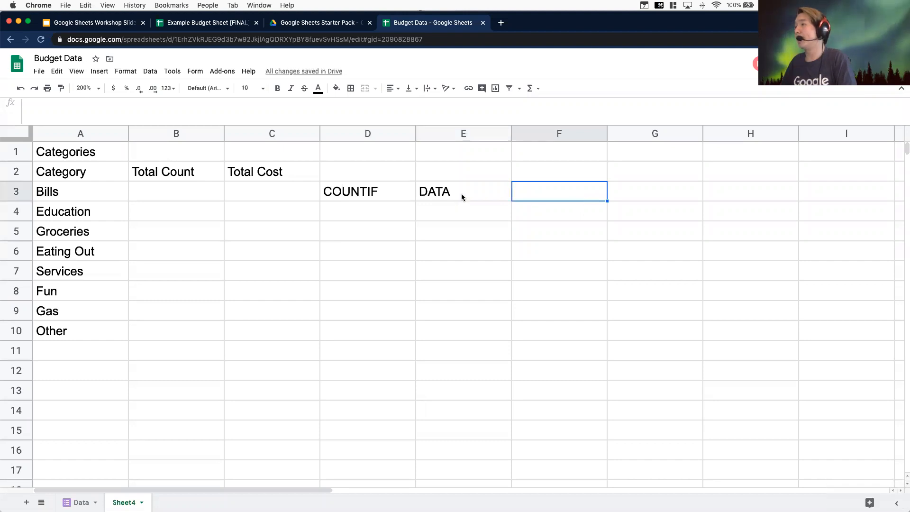
type("CONDITII")
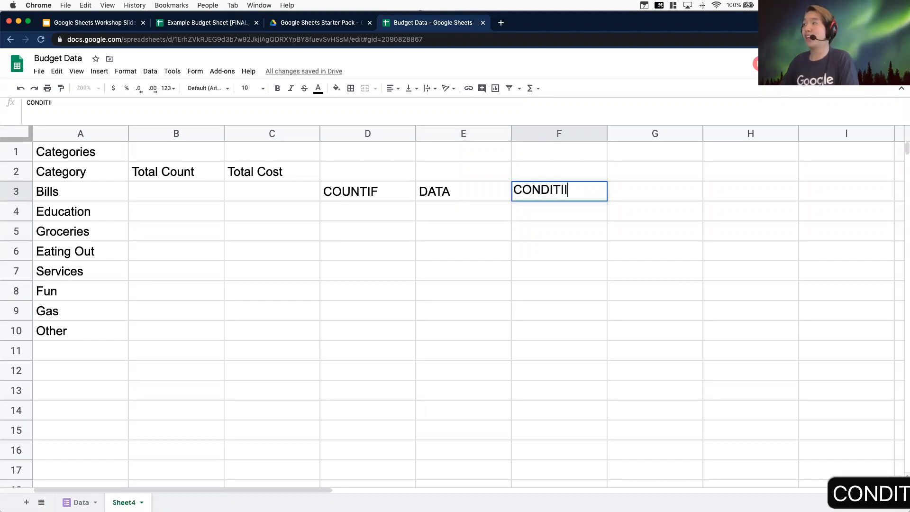
key("BackSpace")
type("ON")
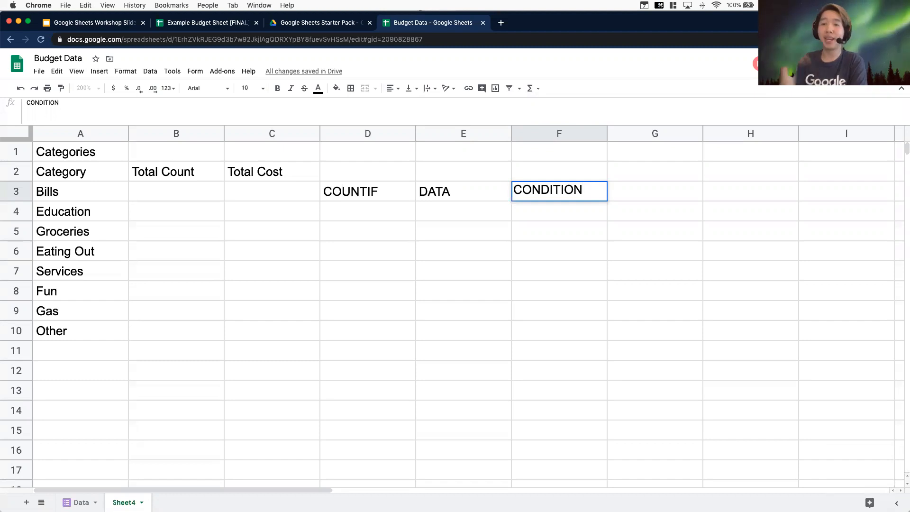
key("Return")
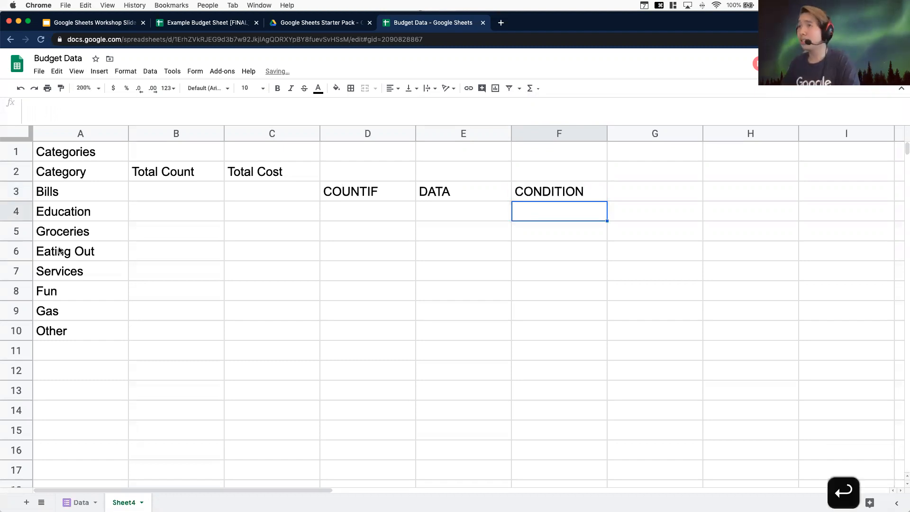
Enter Bills in cell D4 and start the sheet reference Data! in cell E4
left_click(356, 192)
left_click(362, 209)
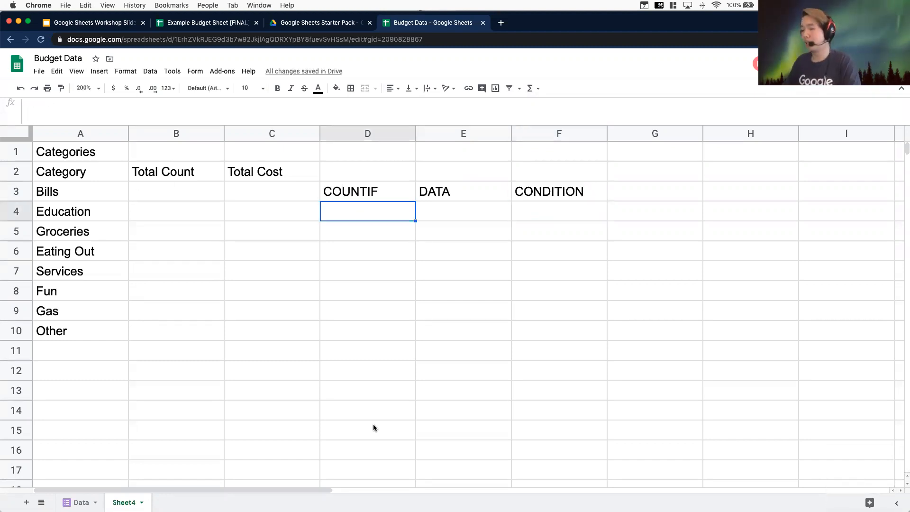
type("Bills")
key("Return")
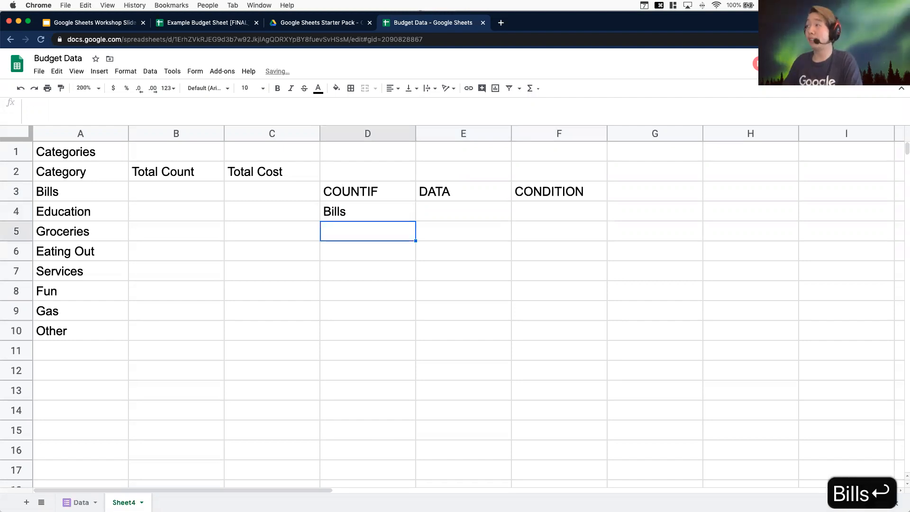
left_click(467, 190)
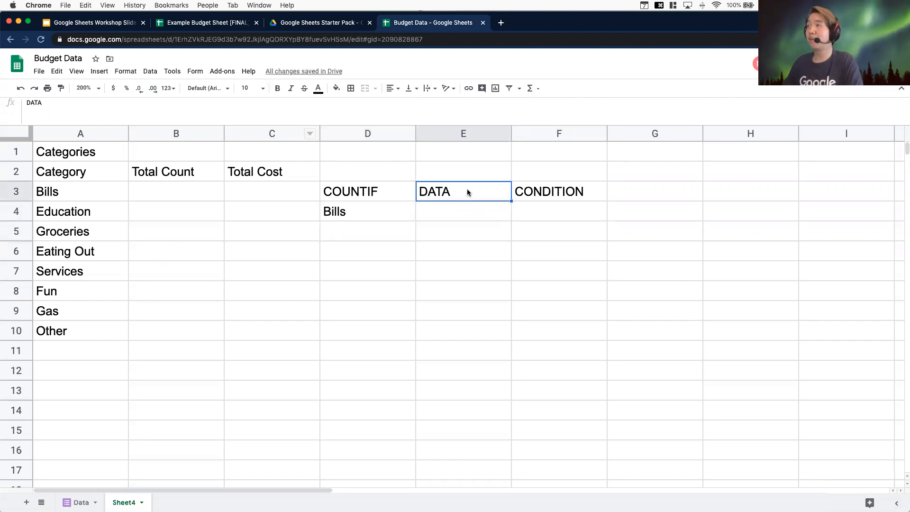
left_click(433, 208)
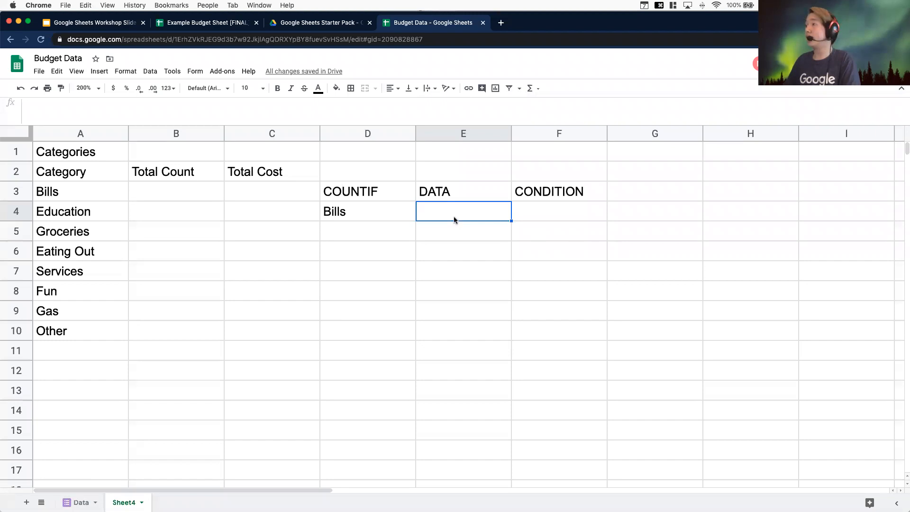
type("Dat")
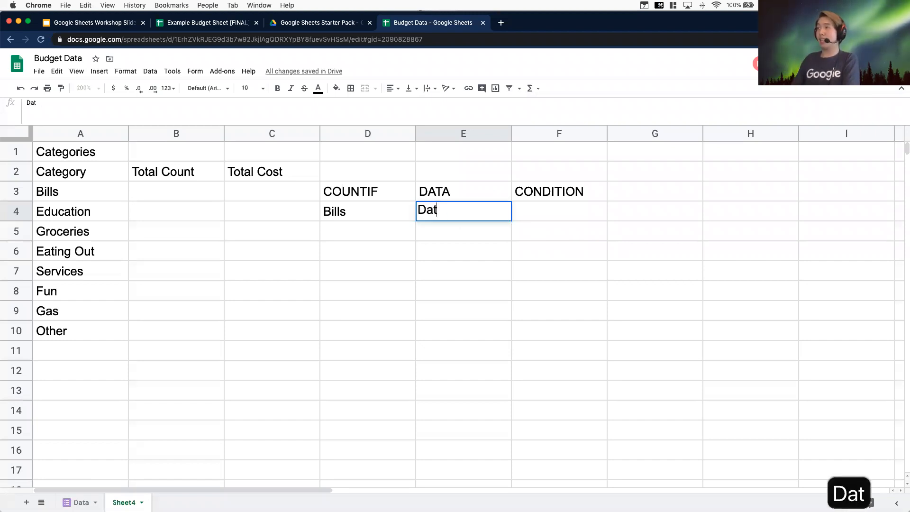
type("a!")
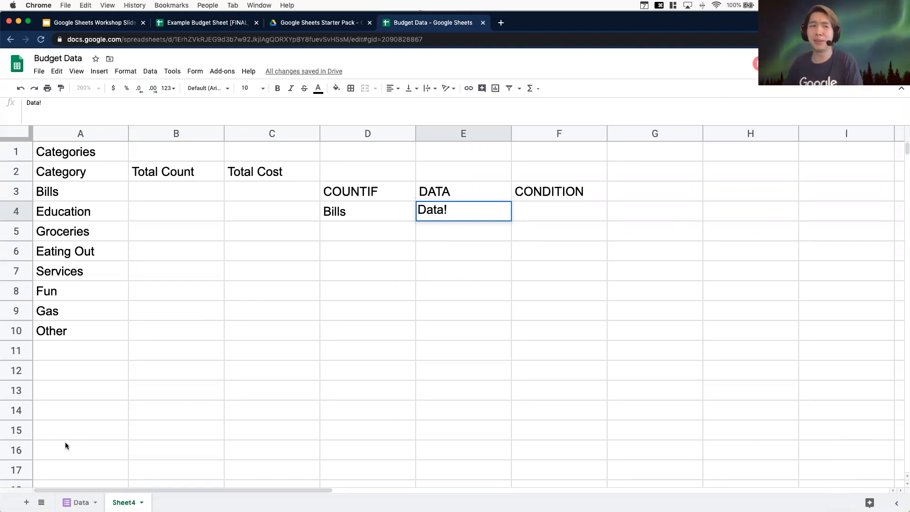
key("Return")
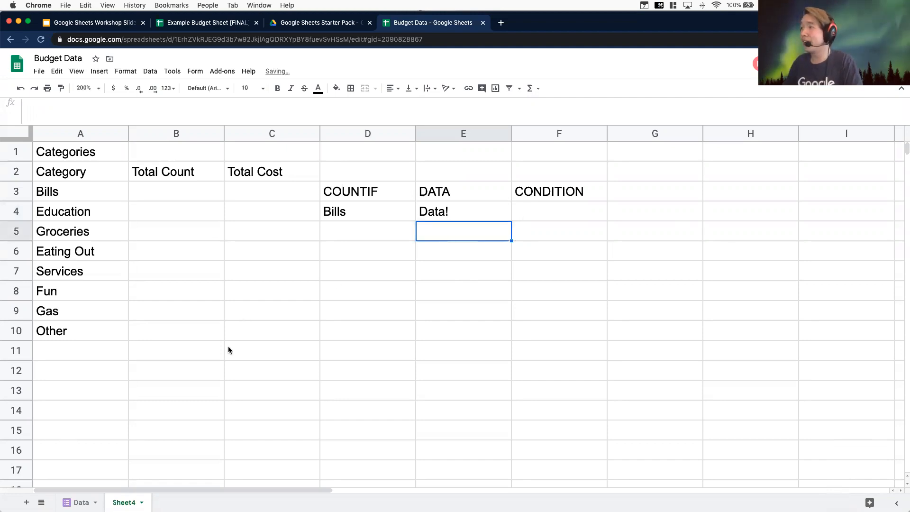
Examine the Data sheet's rows and its Category column to find the range to count
left_click(81, 502)
scroll(114, 338, "up", 2)
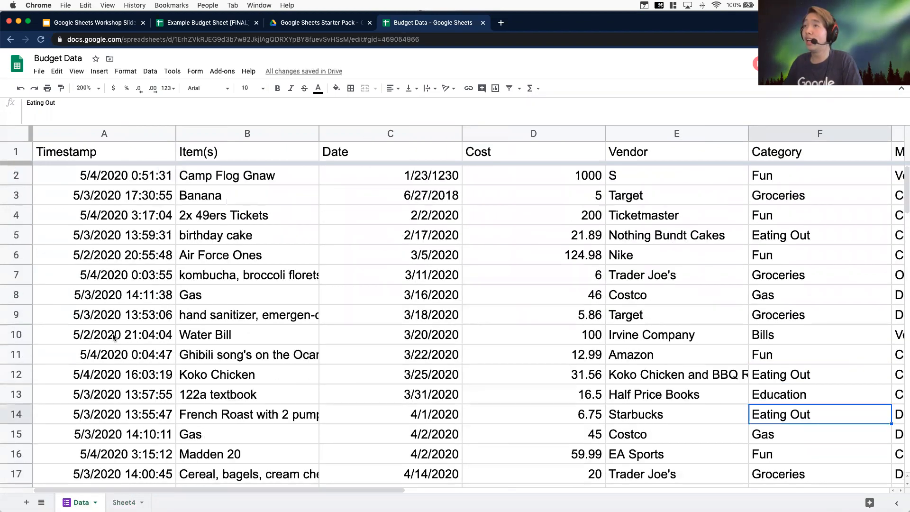
left_click(62, 174)
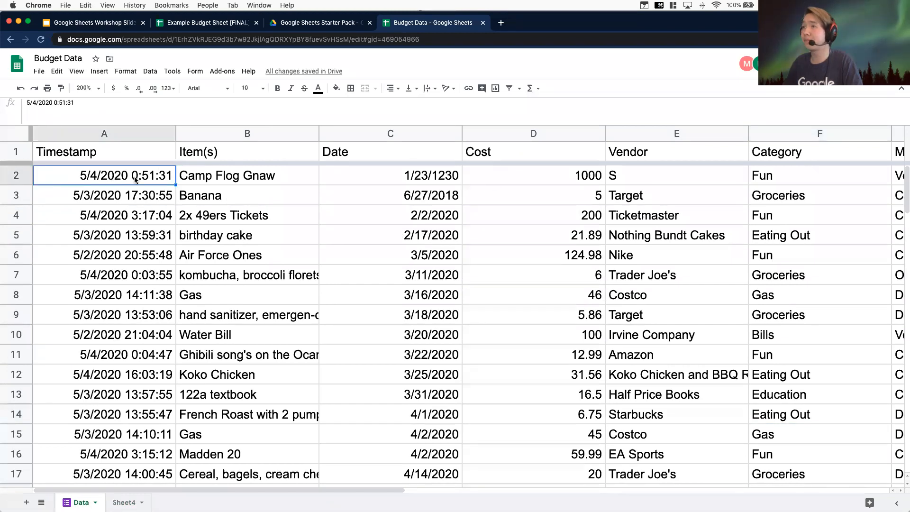
scroll(370, 398, "down", 15)
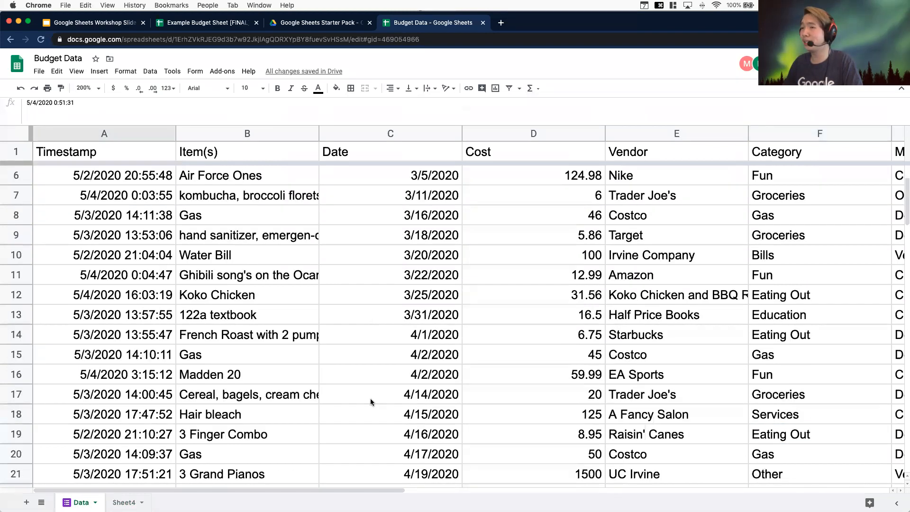
scroll(371, 402, "down", 12)
scroll(371, 402, "up", 3)
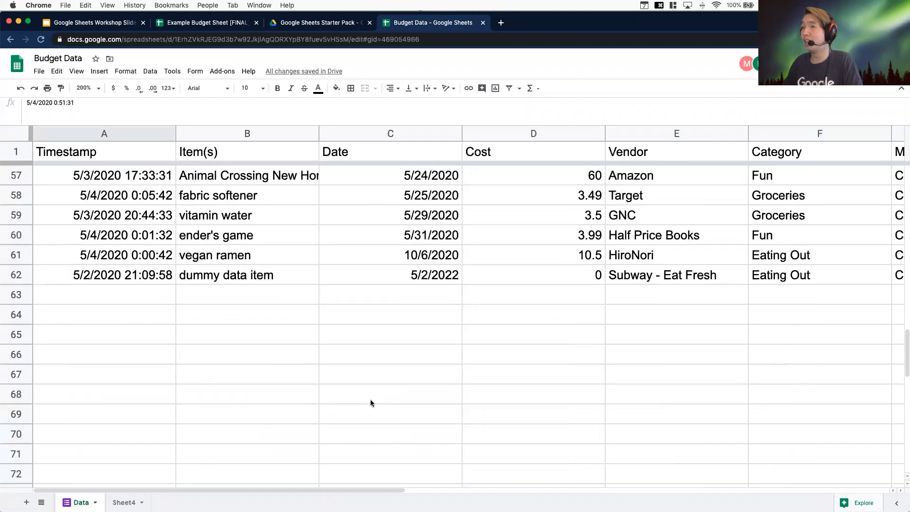
left_click(55, 273)
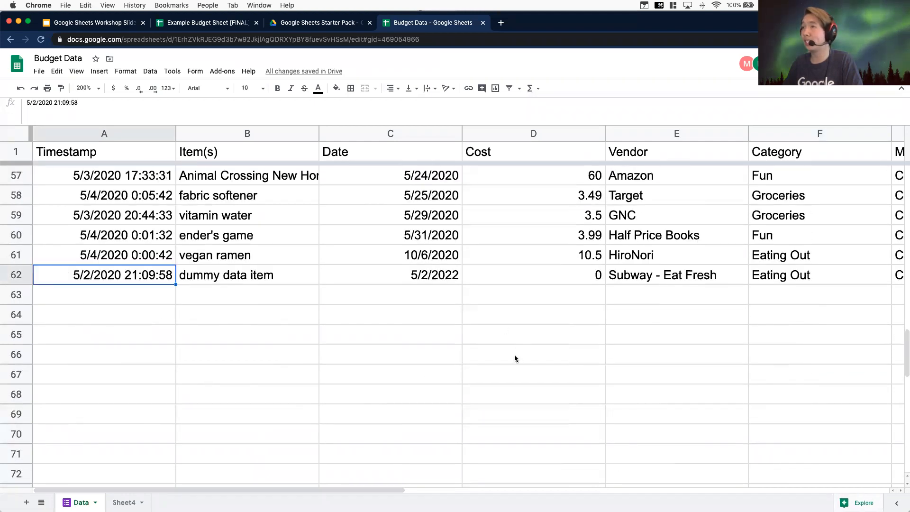
scroll(514, 355, "up", 15)
scroll(513, 384, "up", 5)
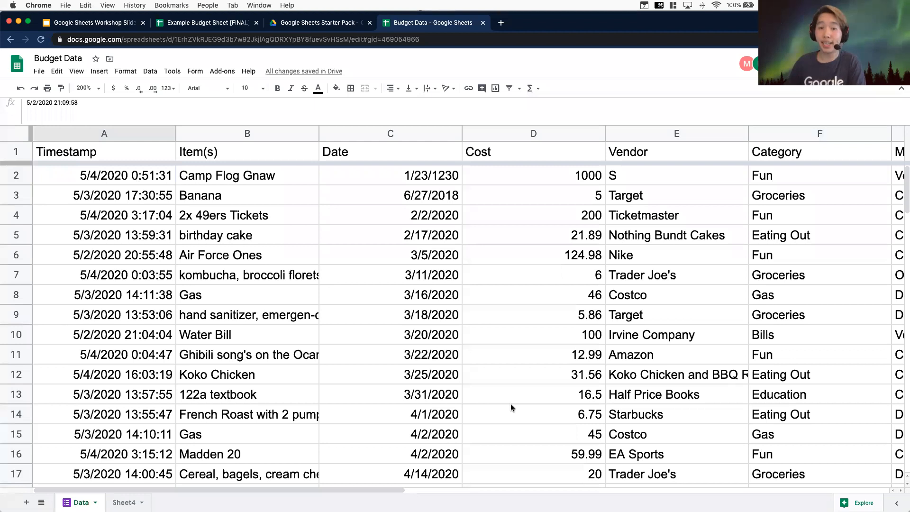
left_click_drag(259, 487, 402, 488)
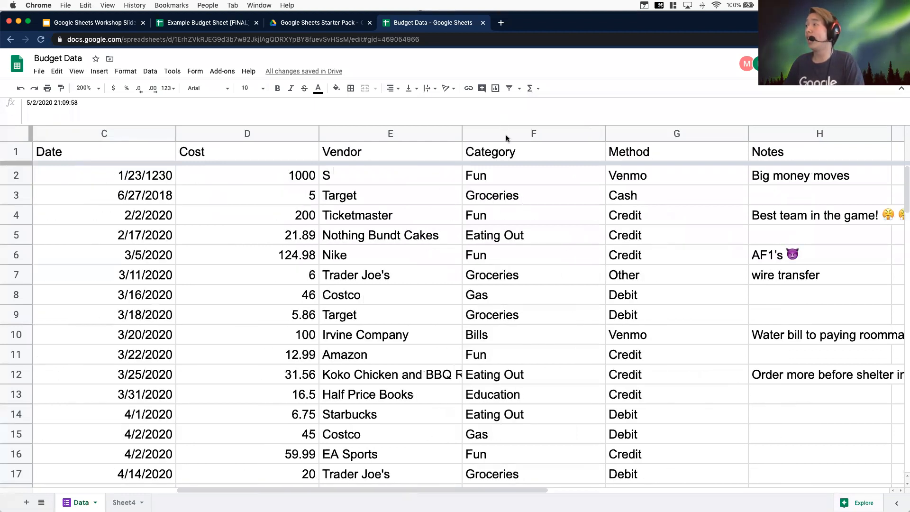
left_click(499, 178)
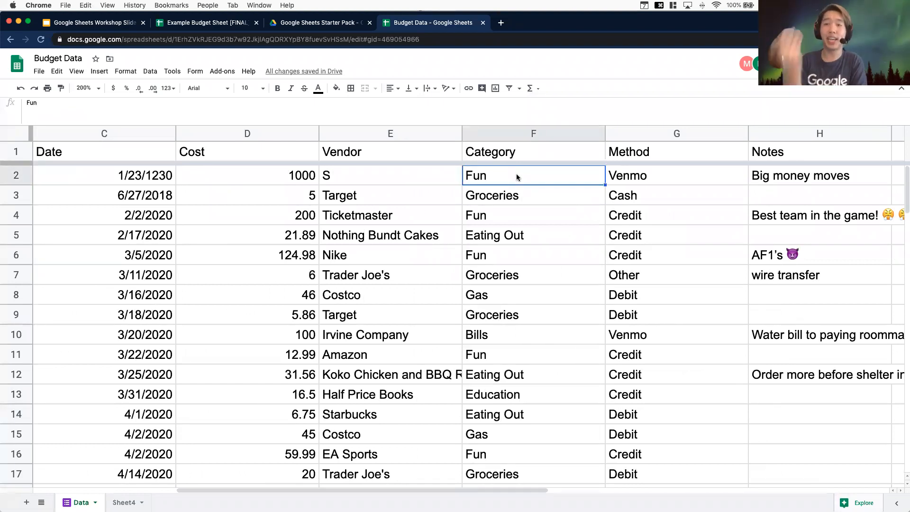
left_click(520, 133)
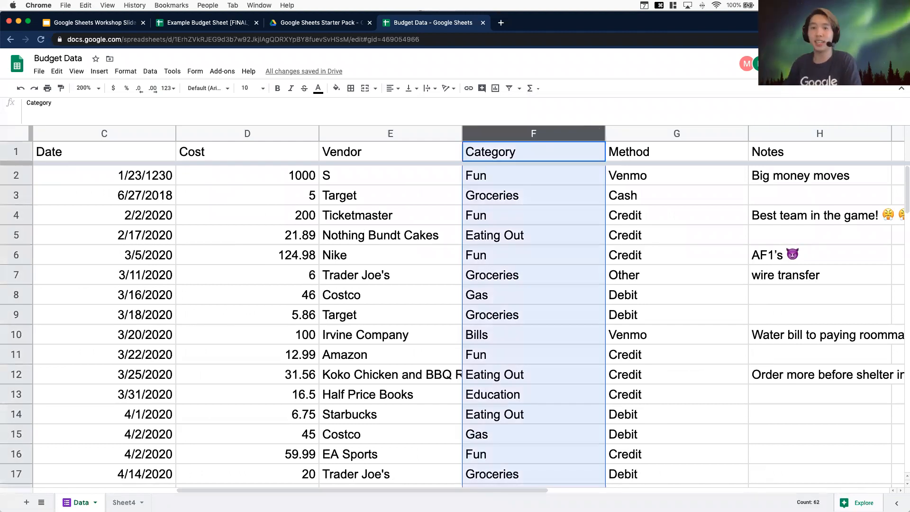
left_click(514, 171)
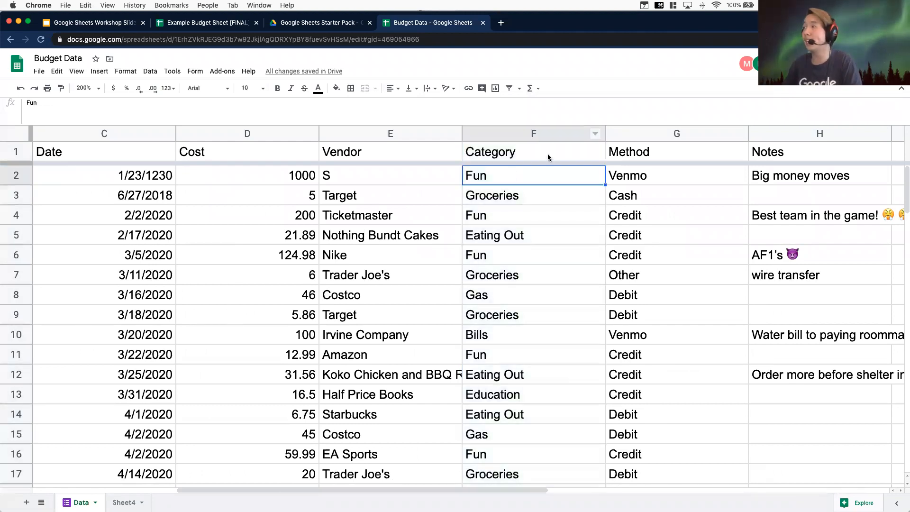
scroll(472, 408, "down", 3)
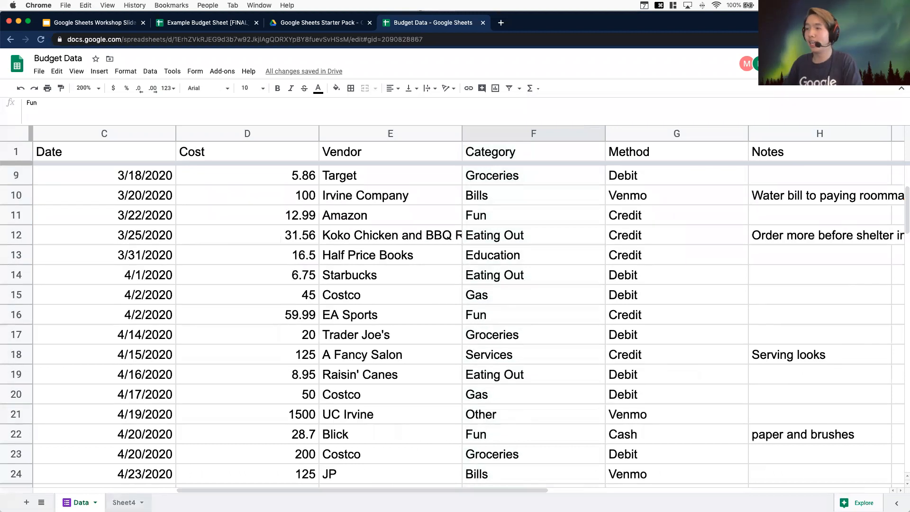
Complete cell E4 on Sheet4 as the open-ended range Data!F2:F
left_click(124, 502)
double_click(473, 215)
type("F")
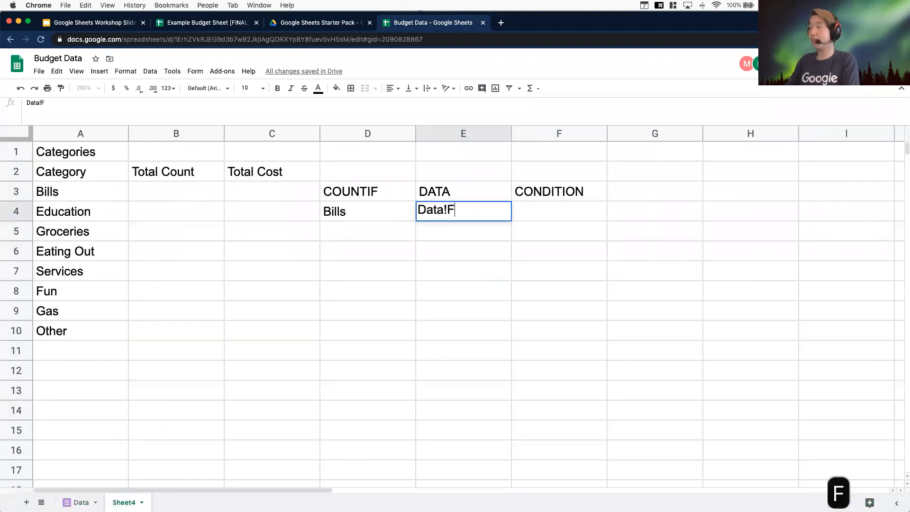
type("2")
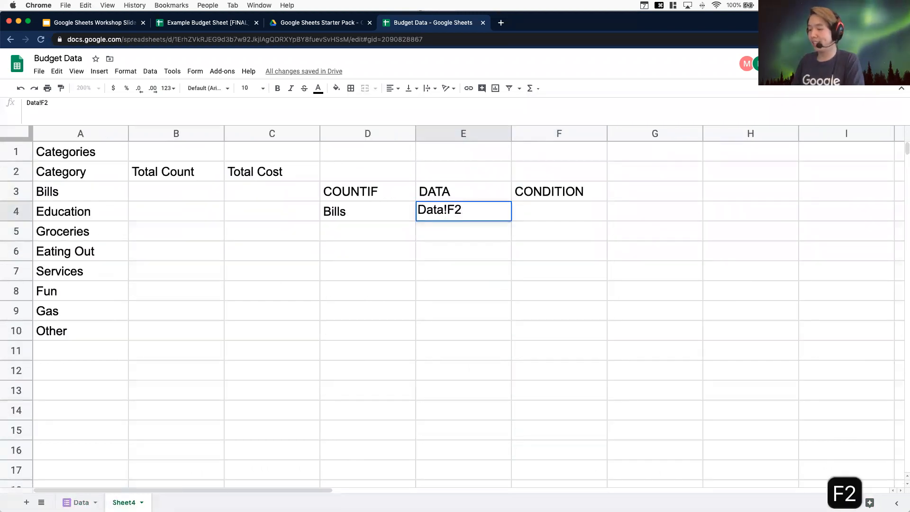
type(":")
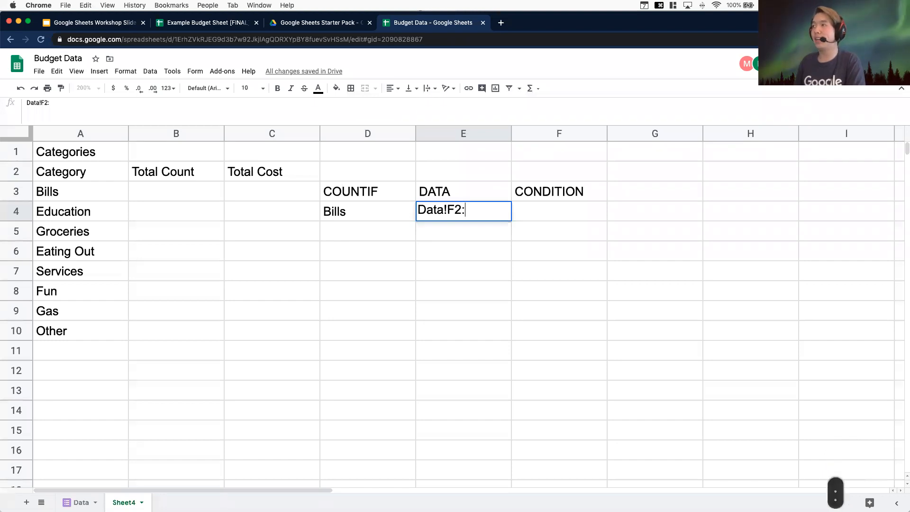
type("F")
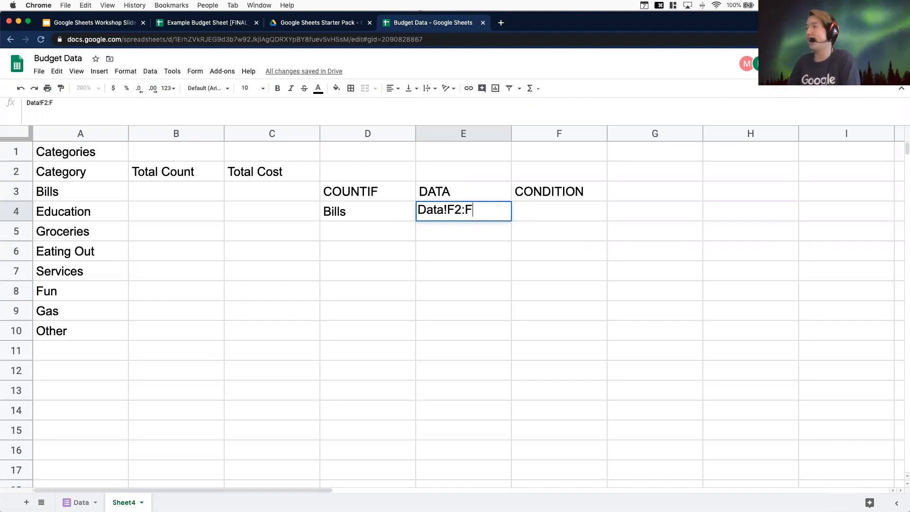
type("37")
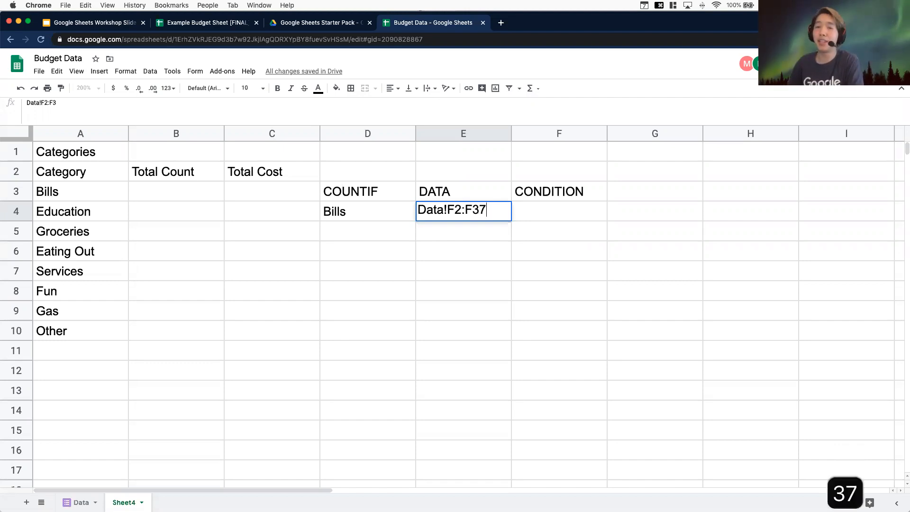
key("BackSpace")
key("BackSpace")
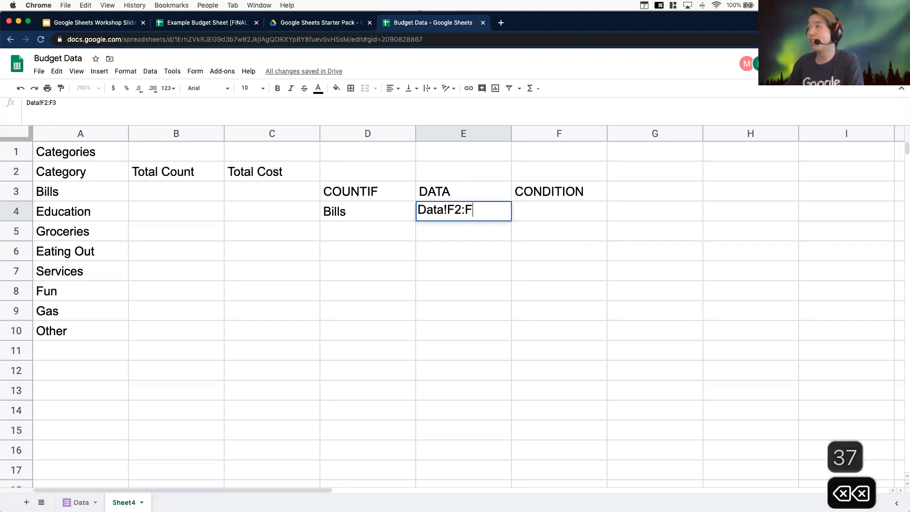
key("Return")
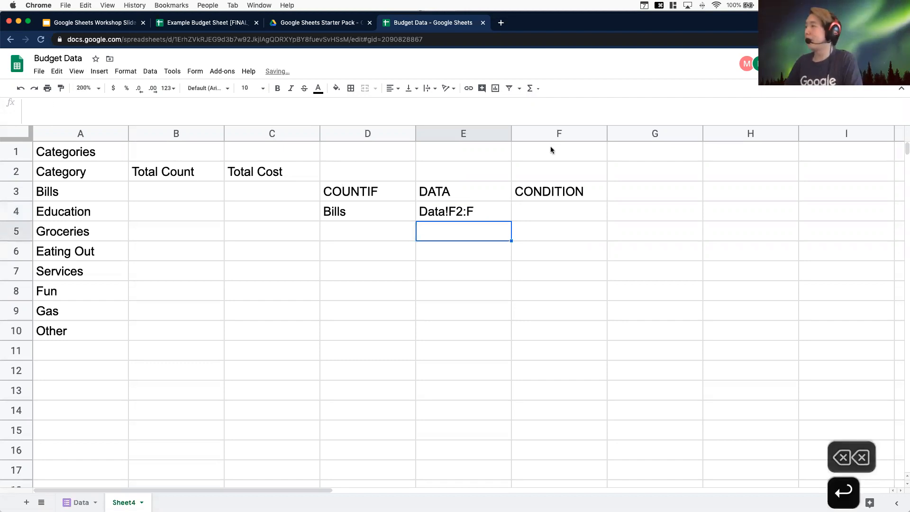
left_click(550, 217)
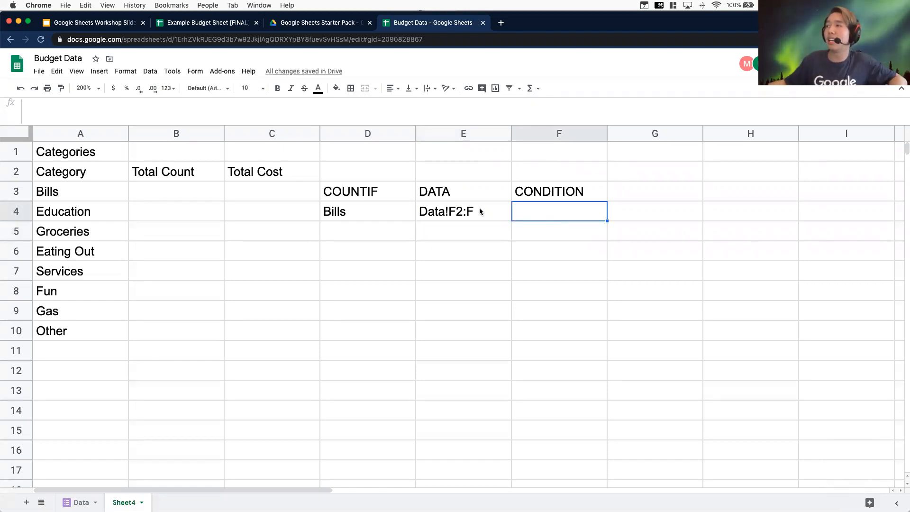
left_click(367, 213)
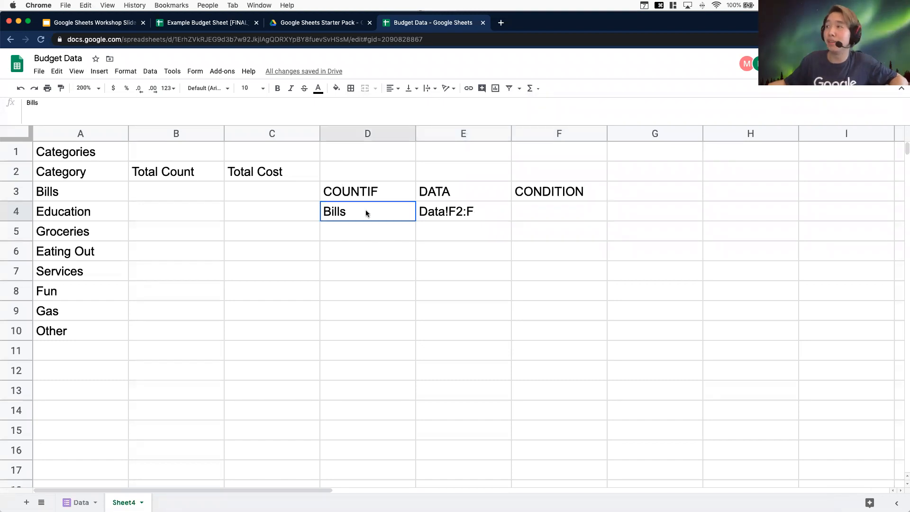
Enter Bills as the condition in cell F4
left_click(490, 214)
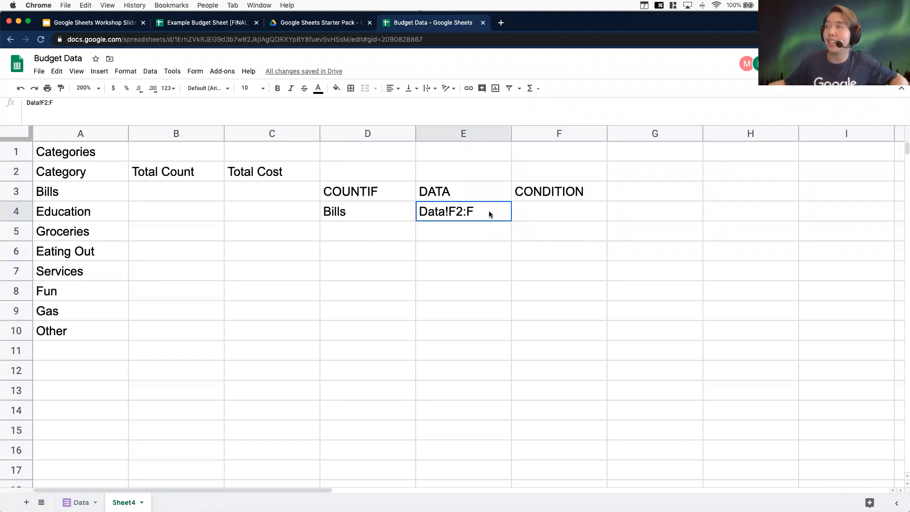
left_click(572, 212)
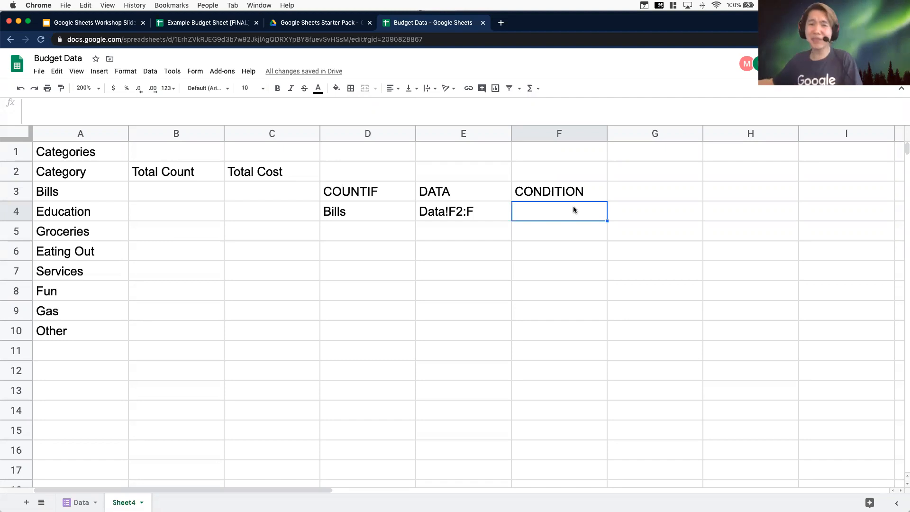
type("Bills")
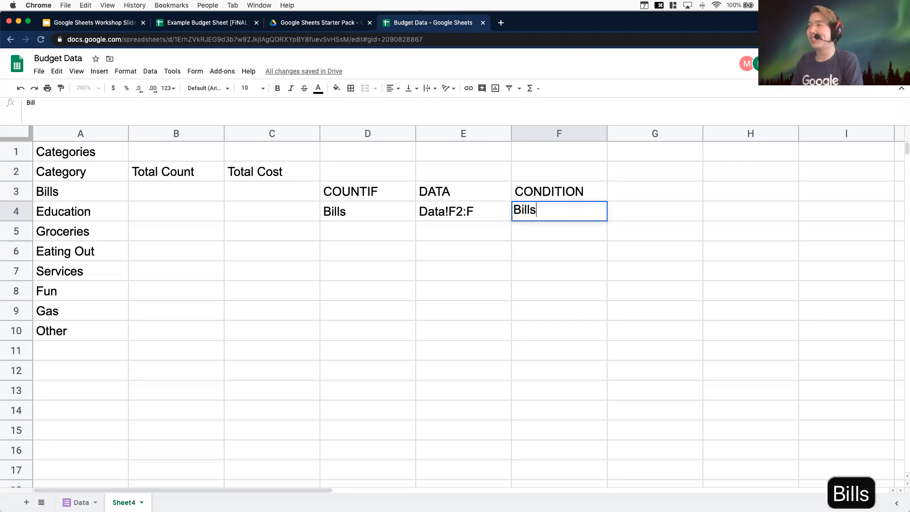
key("Return")
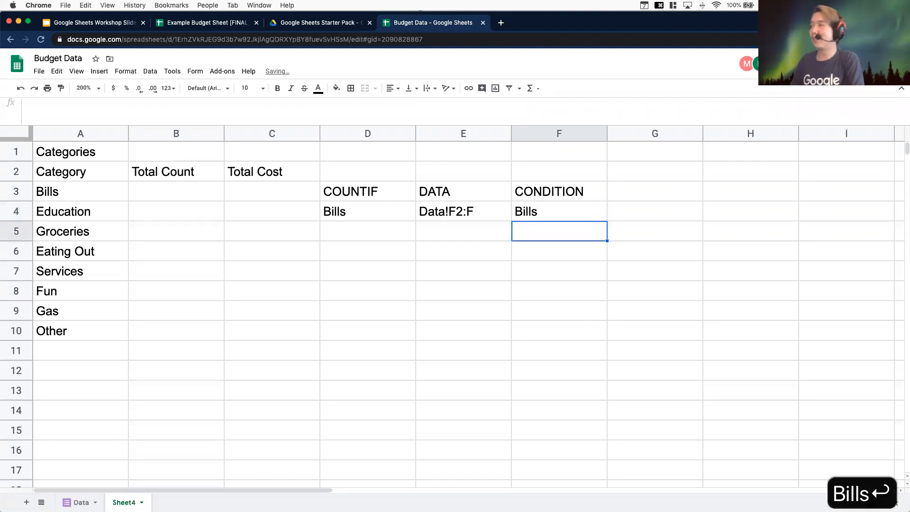
double_click(566, 214)
key("Left")
key("Left")
key("Left")
key("Left")
key("Left")
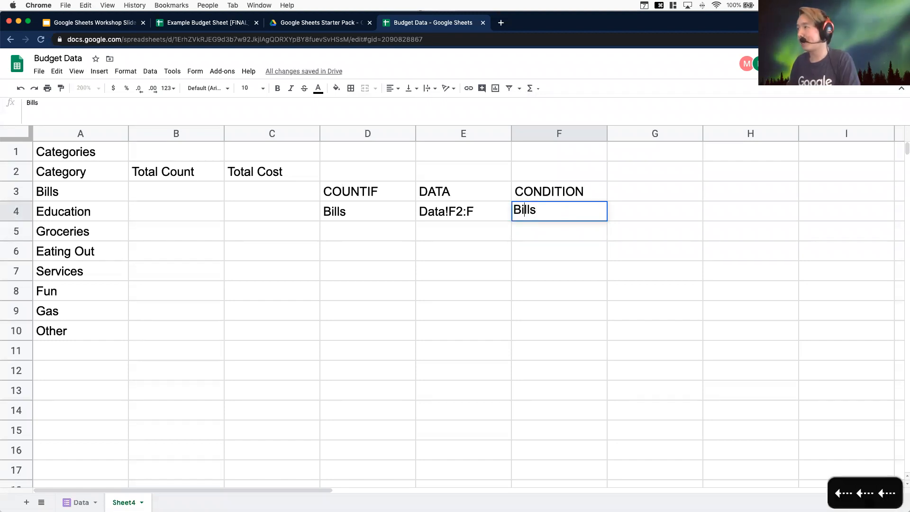
type("=")
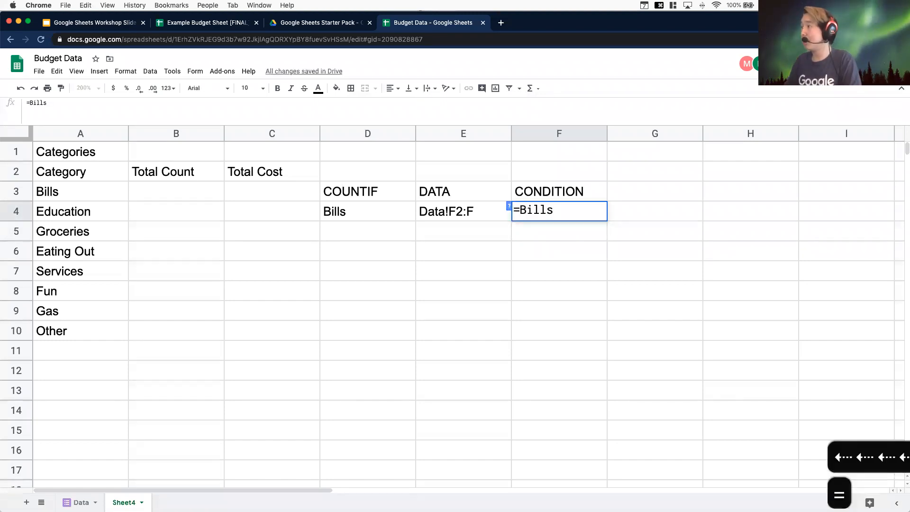
key("BackSpace")
key("Return")
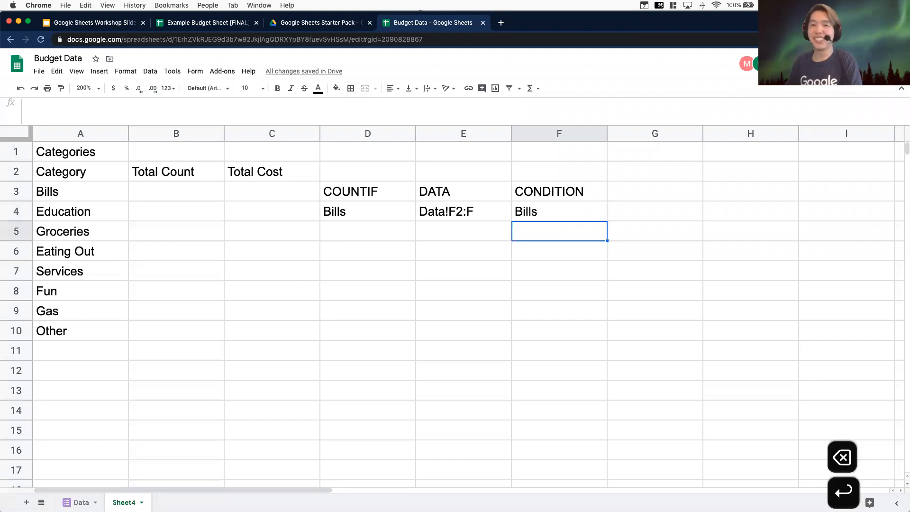
Enter the formula =COUNTIF(Data!F2:F, Bills) in cell B3 for the Bills total count
double_click(565, 209)
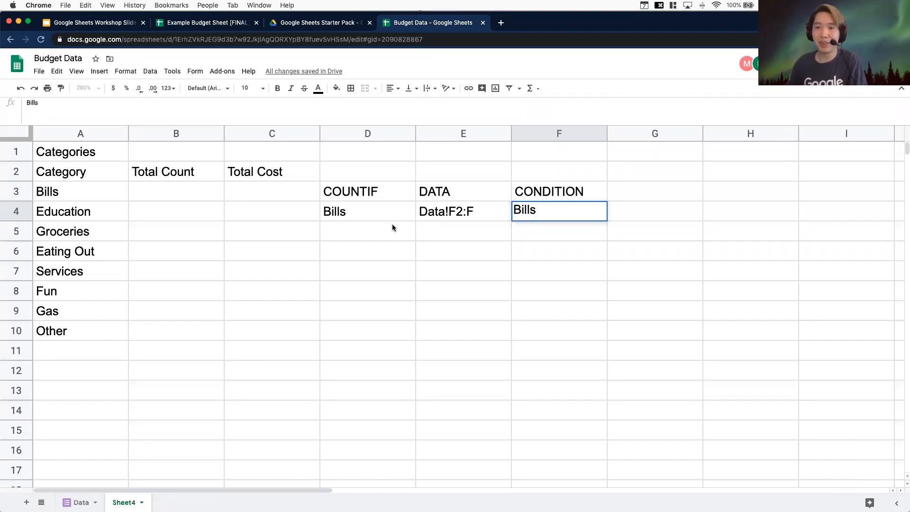
left_click(371, 207)
left_click(423, 209)
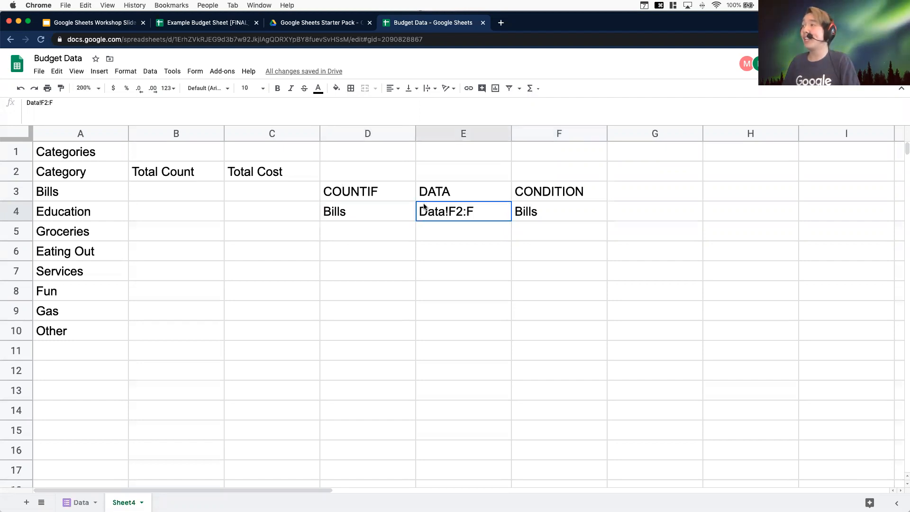
left_click(171, 184)
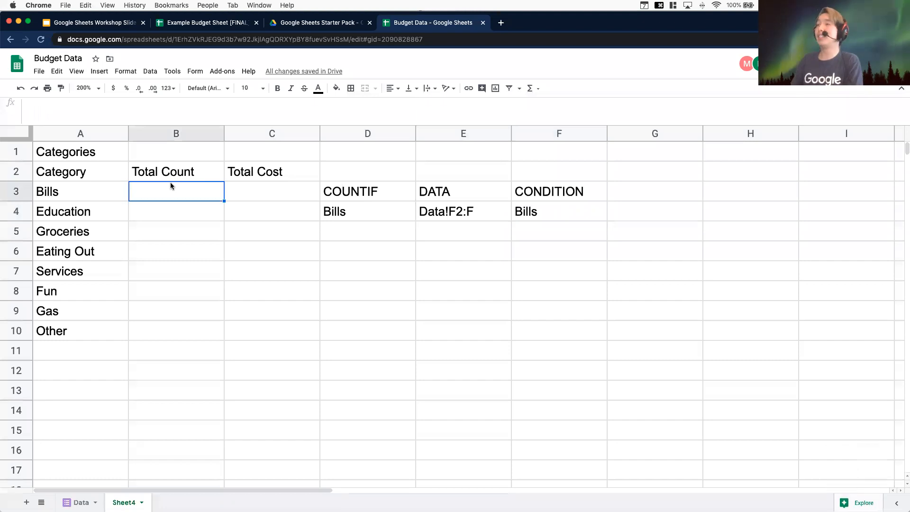
type("=COUNTIF")
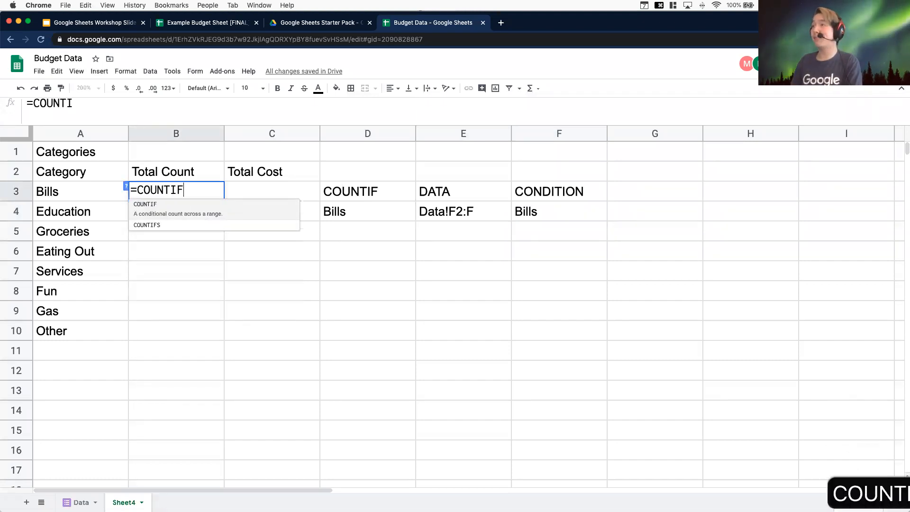
type("(")
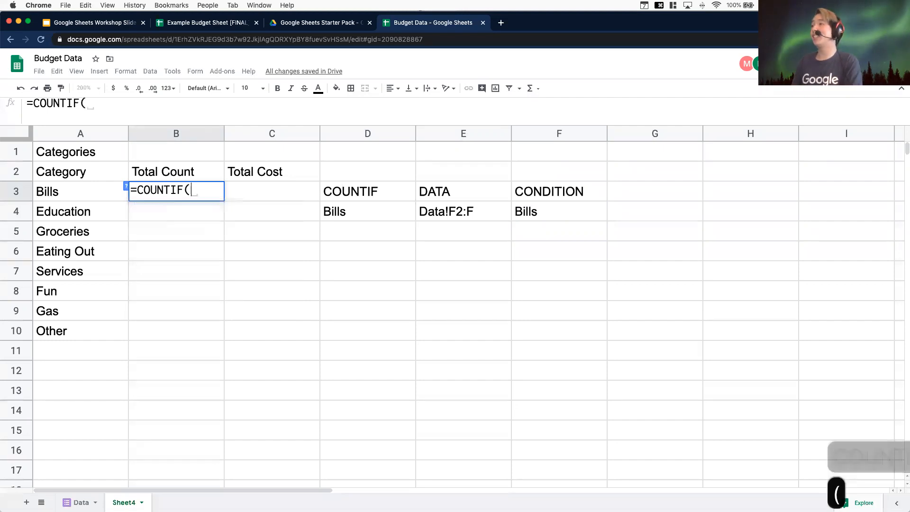
type("Data")
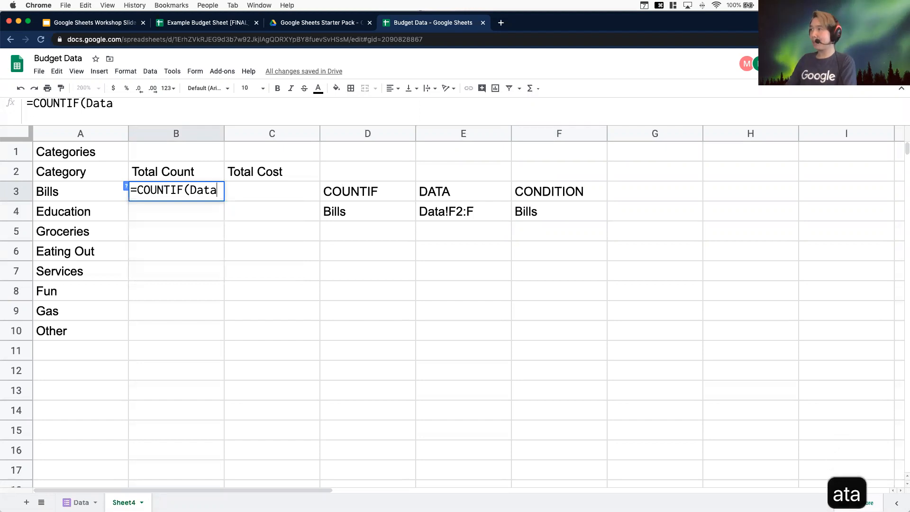
type("!F2:F")
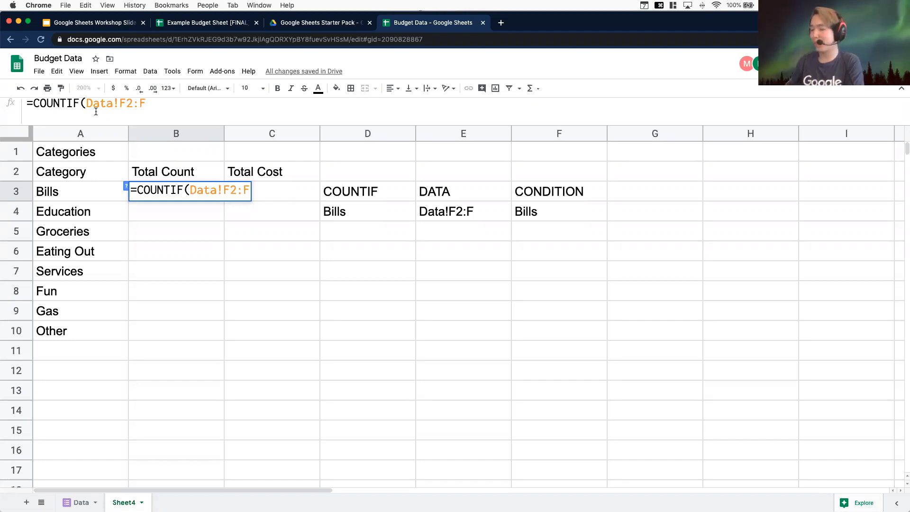
type(", ")
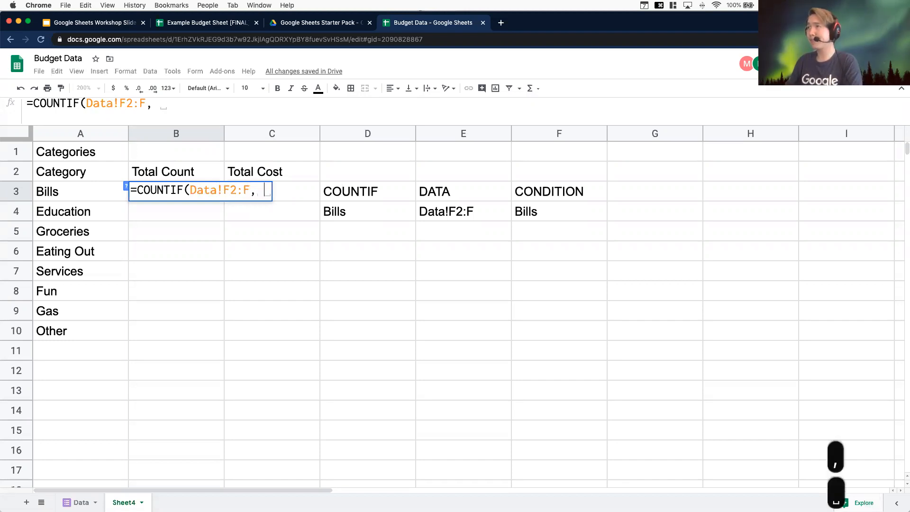
type(" Bills)")
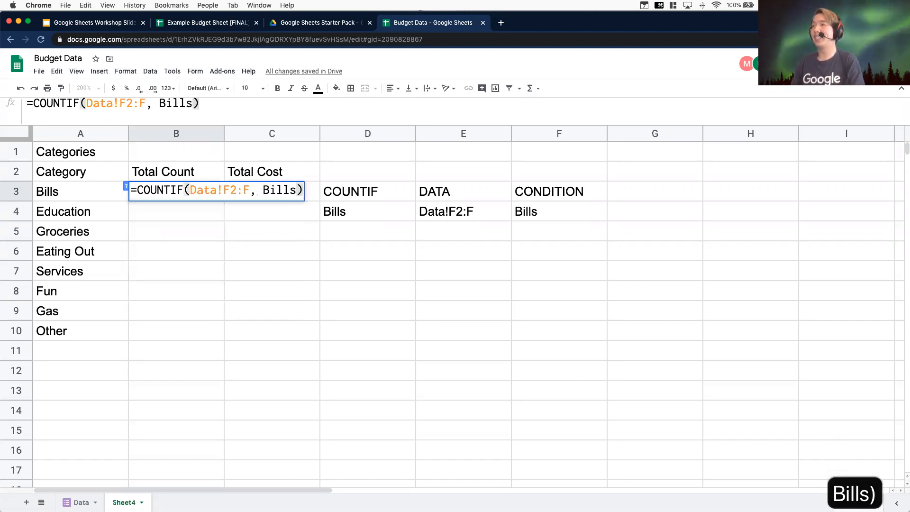
key("Return")
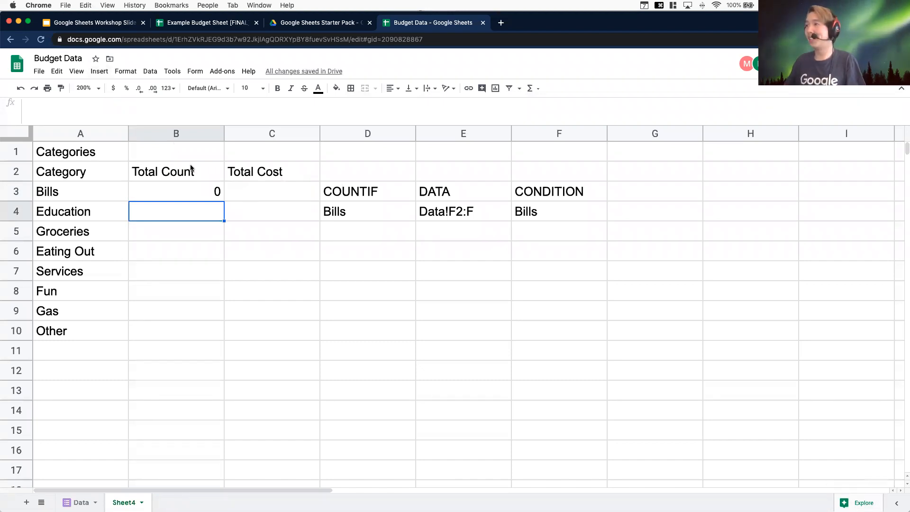
Edit the B3 formula to put the Bills criterion in quotation marks
left_click(197, 185)
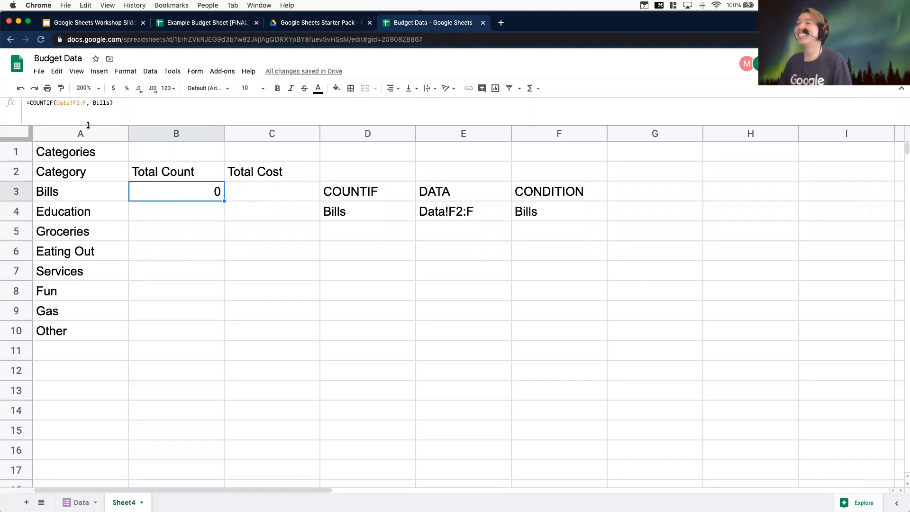
left_click(96, 102)
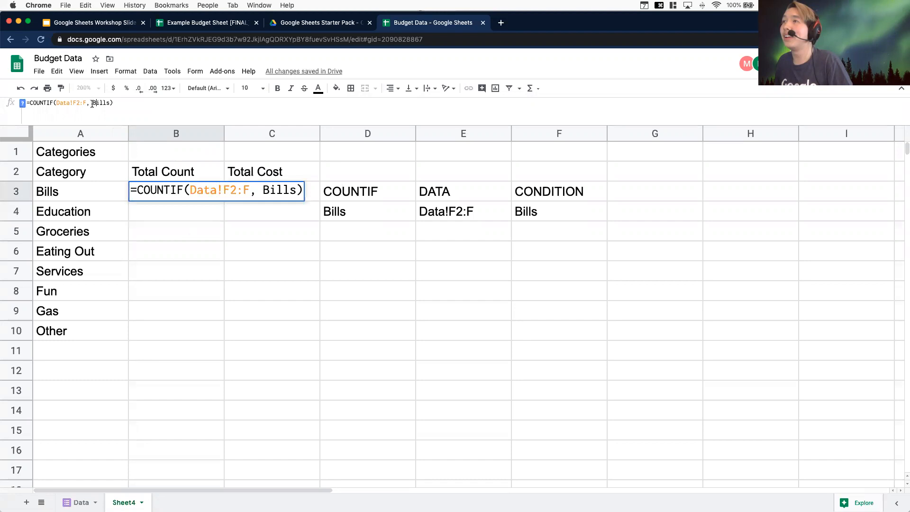
left_click_drag(93, 102, 109, 102)
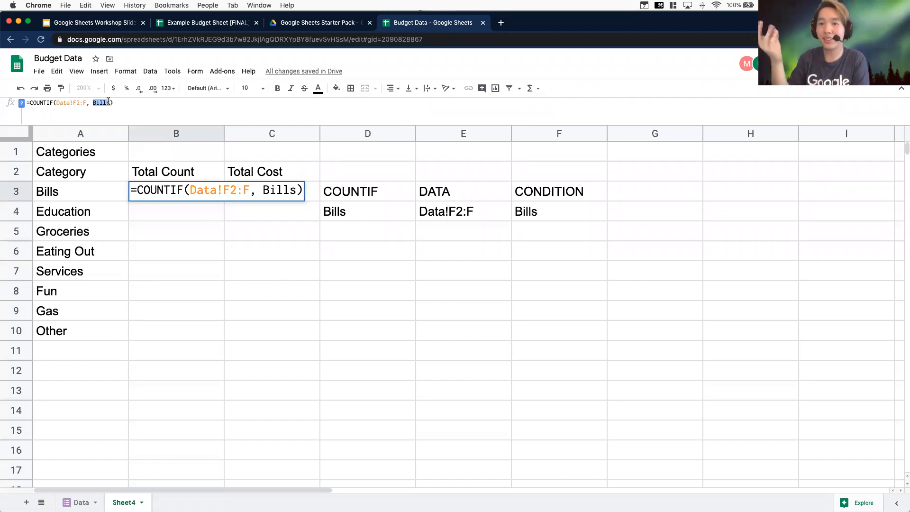
key("Left")
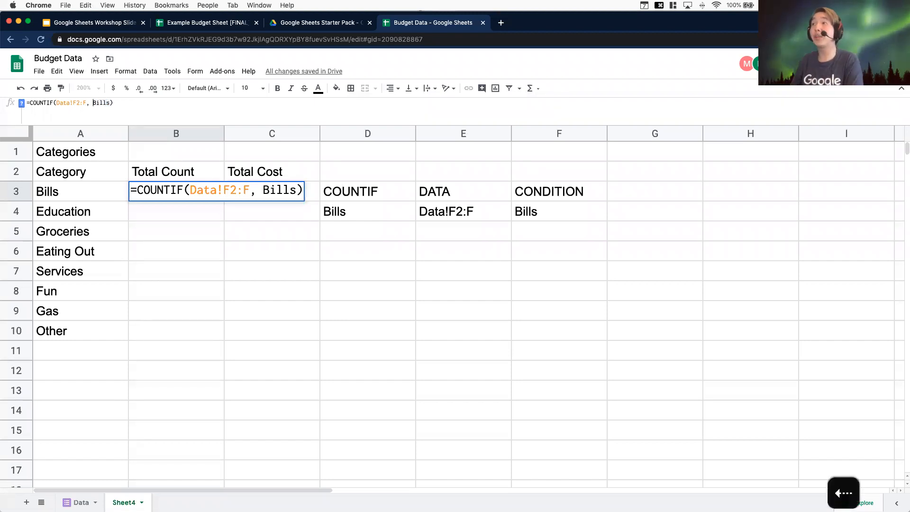
type("\"")
key("Right")
key("Right")
key("Right")
key("Right")
key("Right")
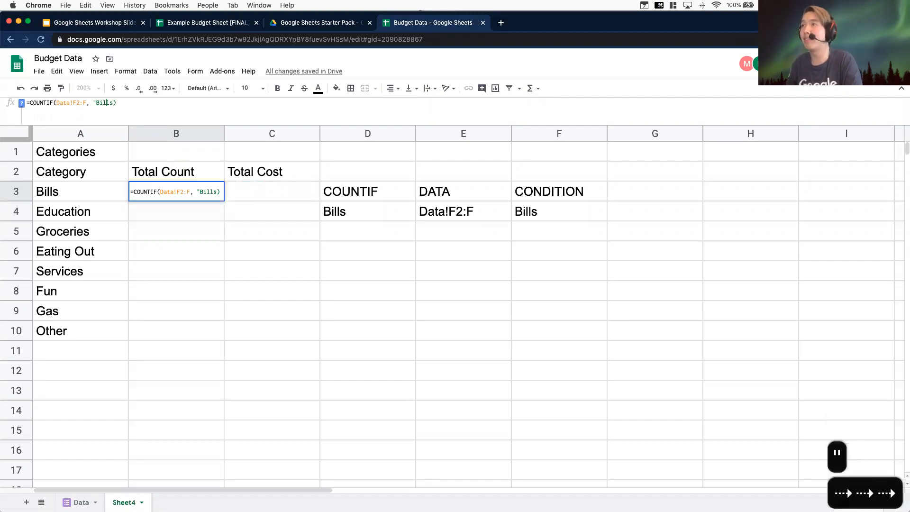
type("\"")
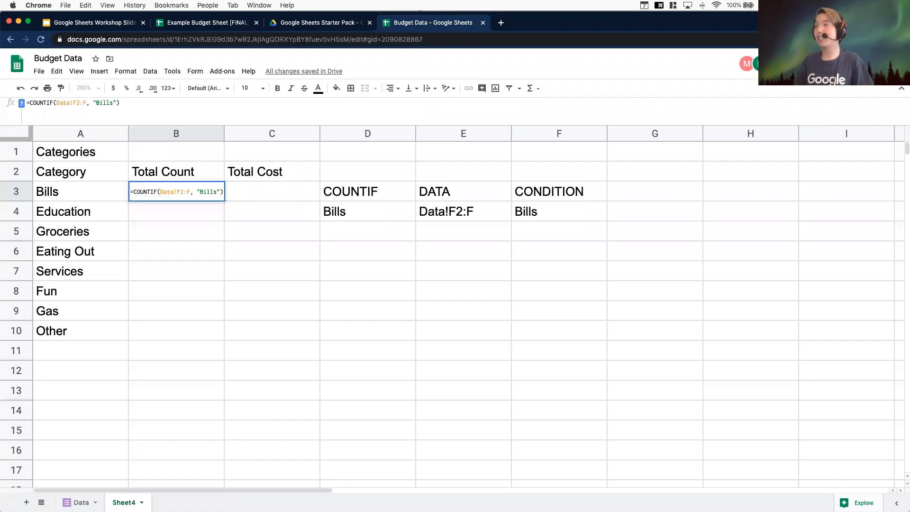
key("Return")
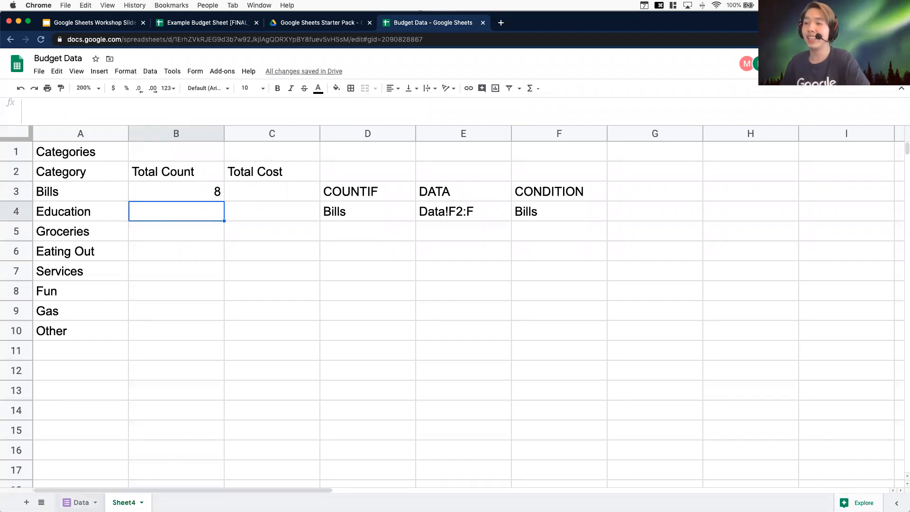
Replace the quoted criterion in the B3 formula with a reference to cell A3
left_click(182, 192)
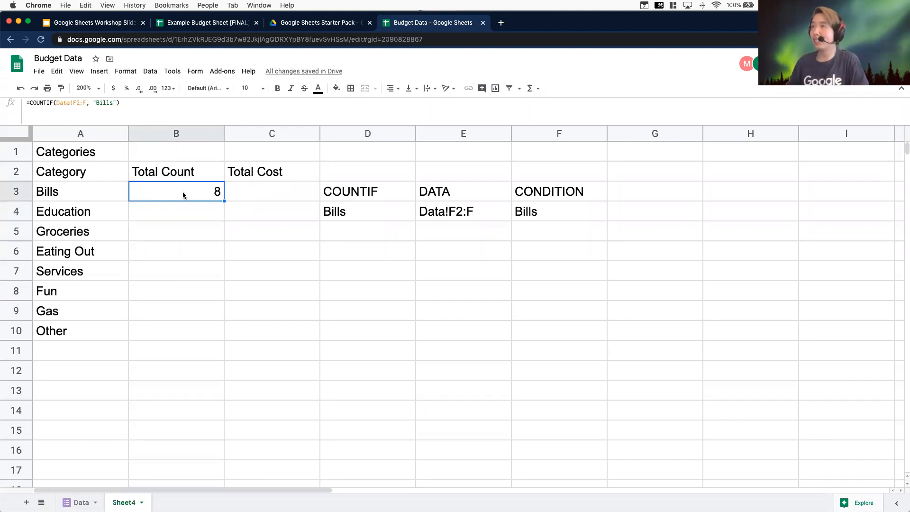
left_click(116, 101)
left_click_drag(116, 101, 93, 101)
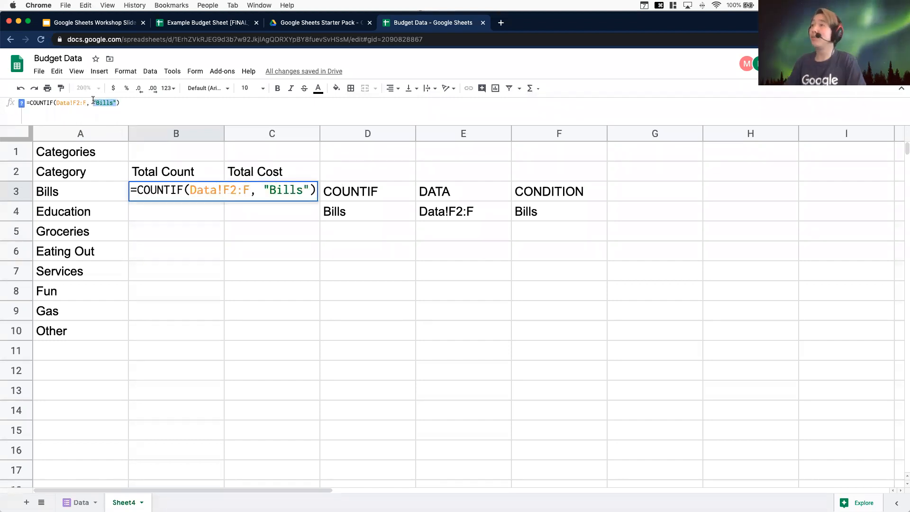
key("BackSpace")
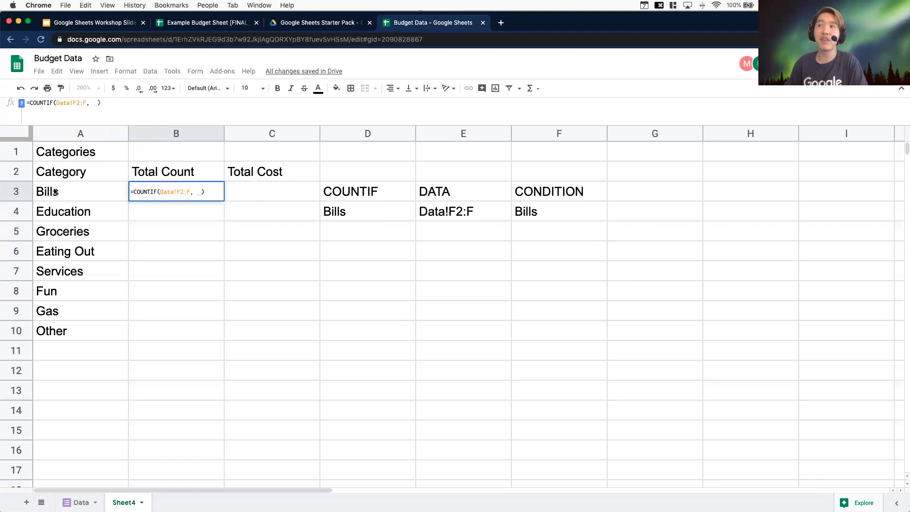
left_click(73, 190)
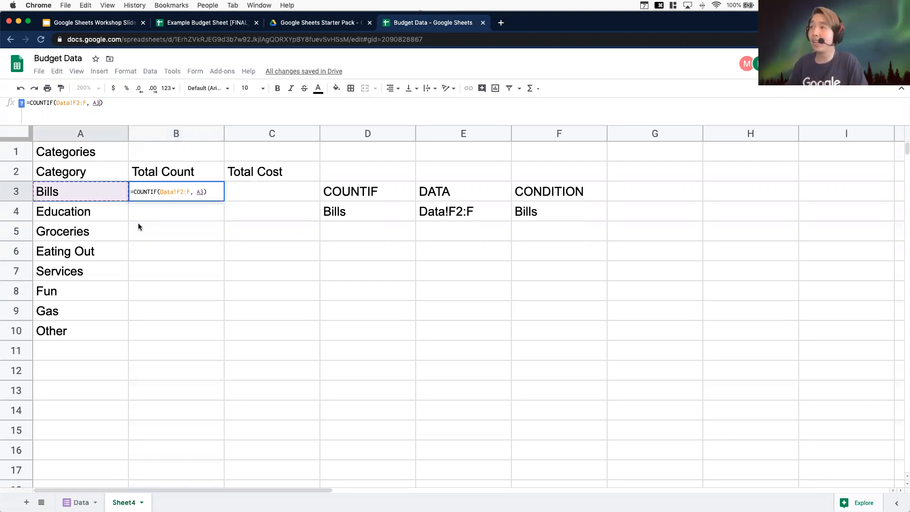
key("Return")
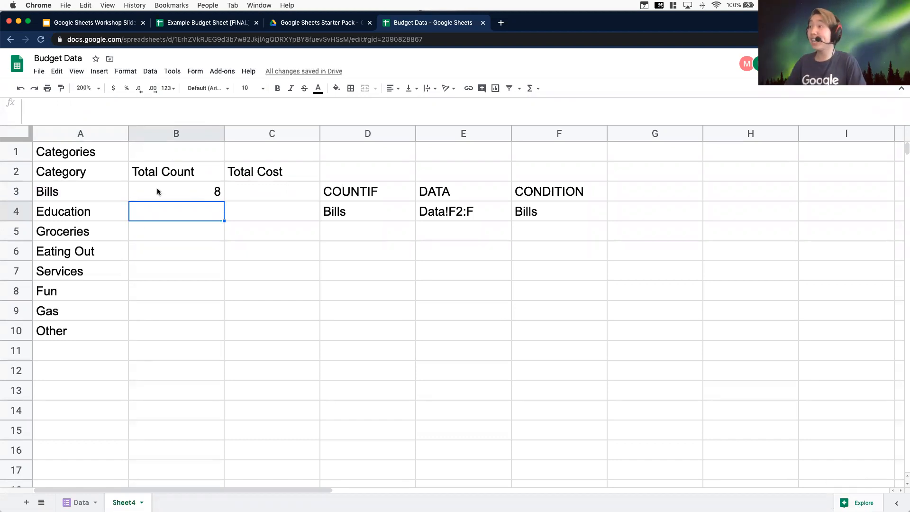
Copy the COUNTIF formula from B3 and paste it into B4 for Education
left_click(166, 197)
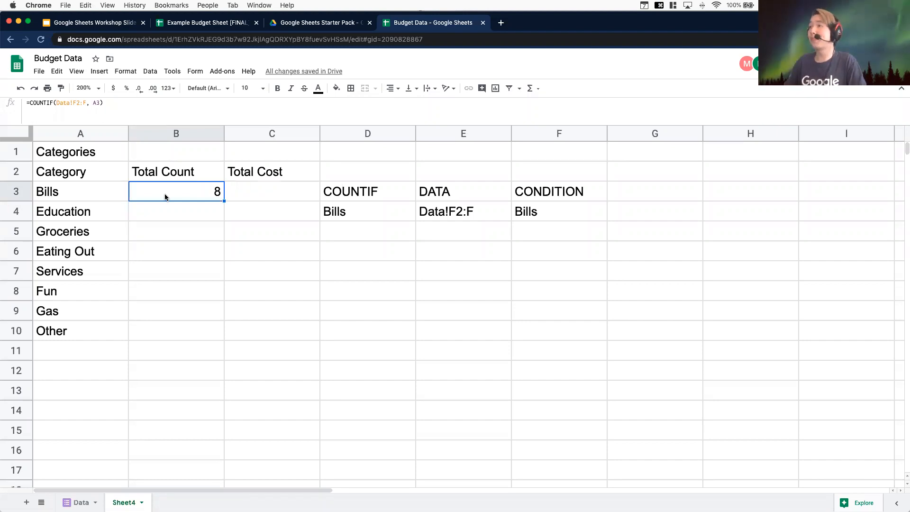
left_click(206, 208)
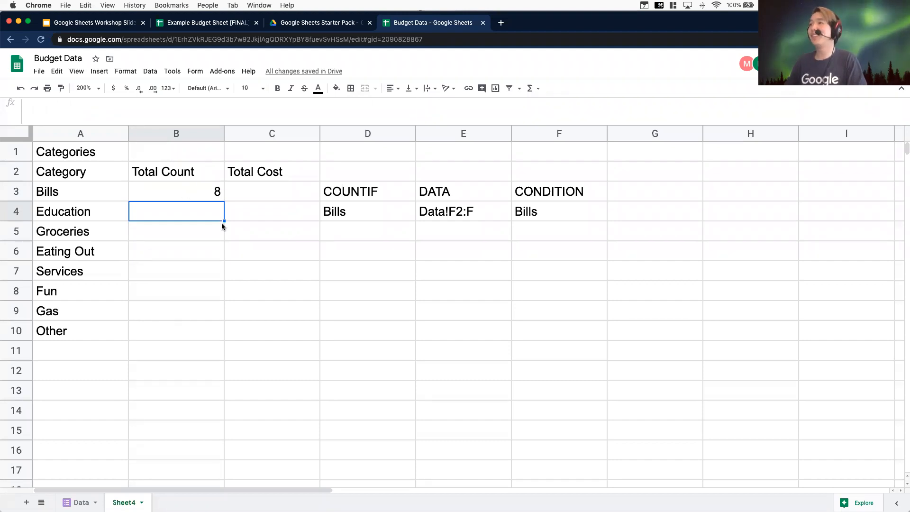
key("Up")
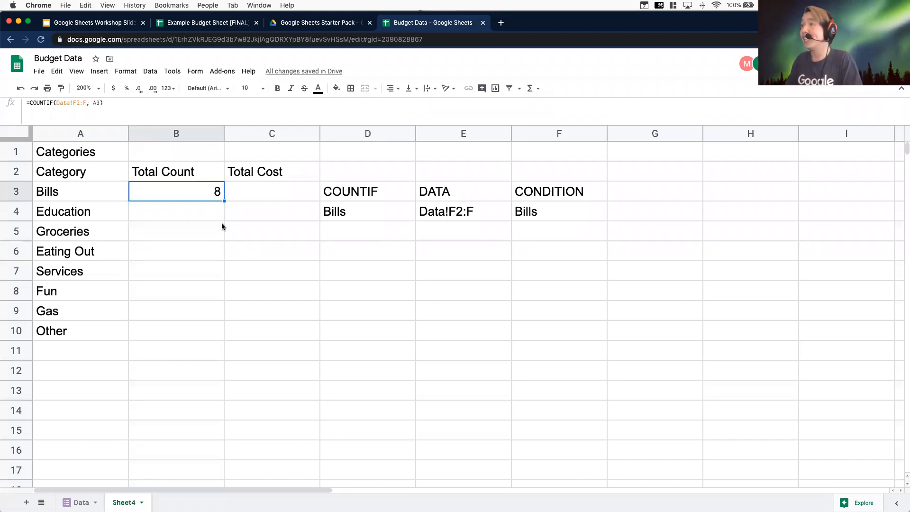
key("super+c")
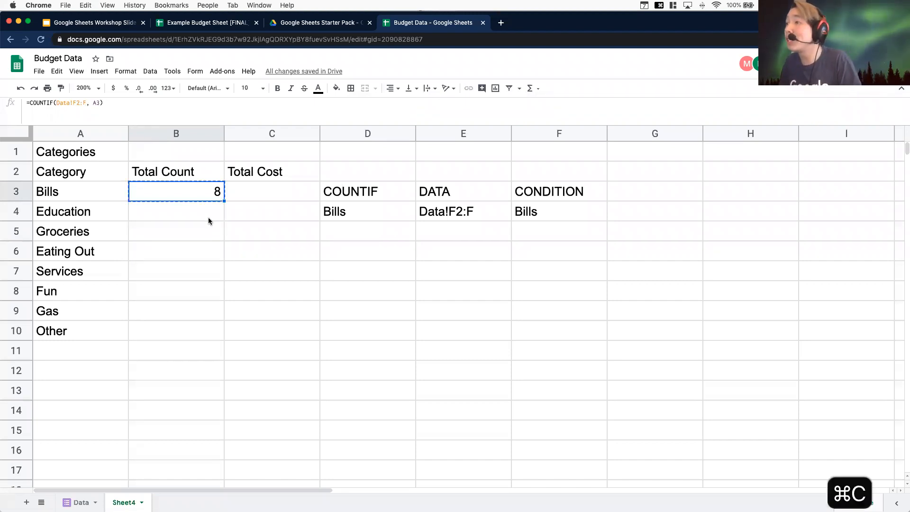
left_click(212, 214)
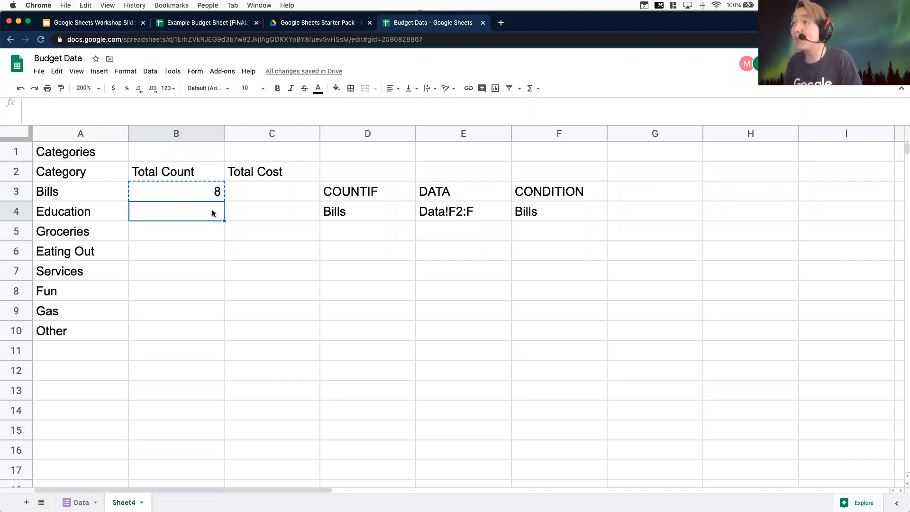
key("super+v")
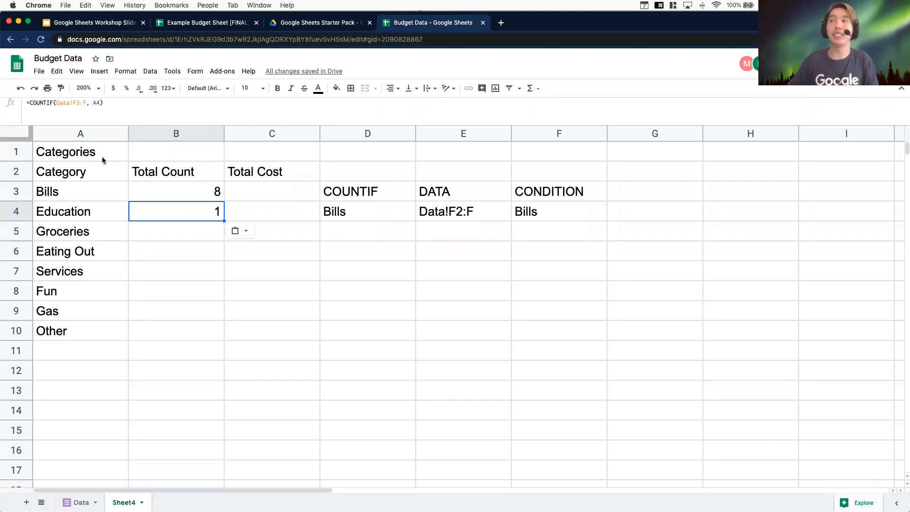
Inspect the data range in the COUNTIF formula pasted into B4 for Education
left_click_drag(105, 102, 25, 103)
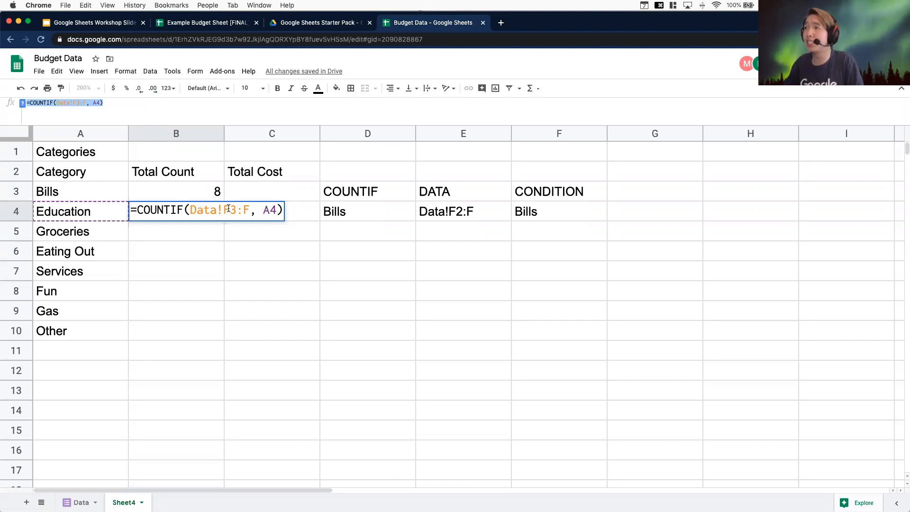
left_click_drag(250, 210, 190, 210)
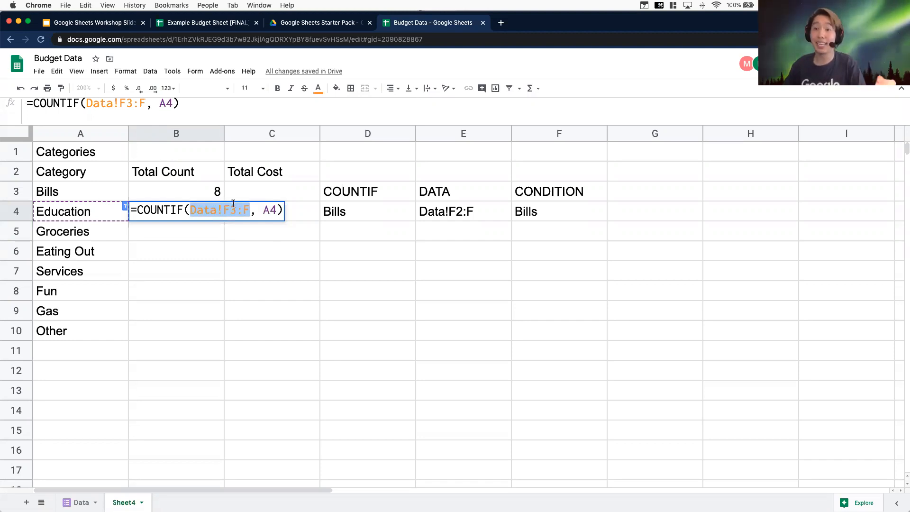
left_click(513, 254)
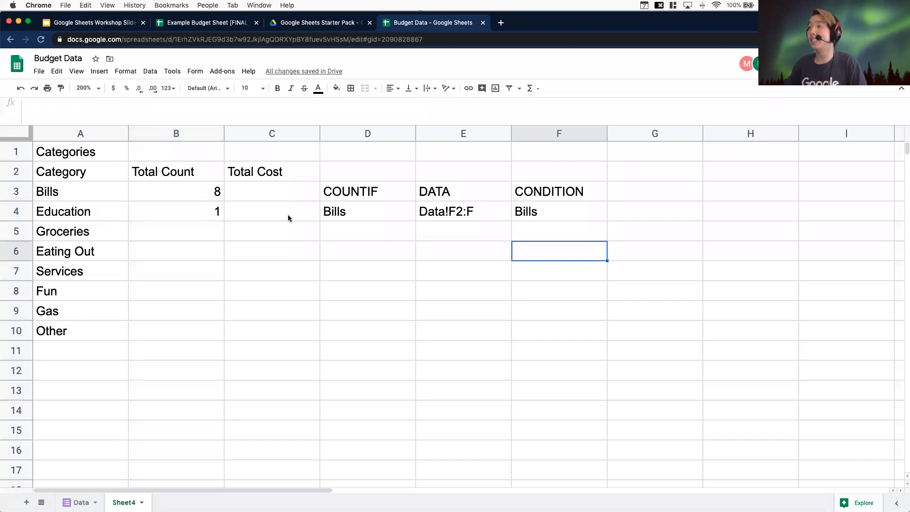
left_click(189, 212)
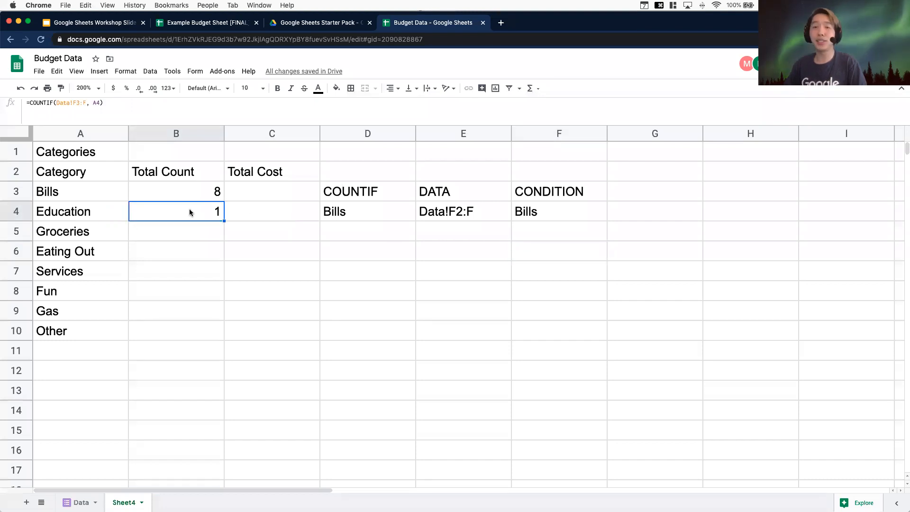
Change the example range in E4 to the absolute reference Data!$F$2:$F
left_click(438, 225)
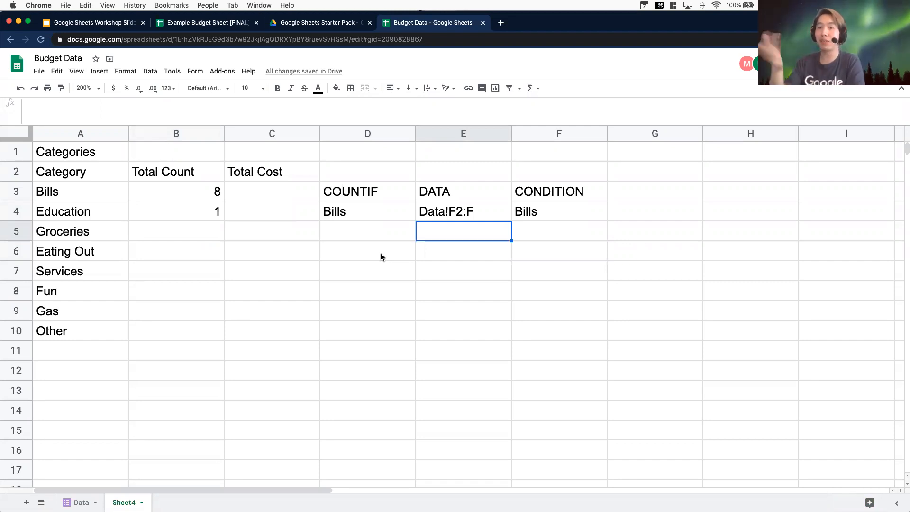
left_click(448, 213)
double_click(454, 212)
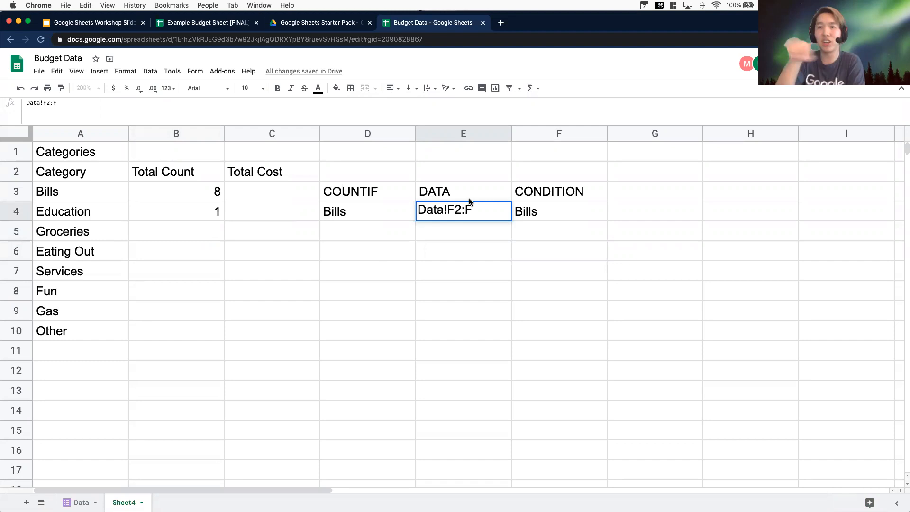
type("$")
key("Right")
type("$")
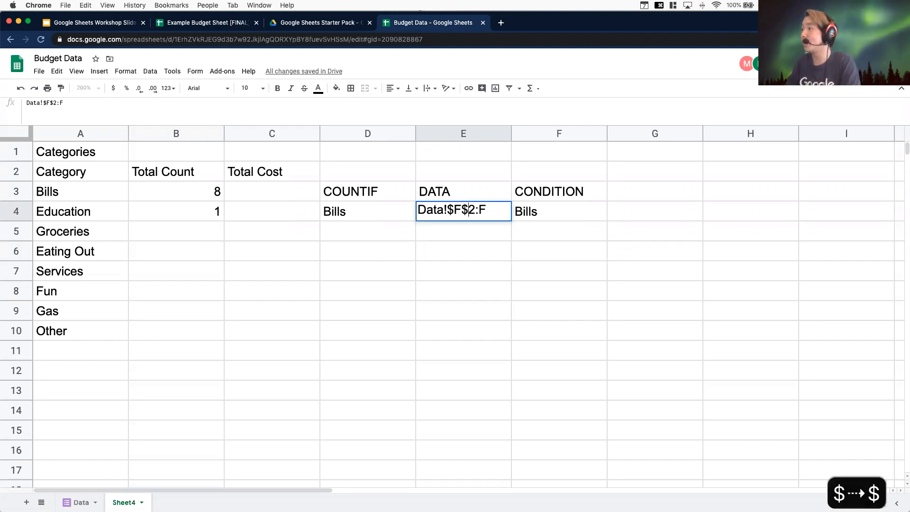
key("Right")
key("Right")
type("$")
left_click_drag(495, 211, 415, 210)
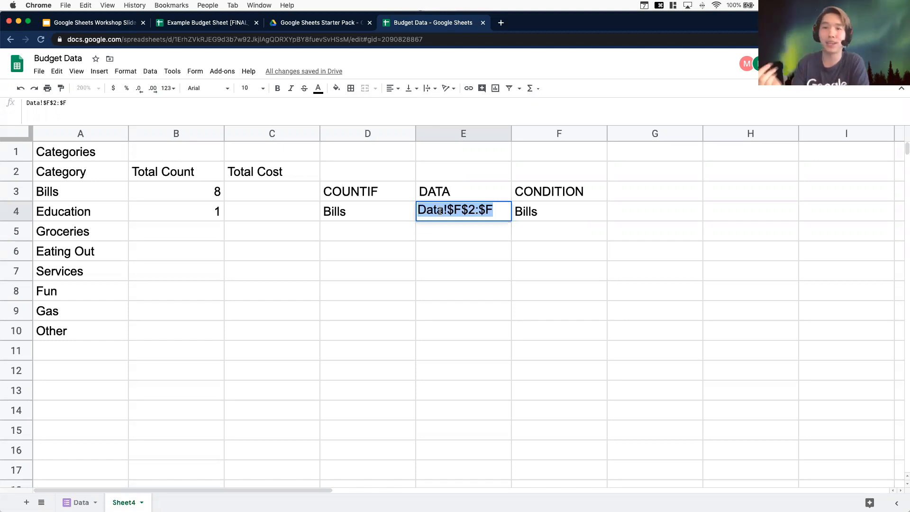
left_click(465, 259)
Make the data range in B3's COUNTIF formula absolute as Data!$F$2:$F
left_click(203, 194)
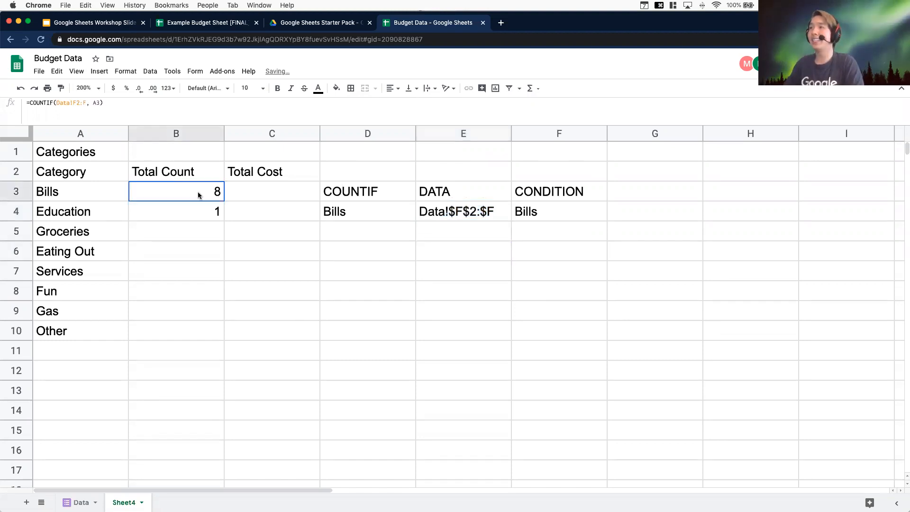
double_click(194, 189)
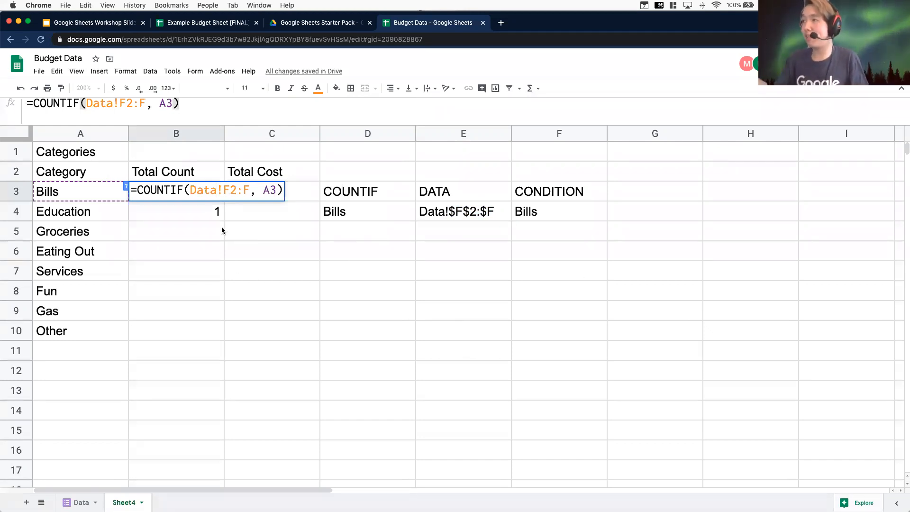
double_click(219, 190)
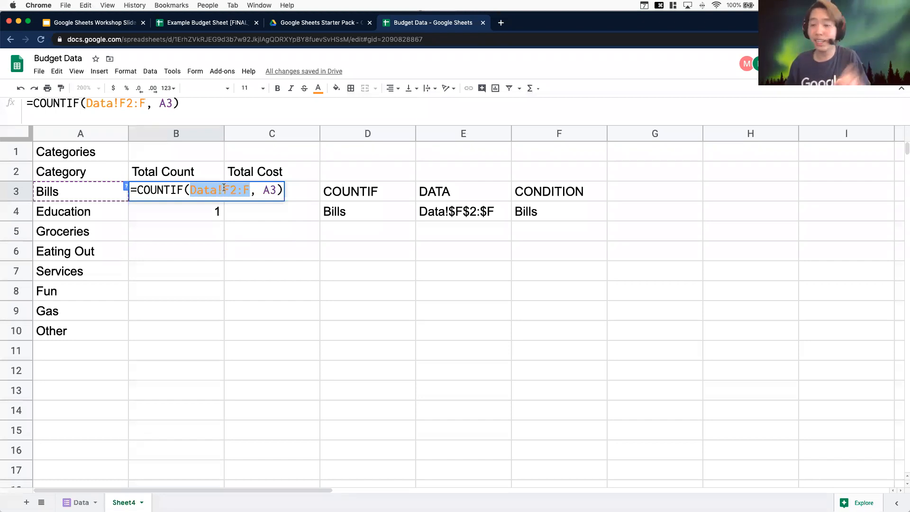
key("F4")
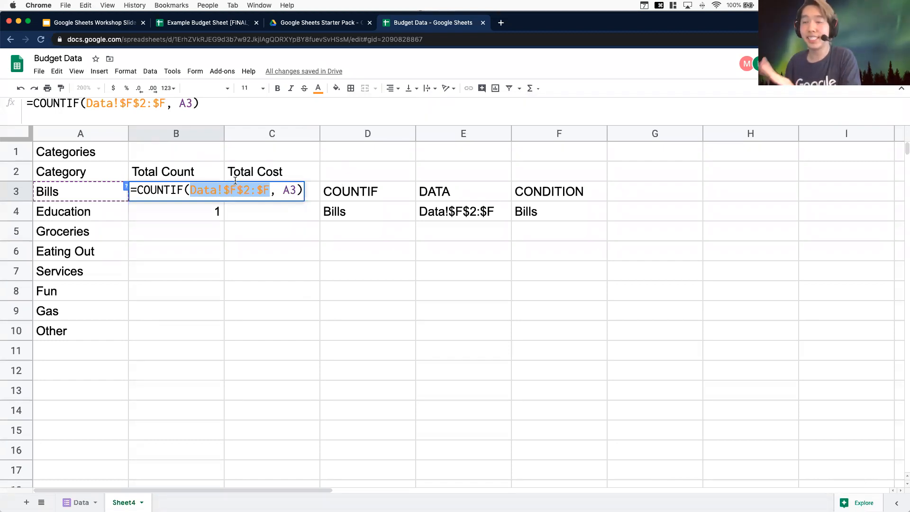
left_click(464, 271)
Add the note "to lock the set, F4" in cell G4
left_click(646, 206)
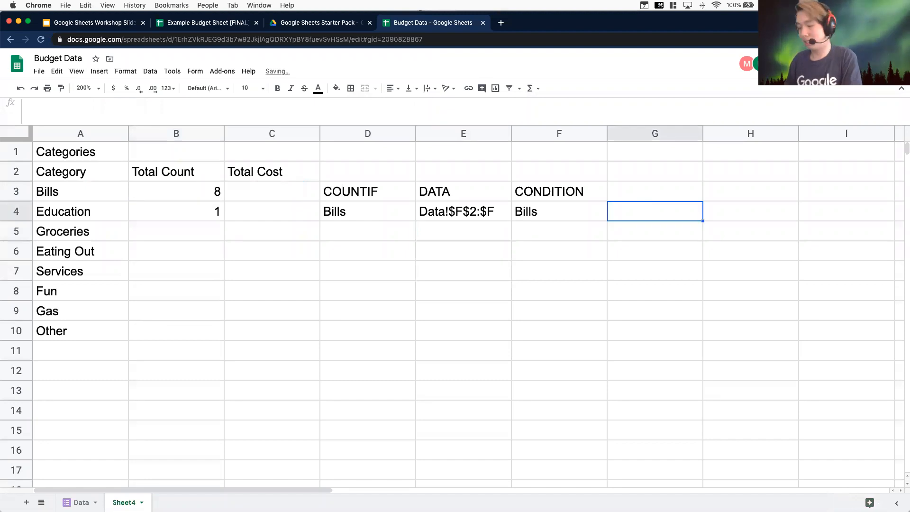
type("to lo")
key("BackSpace")
key("BackSpace")
type("look t")
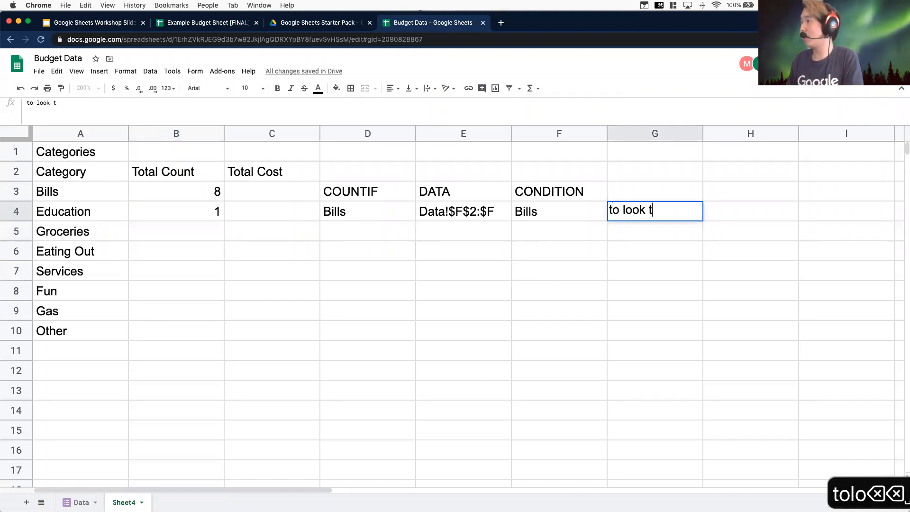
key("BackSpace")
key("BackSpace")
key("BackSpace")
key("BackSpace")
type("ck the set, F4")
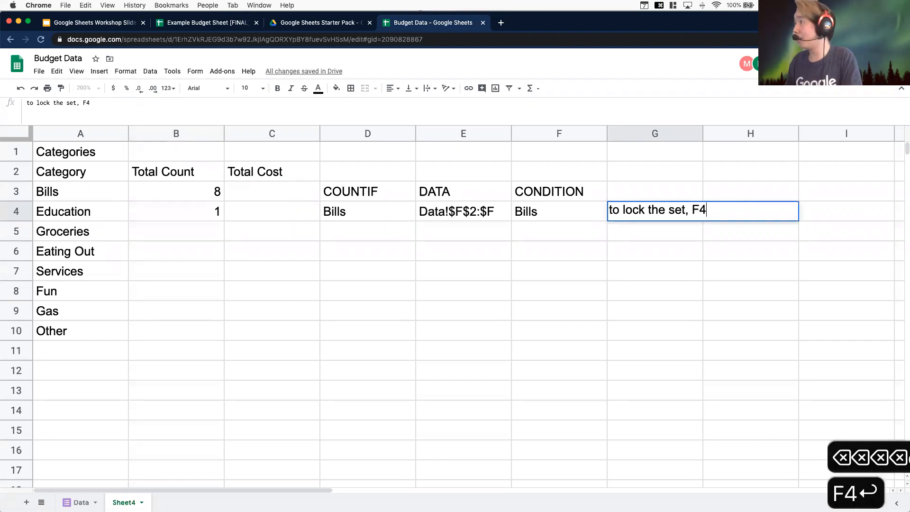
key("Return")
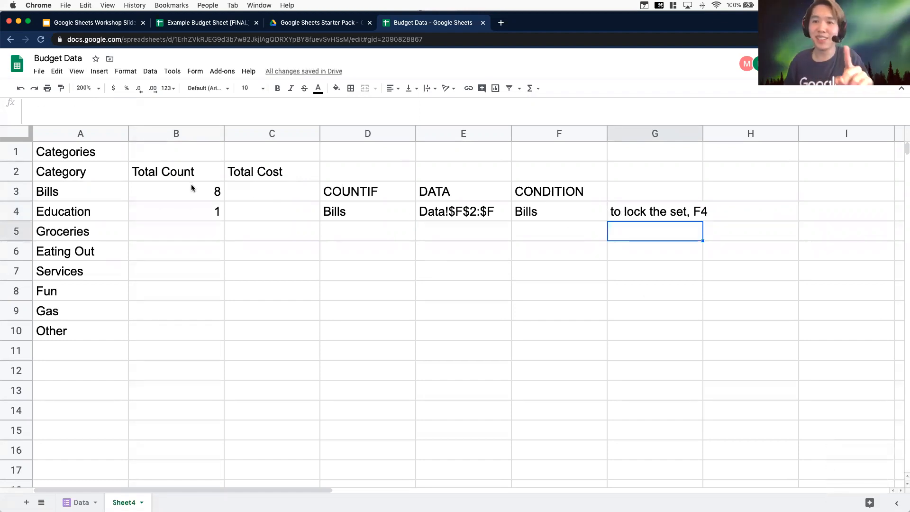
Copy the updated COUNTIF formula from B3 and paste it into B4
left_click(189, 198)
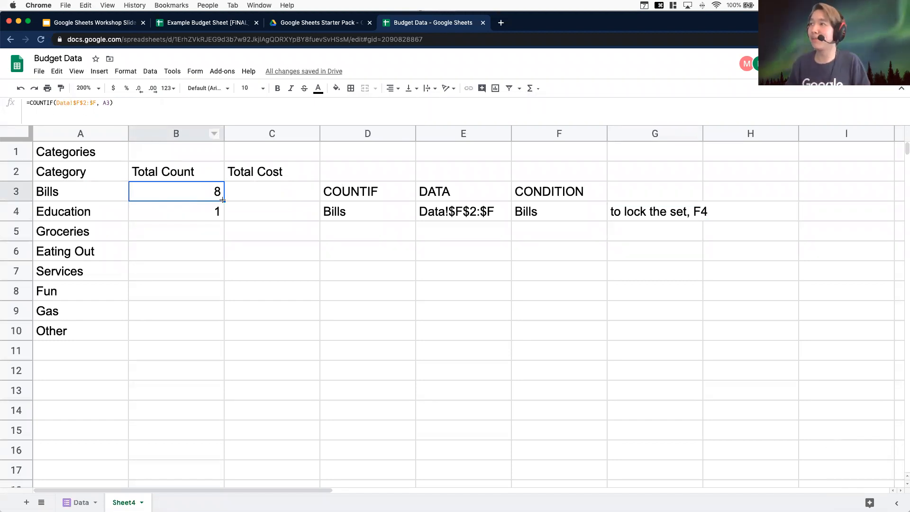
key("super+c")
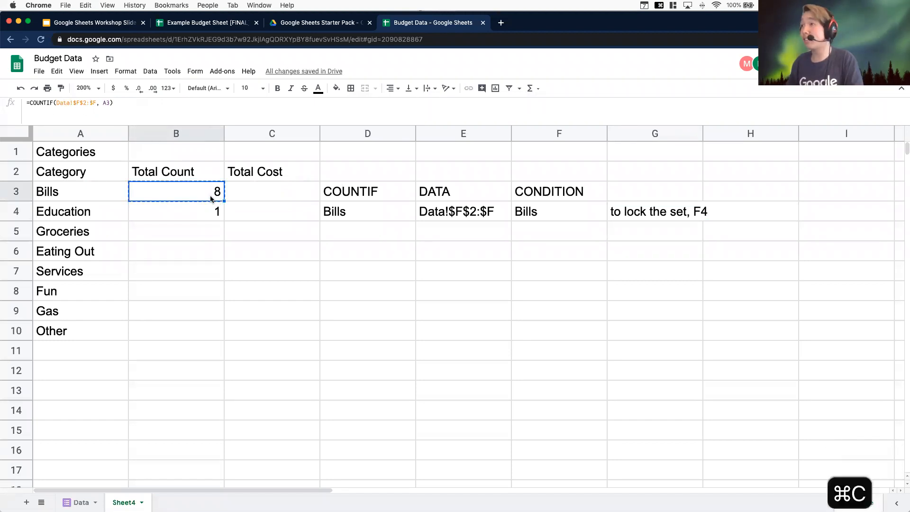
left_click(198, 209)
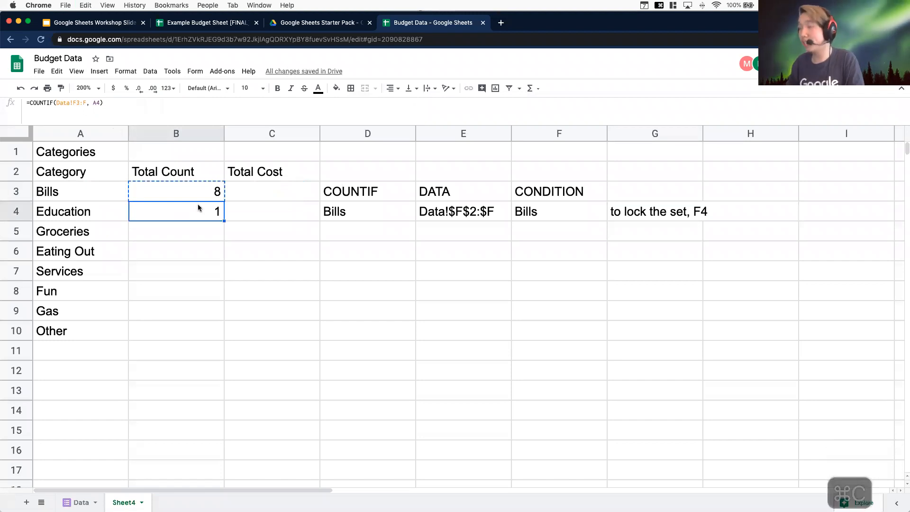
key("super+v")
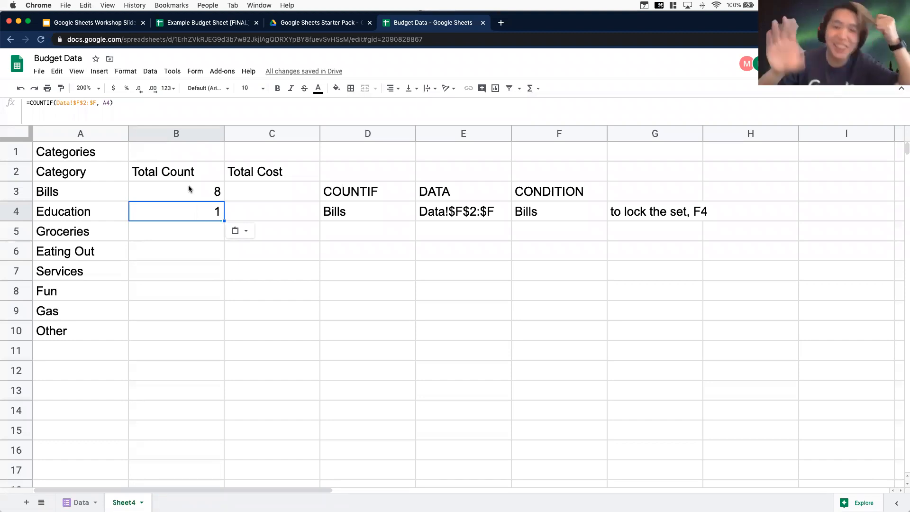
Fill the B4 COUNTIF formula down through B10 for the remaining categories
left_click(205, 238)
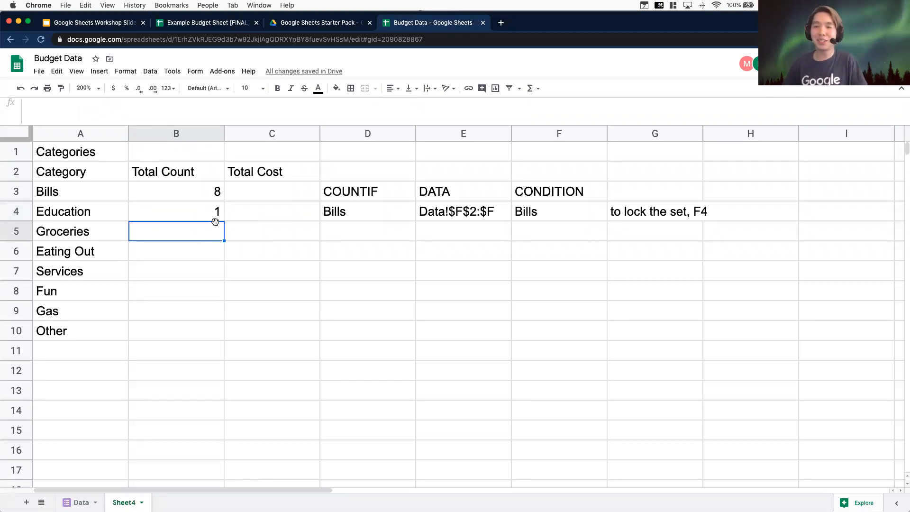
left_click(215, 217)
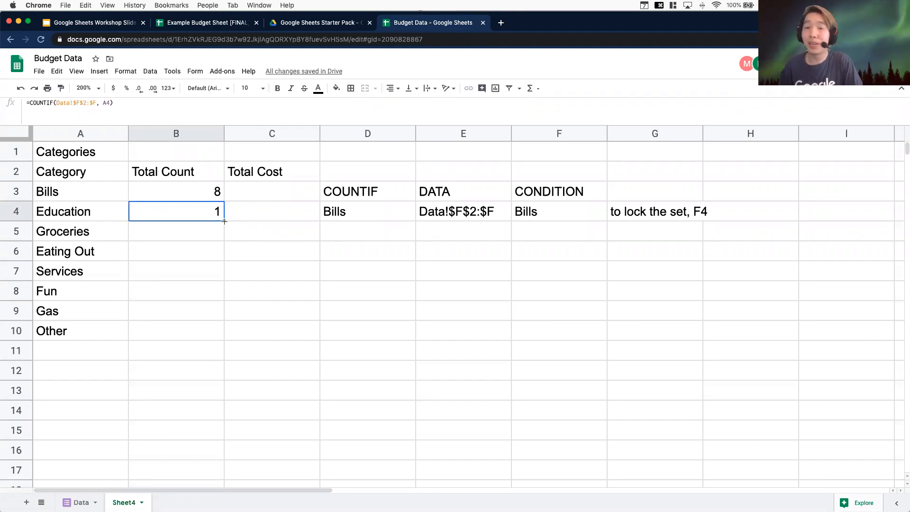
left_click_drag(225, 221, 224, 335)
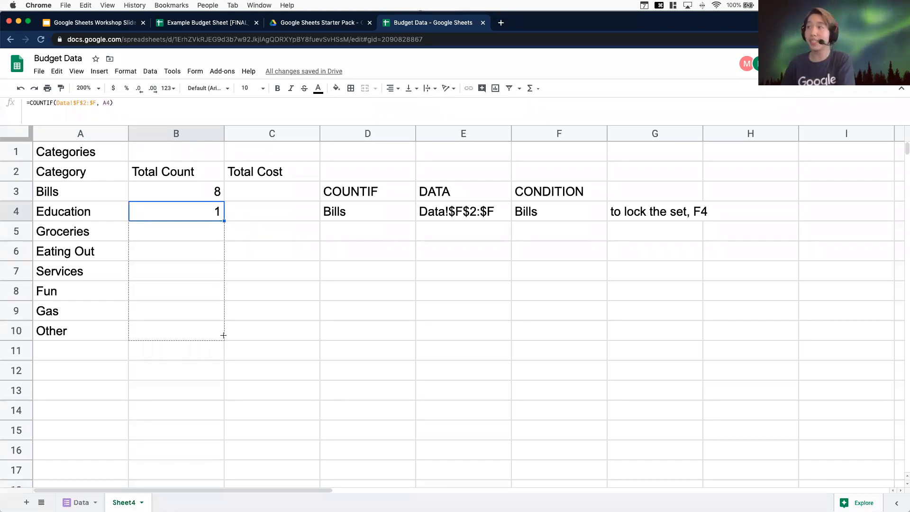
left_click_drag(223, 335, 223, 335)
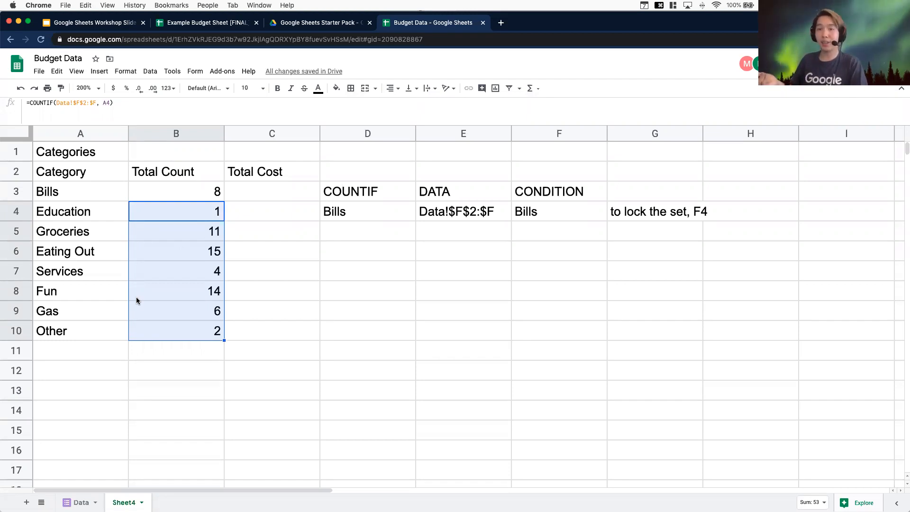
left_click(382, 354)
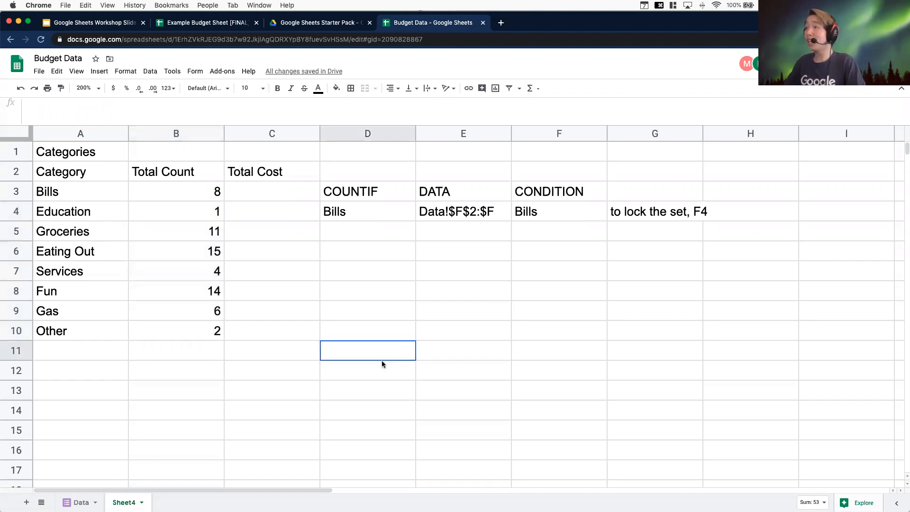
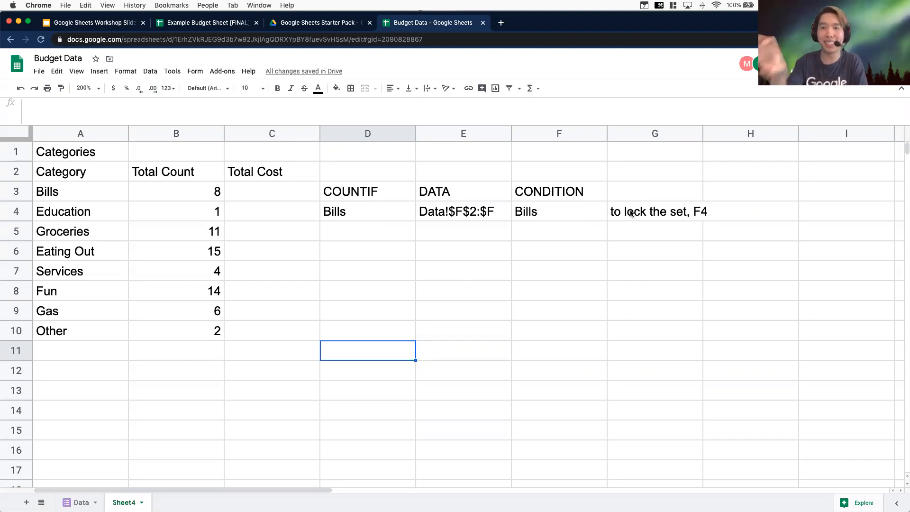
Make the criterion reference in B3's COUNTIF formula absolute as $A$3
left_click(177, 197)
double_click(194, 191)
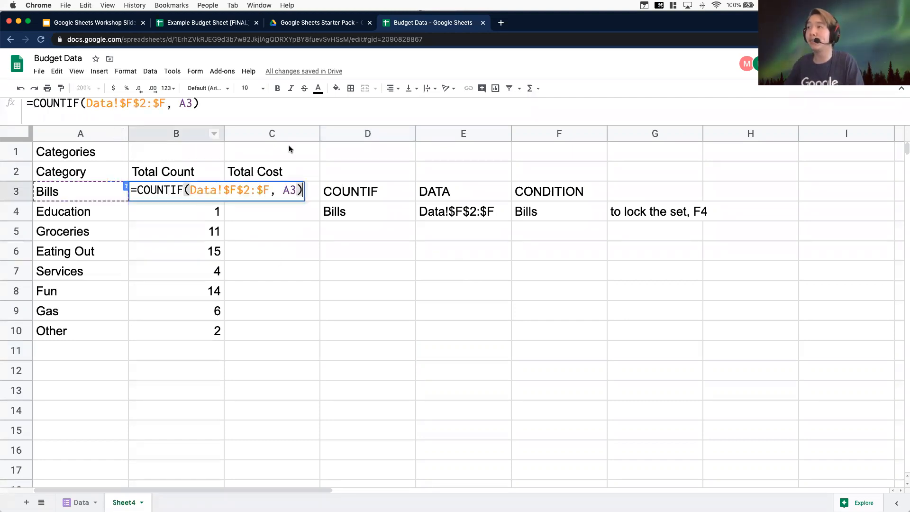
left_click(189, 102)
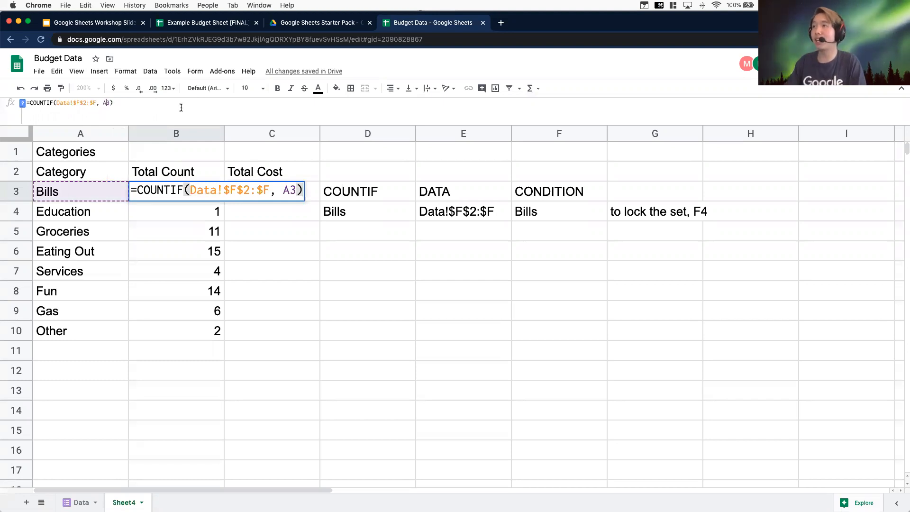
key("F4")
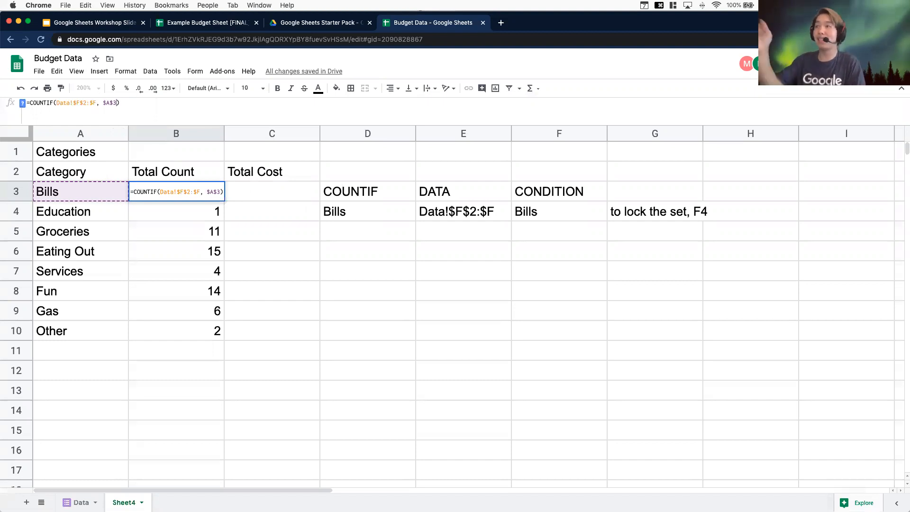
left_click(289, 256)
left_click(206, 194)
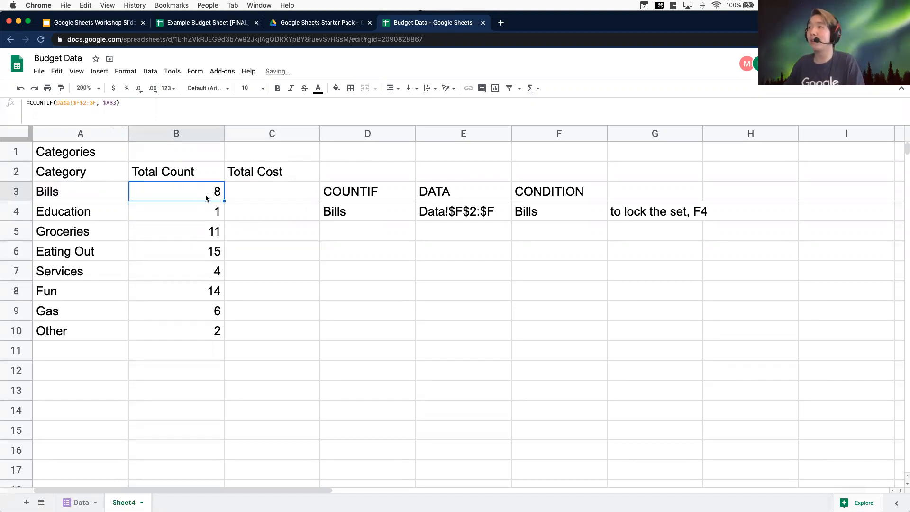
left_click_drag(224, 200, 232, 213)
left_click(189, 210)
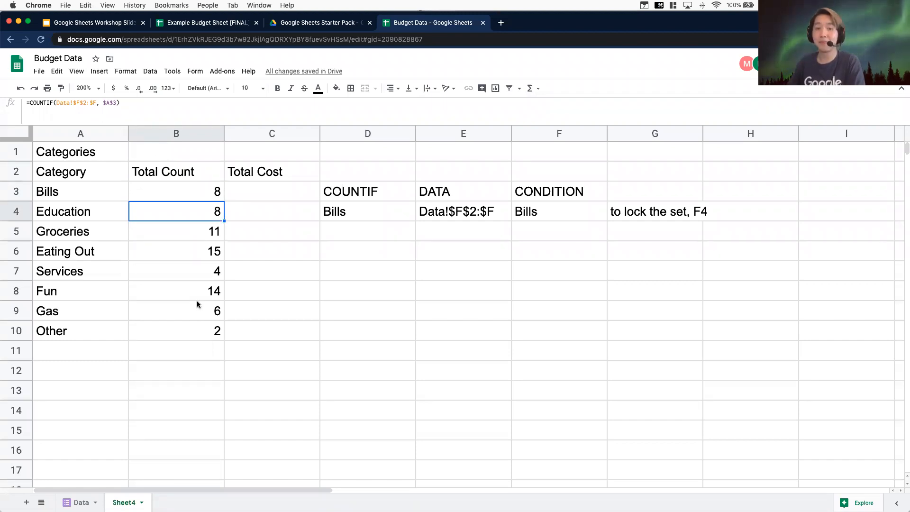
key("super+z")
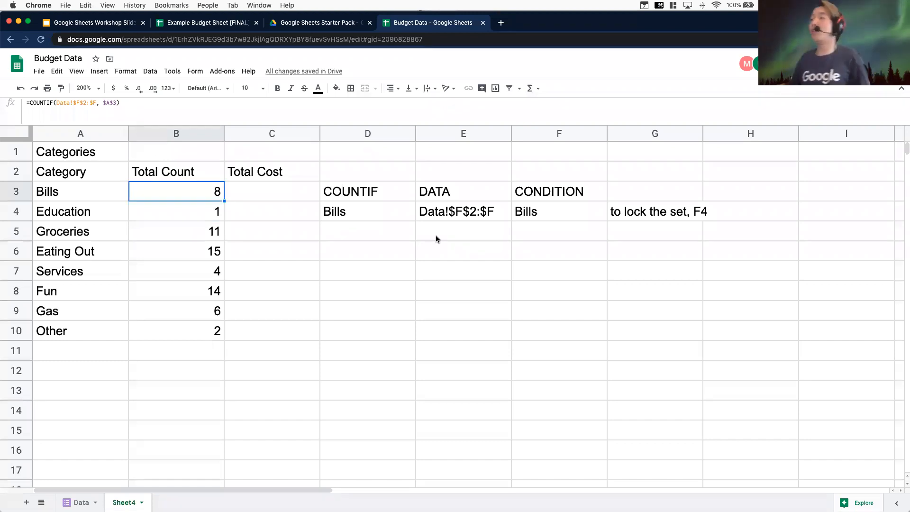
Examine the Cost and Category columns on the Data sheet
left_click(284, 196)
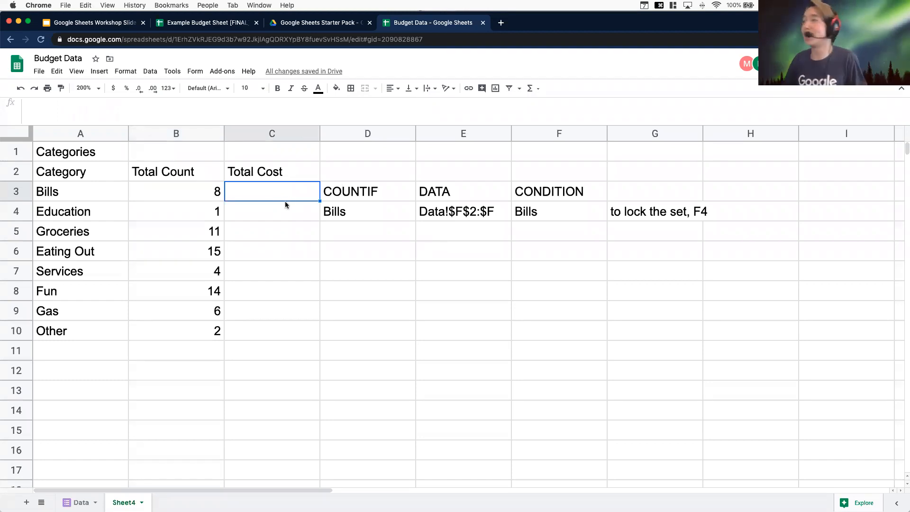
left_click(78, 503)
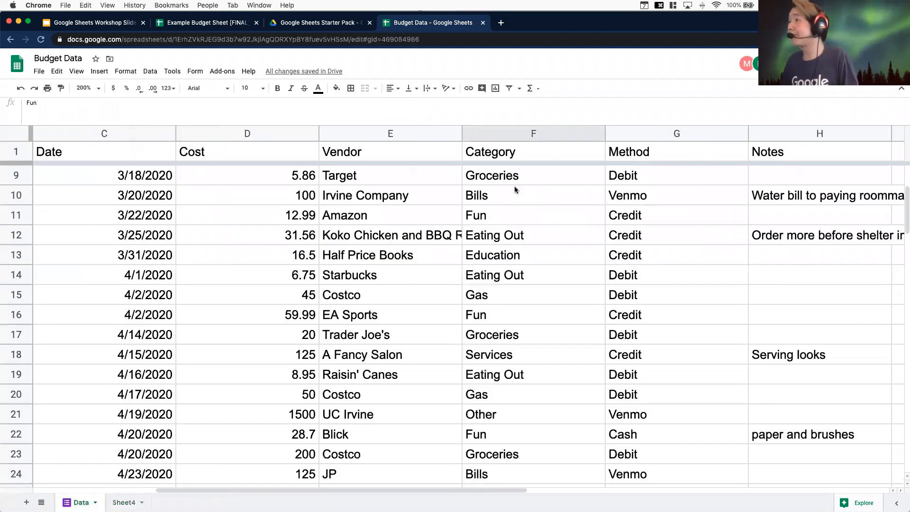
mouse_move(381, 490)
left_mouse_down()
mouse_move(364, 490)
mouse_move(392, 490)
left_mouse_up()
left_click(225, 179)
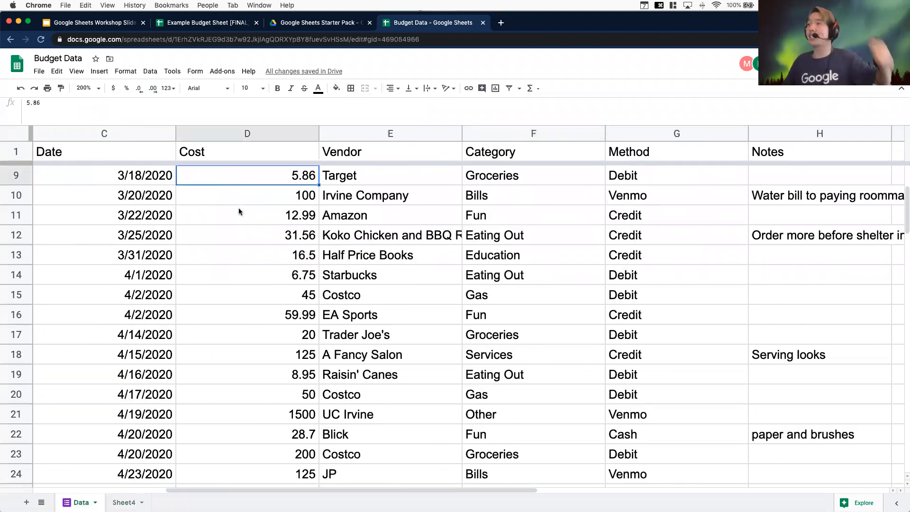
scroll(237, 213, "down", 2)
scroll(240, 227, "up", 5)
left_click(243, 202)
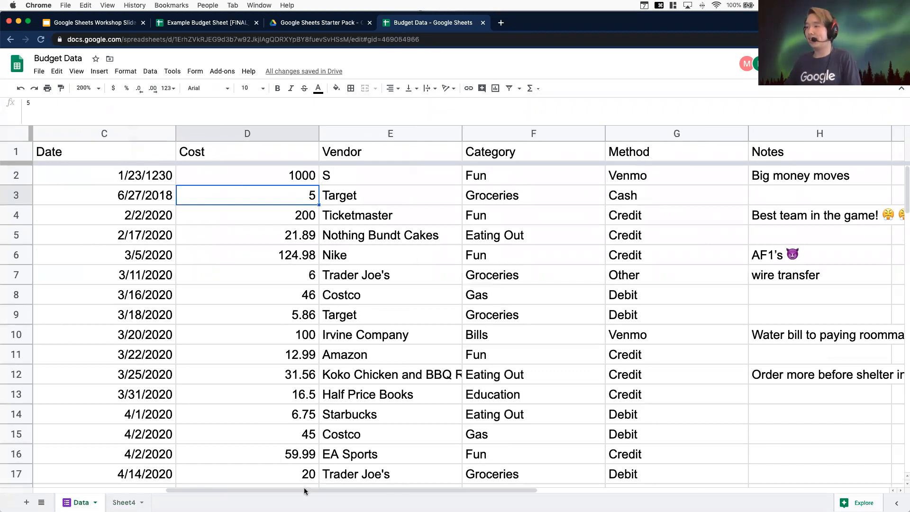
left_click_drag(264, 489, 200, 490)
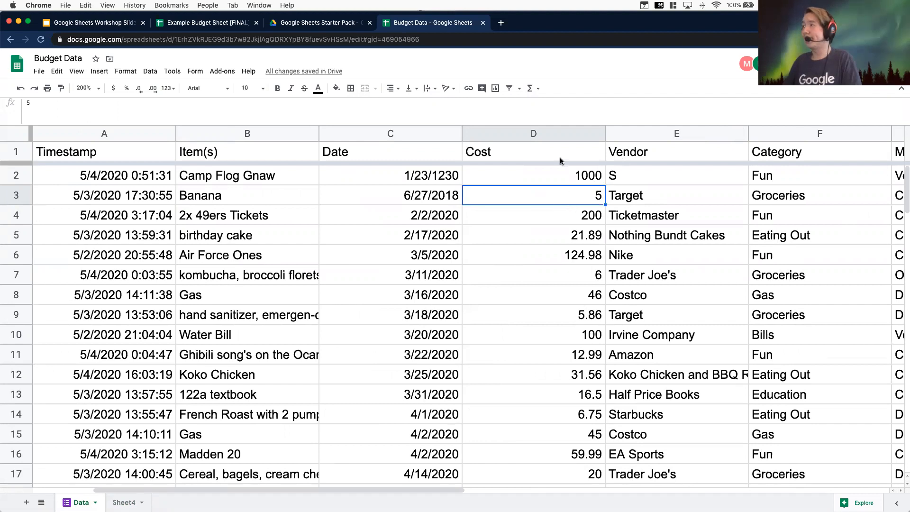
left_click(555, 136)
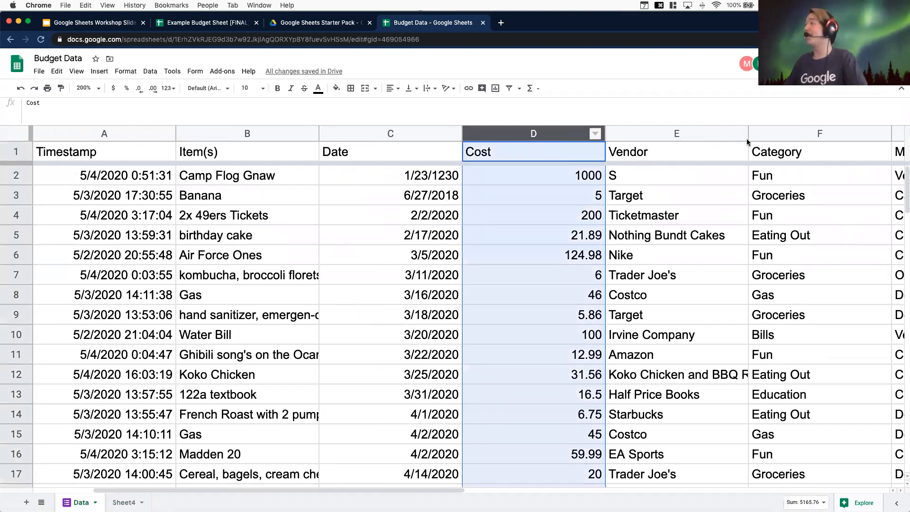
left_click(820, 133, "shift")
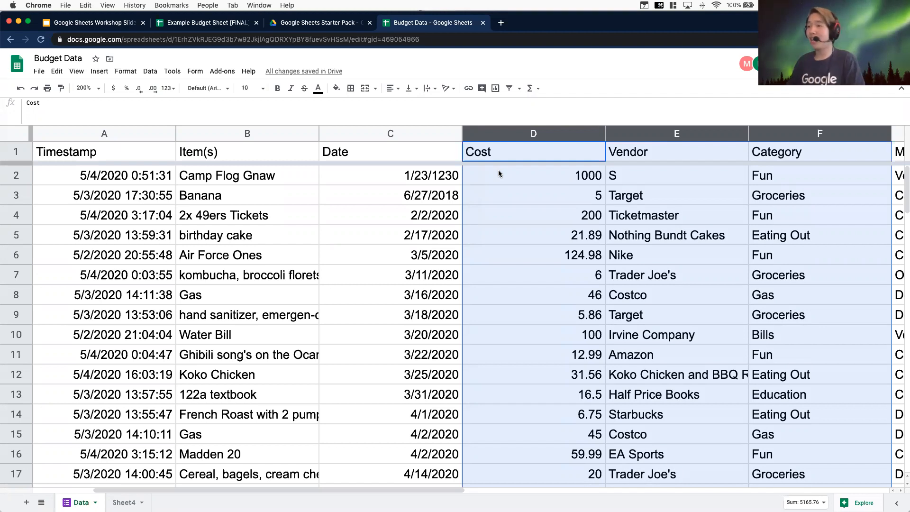
left_click(124, 501)
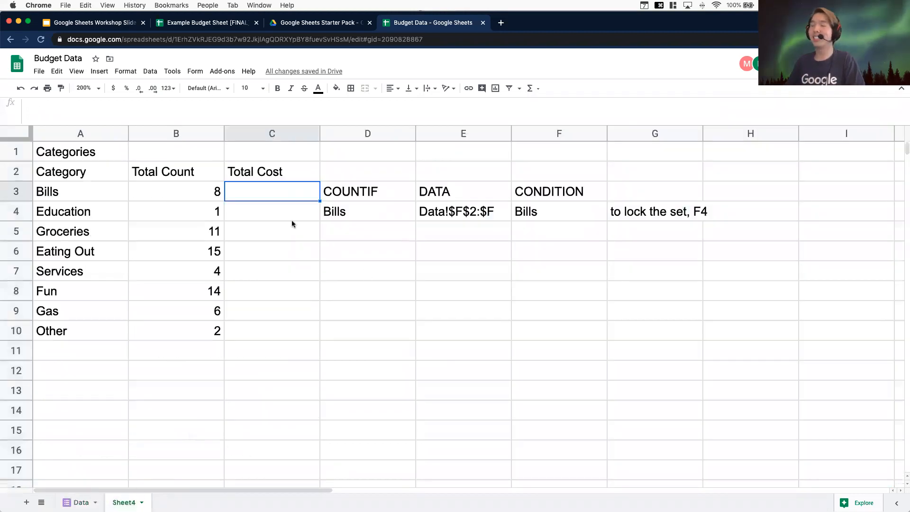
type("=")
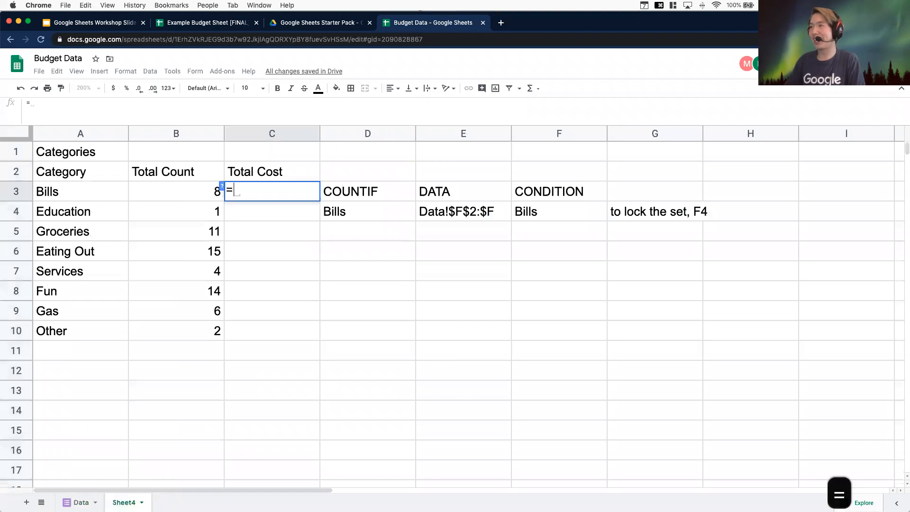
left_click(78, 502)
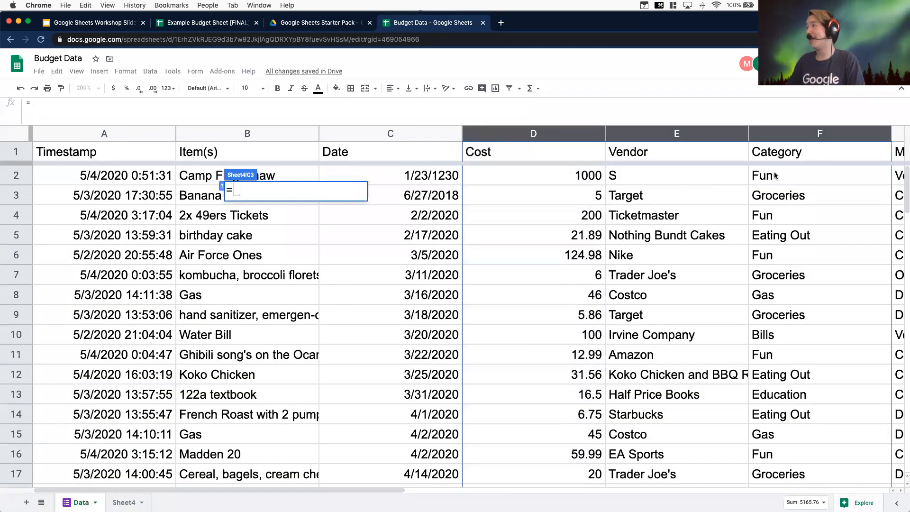
left_click(543, 181)
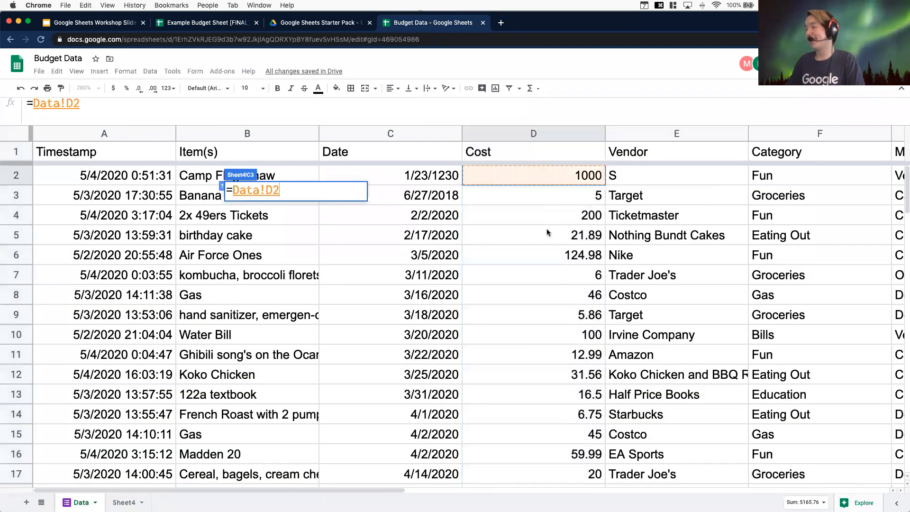
type("+")
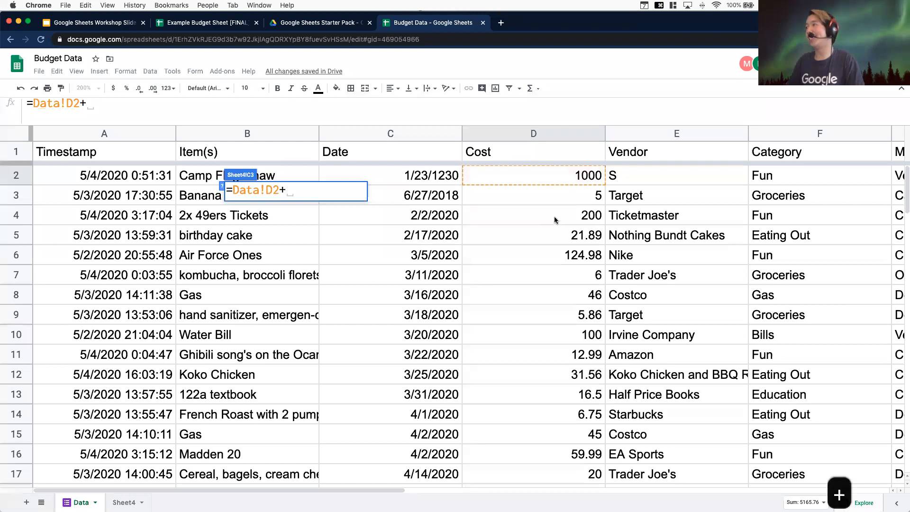
left_click(554, 221)
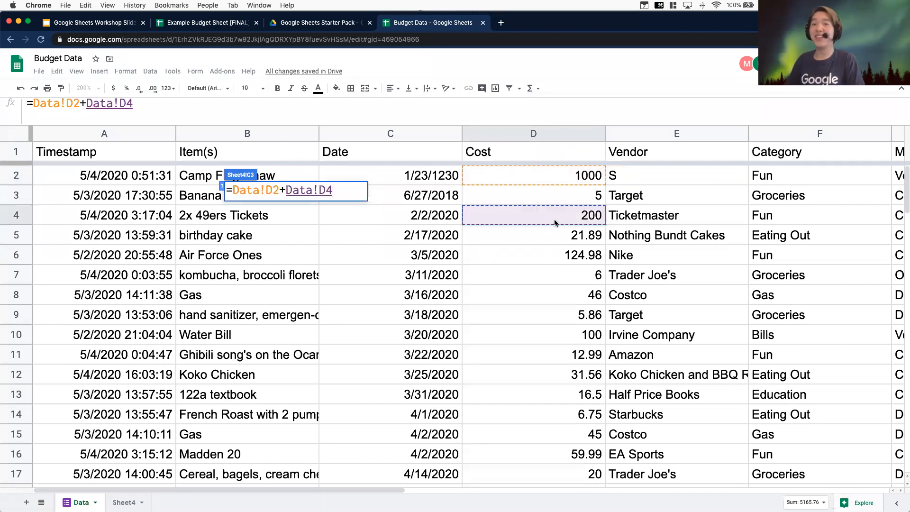
left_click(124, 502)
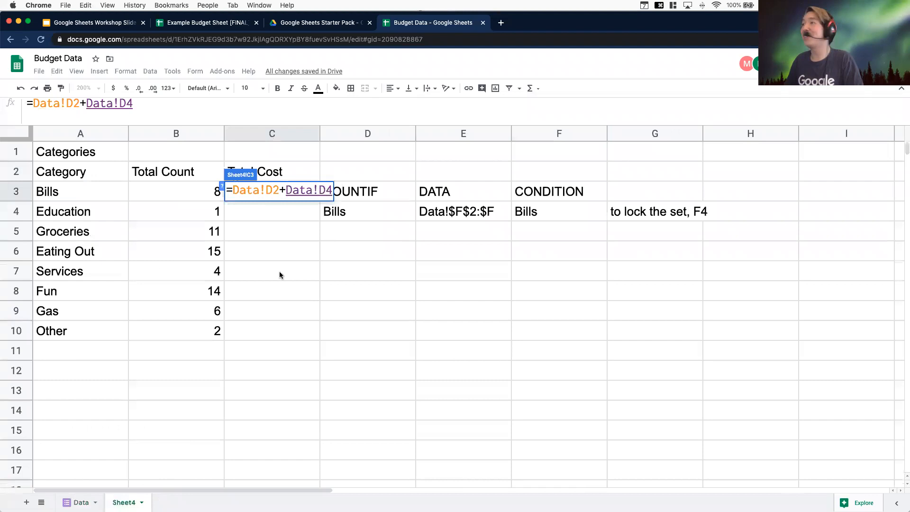
key("BackSpace")
key("BackSpace")
key("BackSpace")
key("BackSpace")
key("BackSpace")
key("BackSpace")
key("BackSpace")
key("BackSpace")
key("BackSpace")
key("BackSpace")
key("BackSpace")
key("BackSpace")
key("BackSpace")
key("BackSpace")
key("BackSpace")
key("BackSpace")
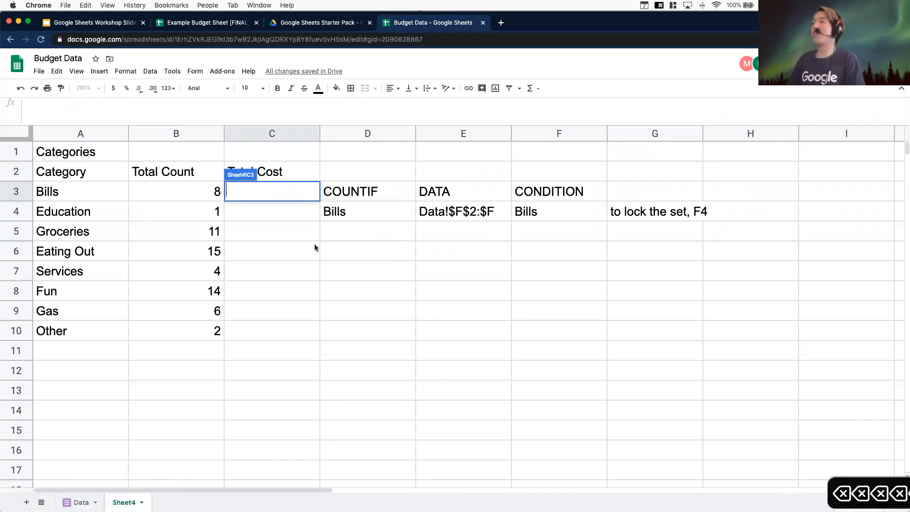
Add the labels SUMIF in D6 and COND_DATA in E6
left_click(367, 231)
left_click_drag(379, 263, 377, 258)
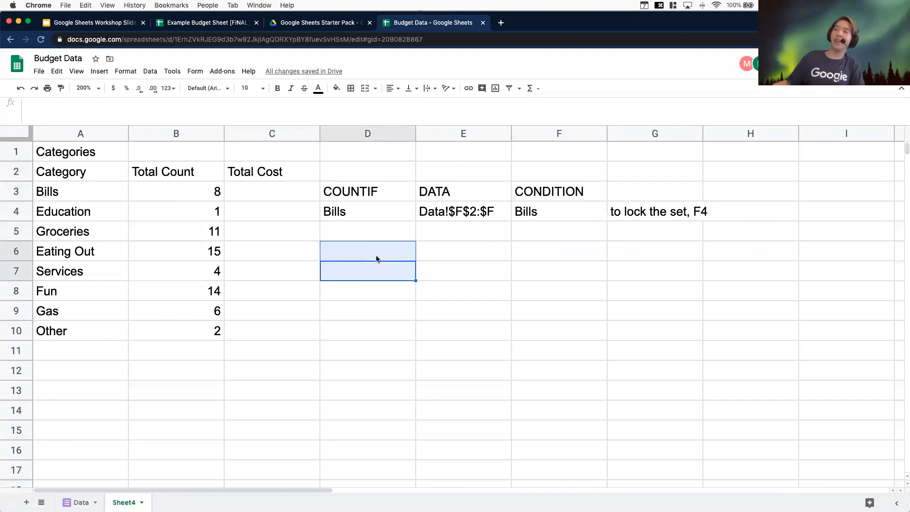
left_click(377, 259)
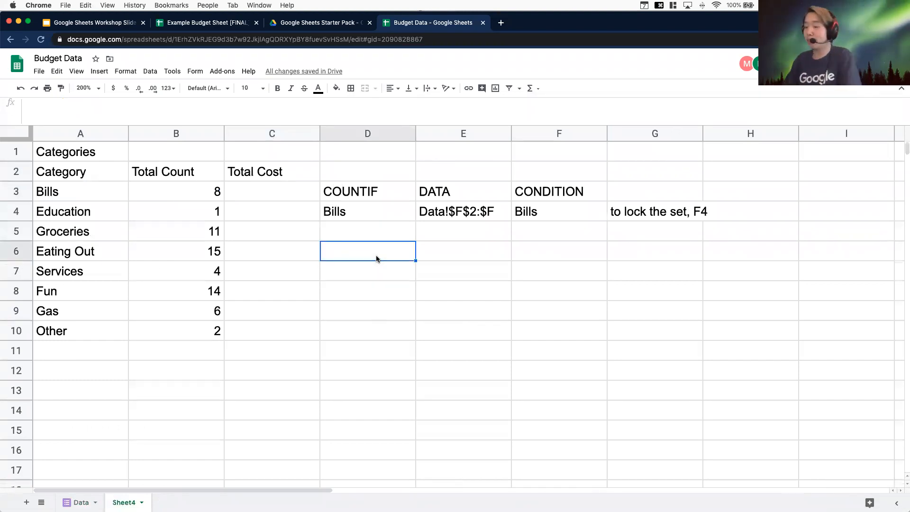
type("SUMIF")
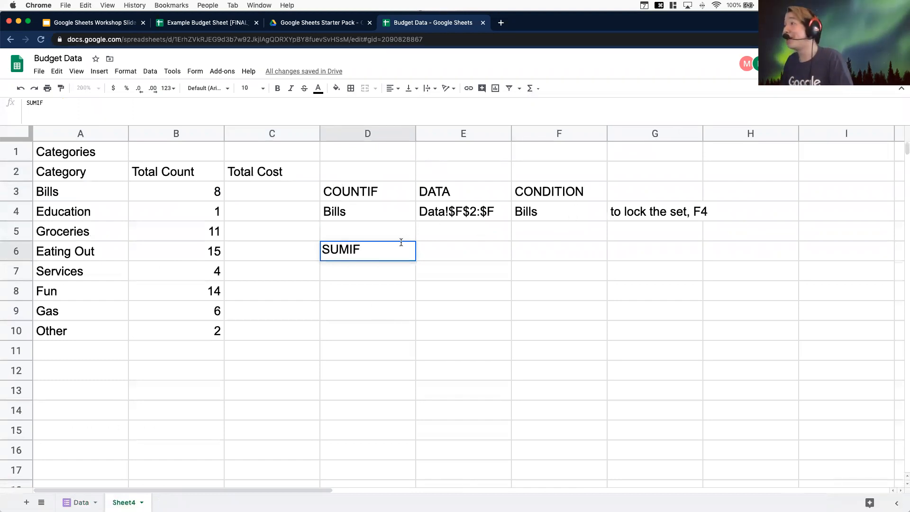
left_click(436, 240)
left_click(437, 248)
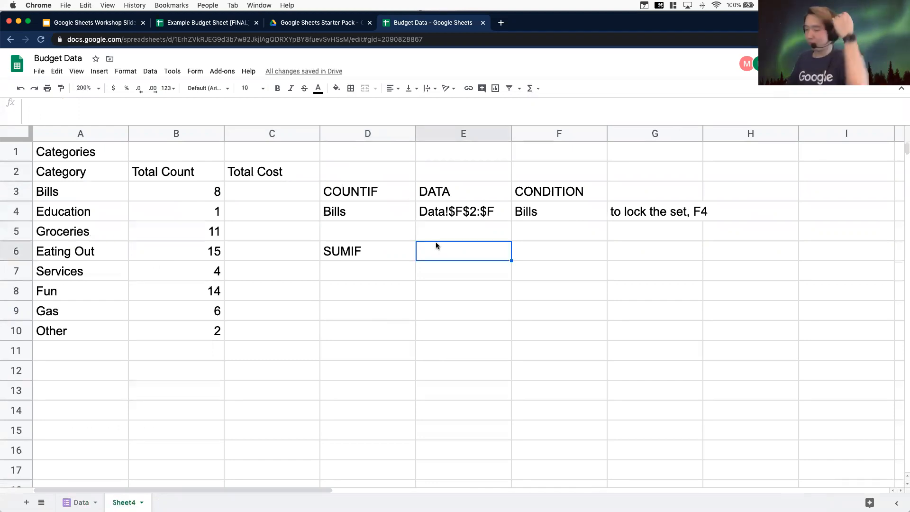
type("COND_DATA")
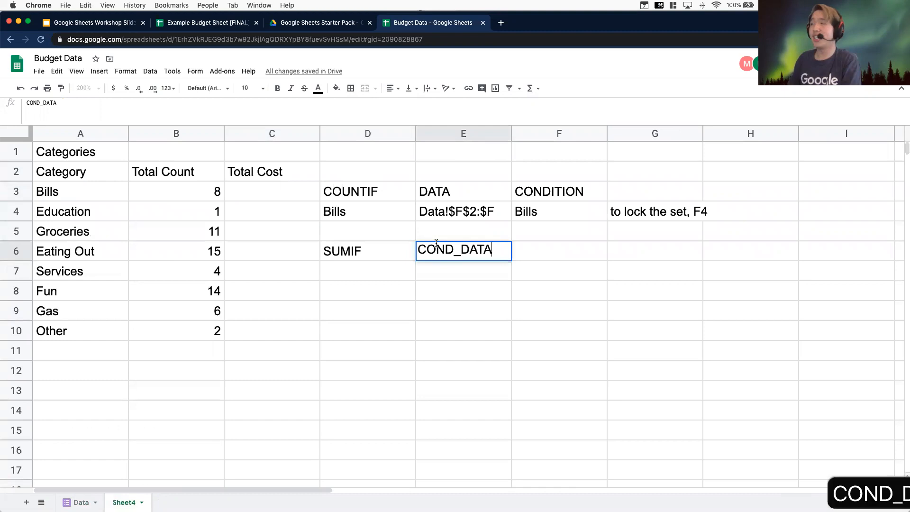
key("Return")
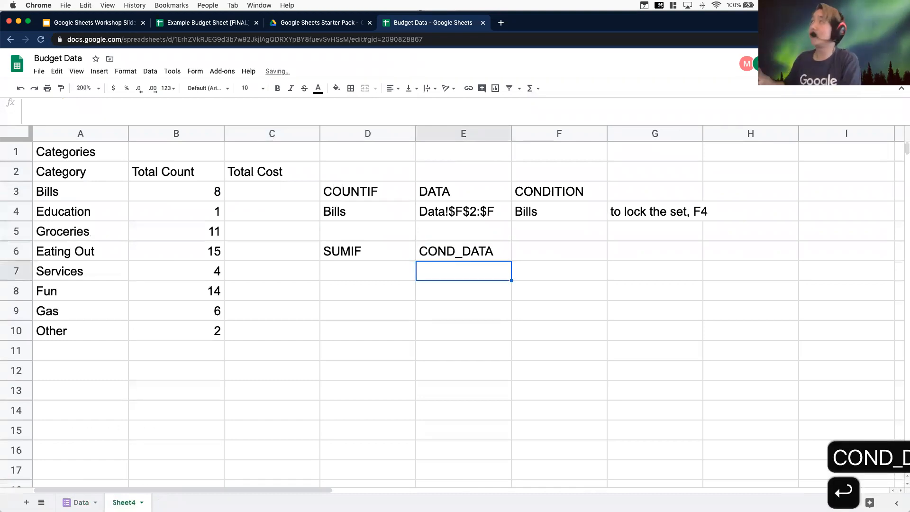
Add the labels CONDITION in F6 and DATA in G6
key("Up")
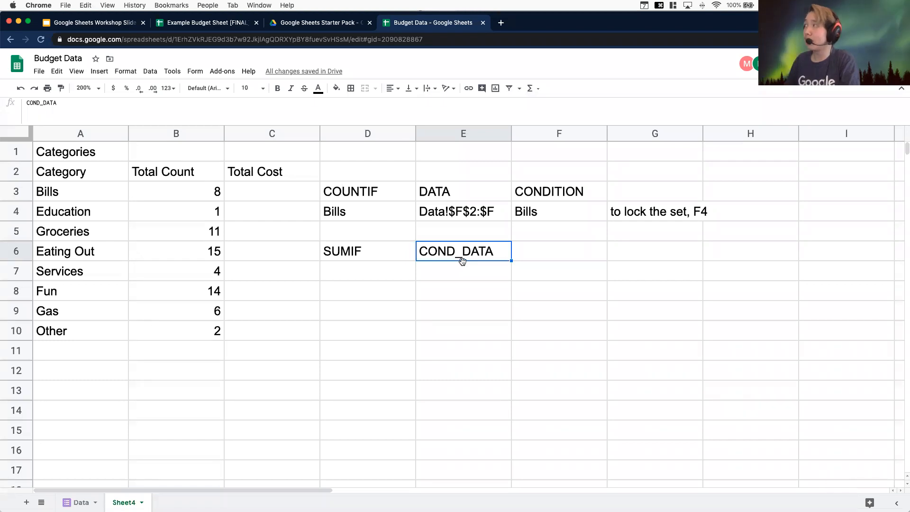
left_click(533, 247)
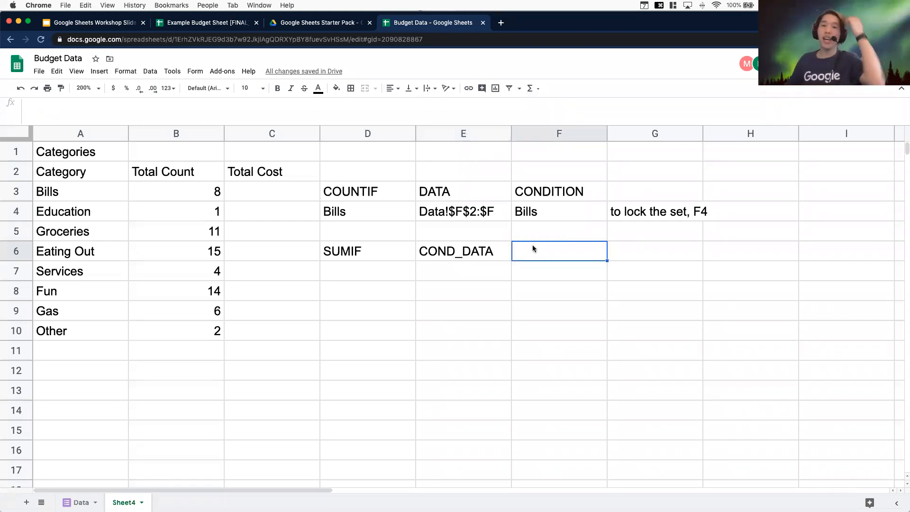
type("CONDITION")
key("Return")
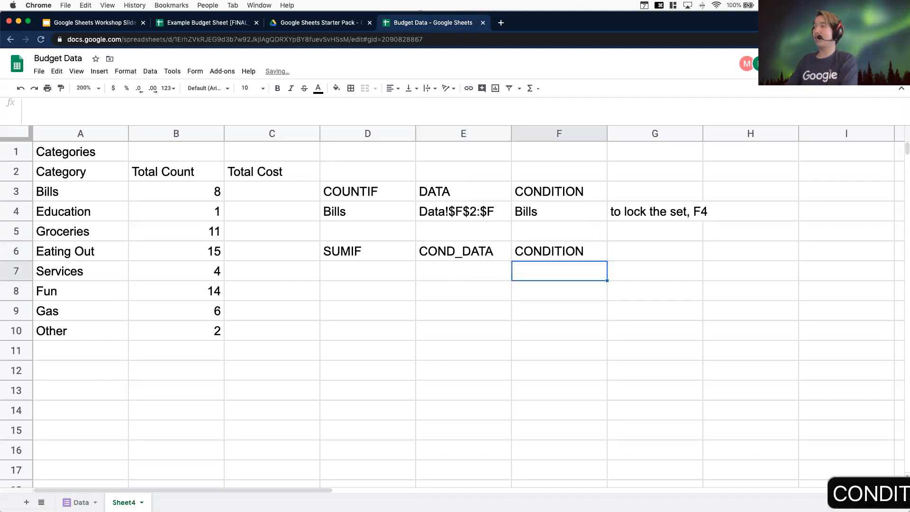
key("Right")
key("Up")
type("DATA")
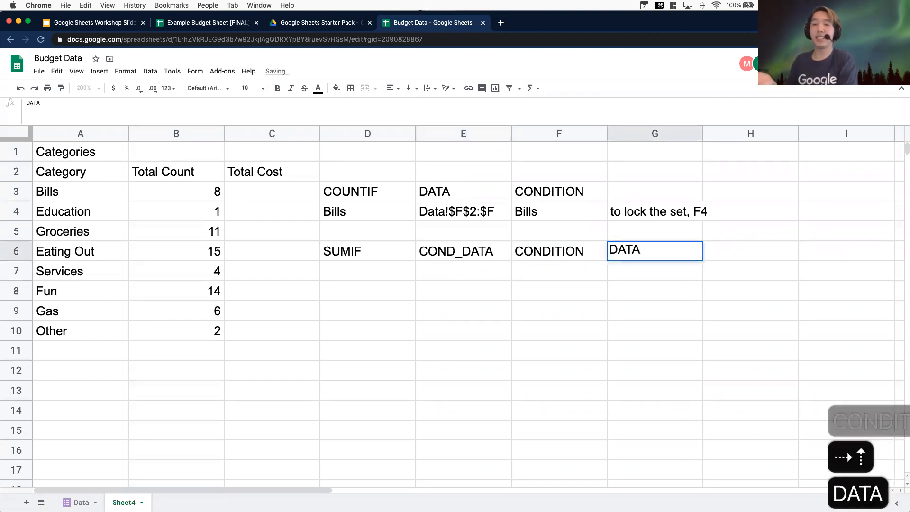
key("Return")
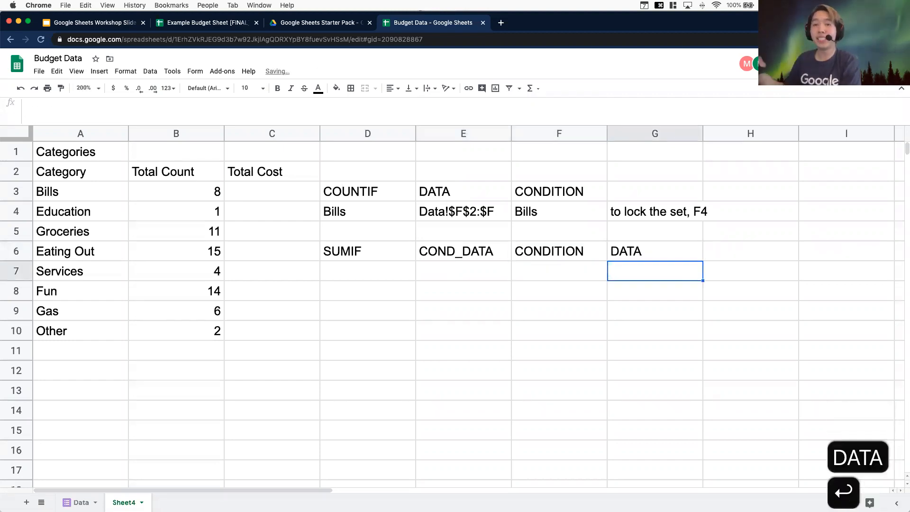
Enter Bills in D7 as the SUMIF example condition
left_click(475, 269)
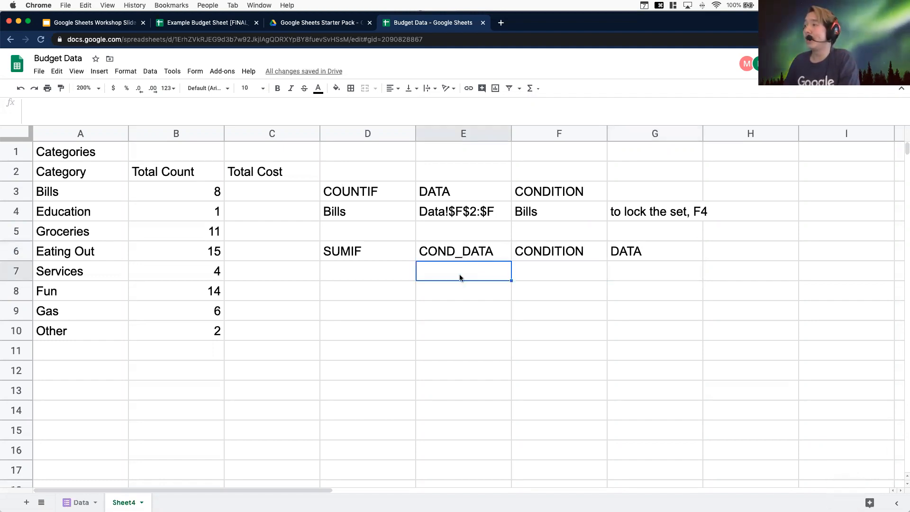
left_click(578, 274)
left_click(697, 266)
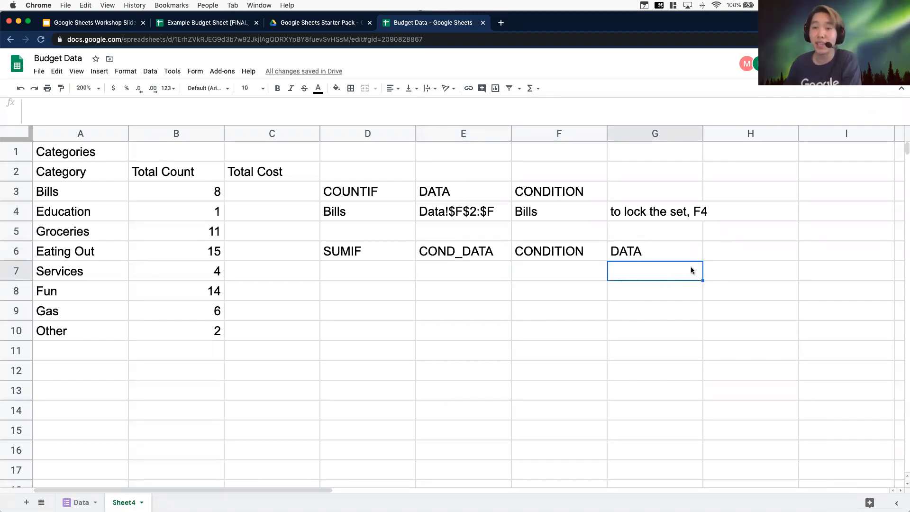
left_click(350, 278)
type("Bills")
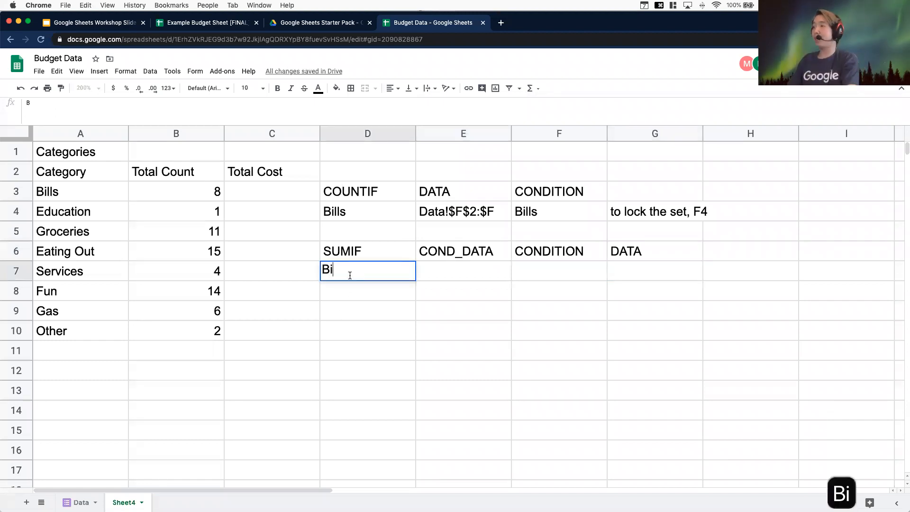
key("Return")
Check the Category and Cost columns on the Data sheet against the range in E4
left_click(487, 264)
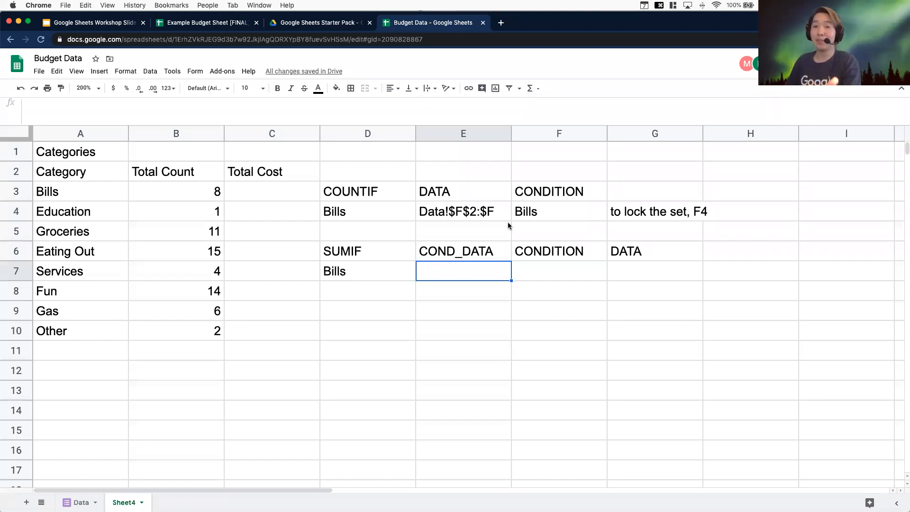
left_click(460, 218)
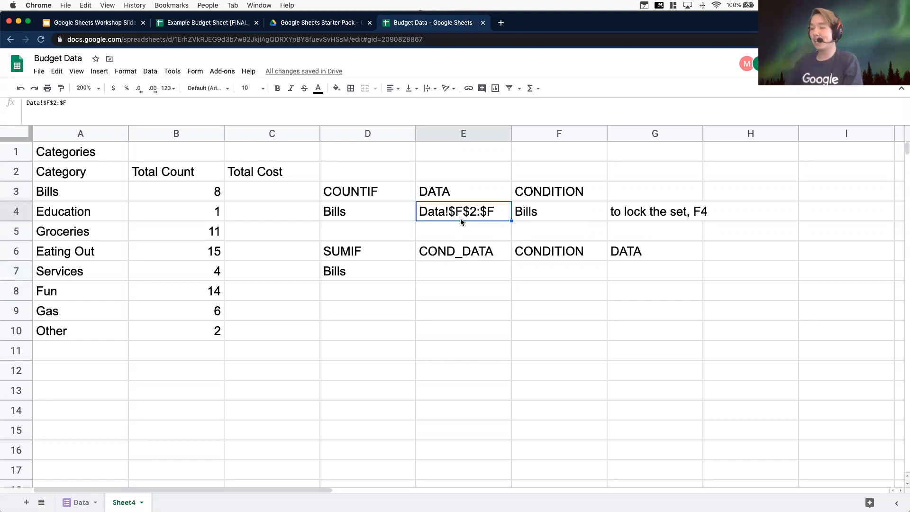
left_click(80, 502)
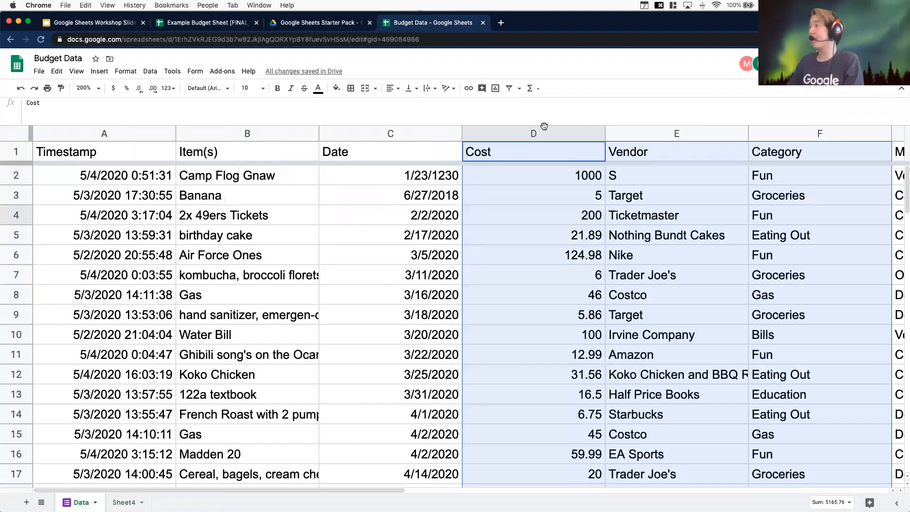
left_click(707, 336)
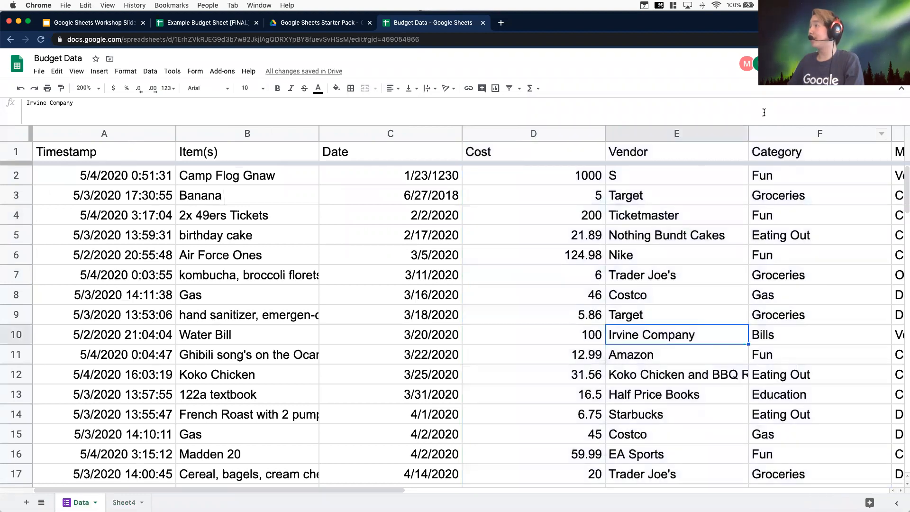
left_click(775, 130)
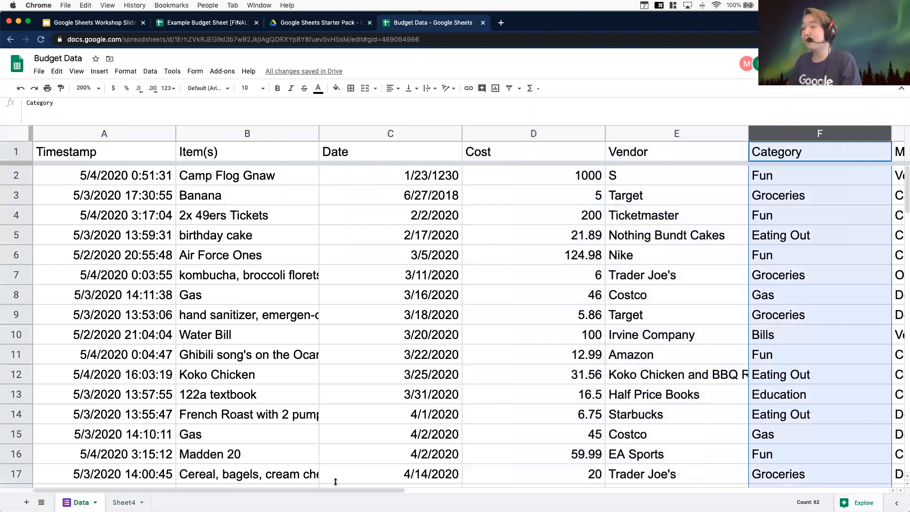
left_click(124, 502)
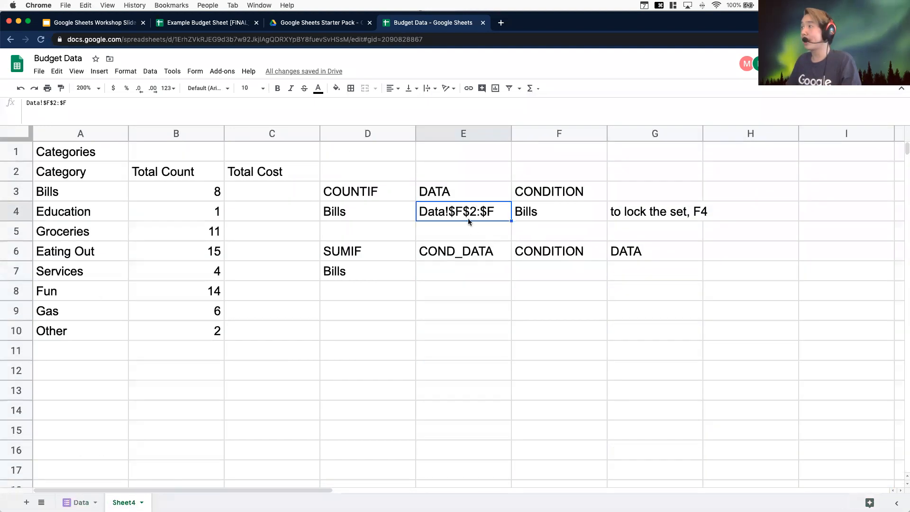
type("c")
left_click(478, 273)
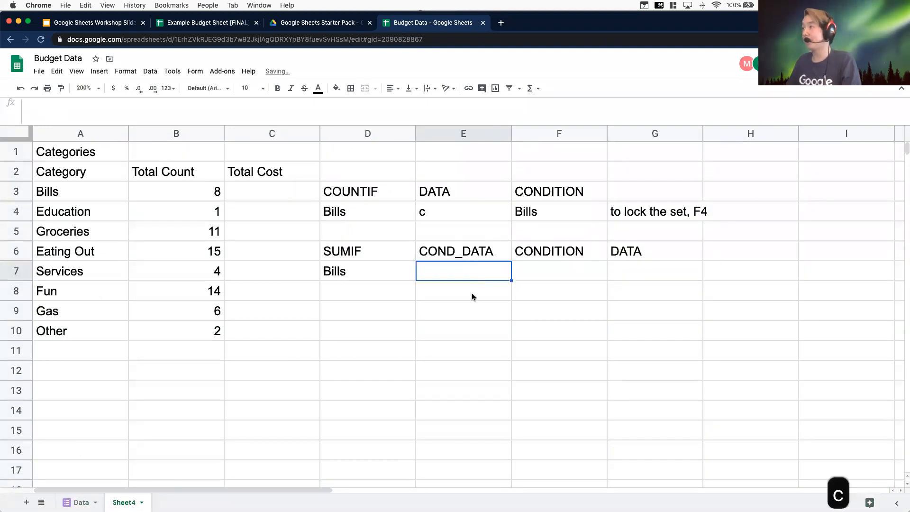
key("super+z")
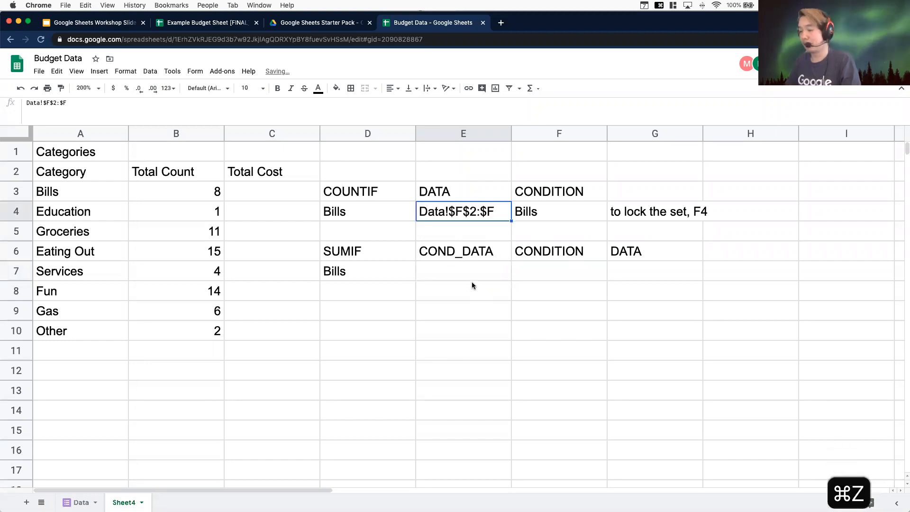
Copy the COUNTIF range from E4 into E7 and the Bills condition from F4 into F7
key("super+c")
left_click(474, 279)
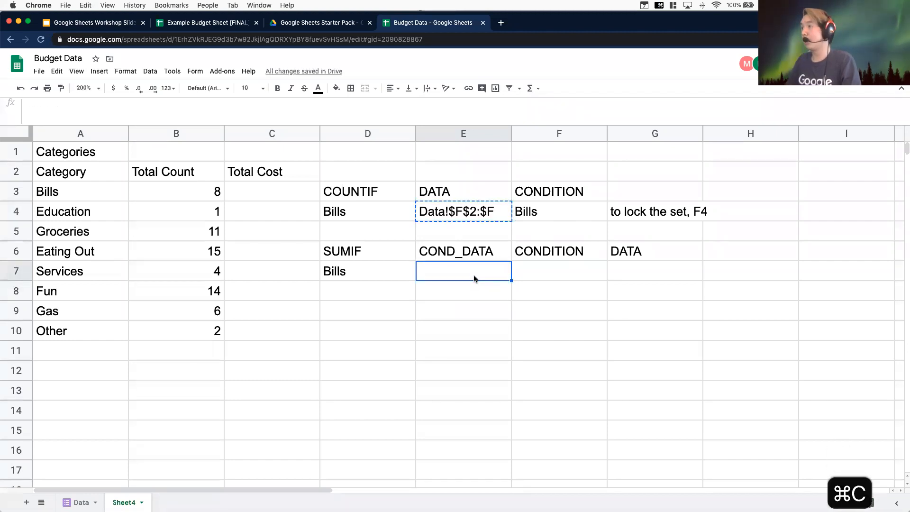
key("super+v")
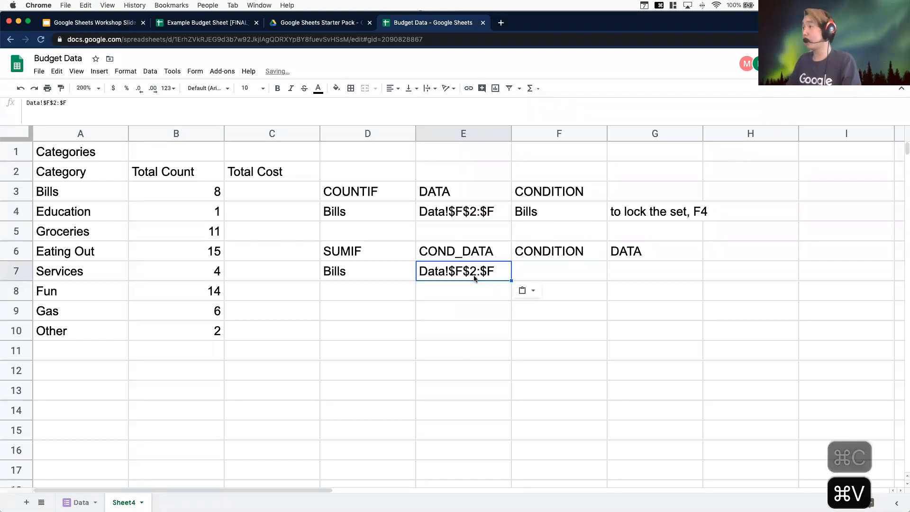
left_click(529, 206)
key("super+c")
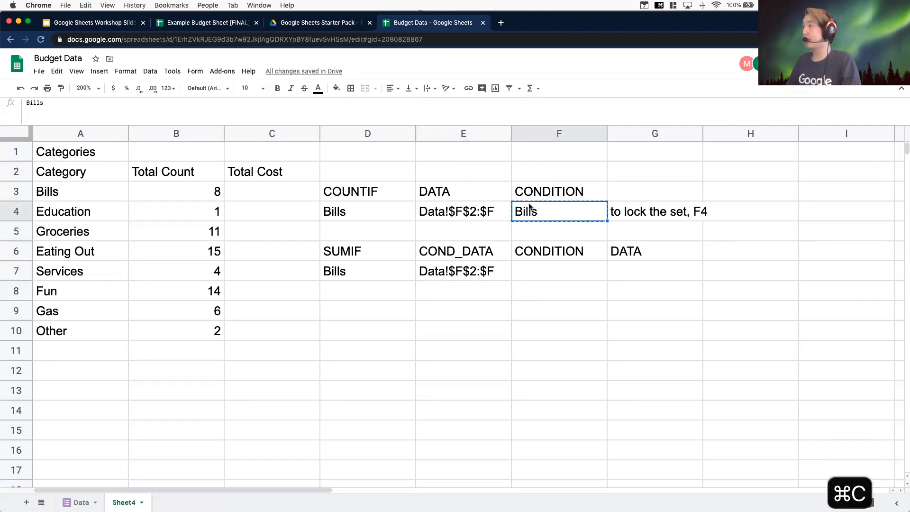
left_click(520, 270)
key("super+v")
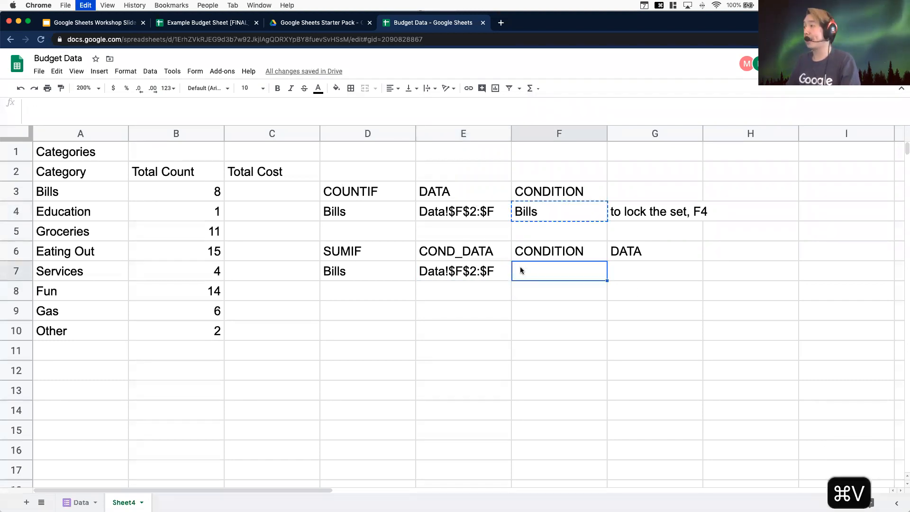
Enter Data!D2:D in G7 as the SUMIF data range after checking the Cost column on the Data sheet
left_click(623, 270)
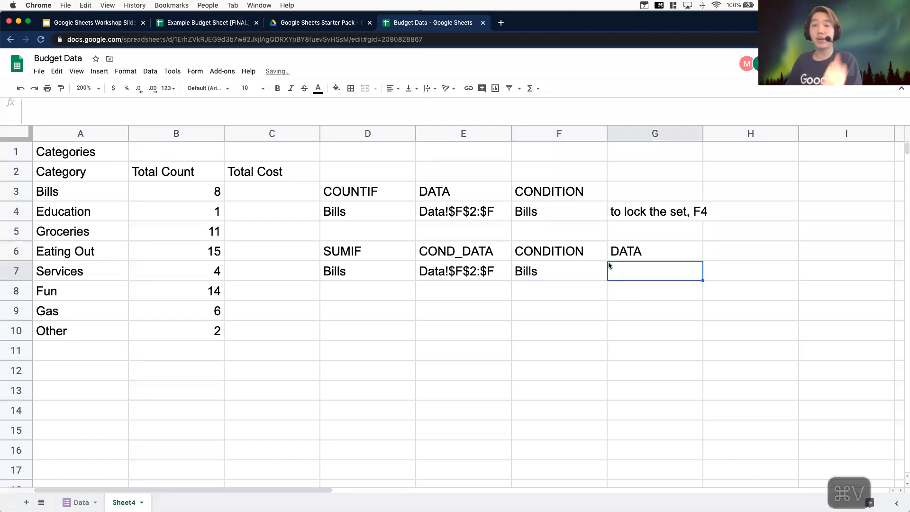
left_click(441, 271)
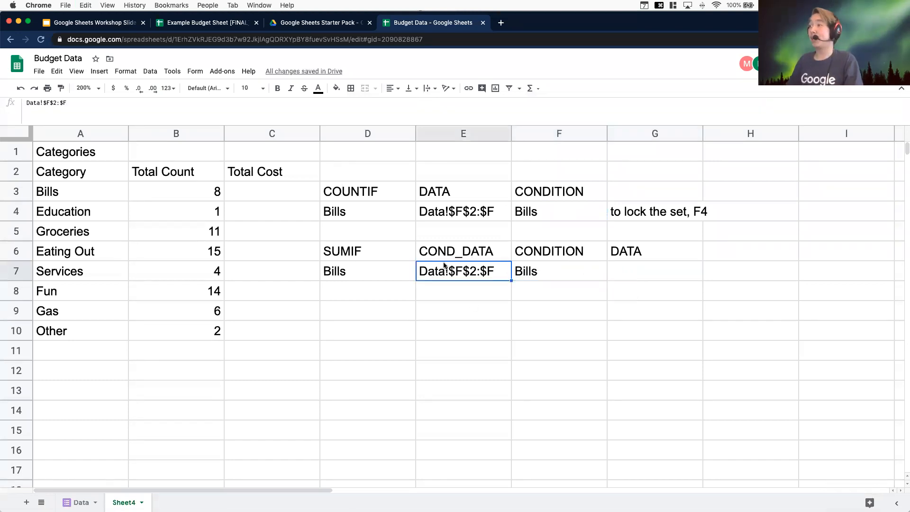
left_click(82, 502)
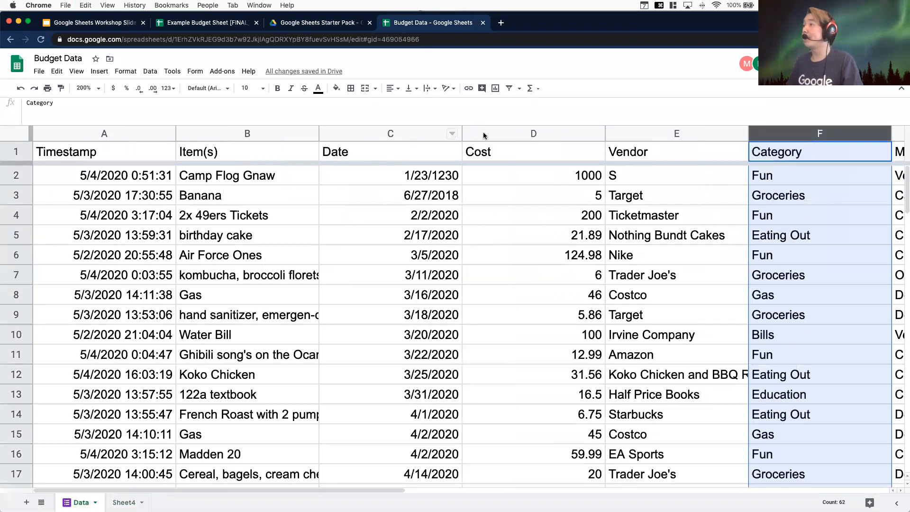
left_click(483, 132)
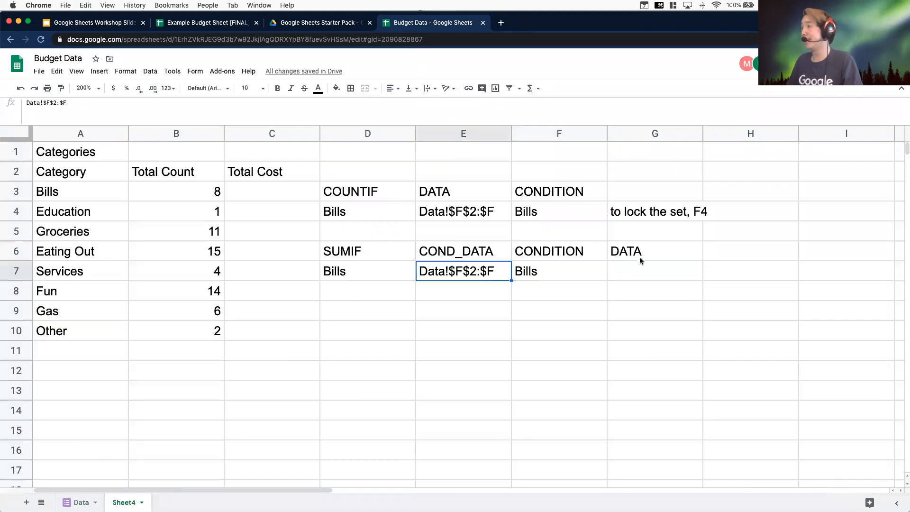
left_click(671, 269)
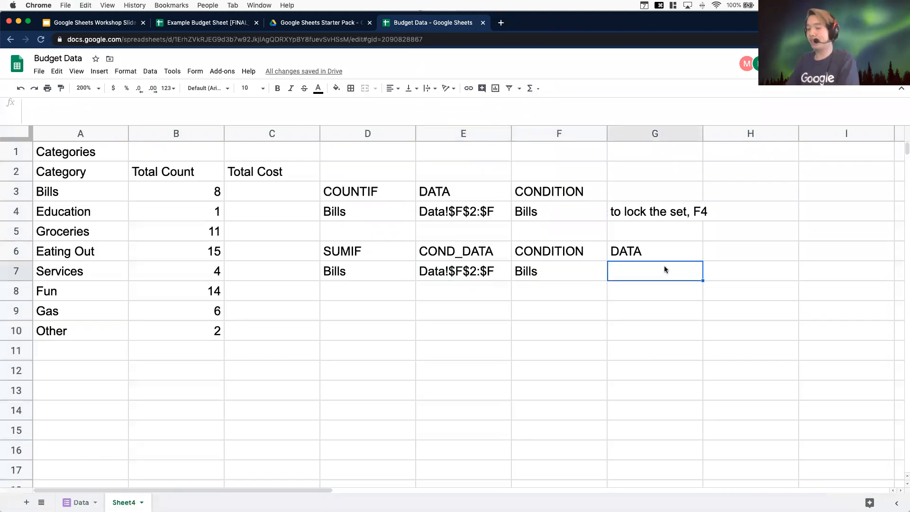
type("Data@")
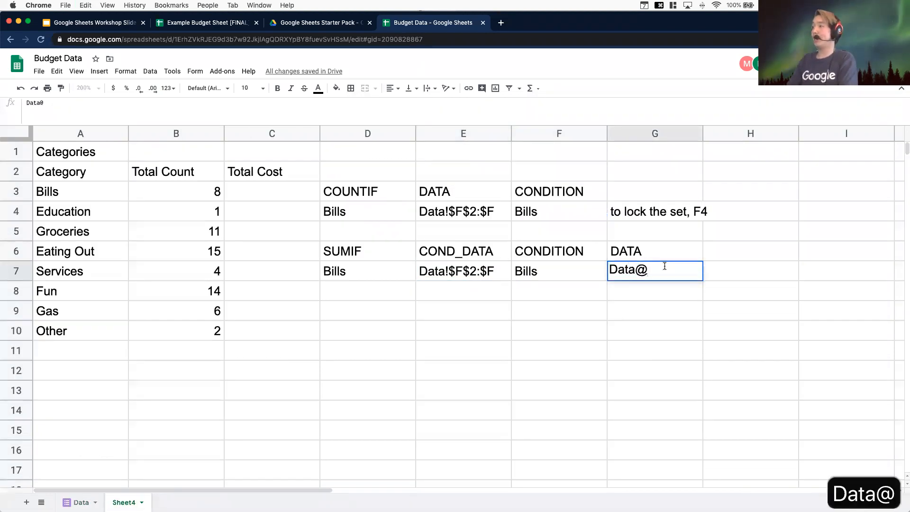
key("BackSpace")
type("!D2:")
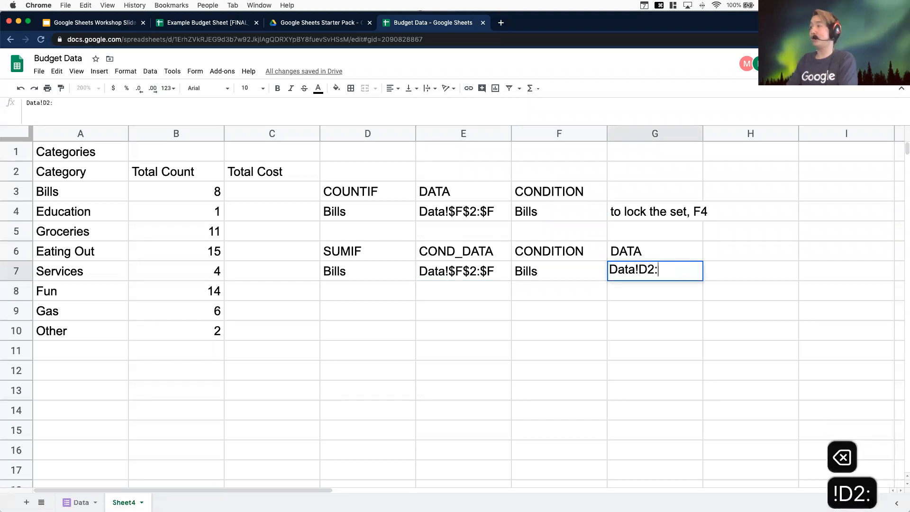
type("D")
key("Return")
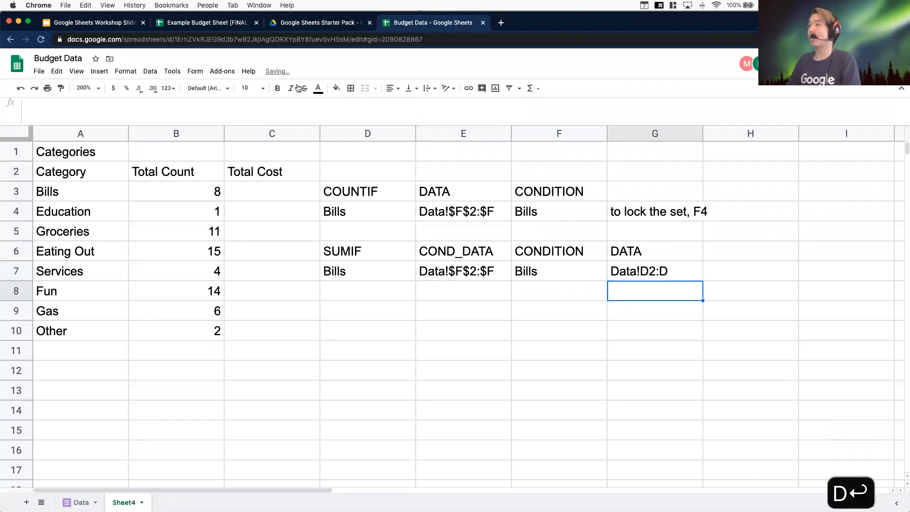
Start a SUMIF formula in C3 with the locked criteria range Data!$F$2:$F
left_click(284, 184)
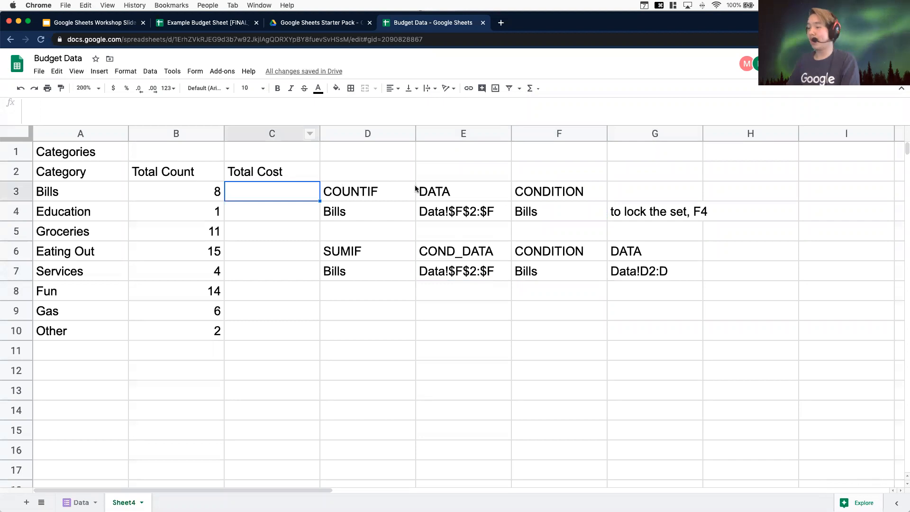
type("=SUMIF(")
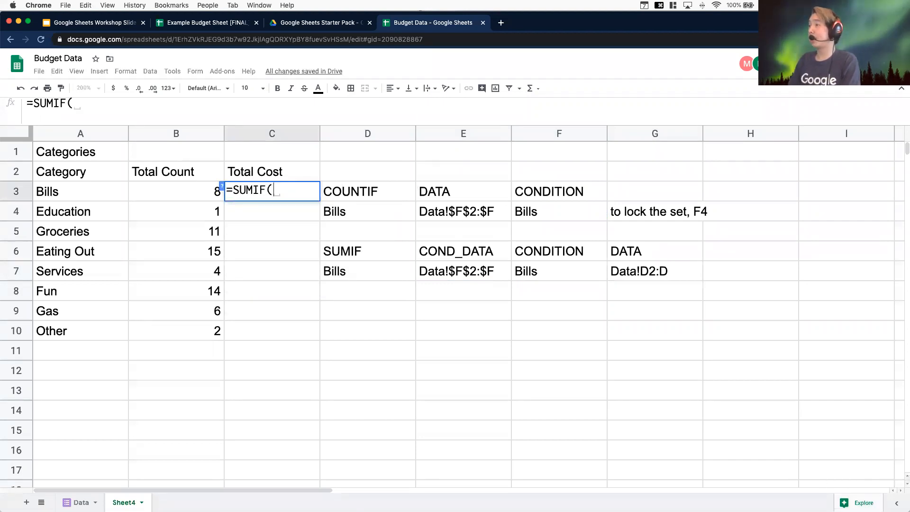
type("Data!")
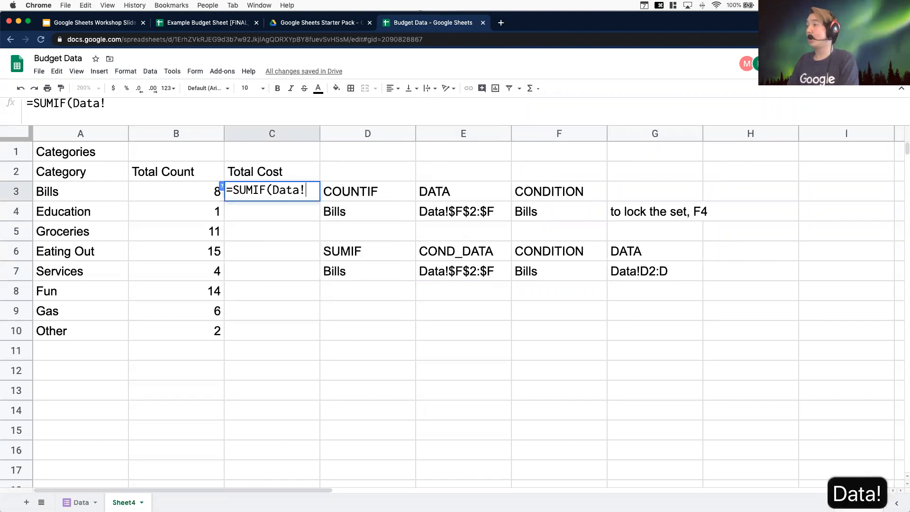
type("F2:F")
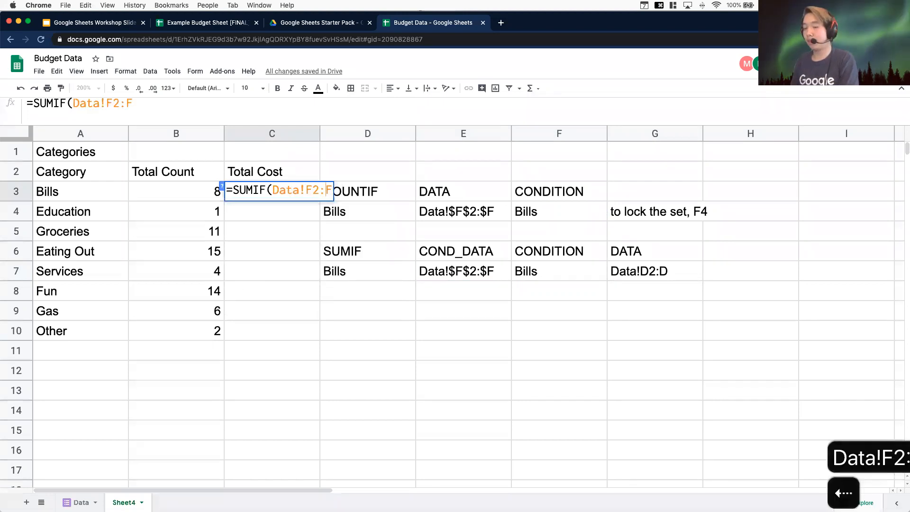
key("Left")
key("F4")
key("Right")
key("Left")
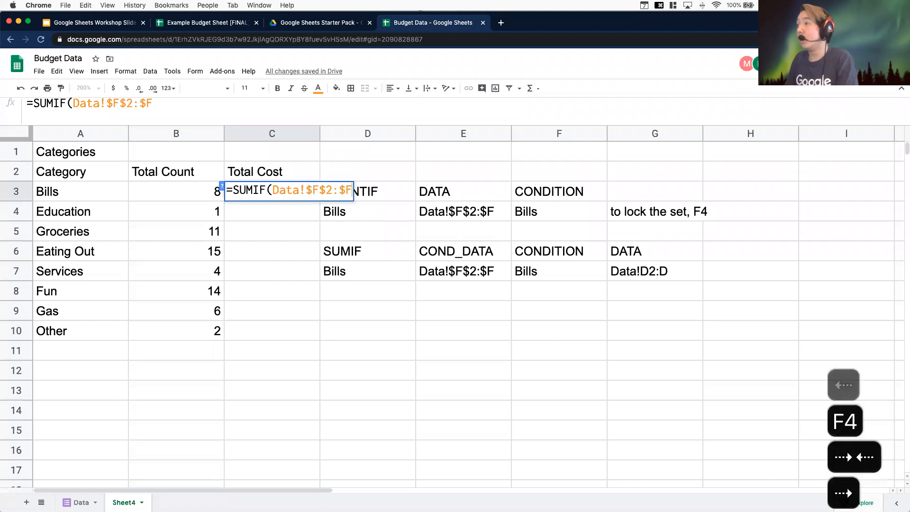
key("Right")
Complete C3's SUMIF with criterion A3 and the locked sum range Data!$D$2:$D
type(",A3, Data!D")
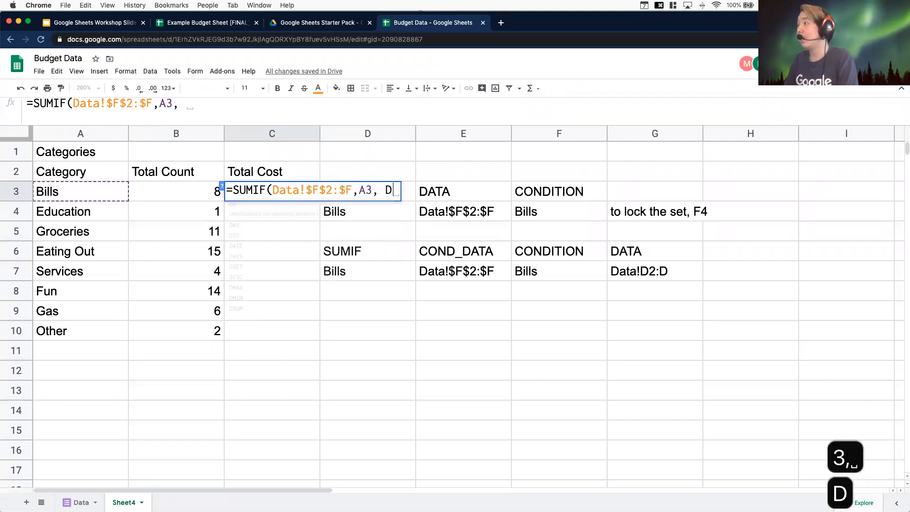
type("2\"D")
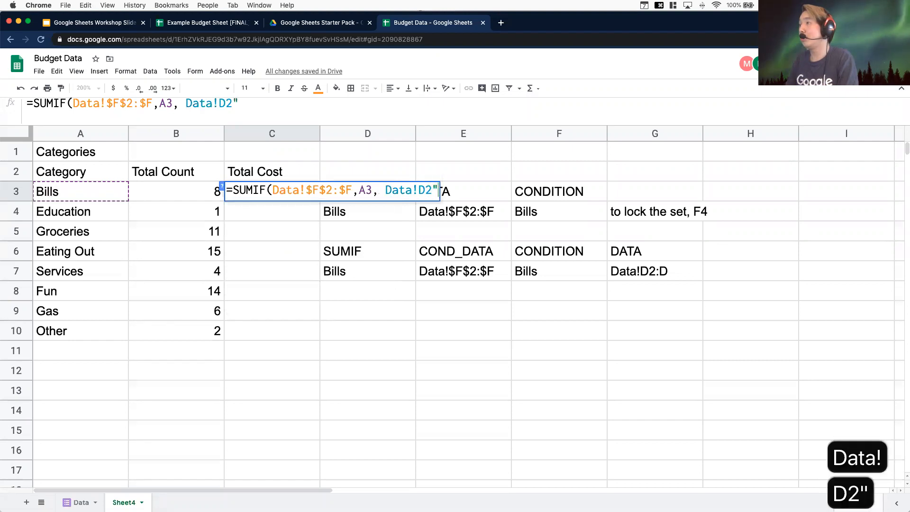
key("BackSpace")
key("BackSpace")
type(":D")
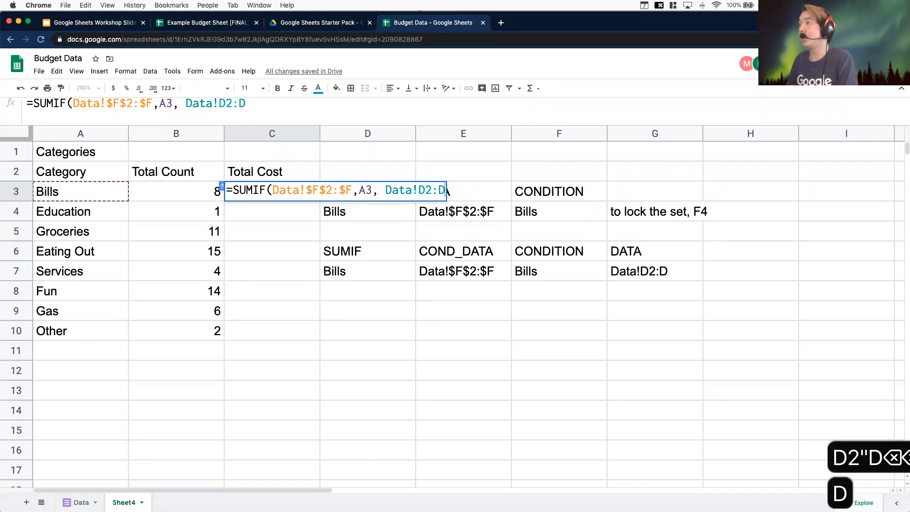
key("F4")
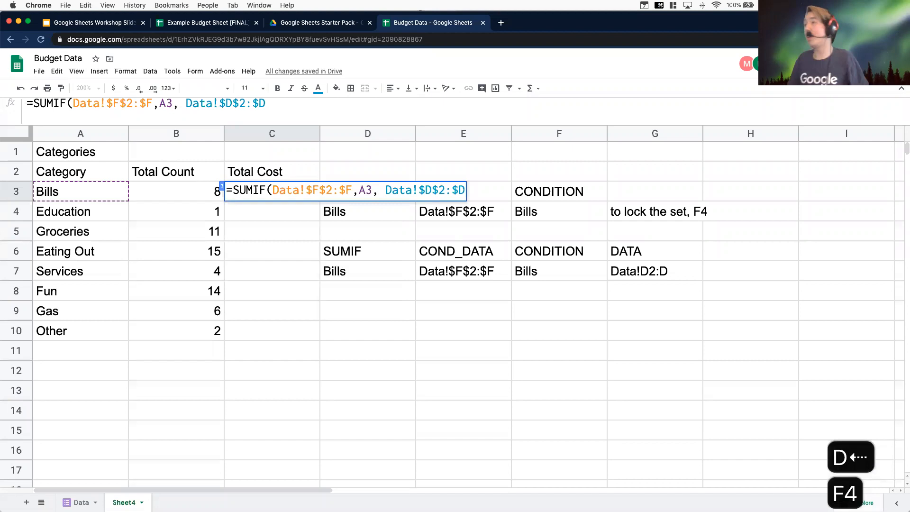
key("Return")
Enter the SUMIF formula in C3 and format its result as currency
key("Up")
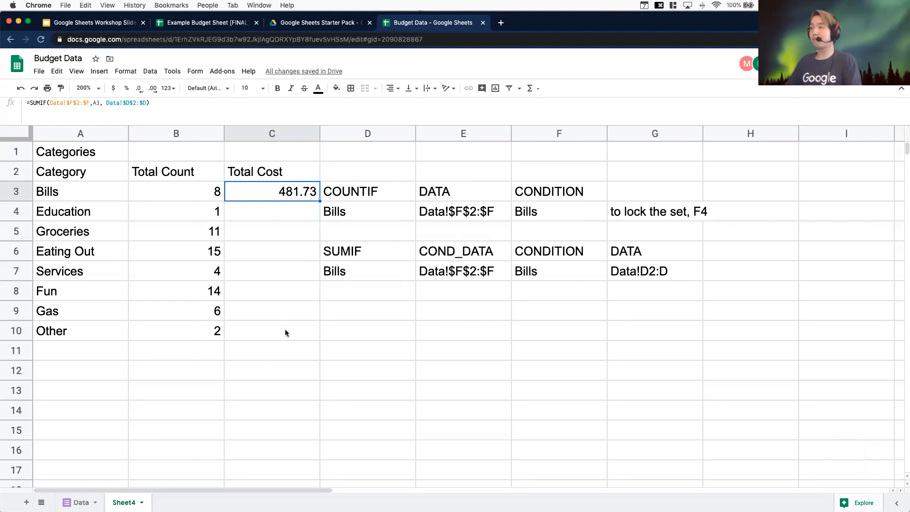
left_click(114, 90)
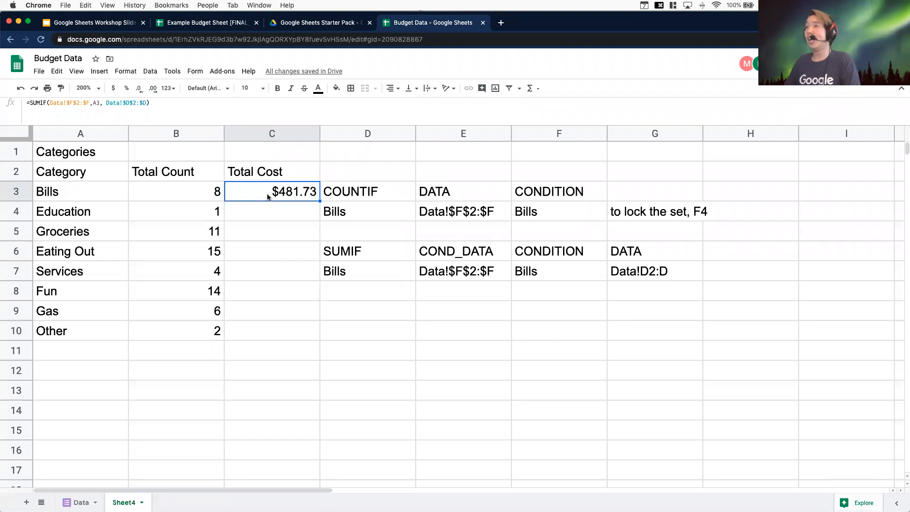
Copy C3's SUMIF formula down into C4:C10 for the remaining categories
left_click(67, 102)
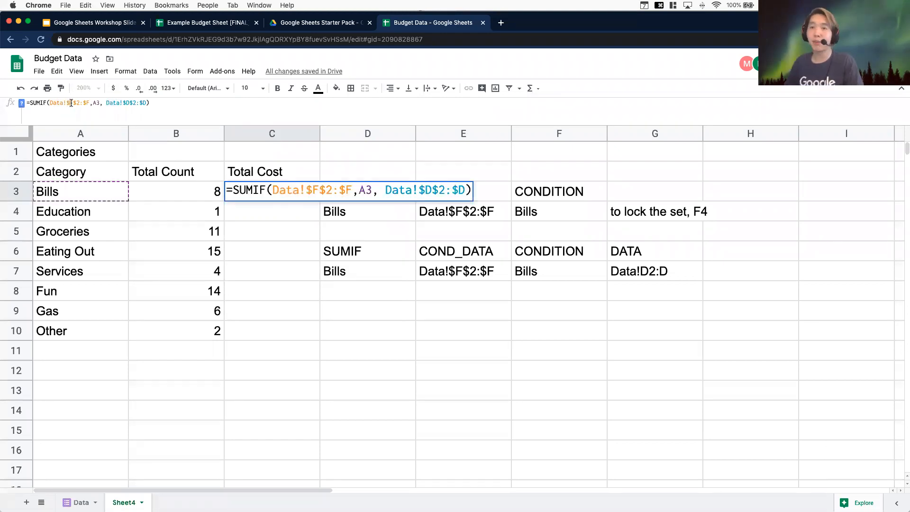
left_click(288, 264)
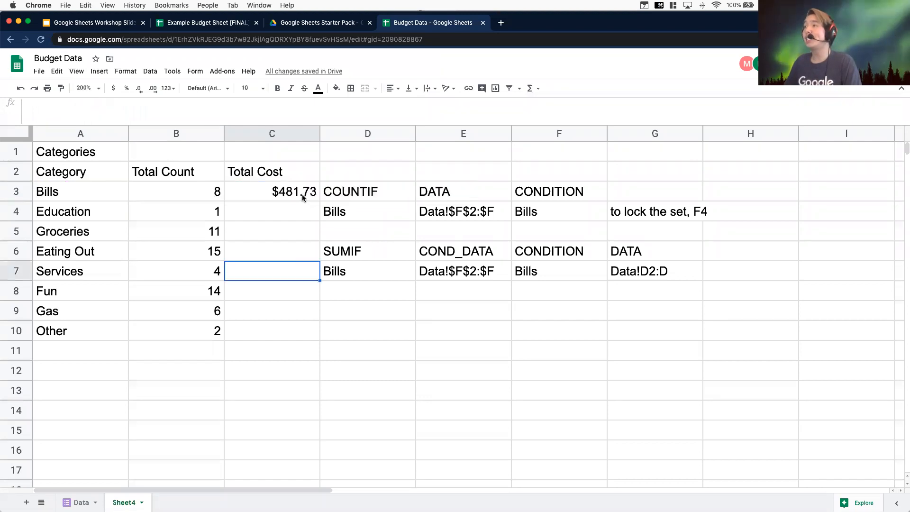
left_click(302, 194)
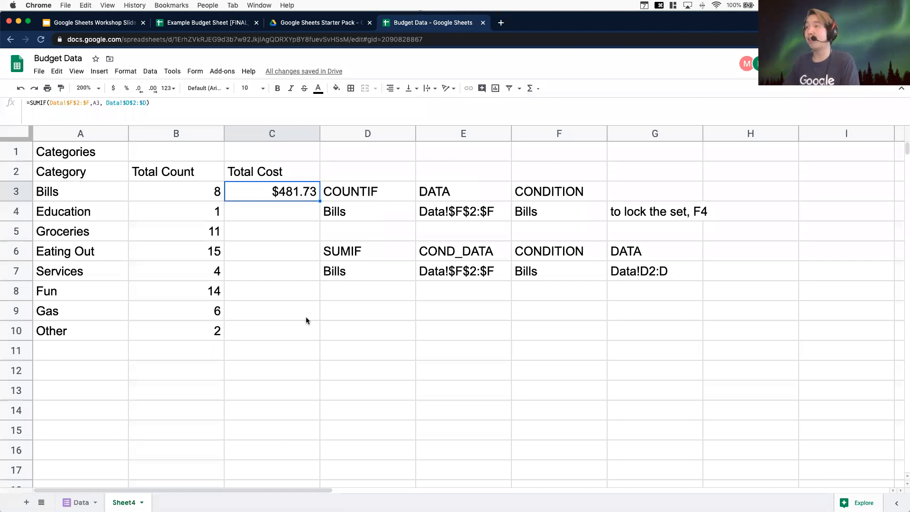
key("super+c")
left_click_drag(279, 216, 272, 332)
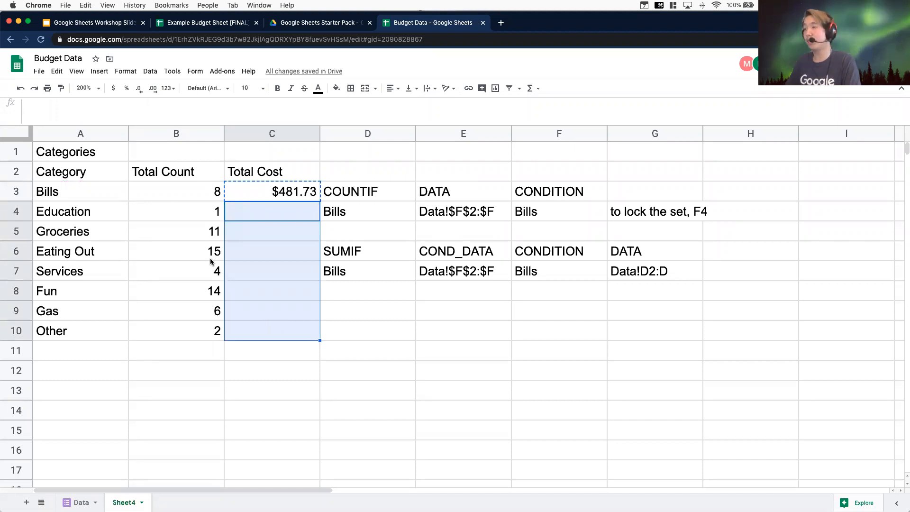
key("super+v")
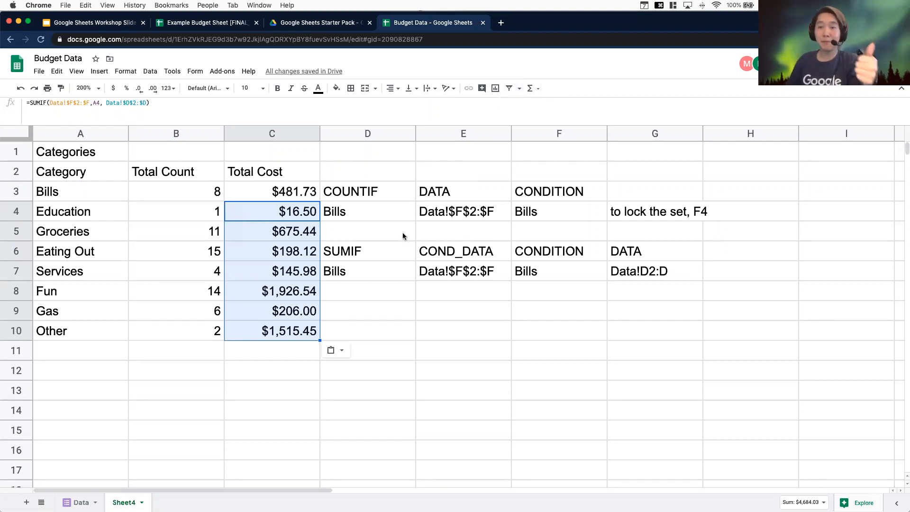
Insert an empty column before column D, between Total Cost and the helper notes
left_click(93, 419)
left_click(109, 365)
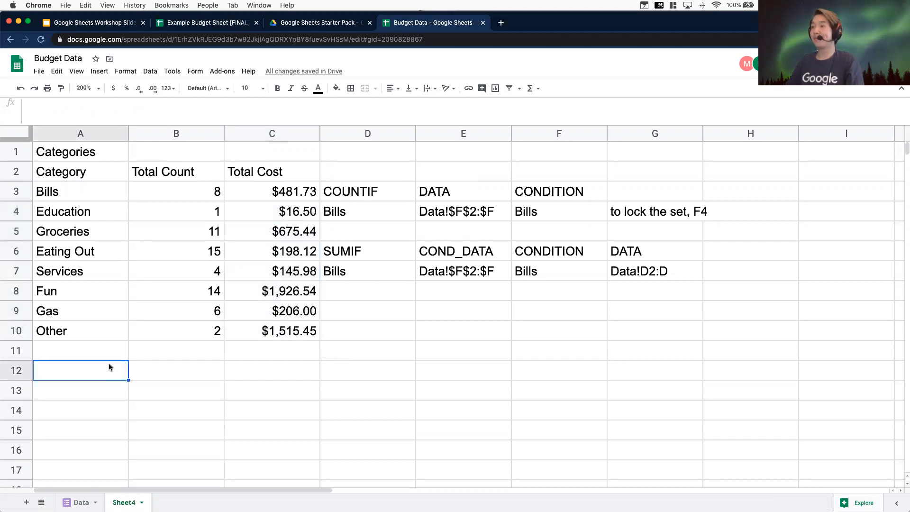
left_click(105, 356)
left_click_drag(379, 151, 661, 327)
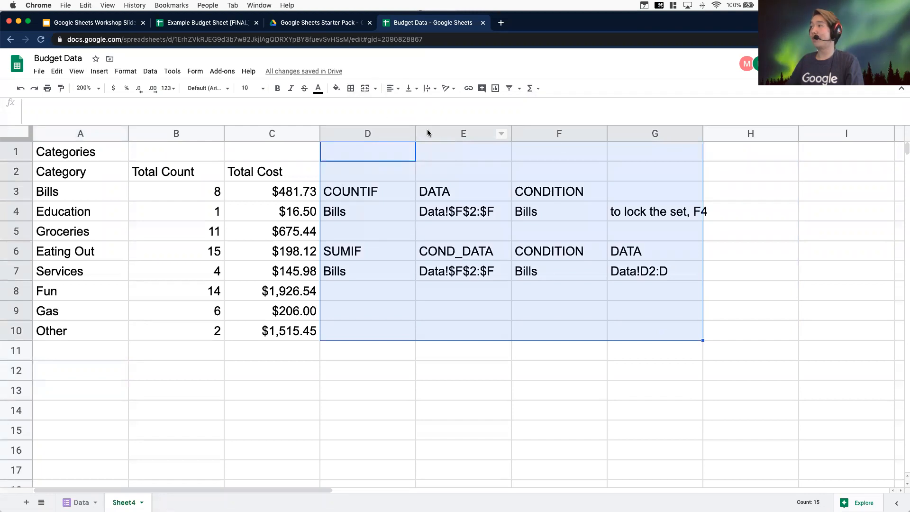
left_click(364, 132)
right_click(366, 134)
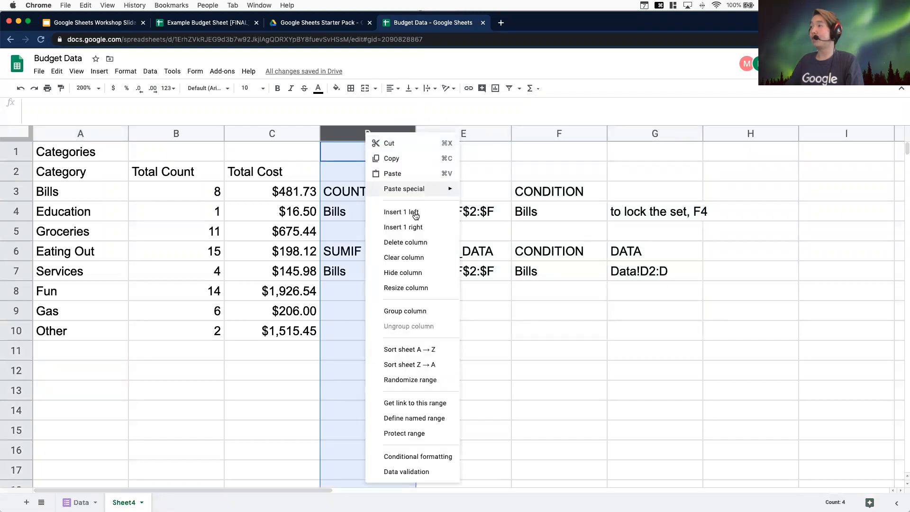
left_click(414, 215)
left_click(463, 390)
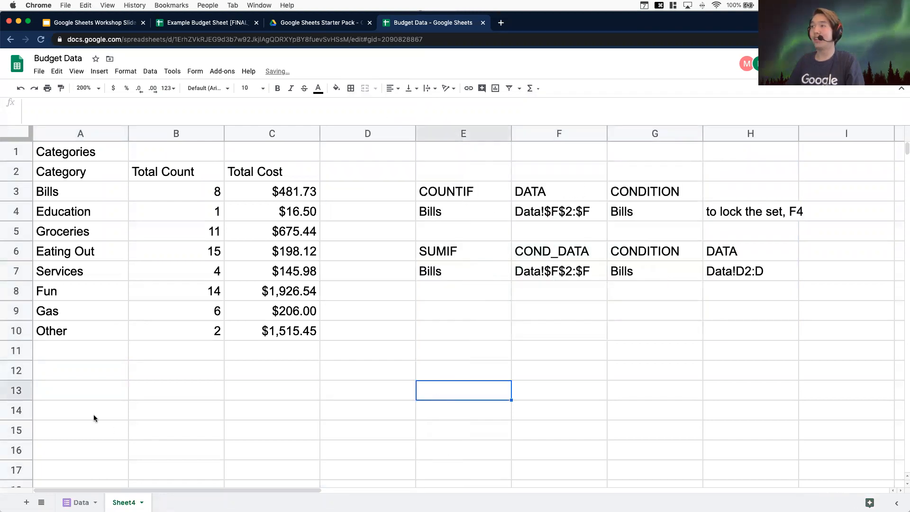
Clear the COUNTIF and SUMIF helper notes from E2:H9
left_click(439, 166)
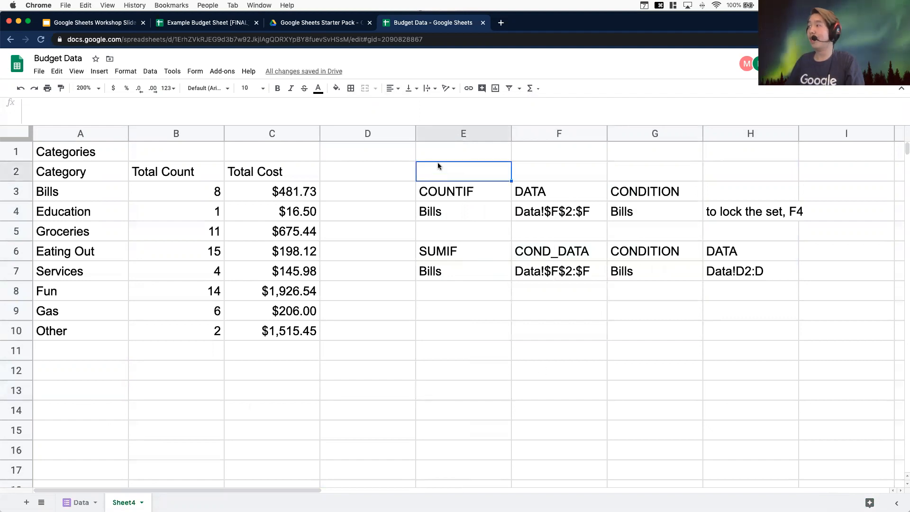
left_click_drag(442, 169, 781, 311)
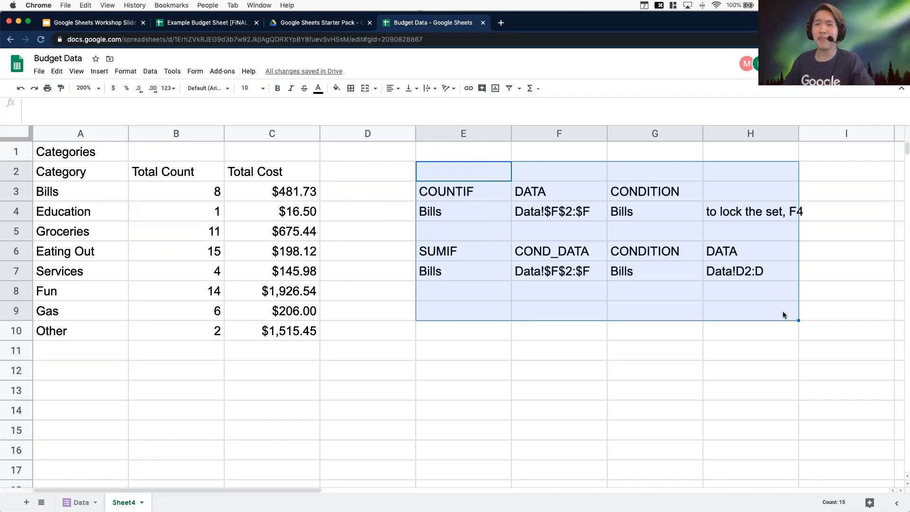
key("BackSpace")
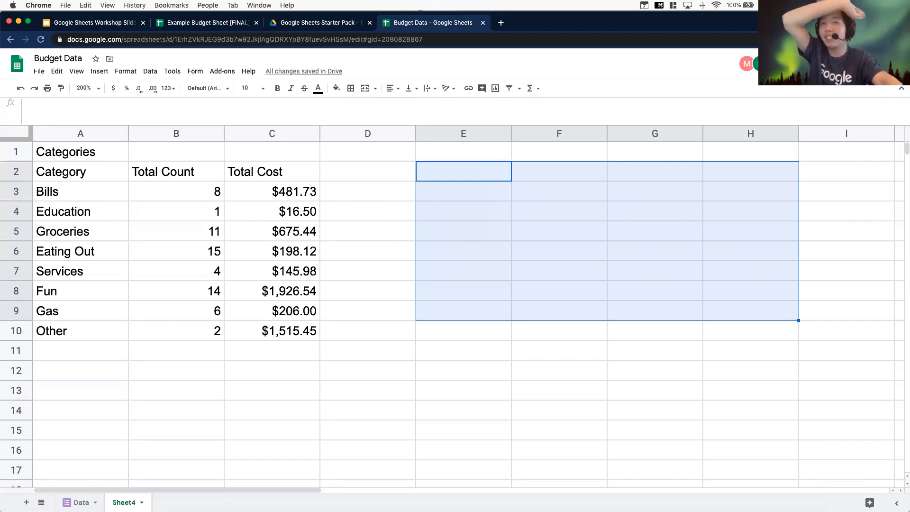
Inspect the Category, Total Count and Total Cost cells and their formulas in the summary table
left_click(583, 192)
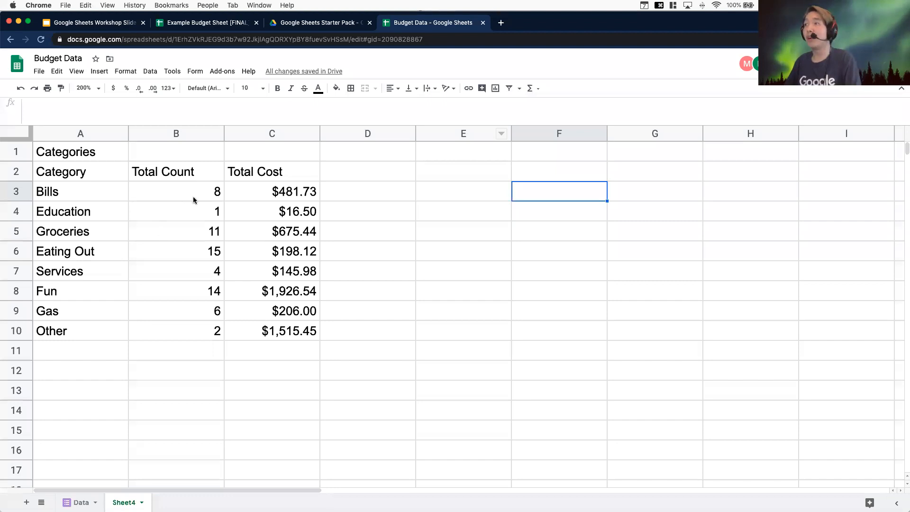
left_click_drag(294, 327, 68, 194)
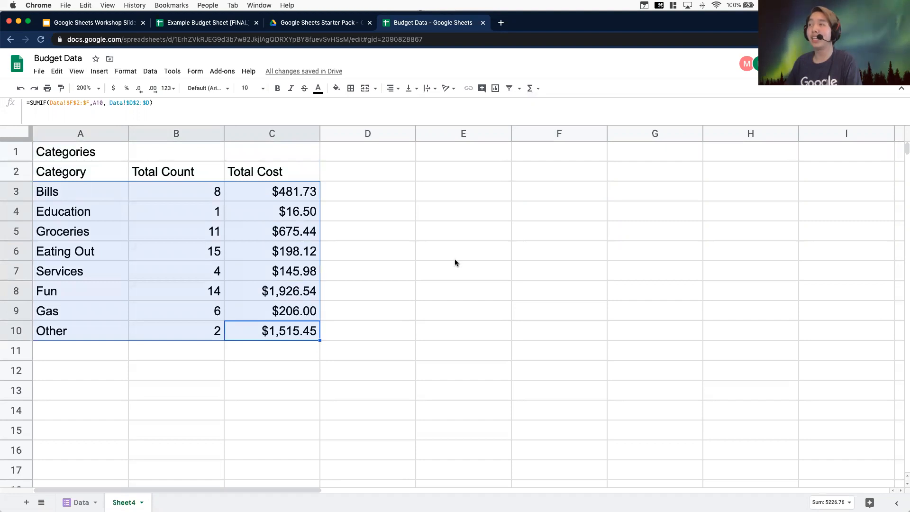
left_click(455, 258)
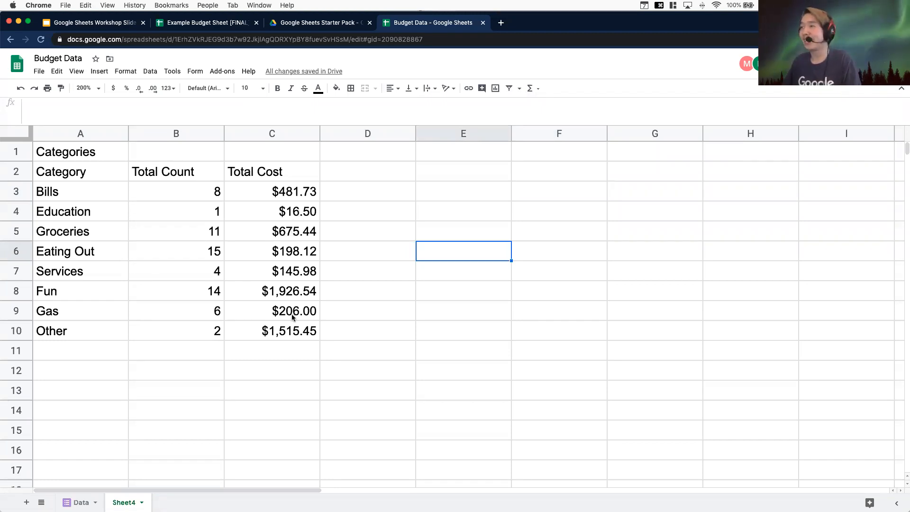
left_click(290, 329)
left_click(75, 330)
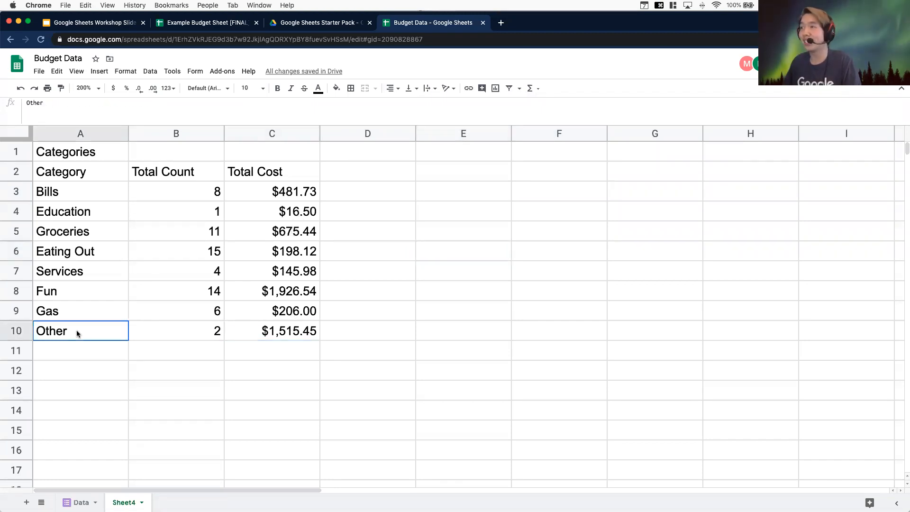
left_click(313, 339)
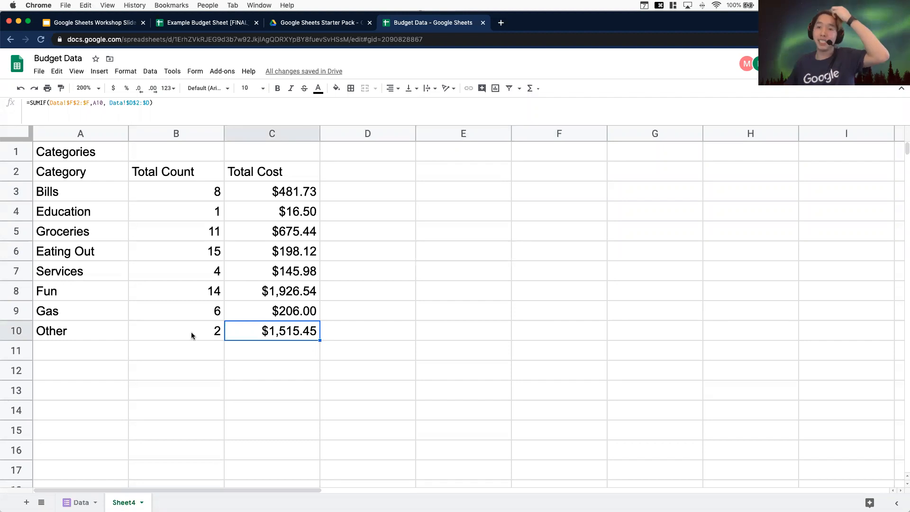
left_click(351, 311)
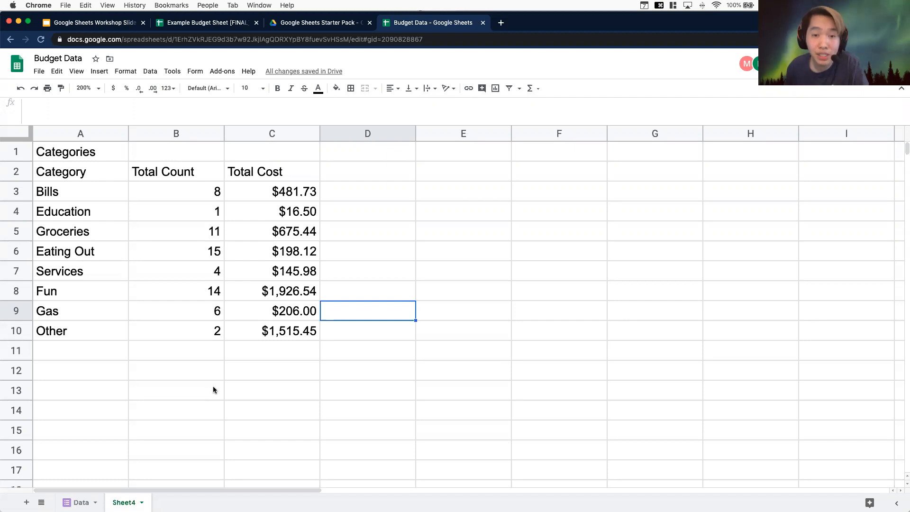
left_click(162, 271)
left_click(234, 277)
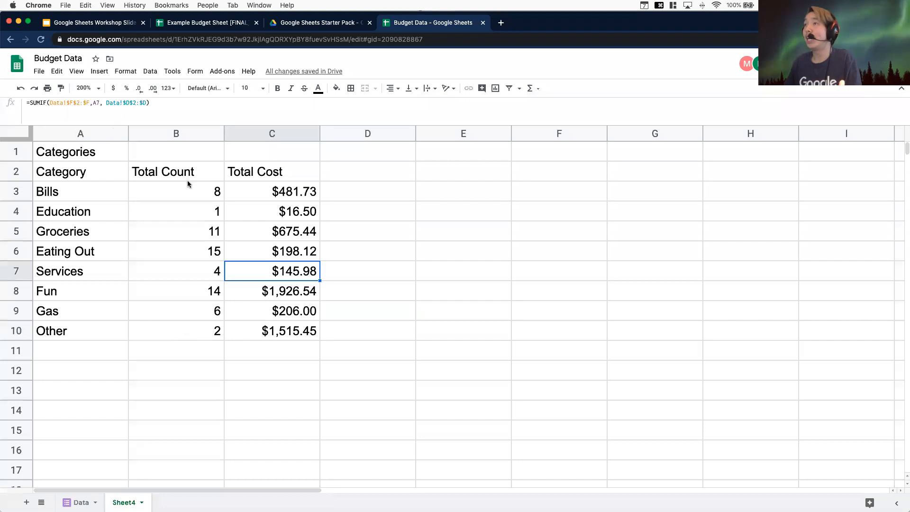
left_click(217, 189)
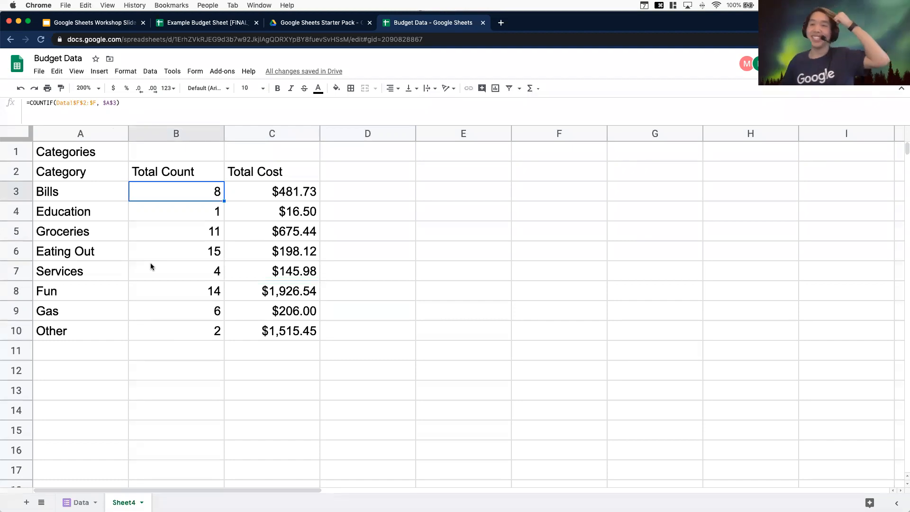
left_click(285, 344)
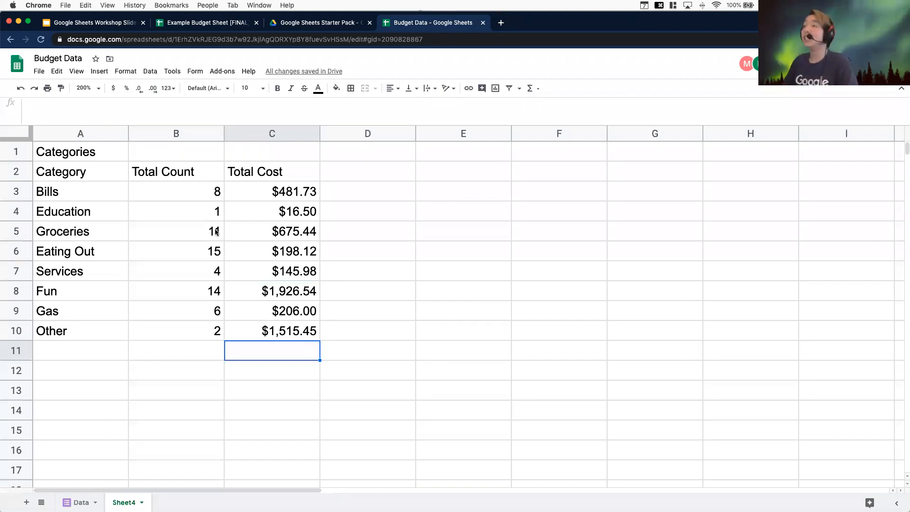
left_click(234, 208)
Insert an empty column before column A
left_click(76, 153)
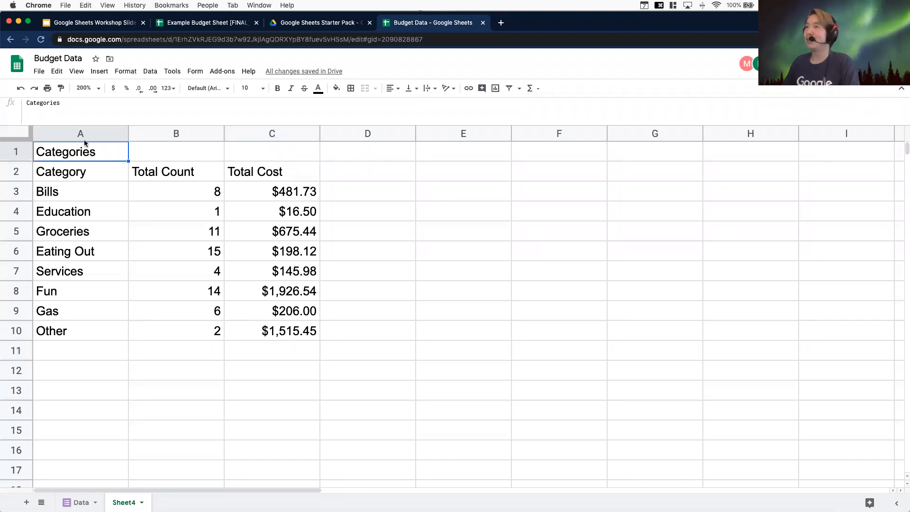
left_click(100, 134)
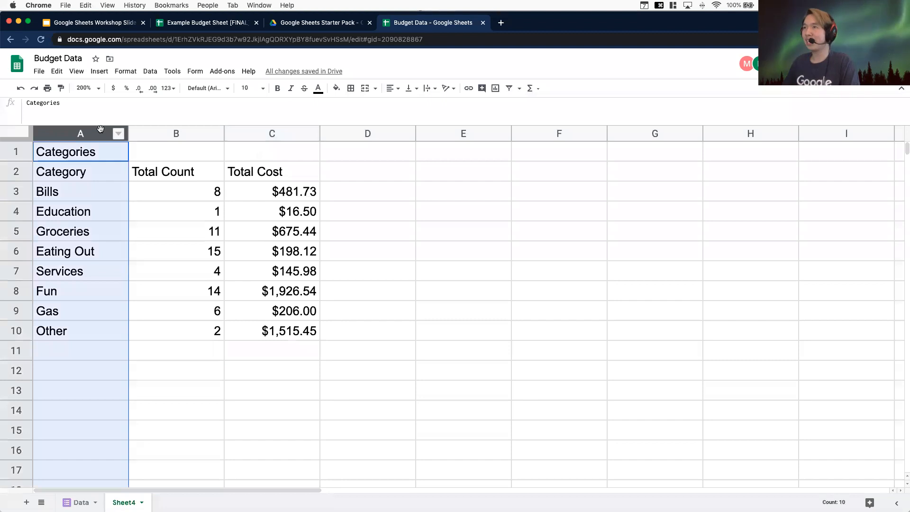
right_click(100, 132)
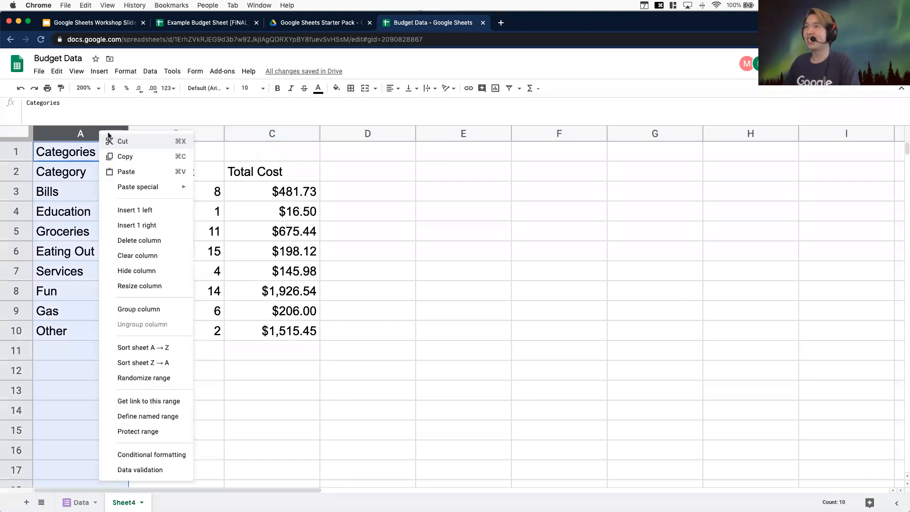
left_click(142, 211)
Insert an empty row above row 1
left_click(28, 152)
right_click(26, 154)
left_click(62, 233)
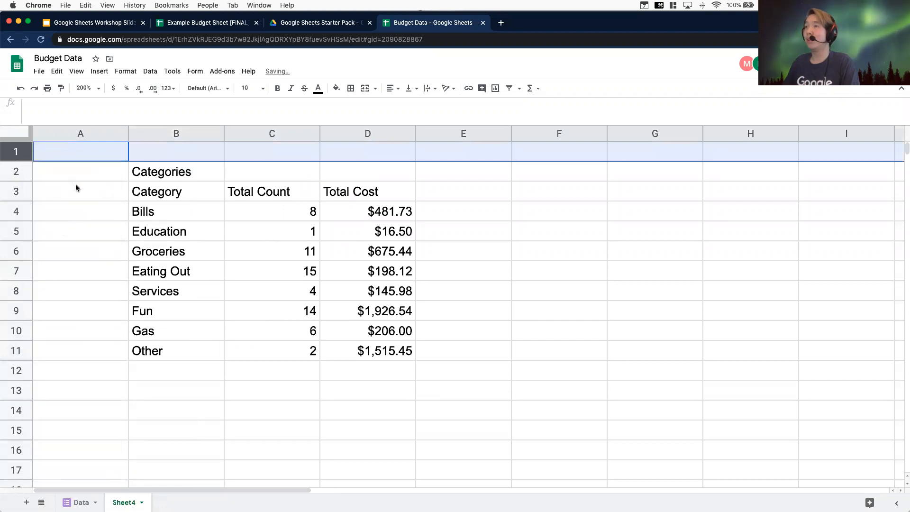
left_click(66, 136)
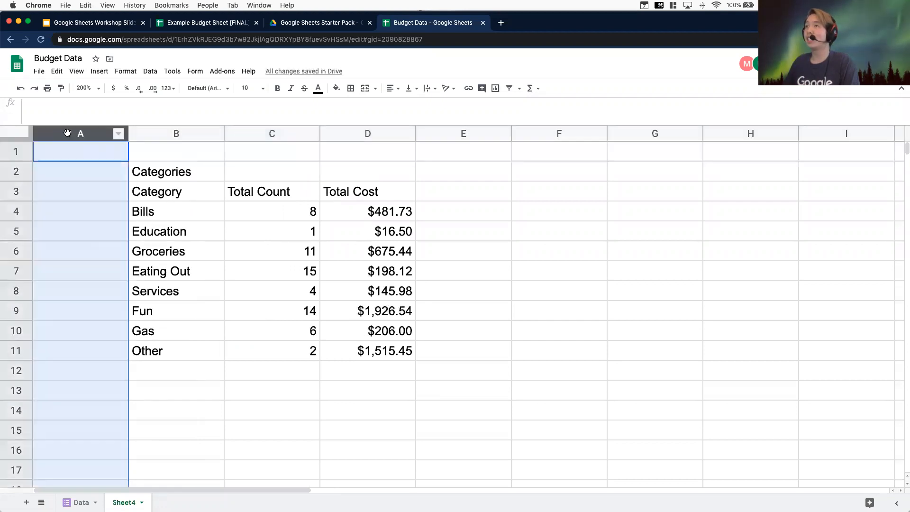
left_click(470, 131)
left_click(90, 134)
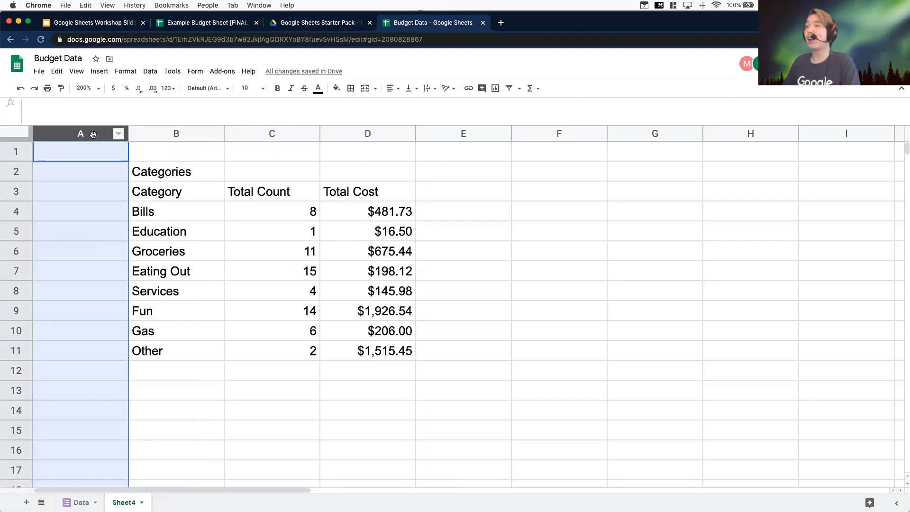
left_click(461, 135, "super")
right_click(468, 136)
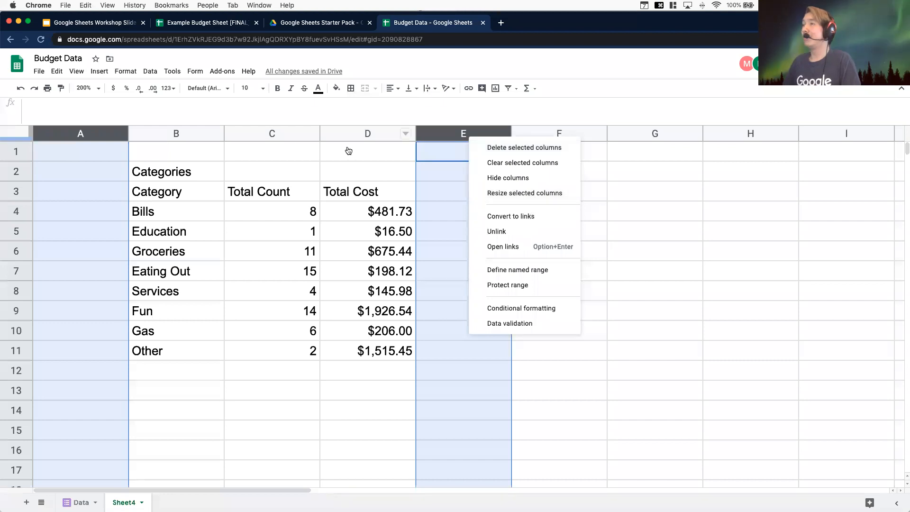
left_click(240, 142)
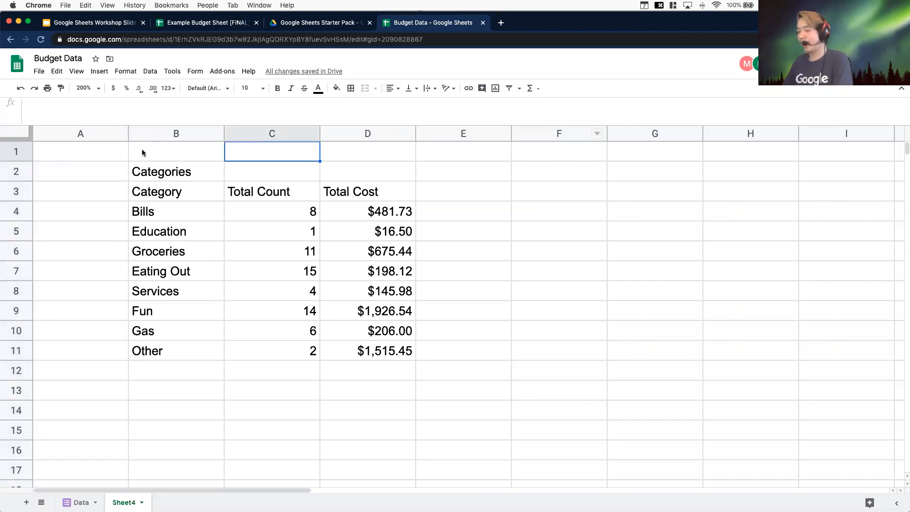
Resize columns A and E to 20 pixels wide
left_click(99, 135)
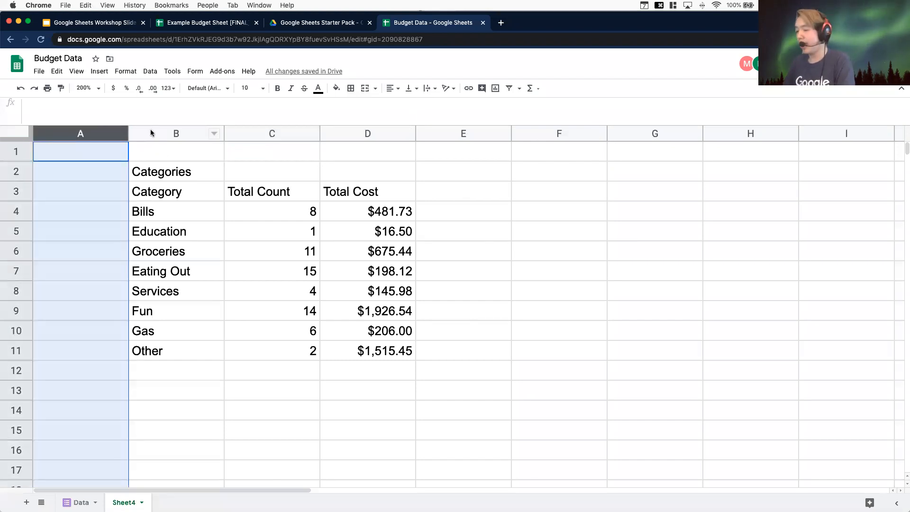
left_click(459, 133, "super")
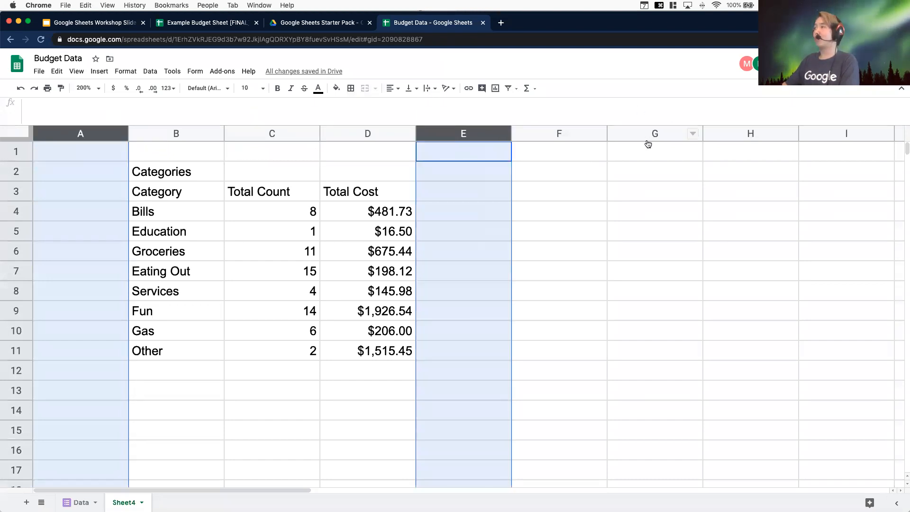
right_click(456, 130)
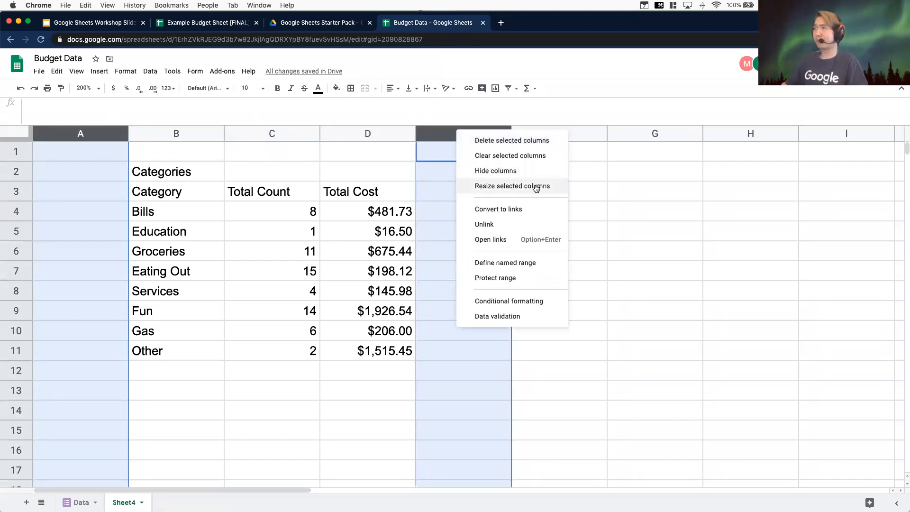
left_click(535, 187)
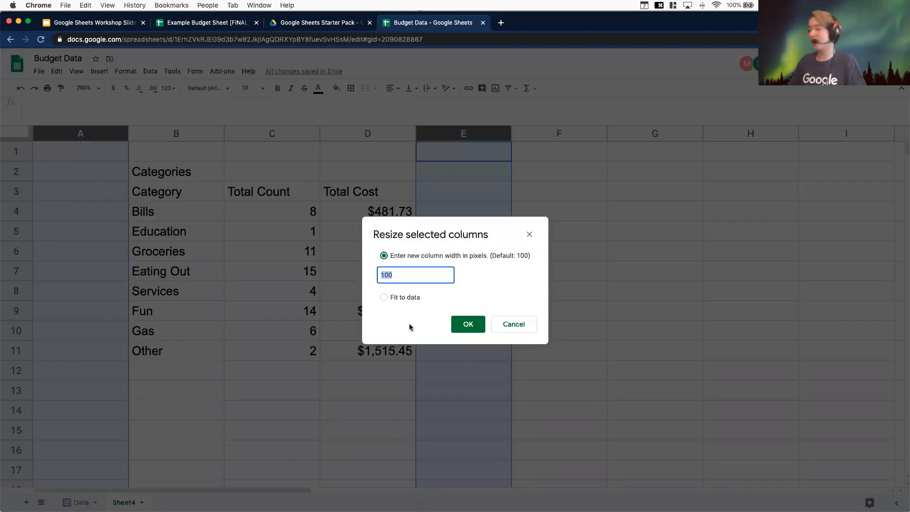
type("20")
key("Return")
left_click(448, 272)
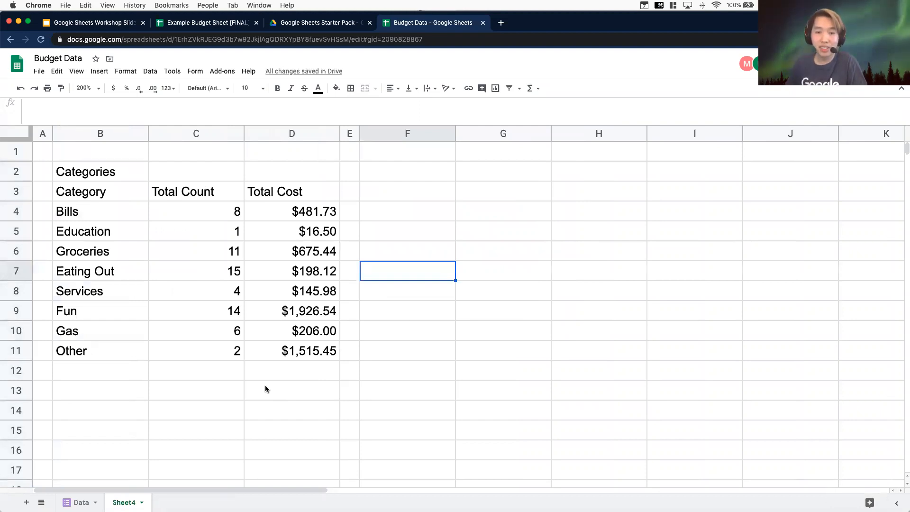
left_click(444, 299)
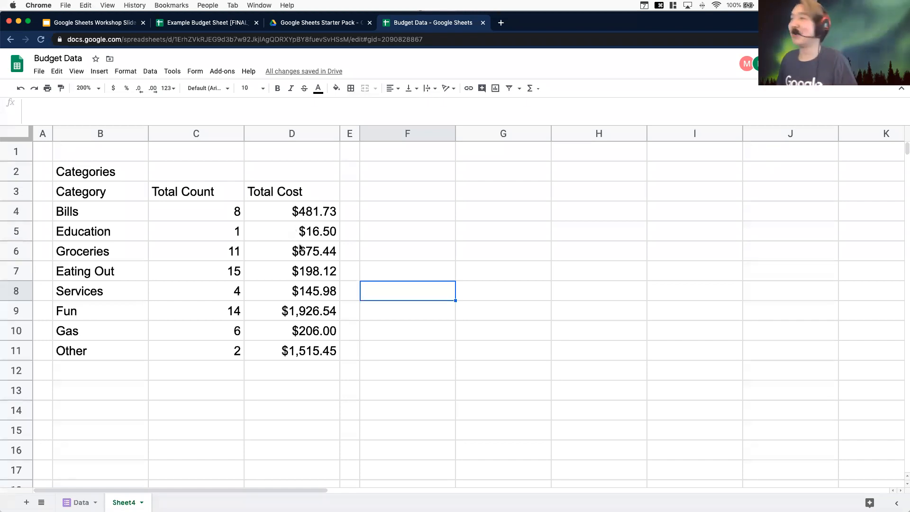
left_click(145, 219)
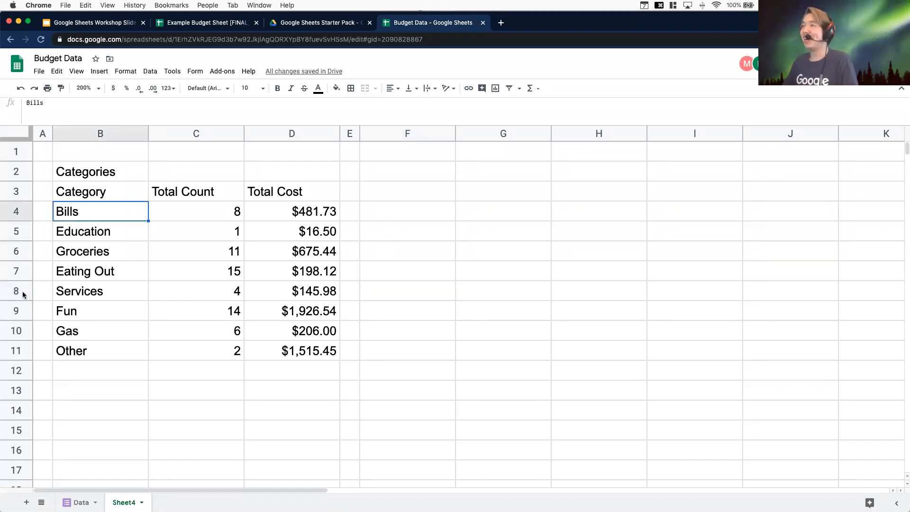
left_click(14, 391)
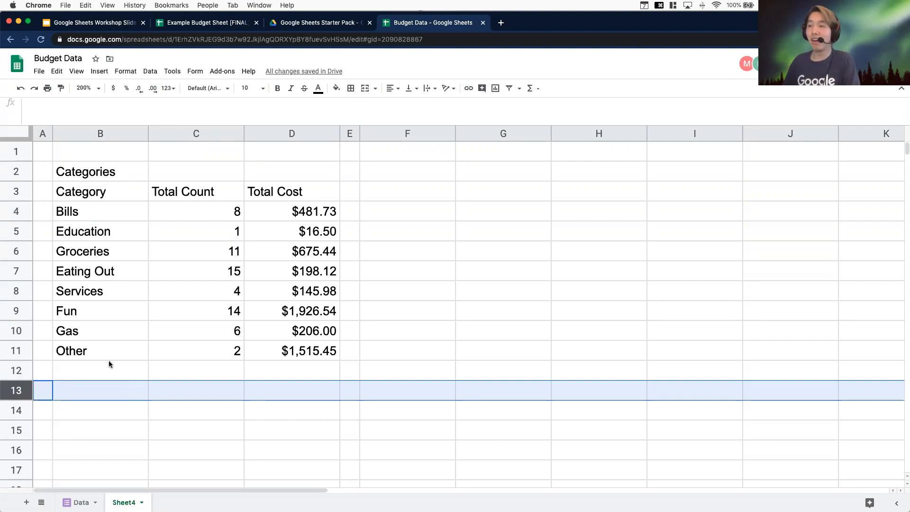
scroll(103, 356, "down", 20)
scroll(102, 356, "down", 20)
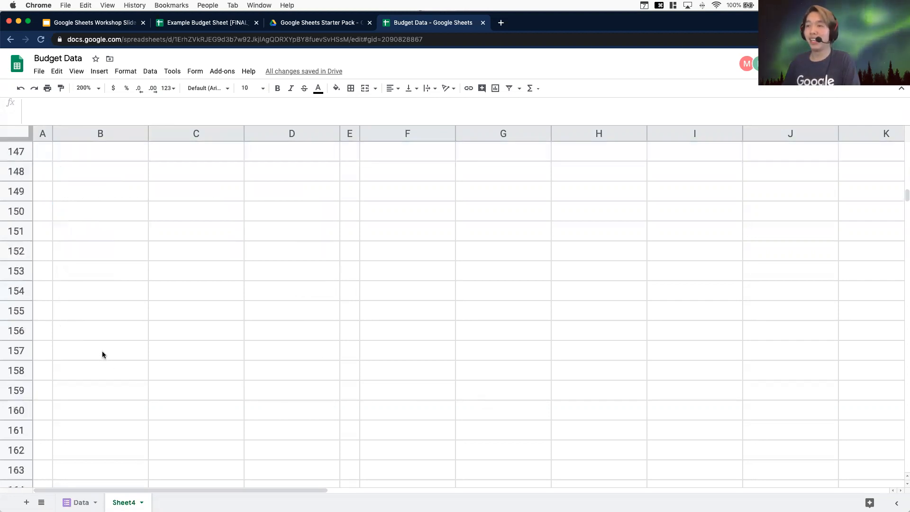
scroll(92, 352, "up", 20)
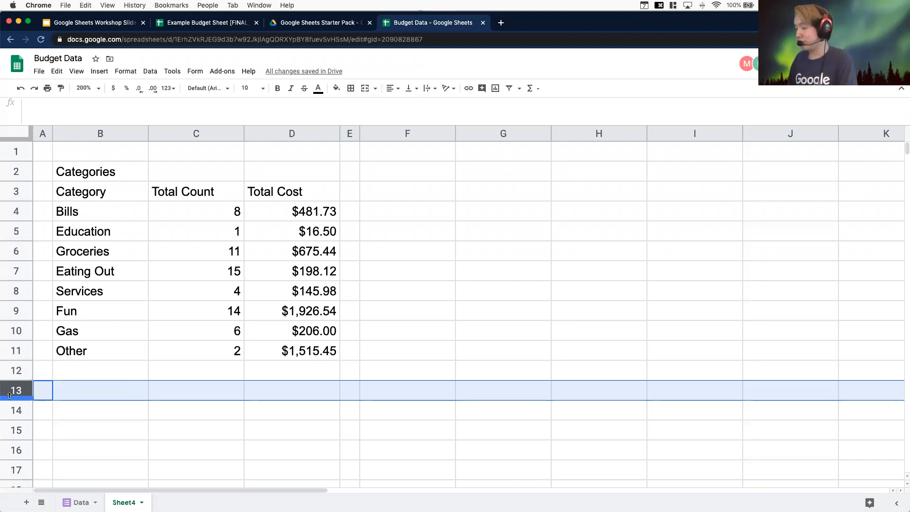
key("ctrl+shift+Down")
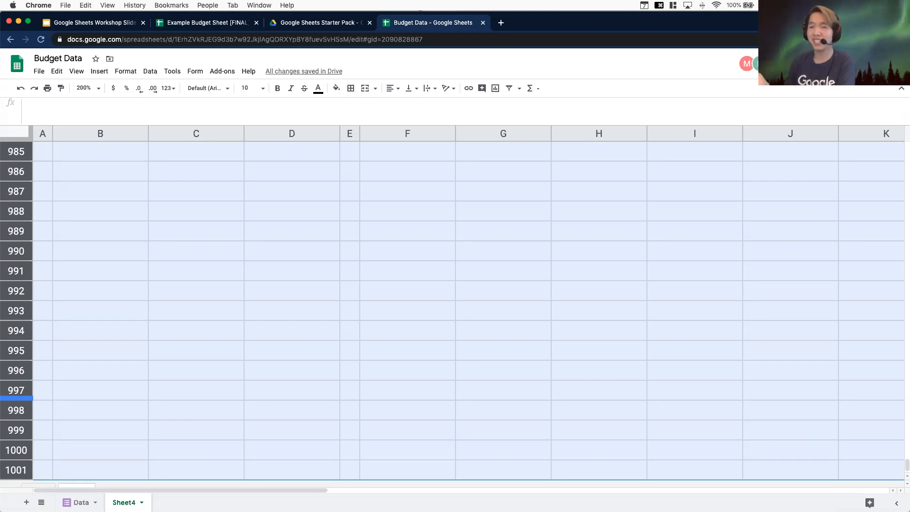
key("Up")
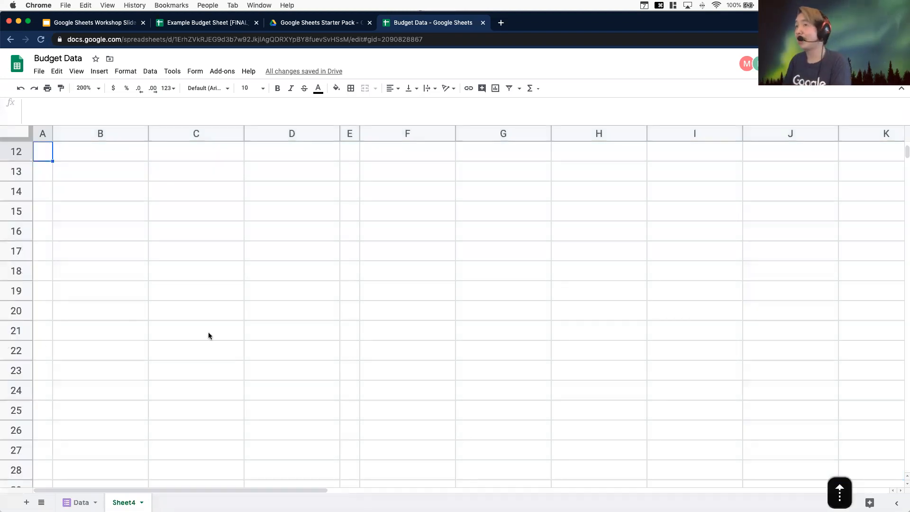
Delete all empty rows from row 13 to the bottom of the sheet
scroll(221, 346, "up", 5)
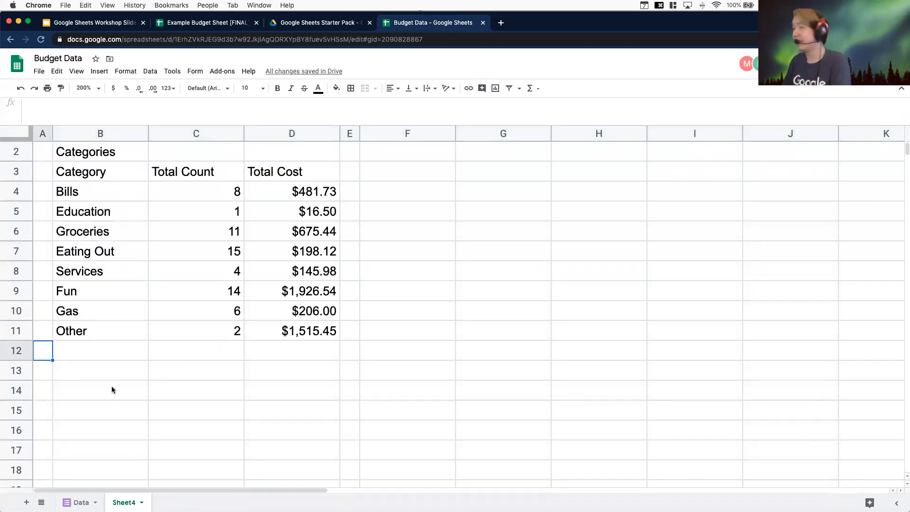
left_click(22, 371)
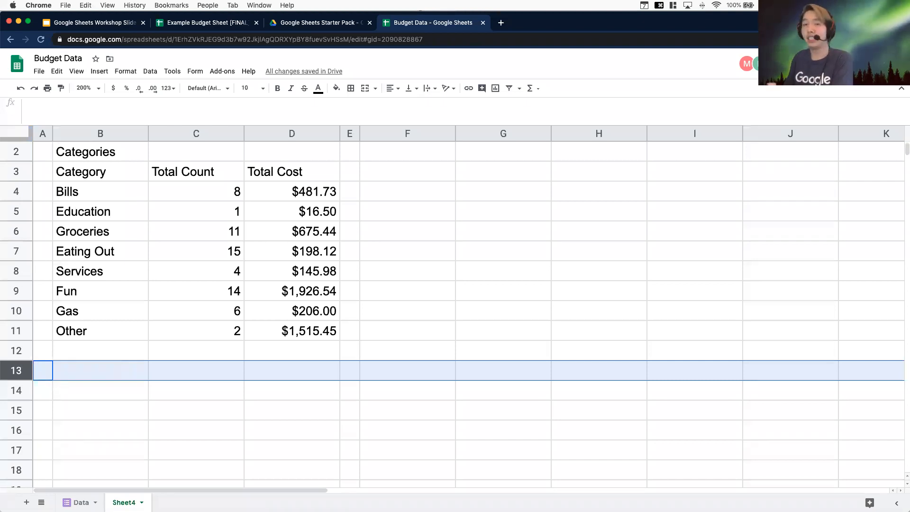
key("ctrl+shift+Down")
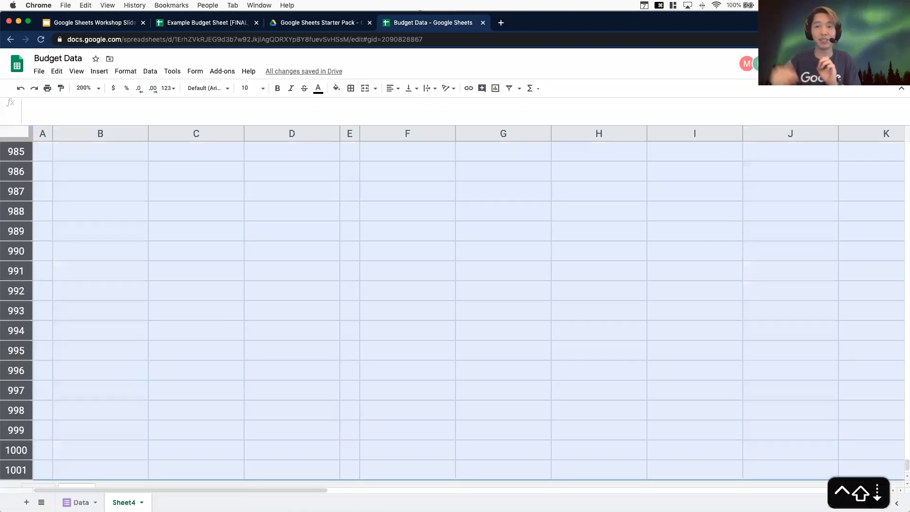
right_click(22, 301)
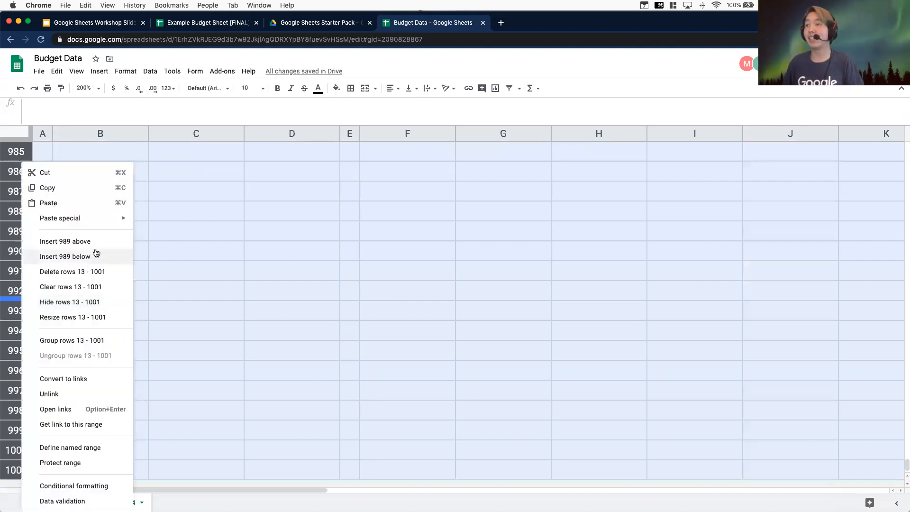
left_click(76, 272)
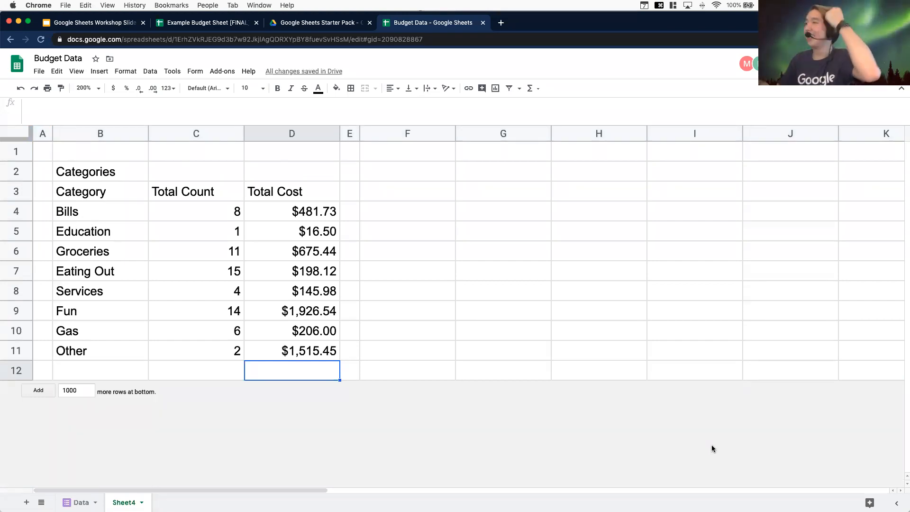
Delete all empty columns from F through AB
left_click(389, 132)
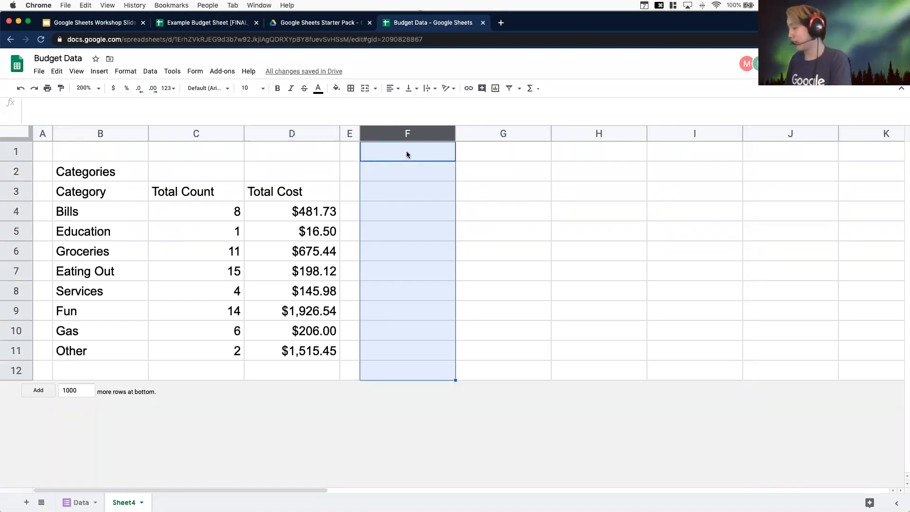
key("ctrl+shift+Right")
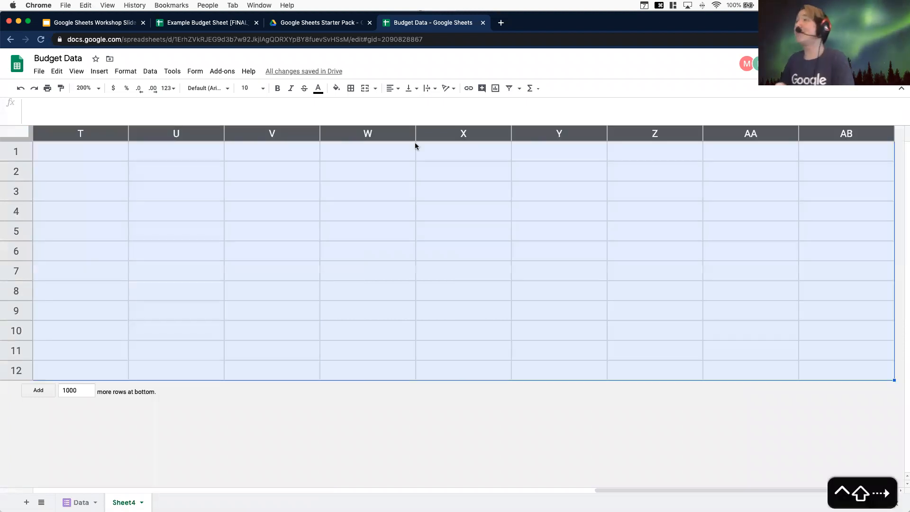
right_click(387, 141)
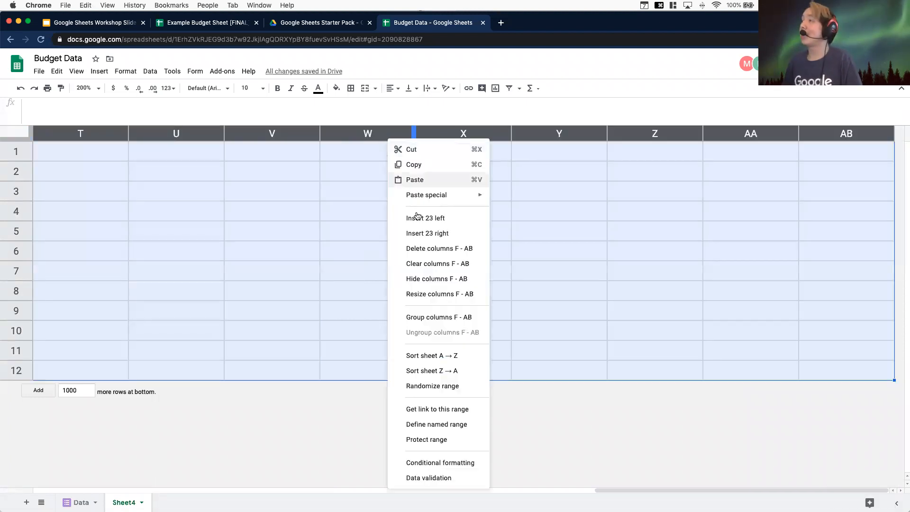
left_click(417, 246)
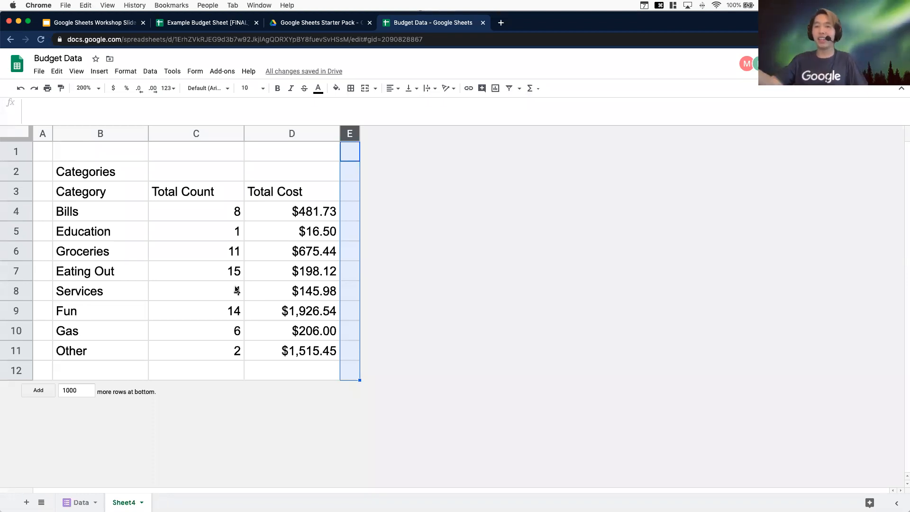
Merge cells B2:D2 holding the Categories title
left_click(226, 151)
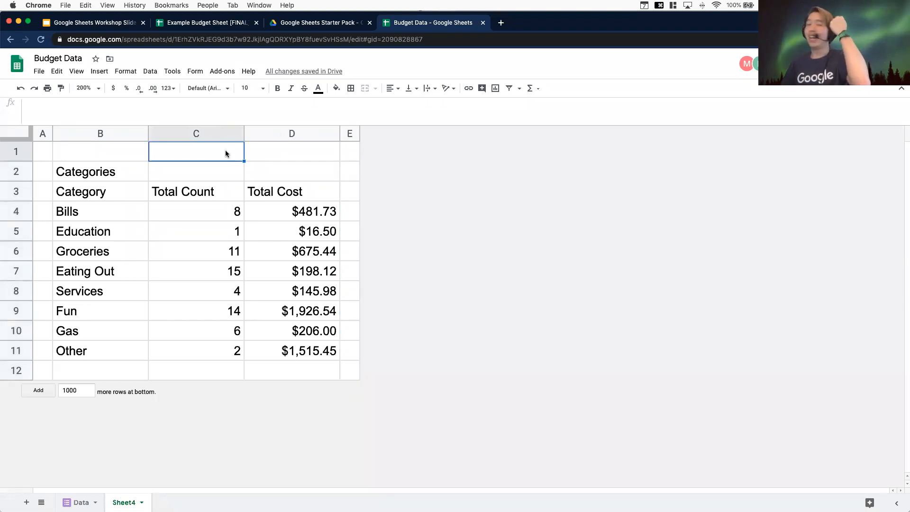
left_click(99, 177)
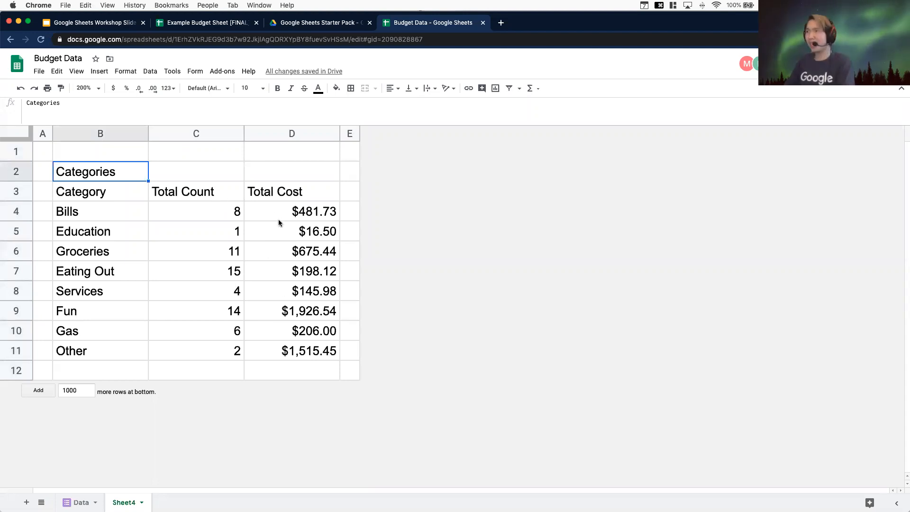
left_click(282, 166, "shift")
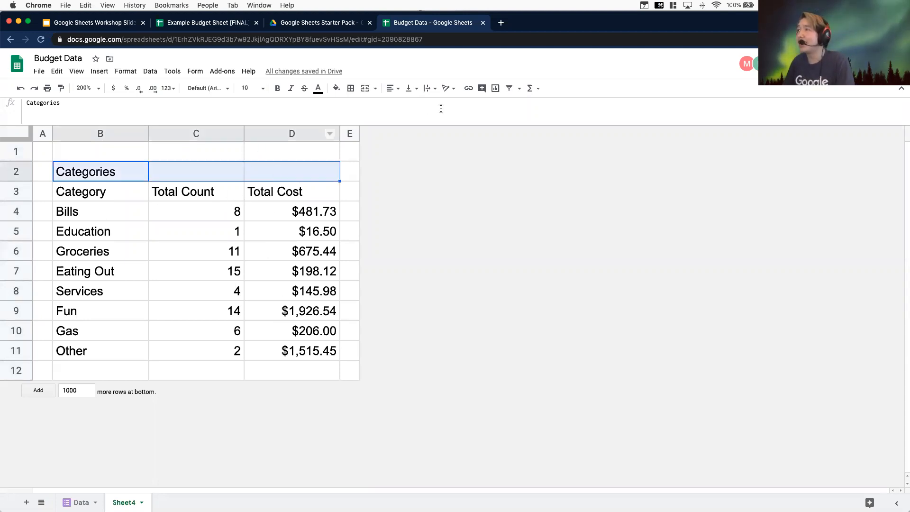
left_click(365, 88)
Center the summary table B2:D11 both horizontally and vertically
left_click(292, 351)
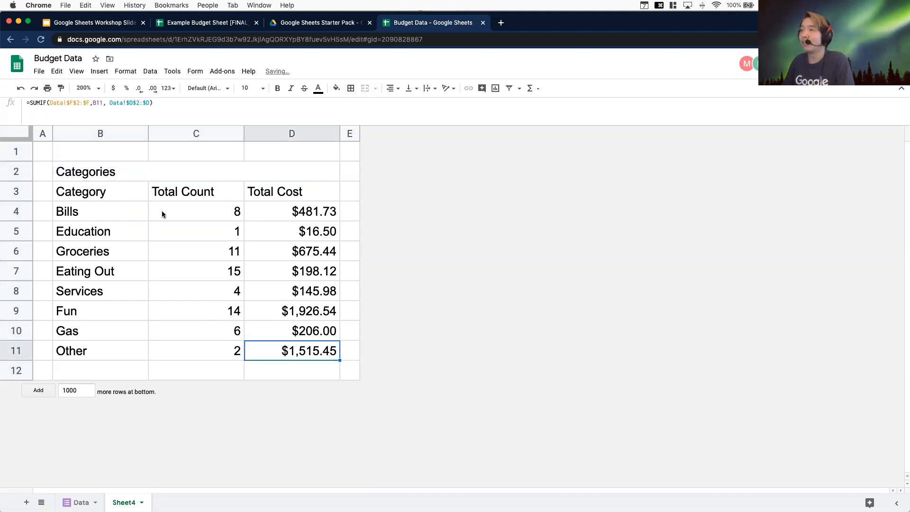
left_click(97, 174, "shift")
left_click(390, 88)
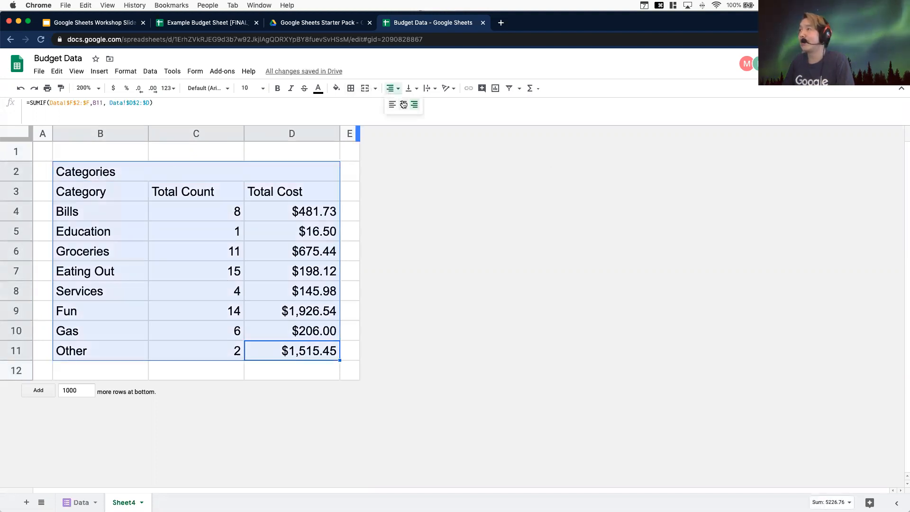
left_click(402, 104)
left_click(410, 89)
left_click(422, 108)
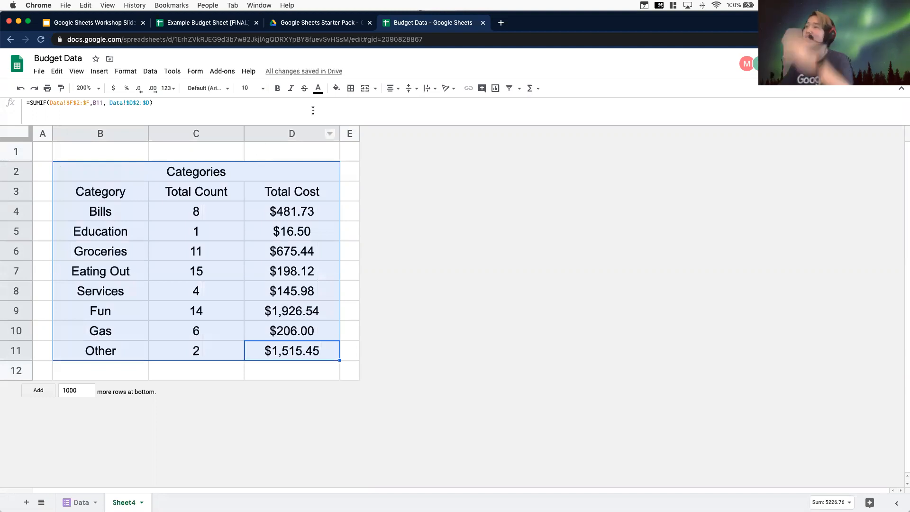
Set the height of row 2 to 50 pixels
left_click(353, 291)
left_click(19, 173)
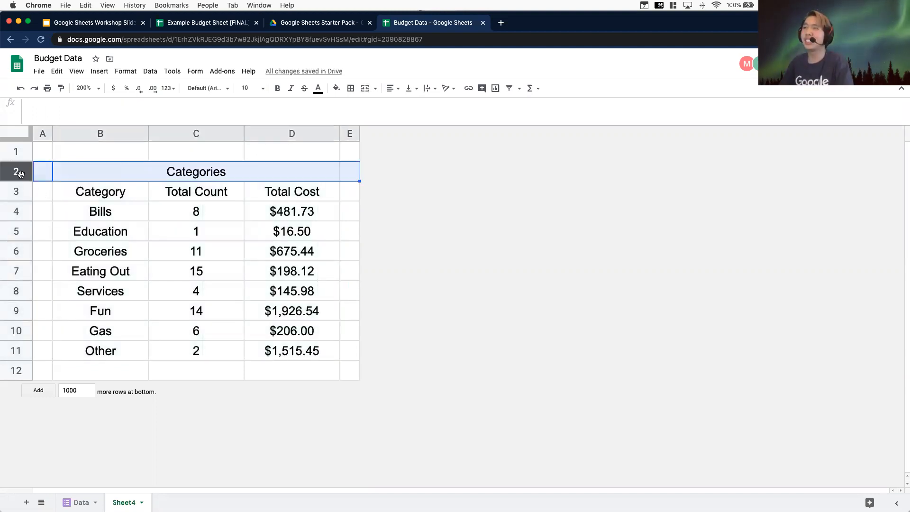
right_click(22, 175)
left_click(69, 330)
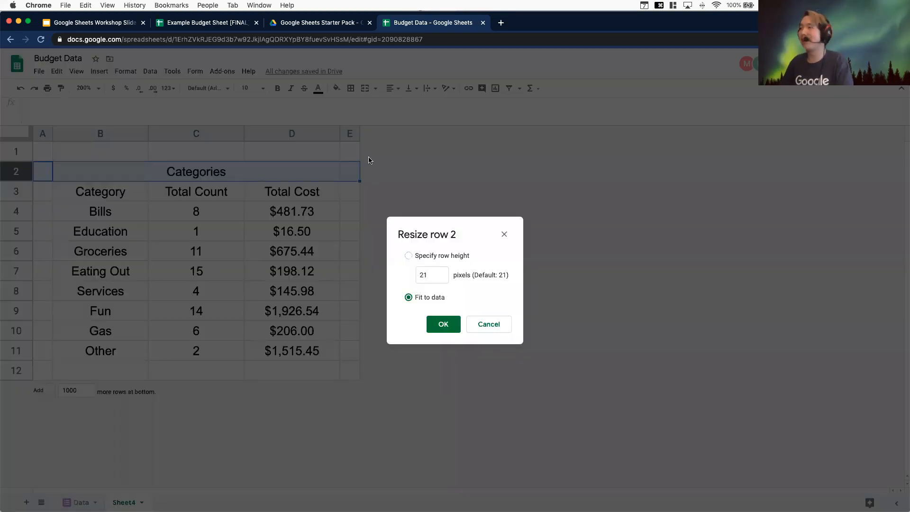
left_click(408, 256)
type("50")
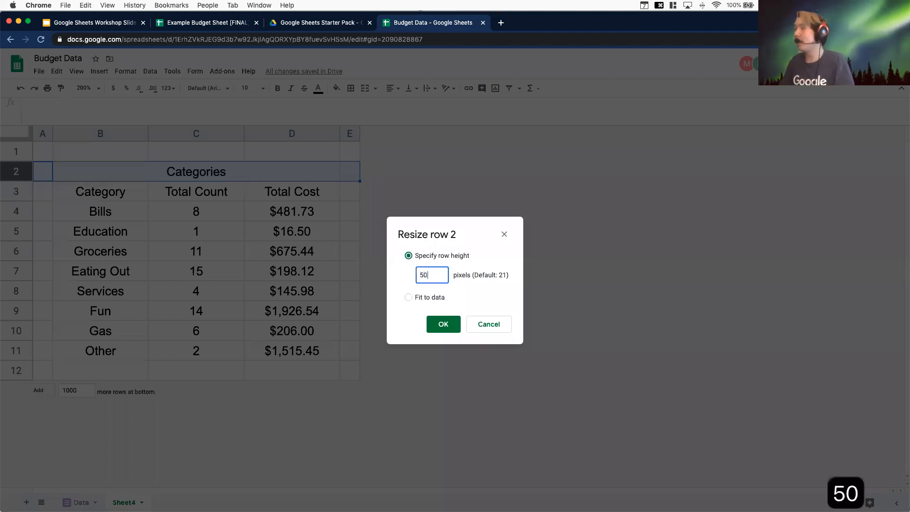
key("Return")
Set the height of the header row 3 to 30 pixels
right_click(18, 219)
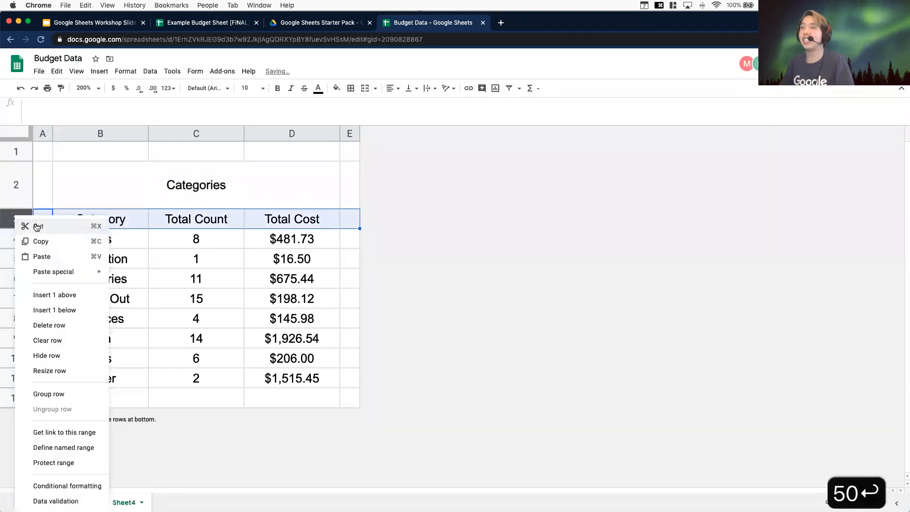
left_click(57, 370)
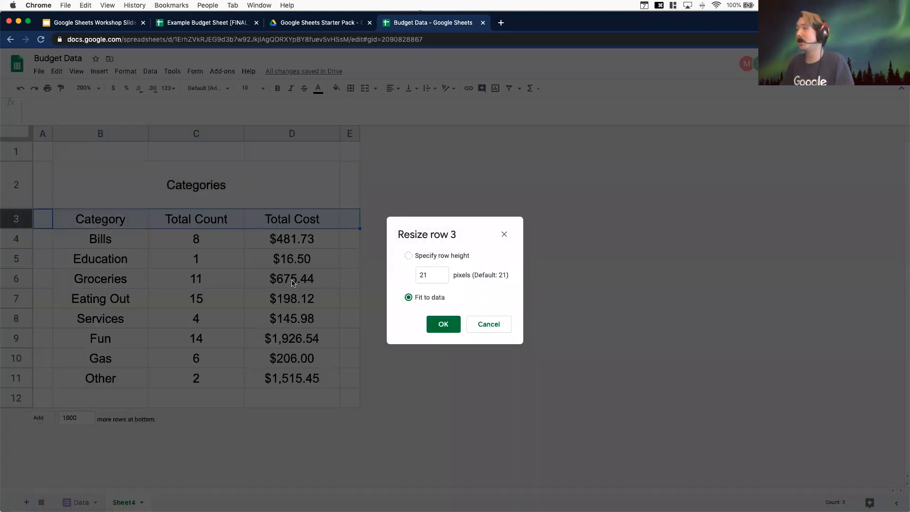
left_click(439, 277)
type("30")
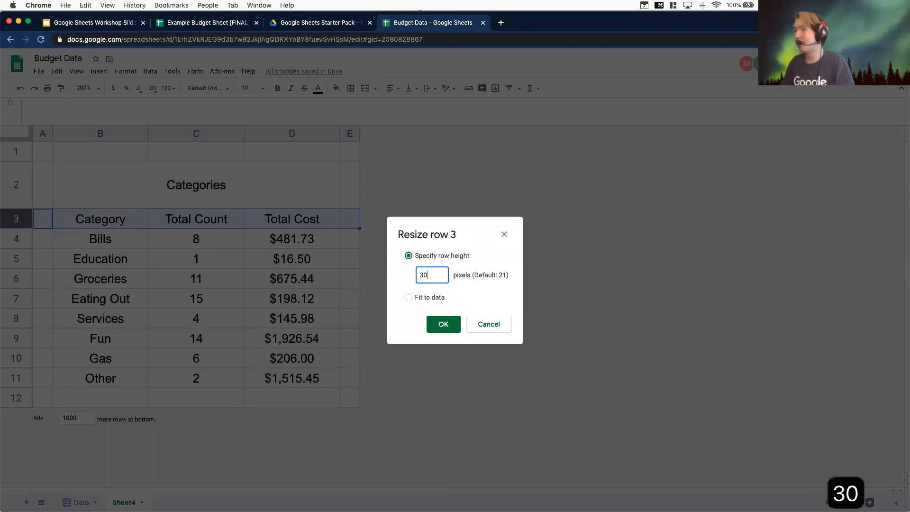
key("Return")
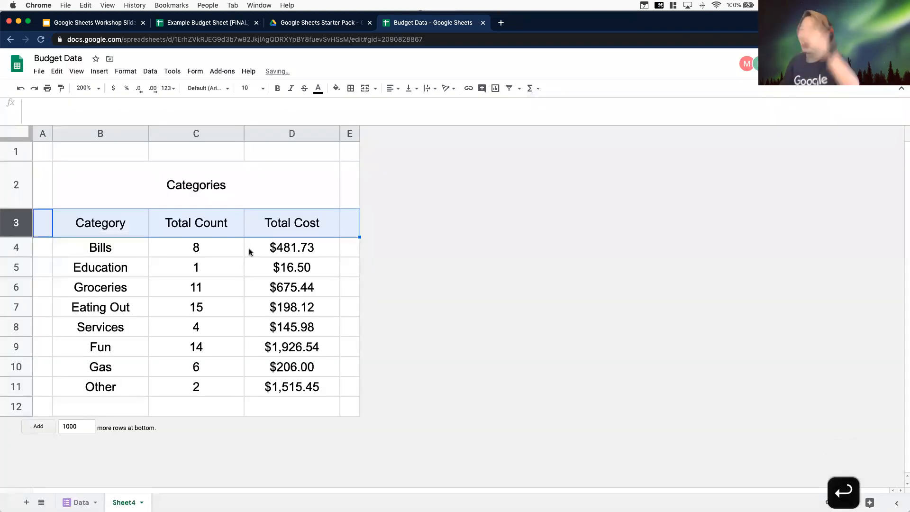
Set the merged Categories title's font size to 18
left_click(343, 231)
left_click(206, 155)
left_click(211, 174)
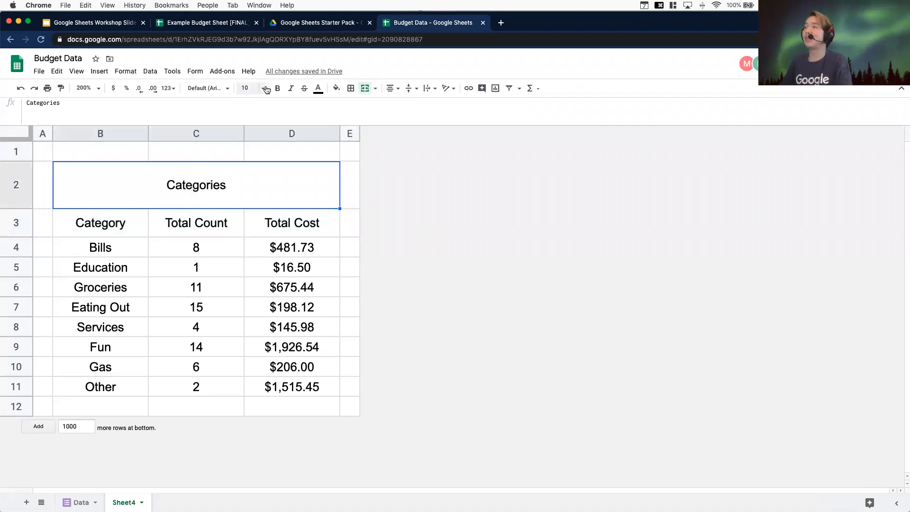
left_click(251, 88)
left_click(248, 209)
left_click(312, 223)
left_click(285, 189)
left_click(251, 88)
left_click(247, 227)
Set the font size of the header row B3:D3 to 12
left_click_drag(292, 222, 109, 222)
left_click(252, 88)
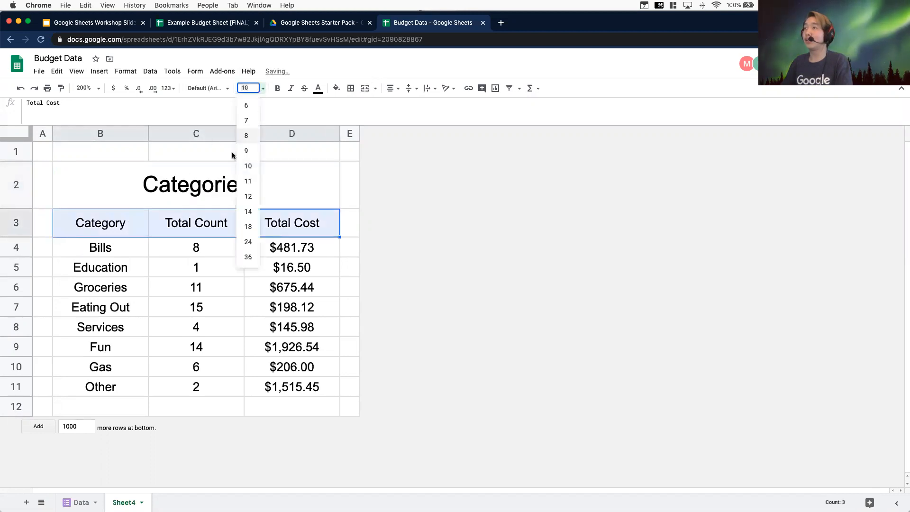
left_click(248, 211)
left_click(351, 178)
left_click_drag(292, 223, 109, 222)
left_click(251, 88)
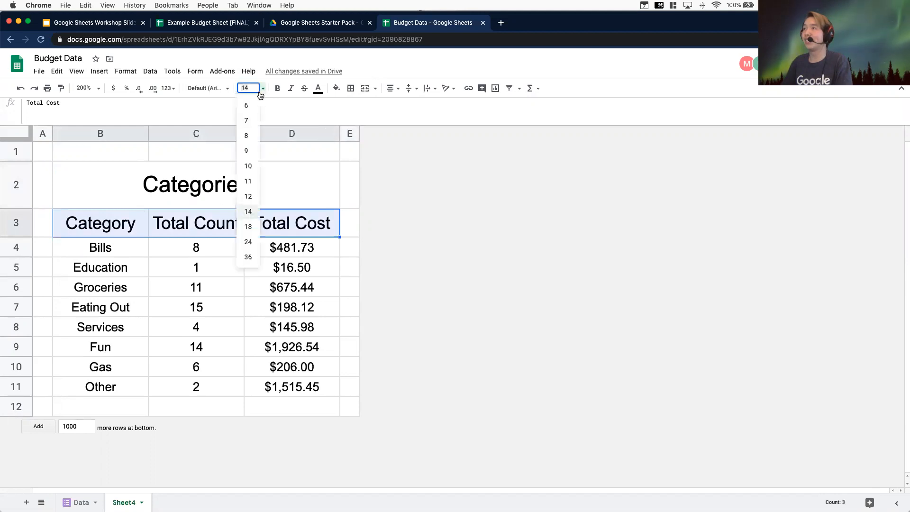
left_click(246, 196)
Set the font size of the category data B4:D11 to 11
left_click(350, 386)
left_click(302, 381)
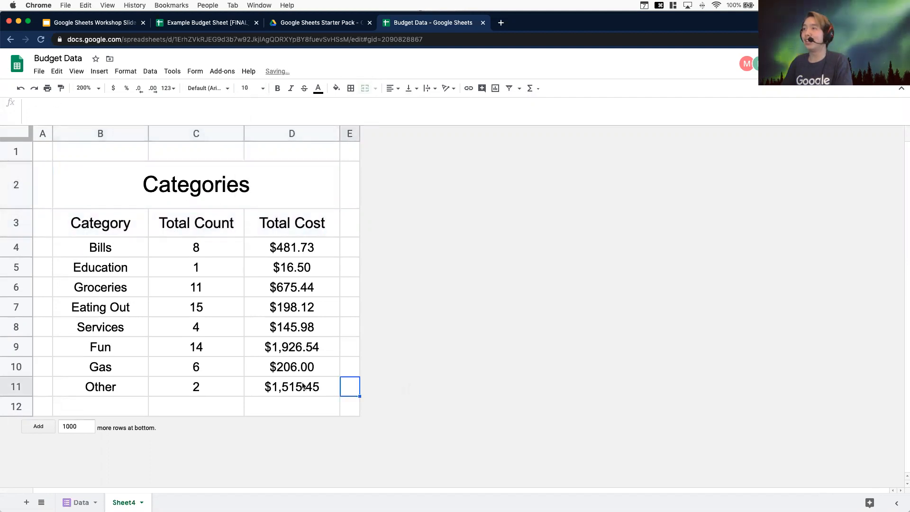
left_click(92, 241, "shift")
left_click(263, 88)
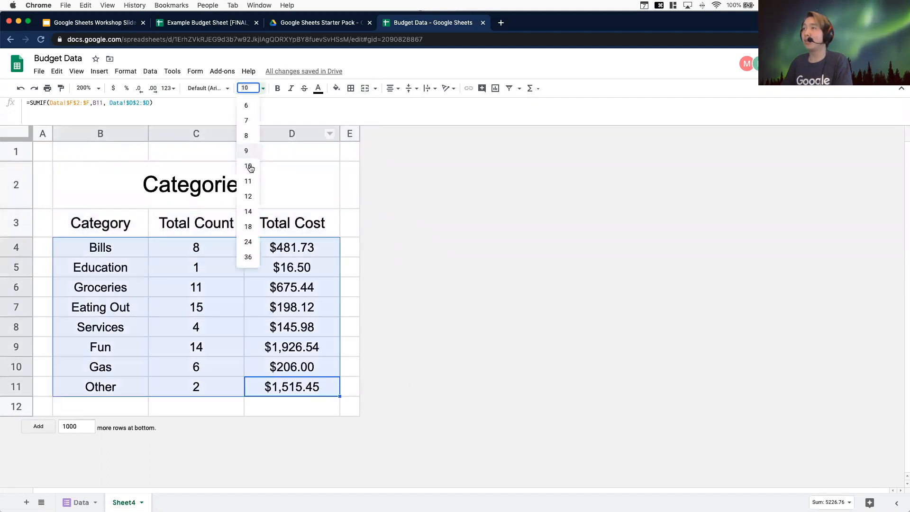
left_click(248, 179)
left_click(350, 331)
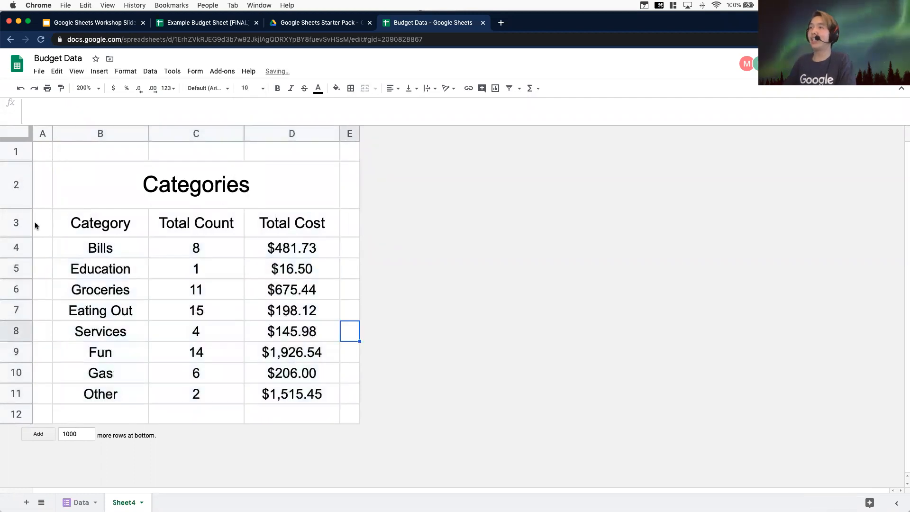
Fill the merged Categories title cell with dark blue
left_click(121, 207)
left_click(270, 226)
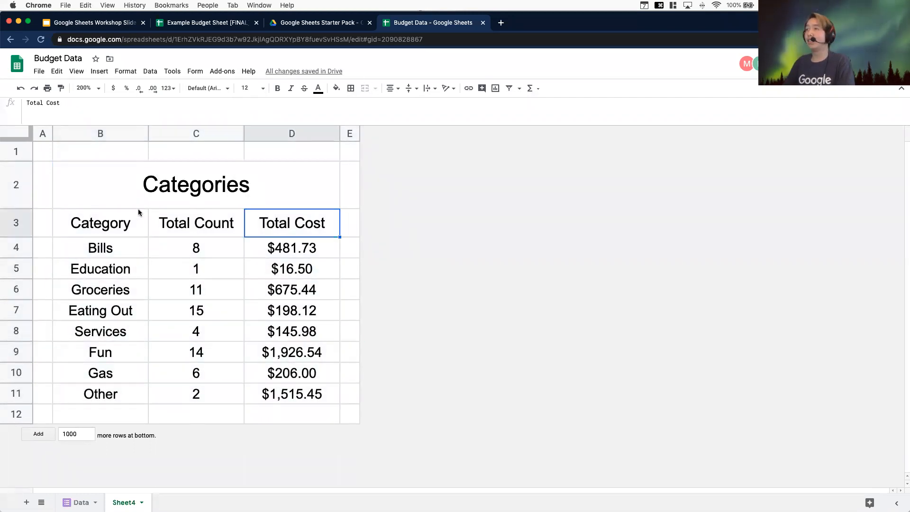
left_click(142, 190)
left_click(336, 88)
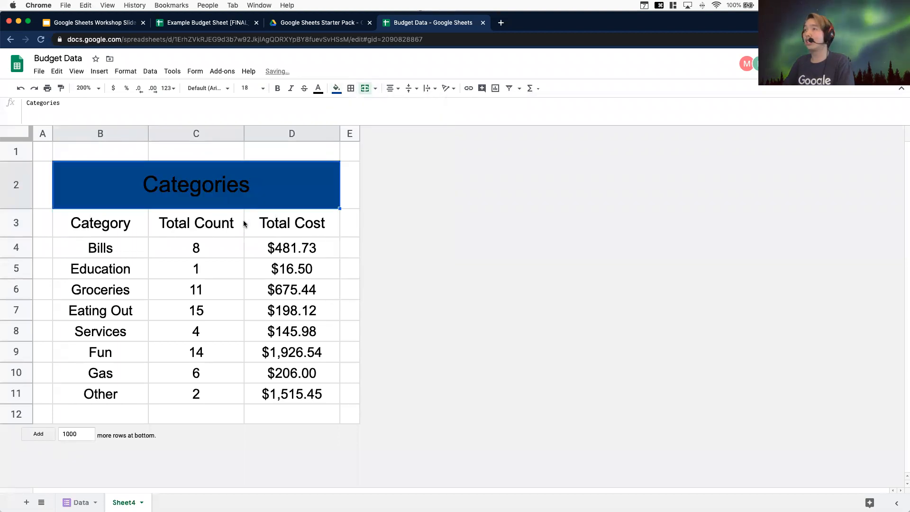
left_click(413, 186)
Make the Categories title text white and bold
left_click(318, 88)
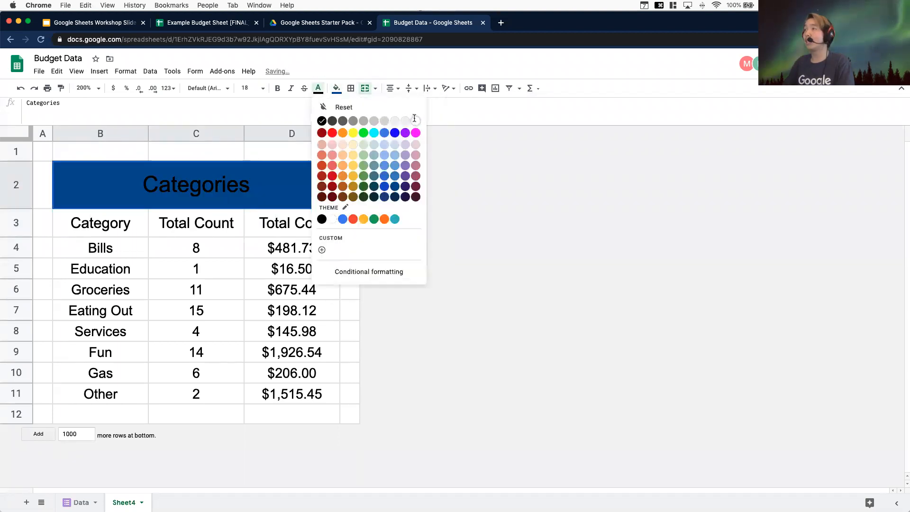
left_click(415, 120)
key("super+b")
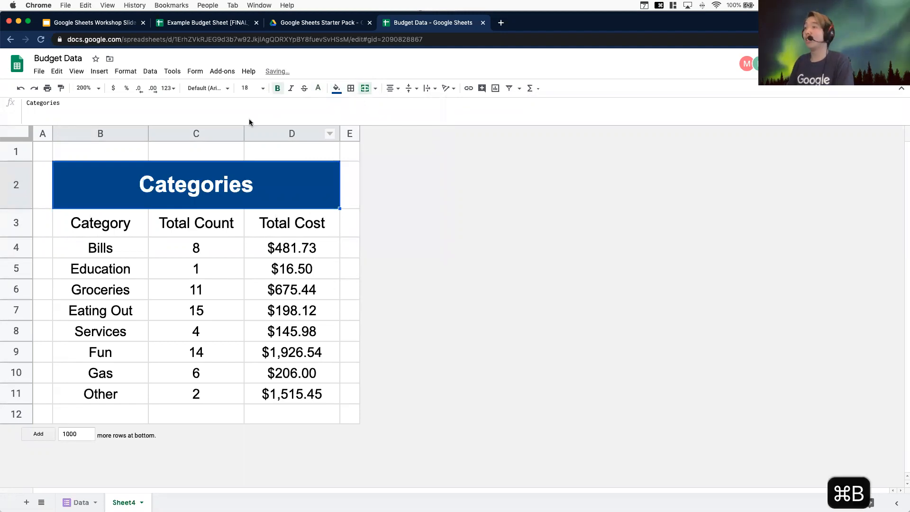
Make the header row B3:D3 bold with white text
left_click(301, 228)
left_click(102, 220)
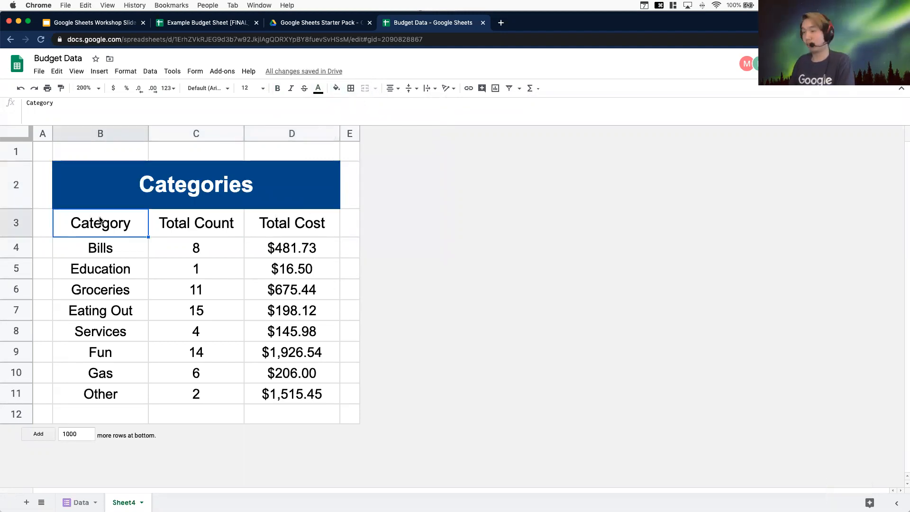
left_click(267, 225, "shift")
key("super+b")
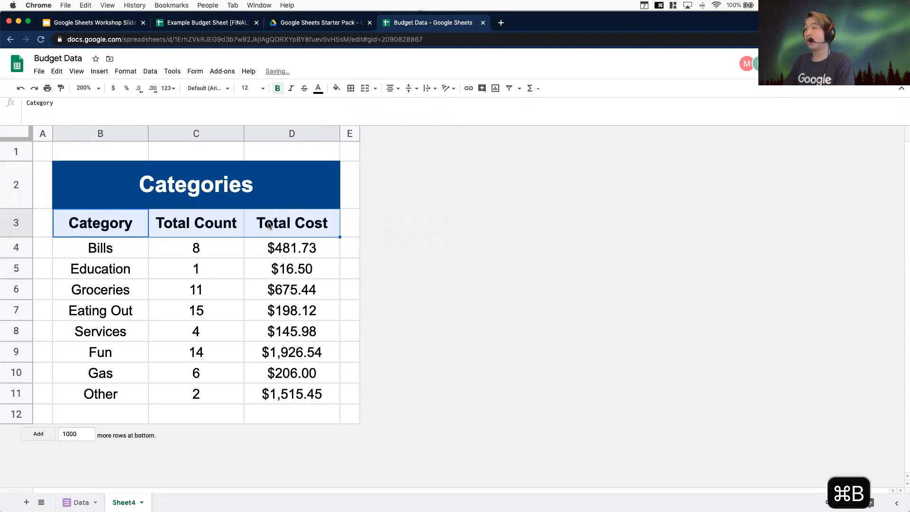
left_click(318, 88)
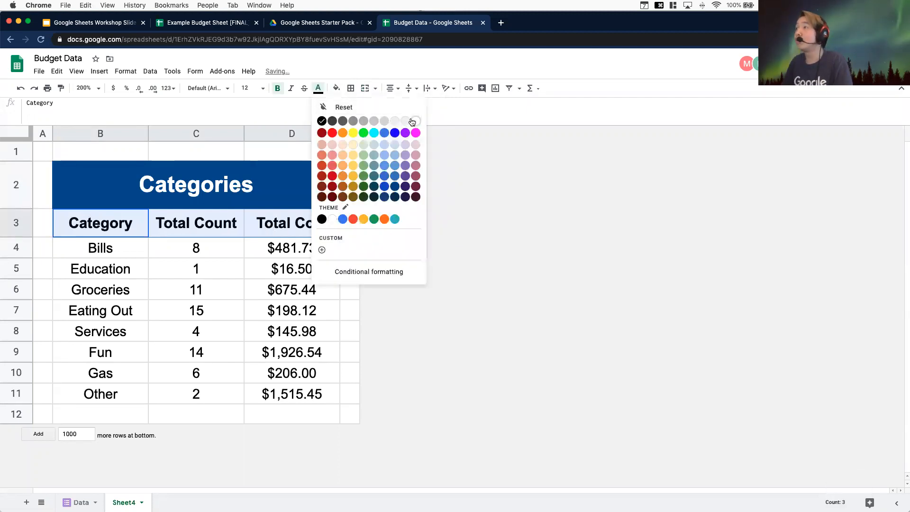
left_click(405, 121)
left_click(304, 88)
left_click(318, 88)
left_click(416, 121)
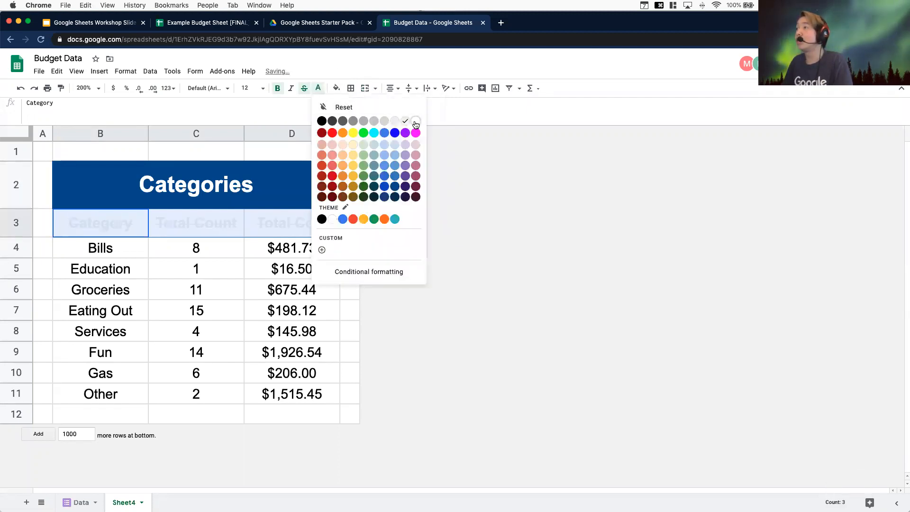
Fill the header row B3:D3 with a medium blue
left_click(336, 88)
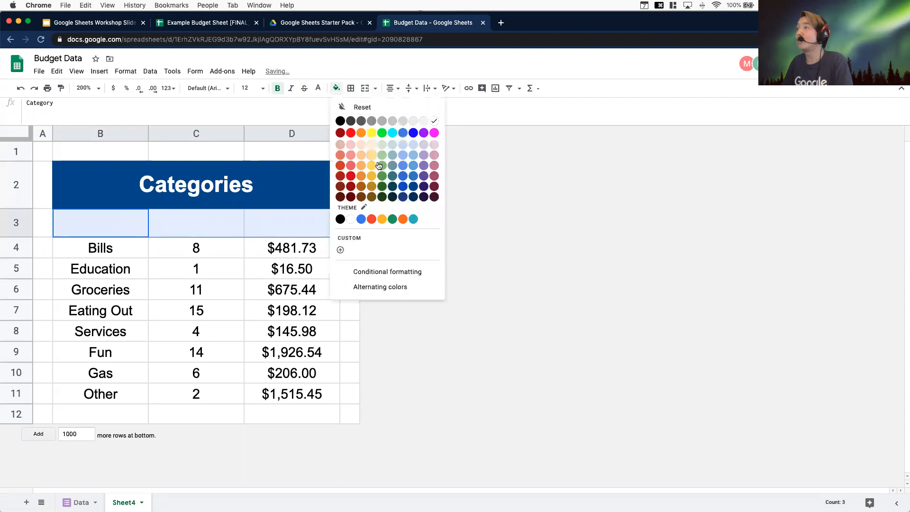
left_click(408, 180)
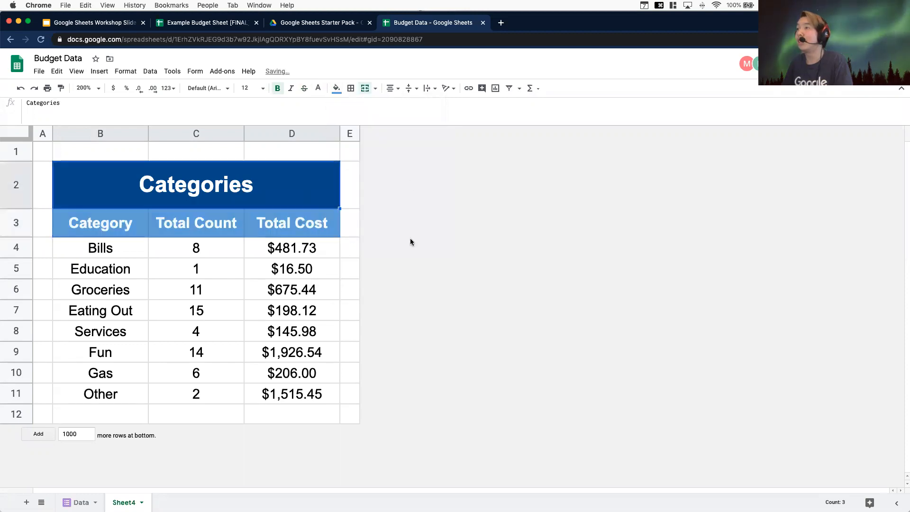
left_click(394, 385)
Bold the category names in B4:B11
left_click(114, 247)
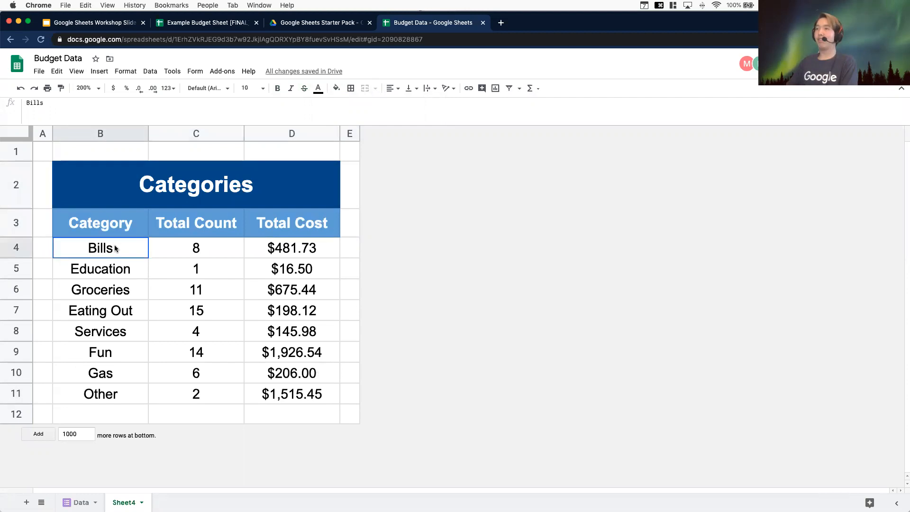
left_click(127, 387, "shift")
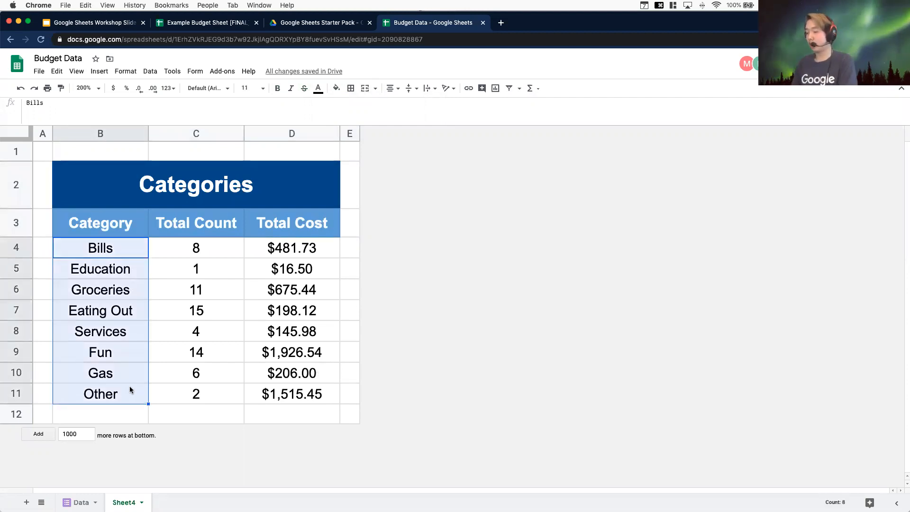
key("super+b")
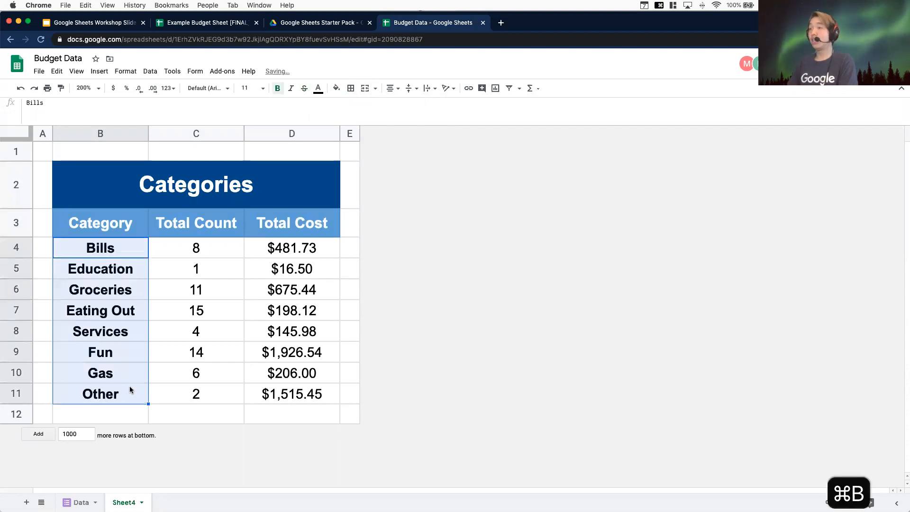
left_click(402, 286)
Insert a new row below row 11 of the summary table
left_click(304, 179)
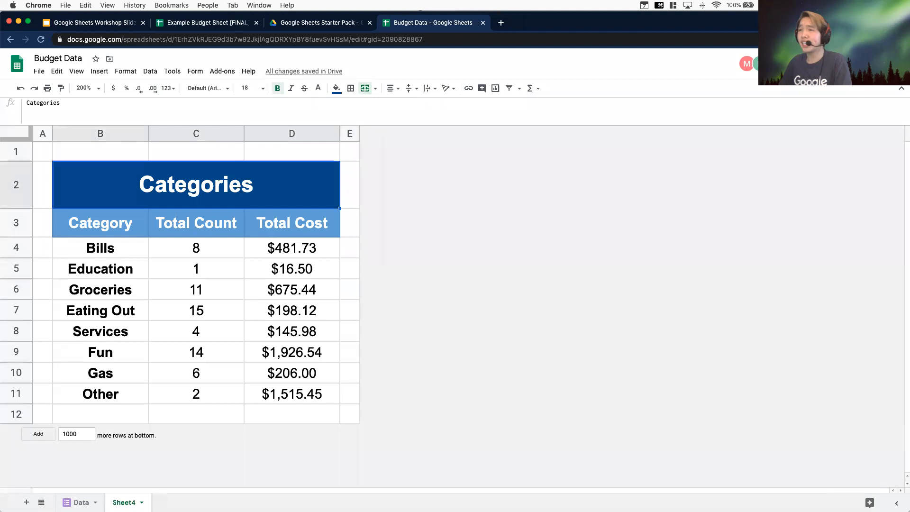
left_click(18, 393)
right_click(17, 394)
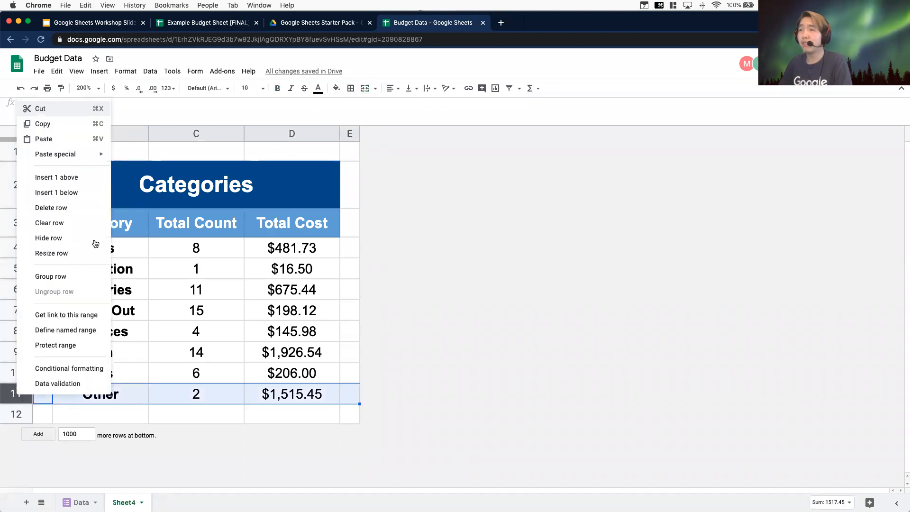
left_click(81, 191)
Enter TOTAL as the label in cell B12
left_click(132, 414)
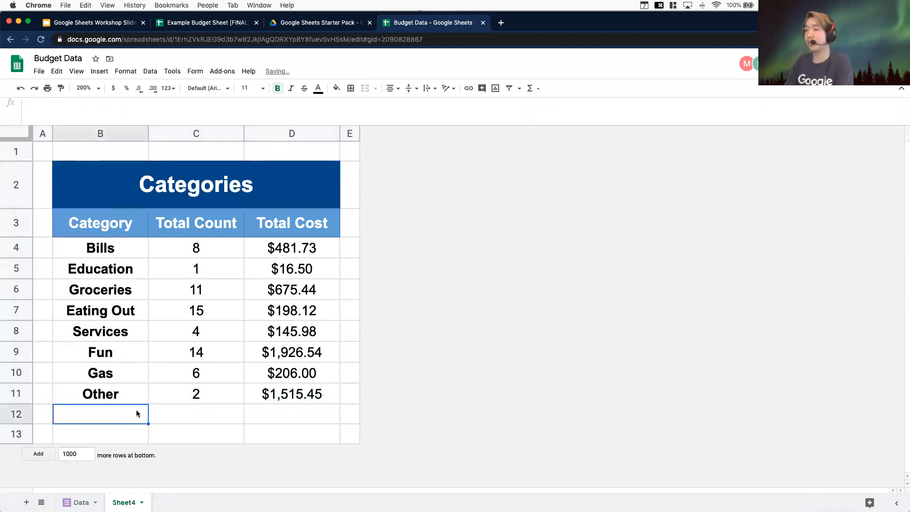
type("TOA")
key("BackSpace")
type("TAL")
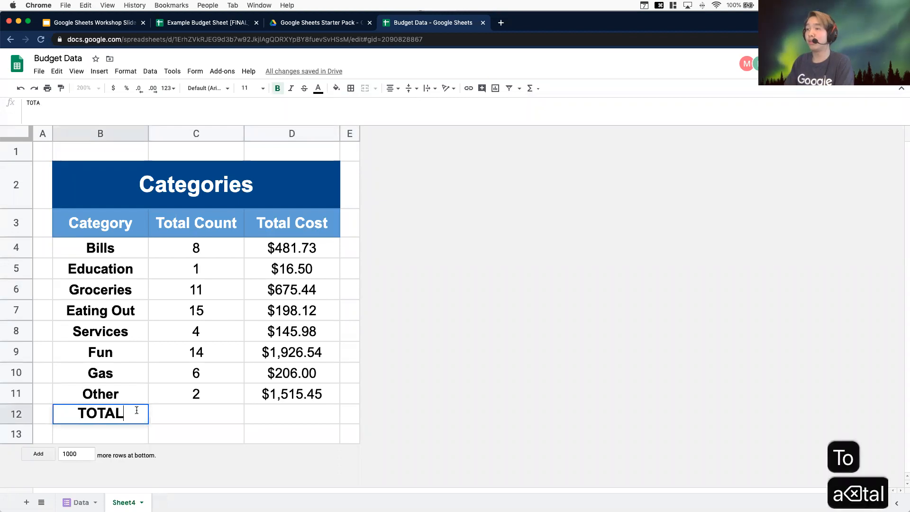
key("Return")
Rename the headers in C3 and D3 to Count and Cost
left_click(212, 226)
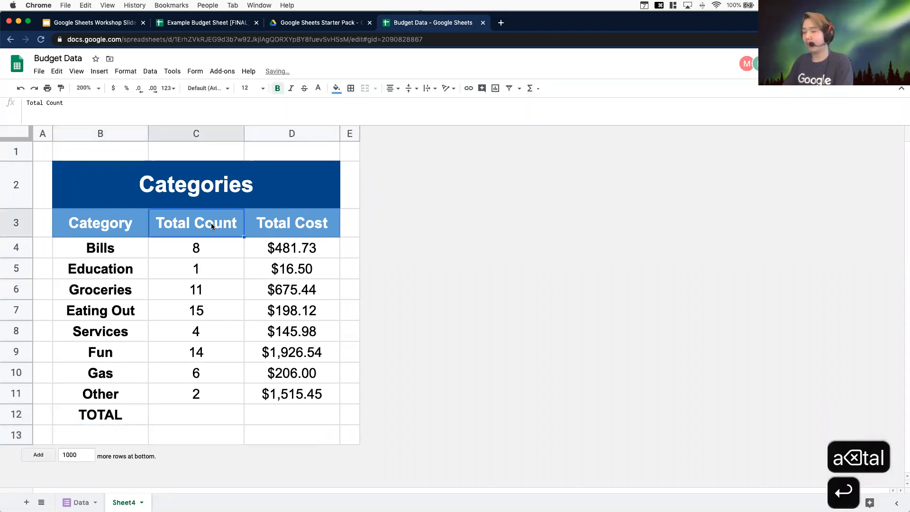
type("COUNT")
key("BackSpace")
key("BackSpace")
key("BackSpace")
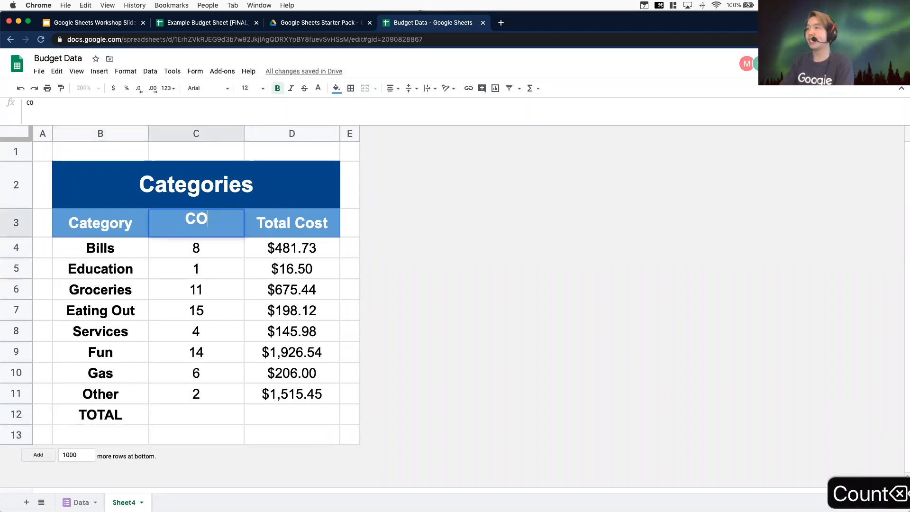
key("BackSpace")
type("ount")
key("Return")
key("Up")
key("Right")
type("Cost")
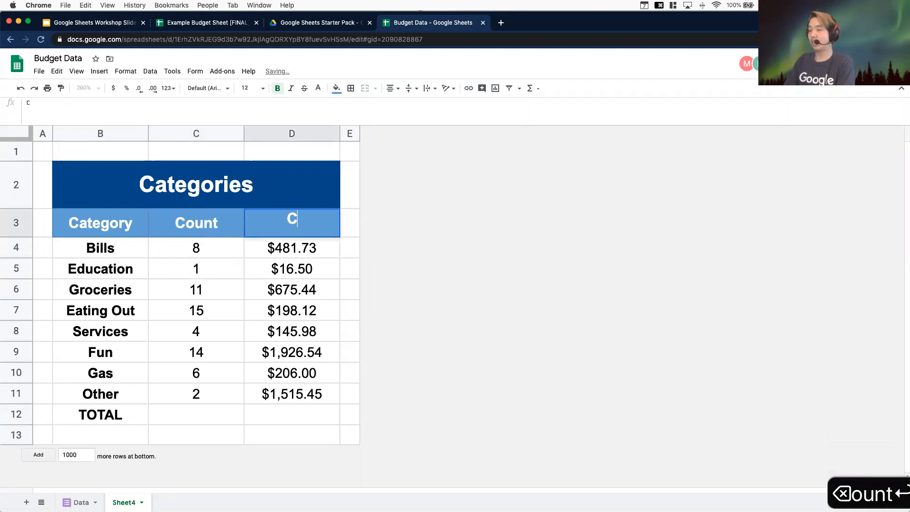
key("Return")
Total the costs in D12 with =SUM(D4:D11)
left_click(275, 417)
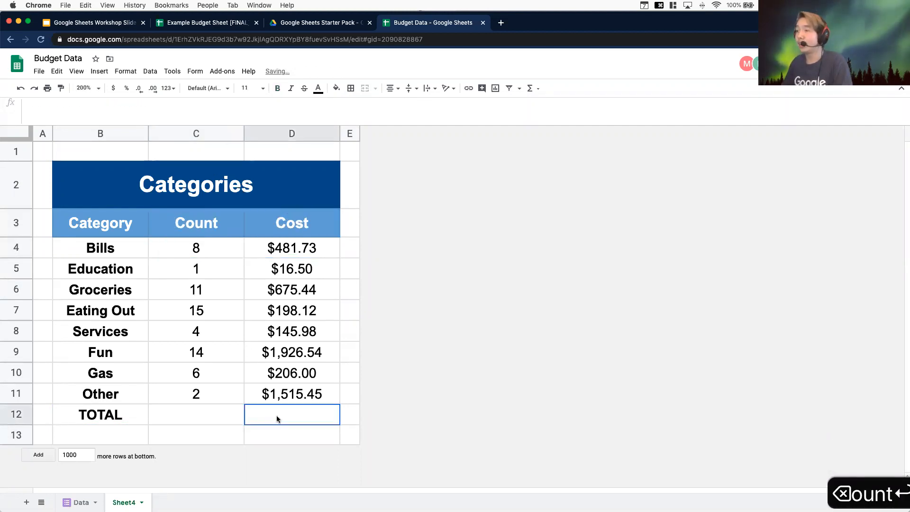
type("=")
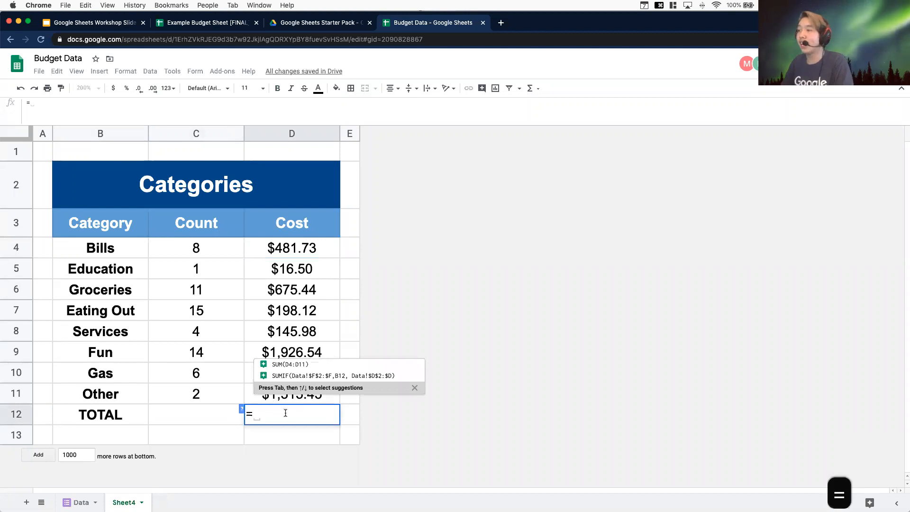
left_click(307, 355)
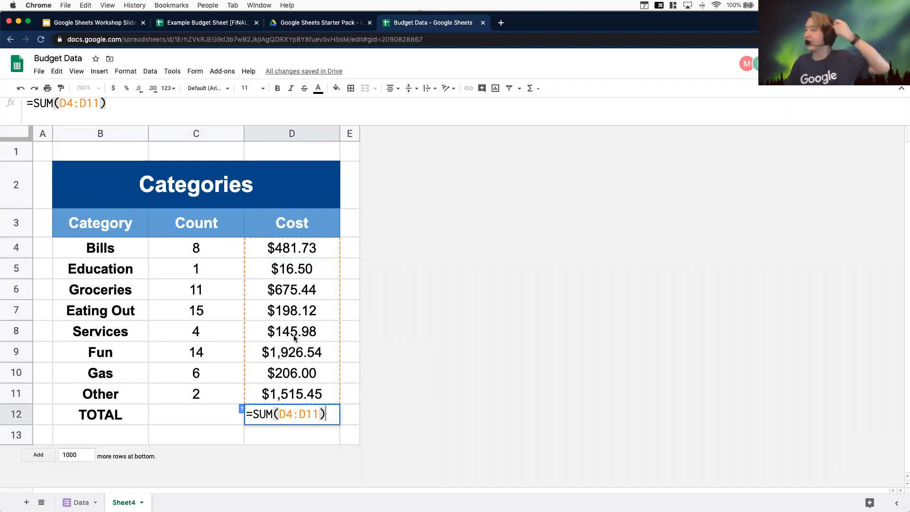
key("Return")
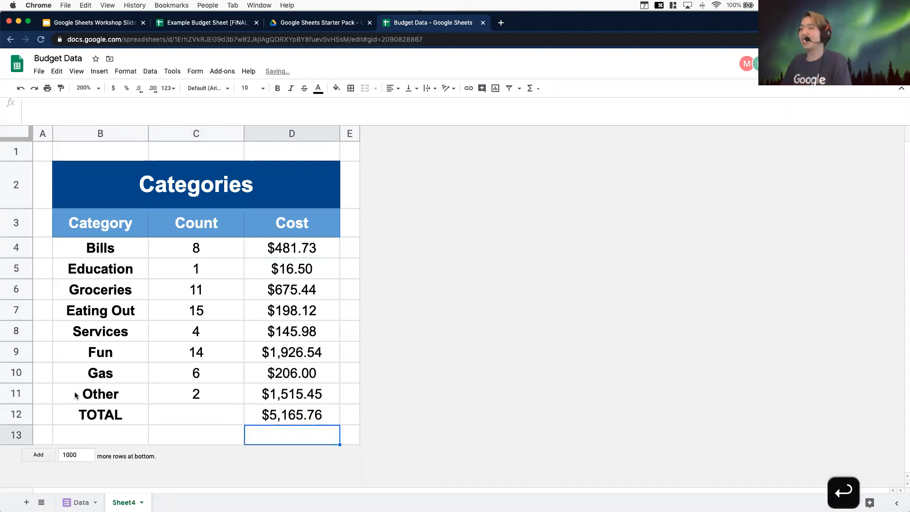
left_click(19, 416)
right_click(19, 415)
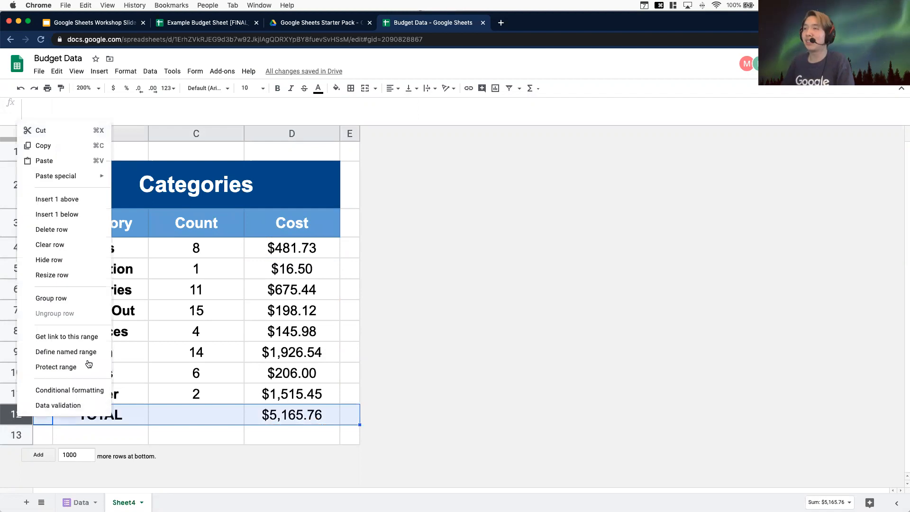
left_click(350, 393)
left_click(293, 411)
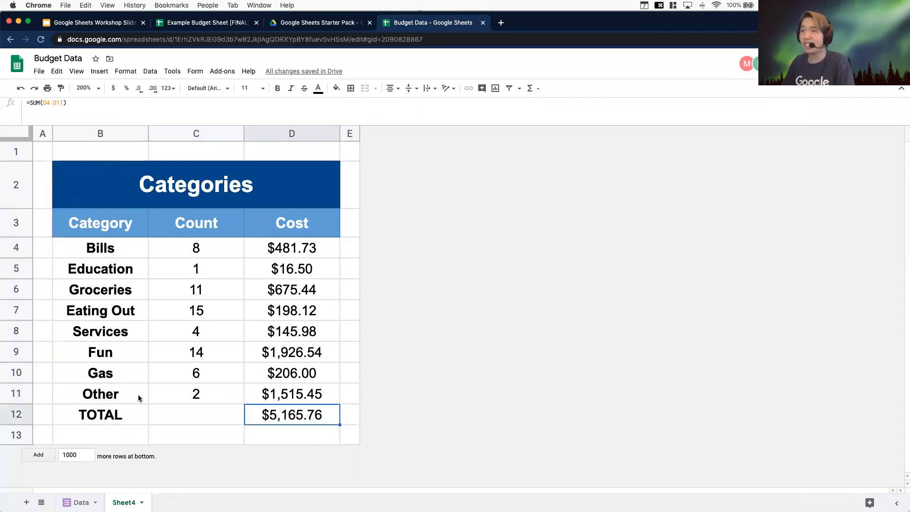
Resize row 12 to a height of 30 pixels
right_click(18, 413)
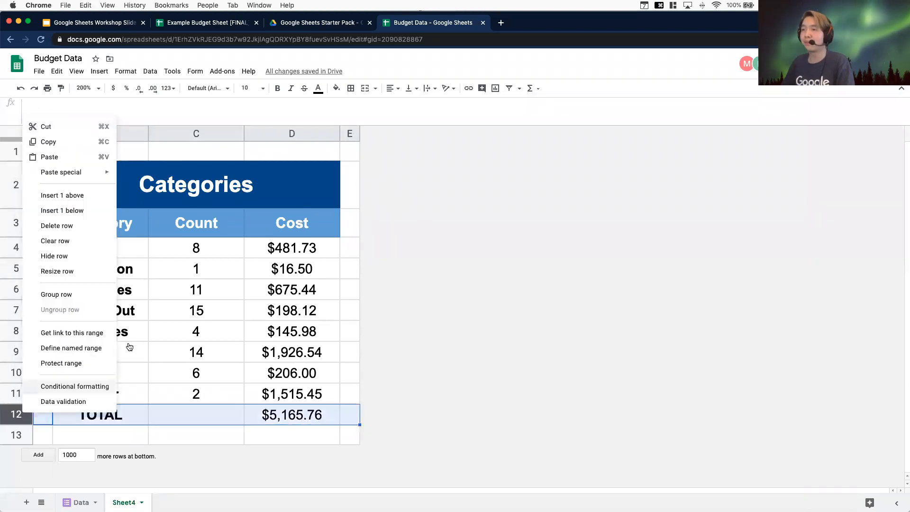
left_click(57, 271)
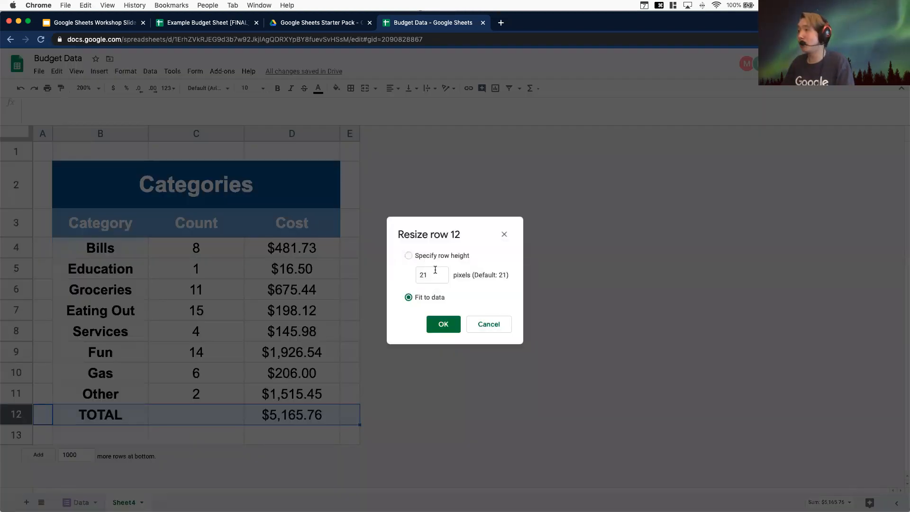
key("Right")
key("Right")
key("BackSpace")
key("BackSpace")
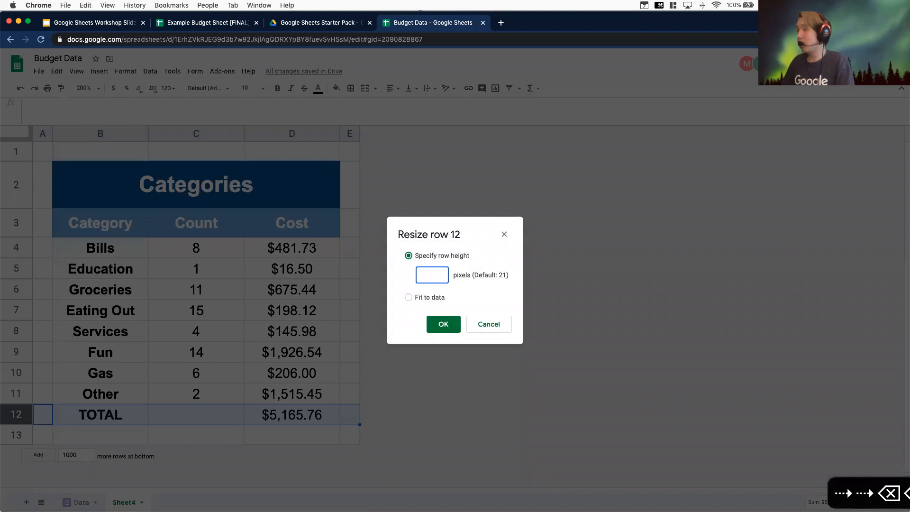
type("30")
key("Return")
Set the TOTAL row's font size to 12 and make it bold
left_click(247, 89)
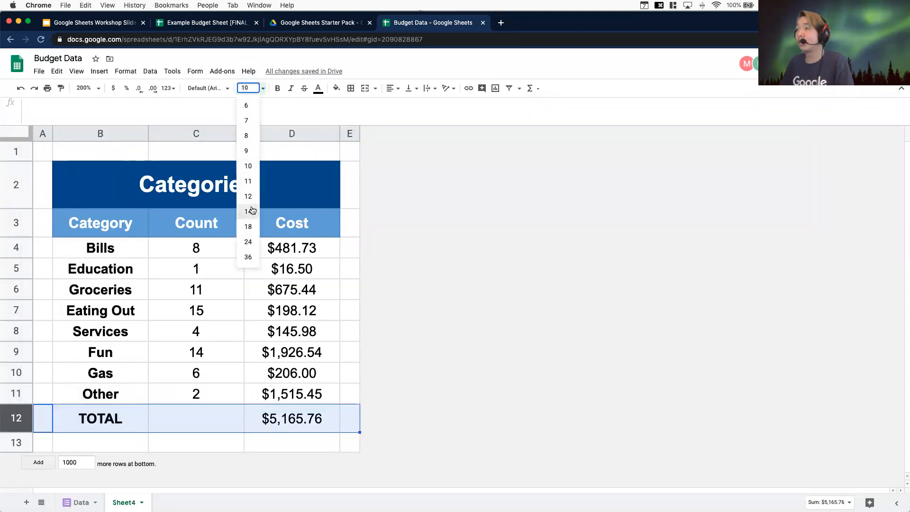
left_click(252, 210)
left_click(248, 88)
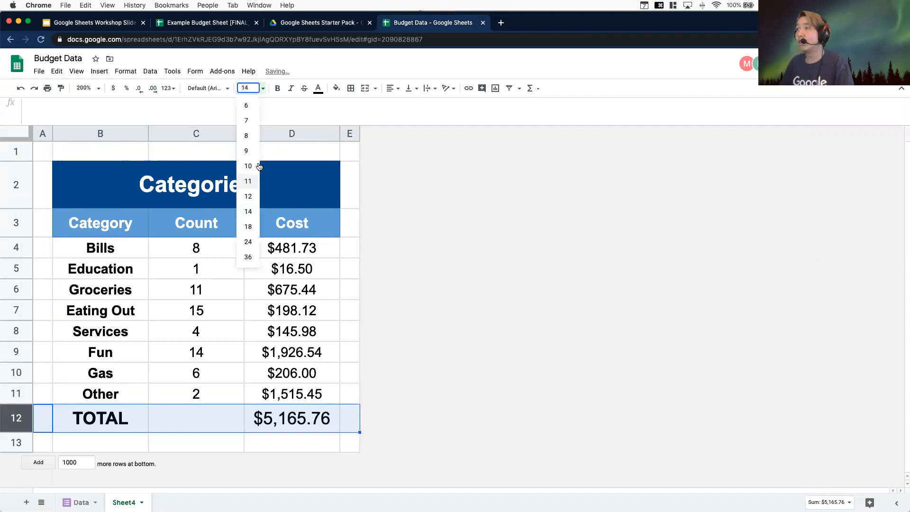
left_click(251, 195)
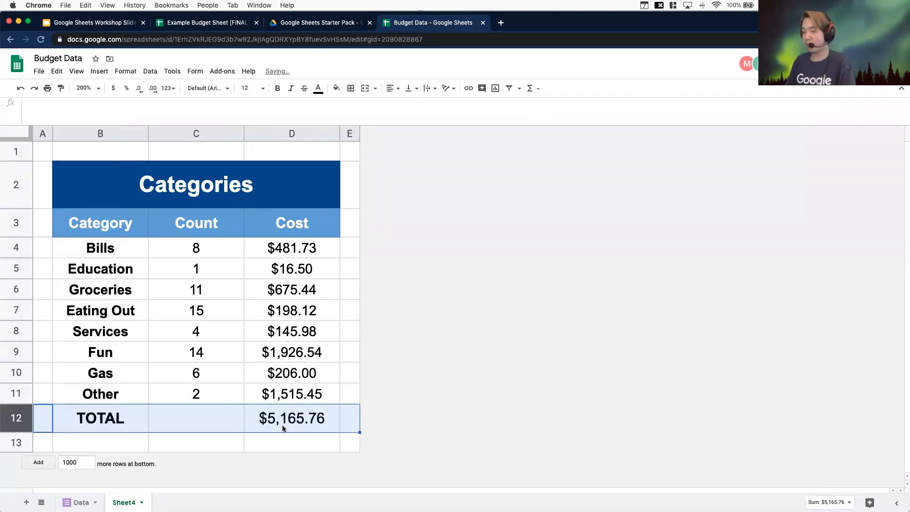
key("super+b")
Merge cells B12 and C12 so the TOTAL label spans both columns
left_click(179, 428)
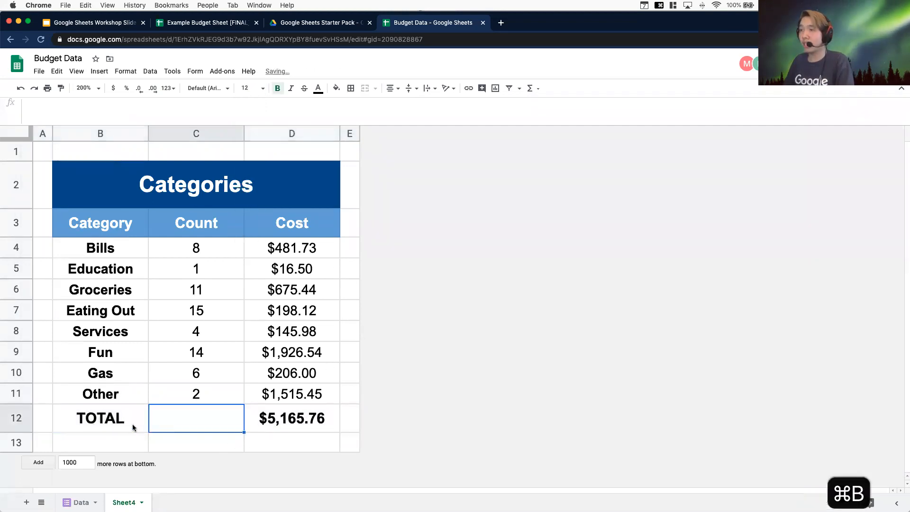
left_click(128, 423)
left_click_drag(125, 418, 196, 415)
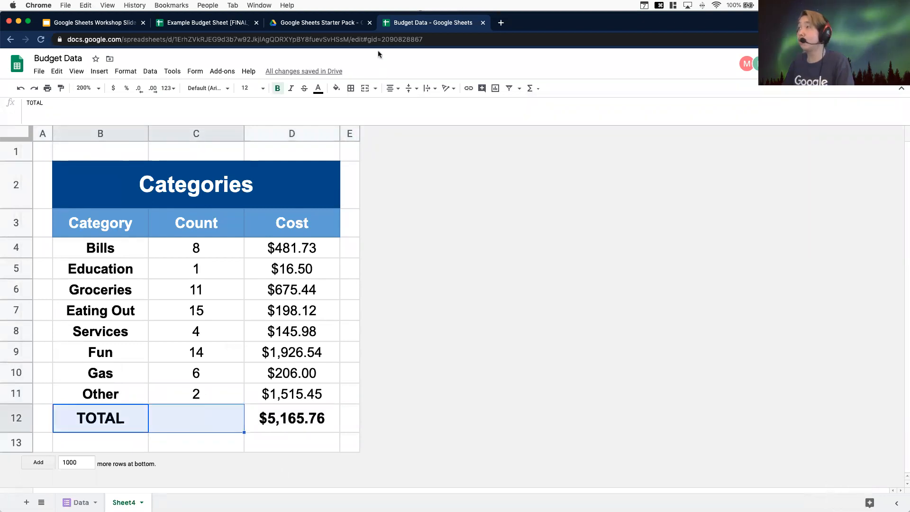
left_click(365, 88)
left_click(421, 283)
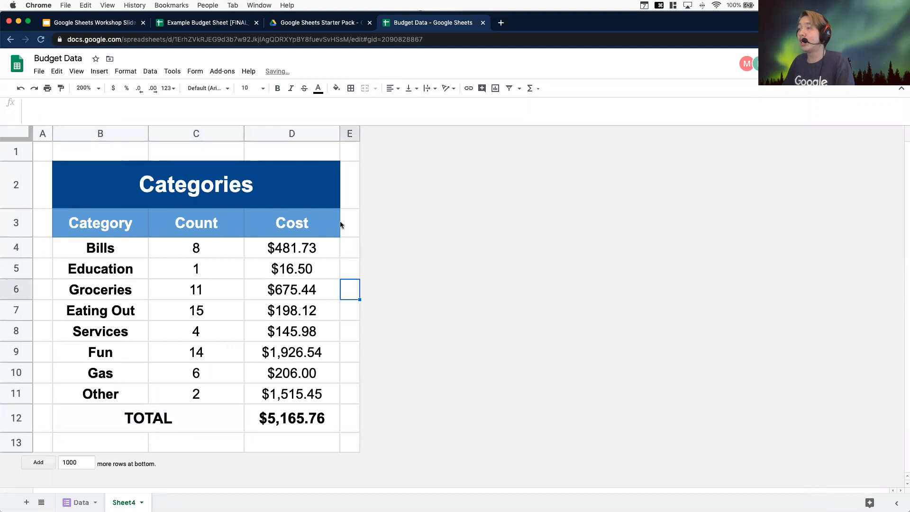
Clear all borders in the range A1:E13
left_click(345, 150)
left_click(46, 152)
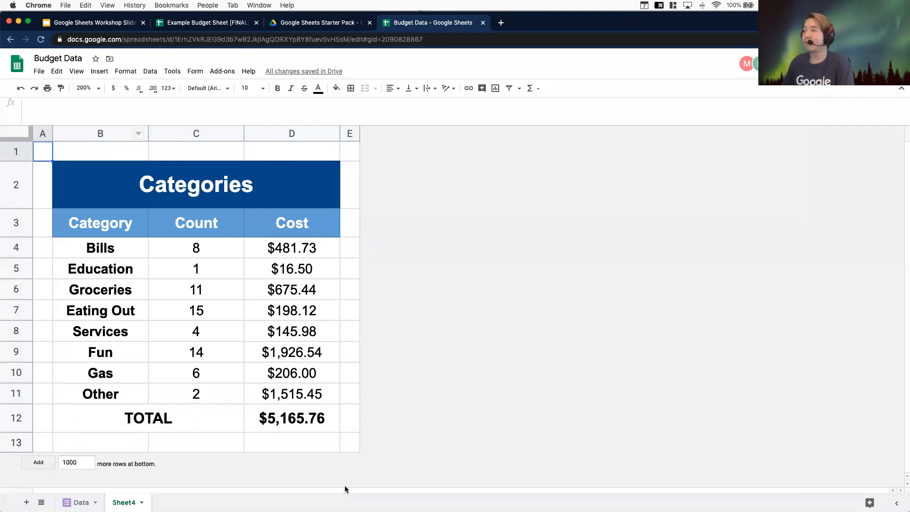
left_click(349, 443)
left_click(44, 152, "shift")
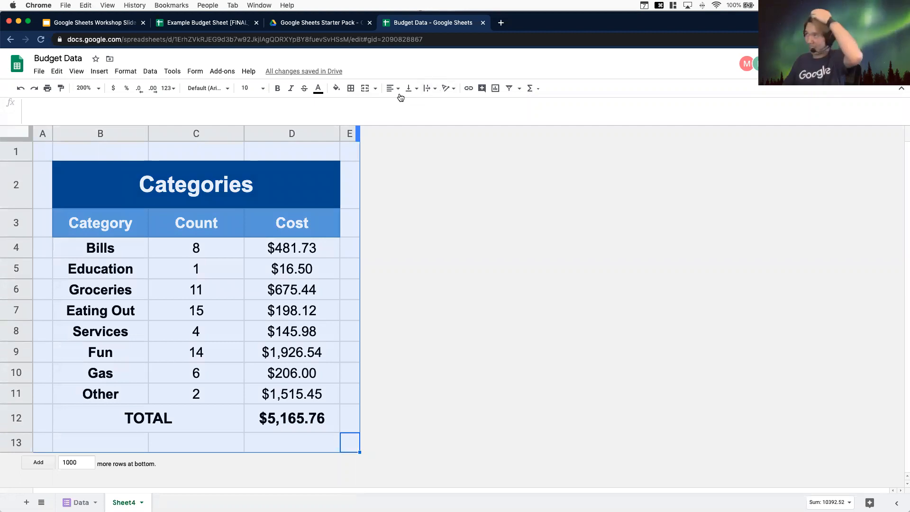
left_click(351, 89)
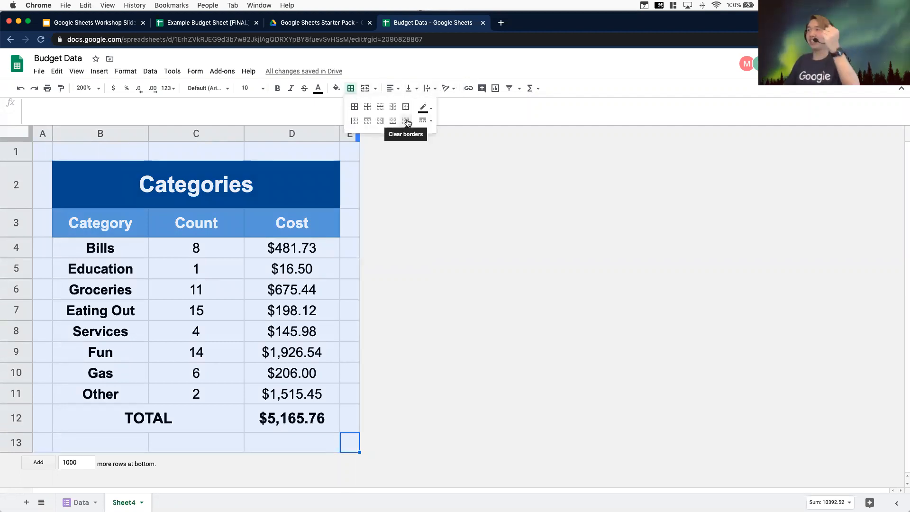
left_click(406, 121)
left_click(459, 272)
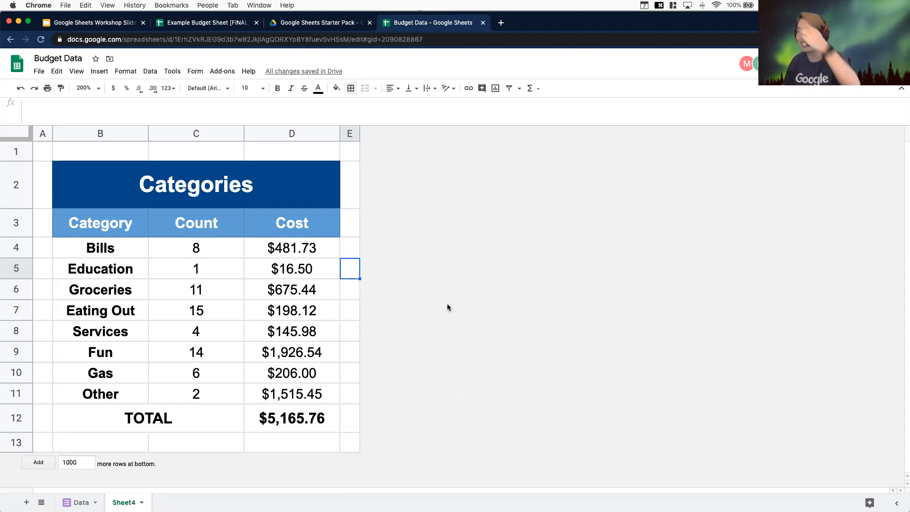
Apply white vertical borders across rows 1 to 13 to hide the gridlines
left_click(295, 192)
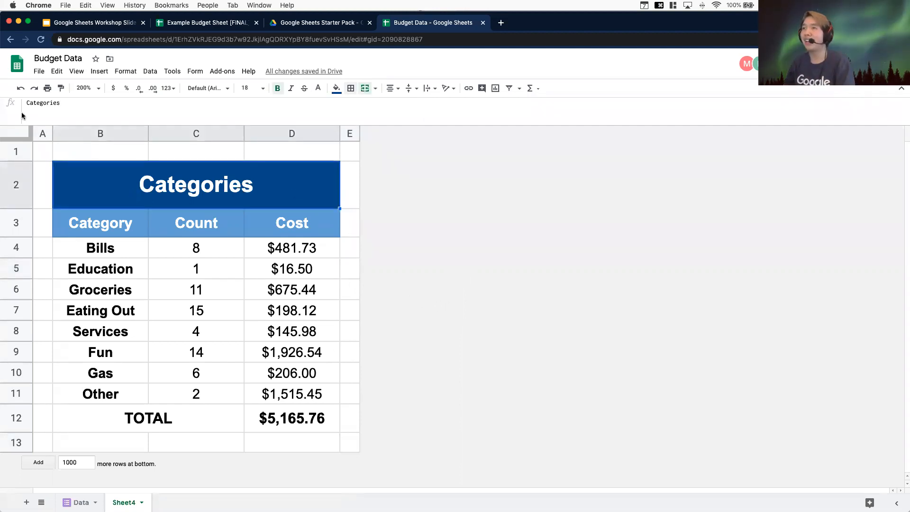
left_click(16, 151)
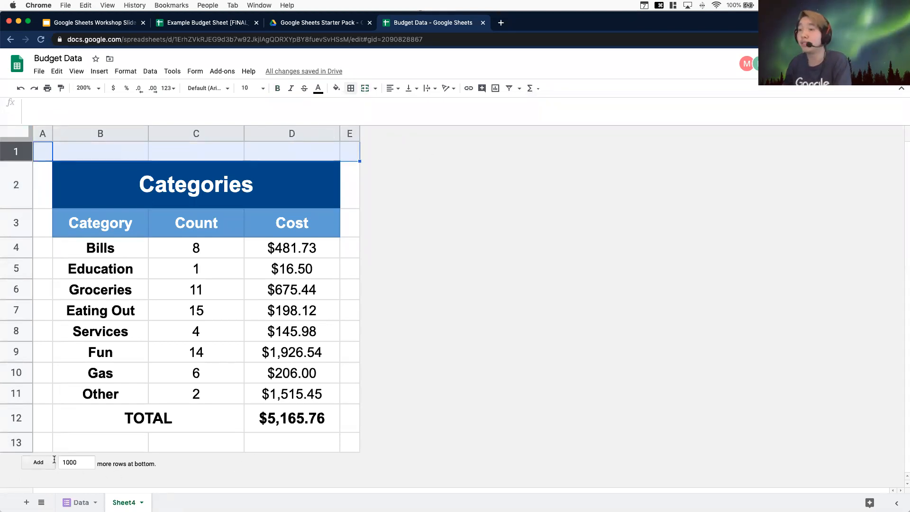
left_click(9, 446, "super")
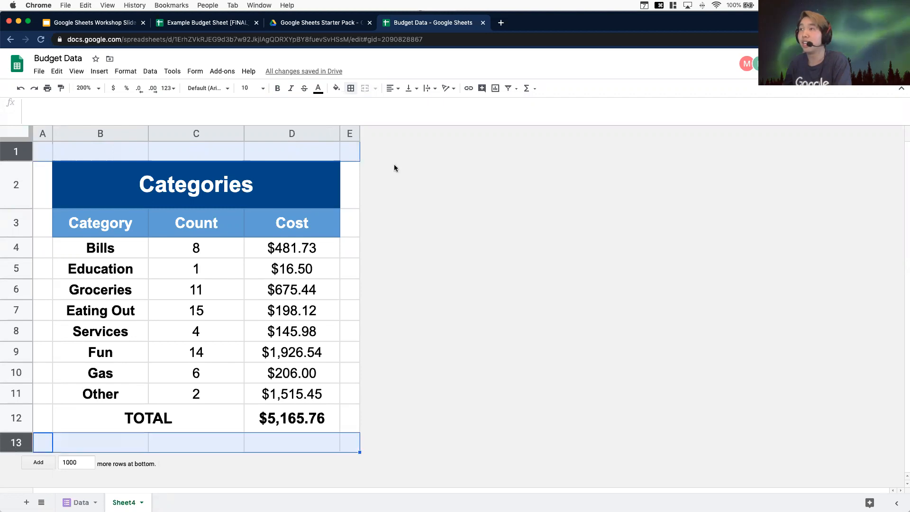
left_click(352, 89)
left_click(424, 108)
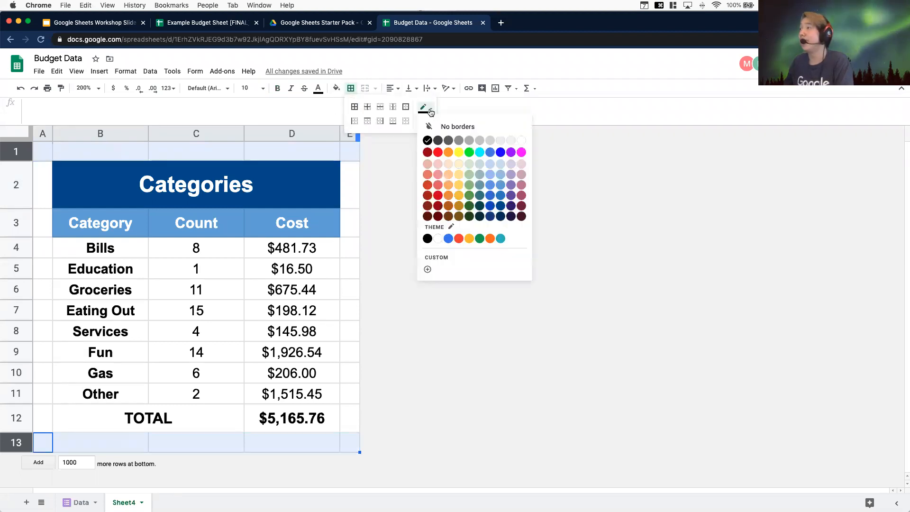
left_click(524, 138)
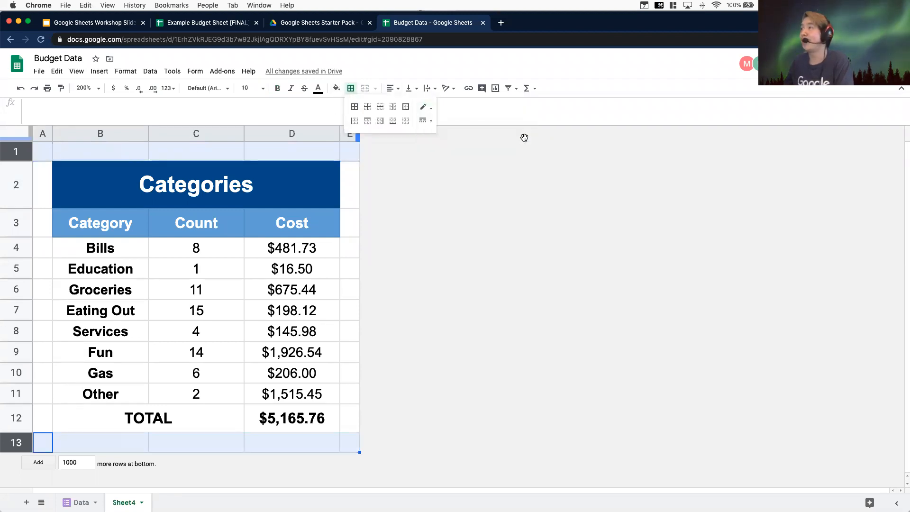
left_click(394, 108)
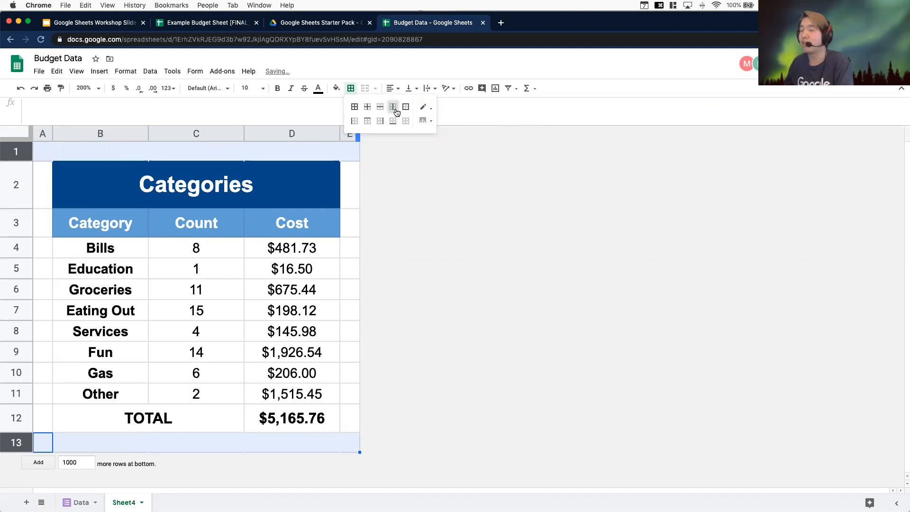
left_click(518, 248)
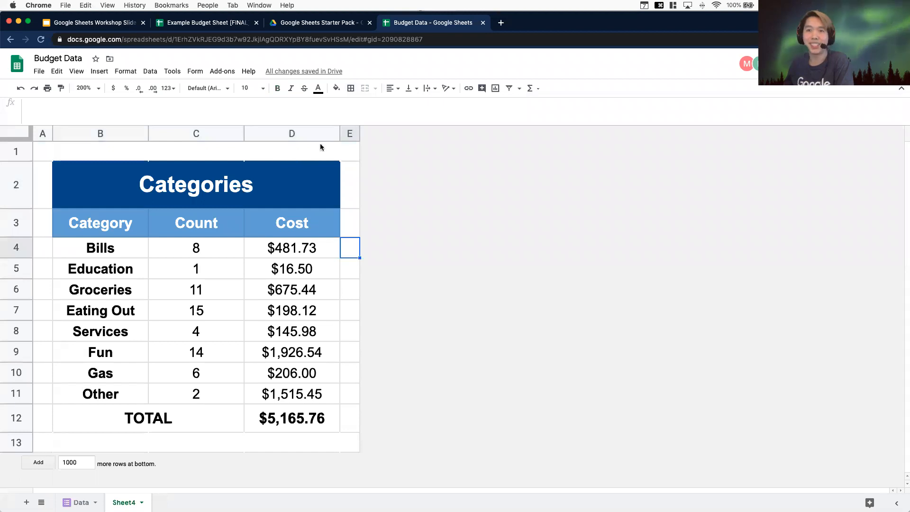
Apply white horizontal borders to columns A and E to hide the gridlines beside the table
right_click(40, 133)
left_click(171, 162)
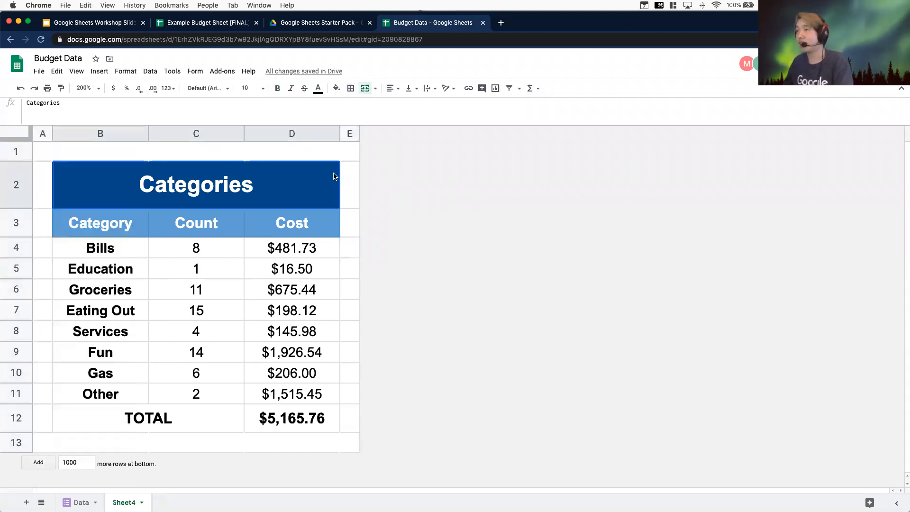
left_click(42, 133)
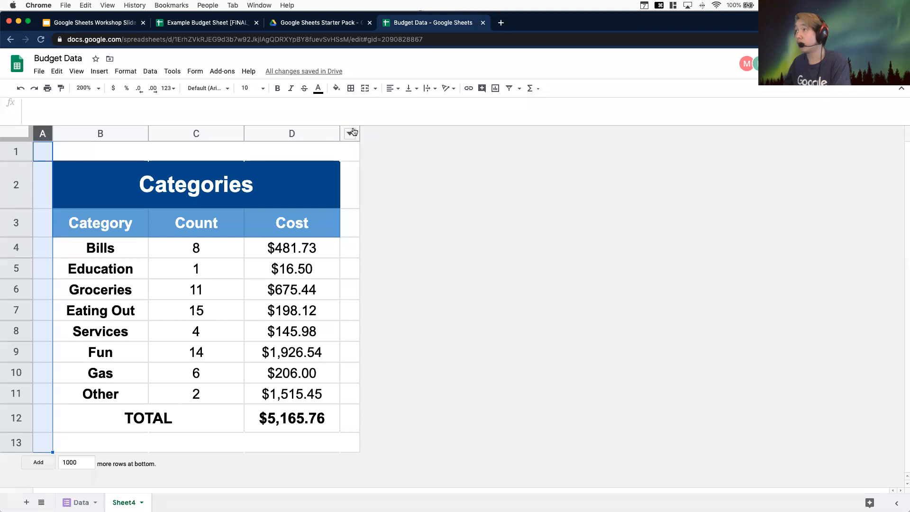
left_click(352, 133, "super")
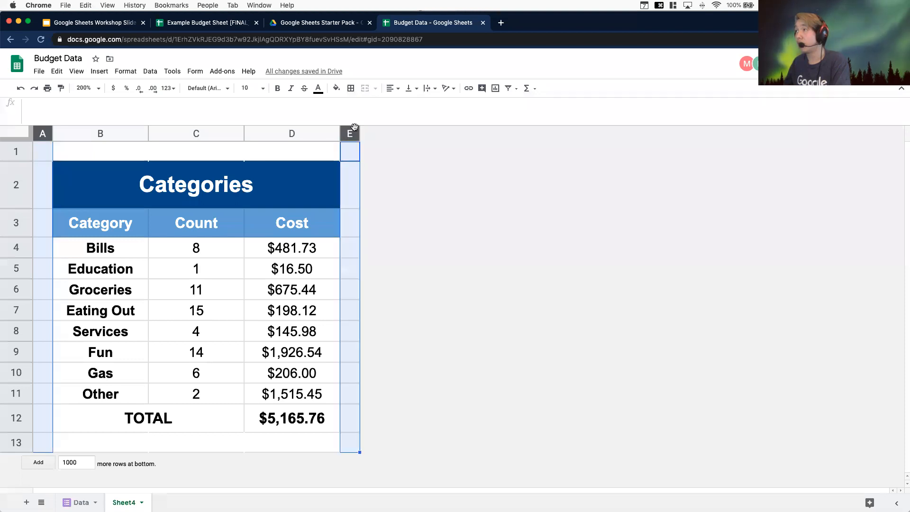
left_click(352, 91)
left_click(376, 112)
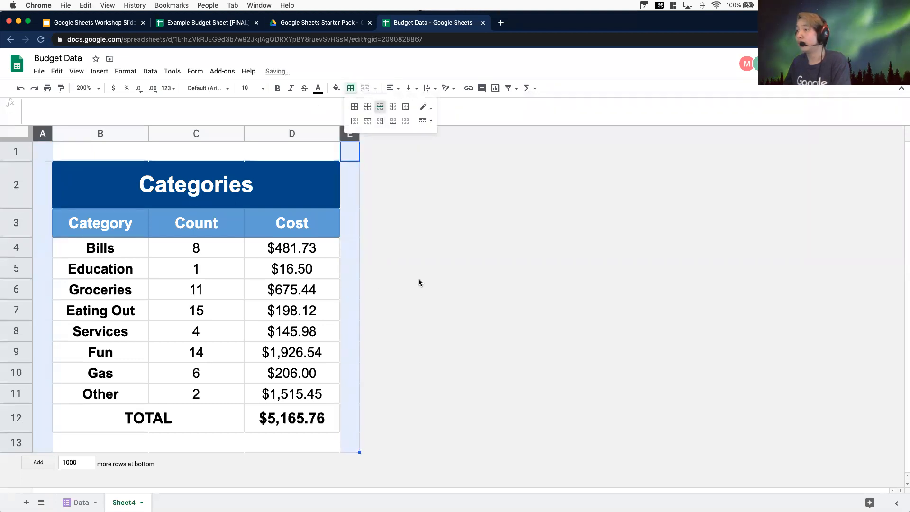
left_click(419, 279)
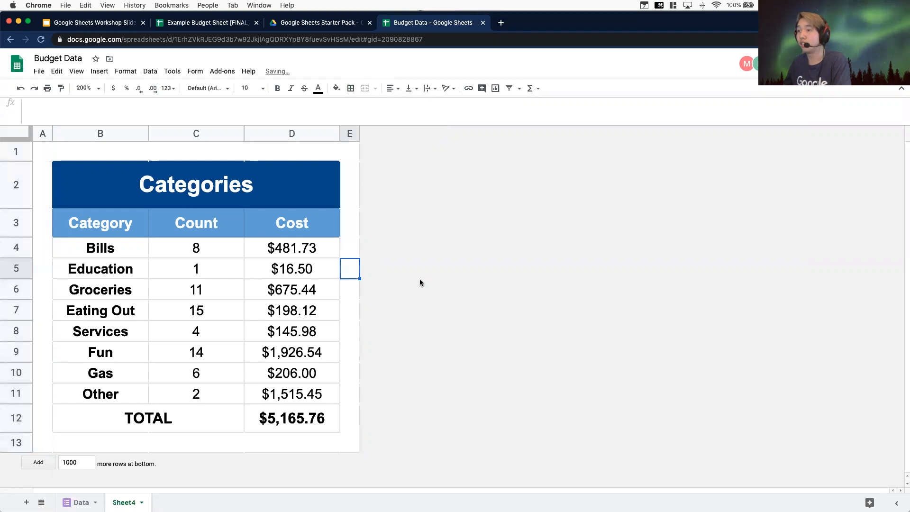
left_click(352, 445)
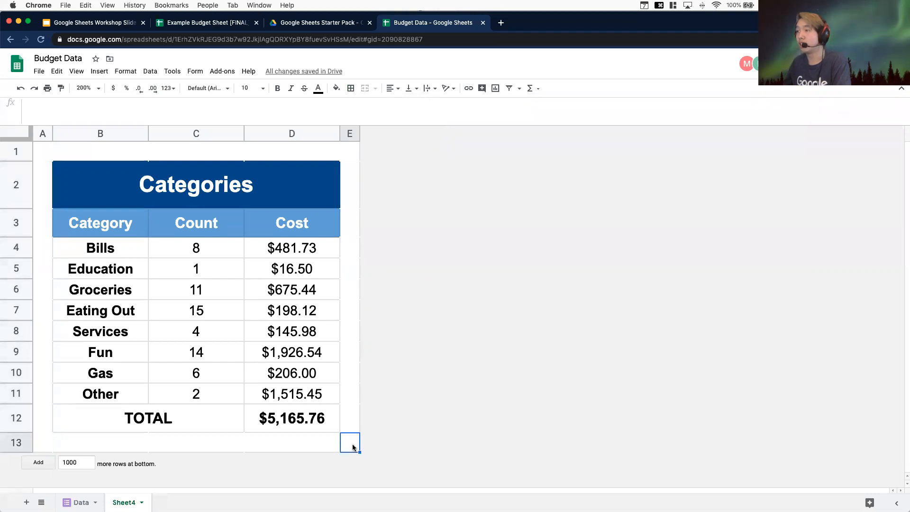
left_click(40, 150, "shift")
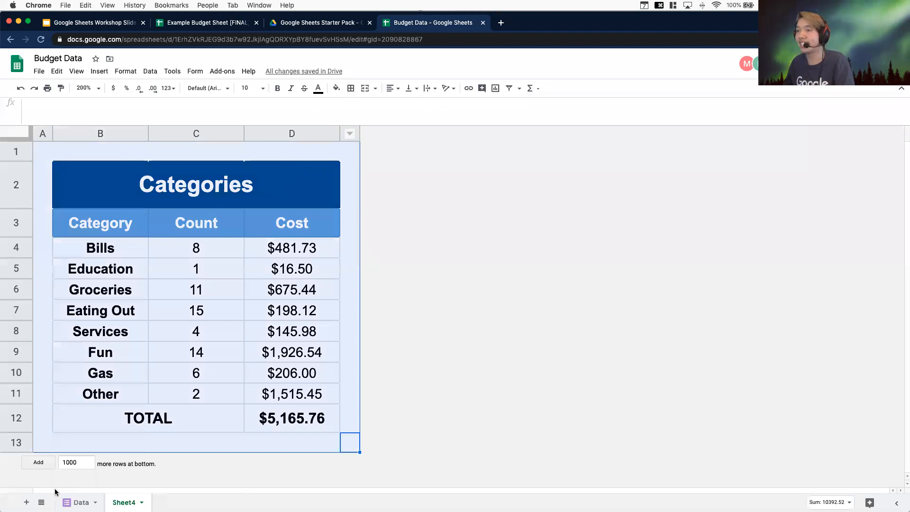
left_click(350, 88)
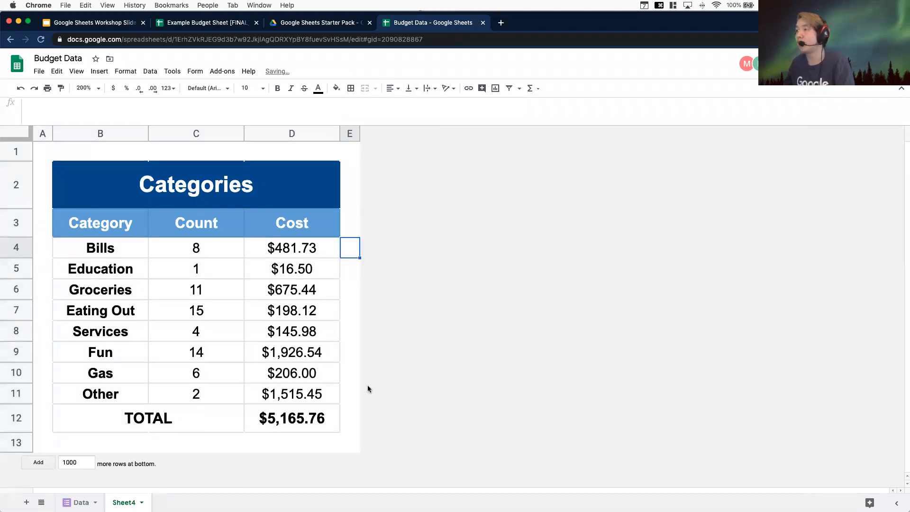
Add a thick black outer border around the summary table B2:D12
left_click(286, 415)
left_click(203, 255, "shift")
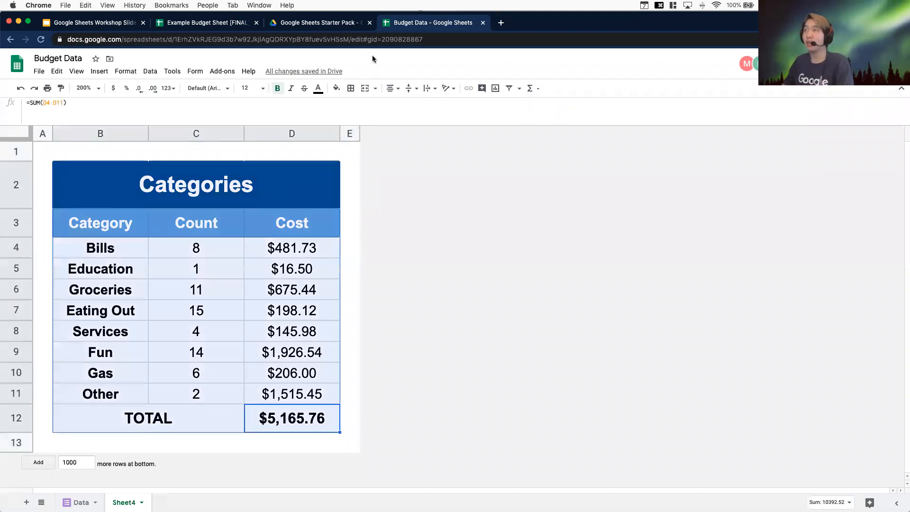
left_click(351, 88)
left_click(425, 108)
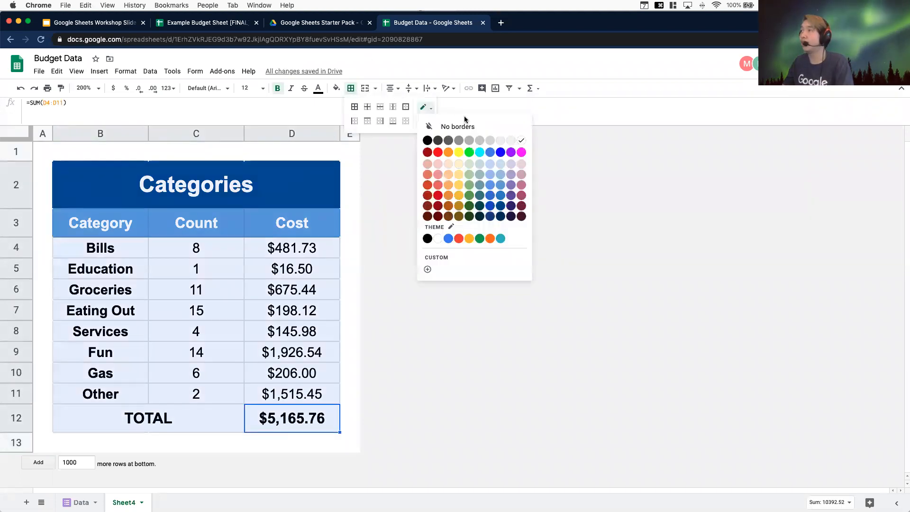
left_click(428, 140)
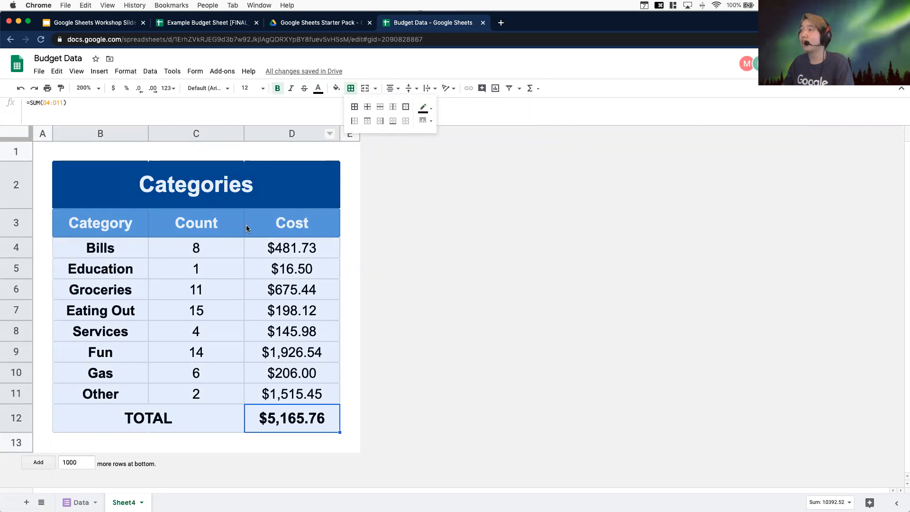
left_click(426, 120)
left_click(448, 148)
left_click(405, 109)
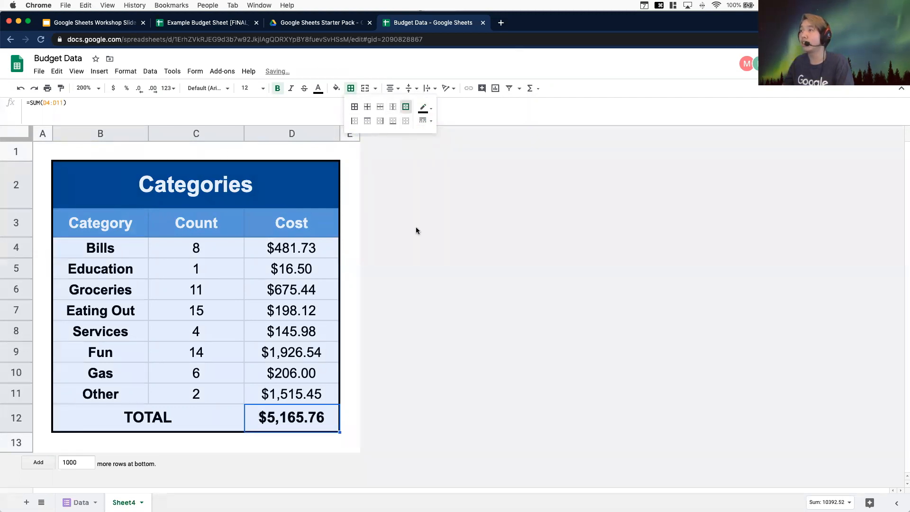
left_click(416, 227)
Add a thick black top border to the TOTAL row B12:D12
left_click(252, 419)
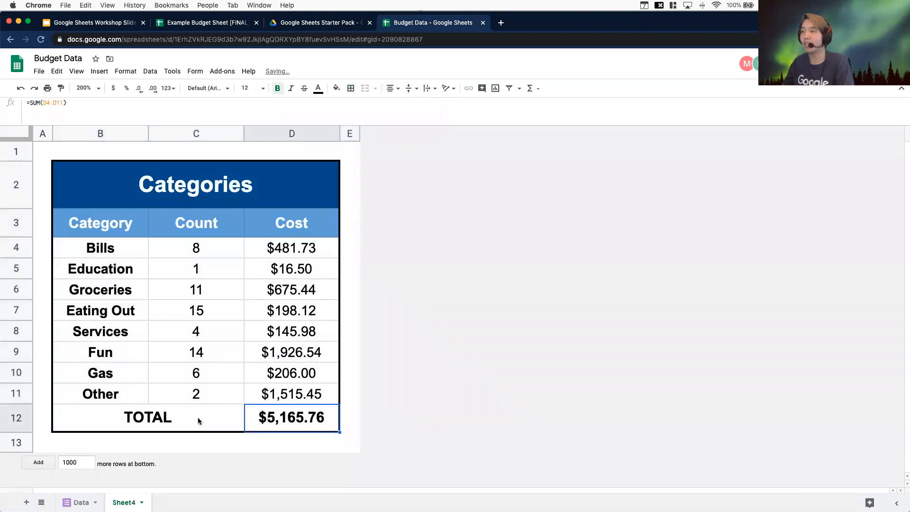
left_click(198, 417, "shift")
left_click(352, 89)
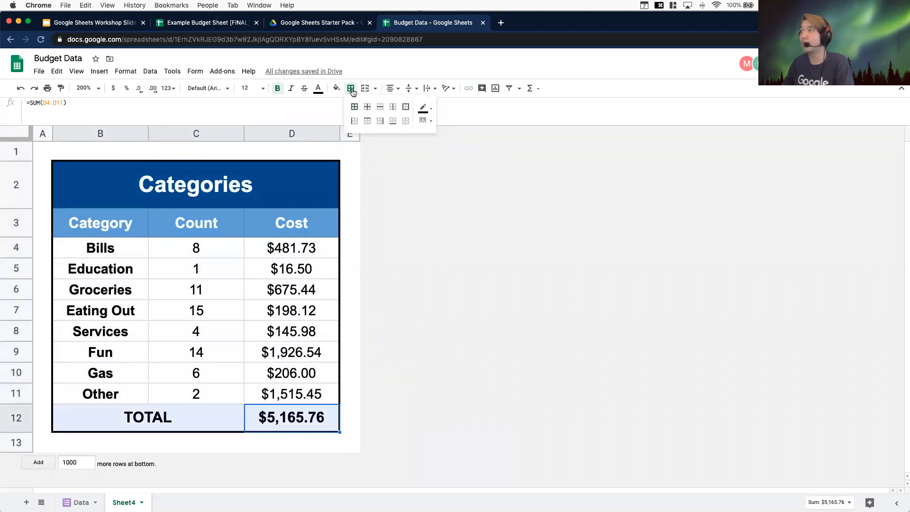
left_click(367, 121)
left_click(350, 311)
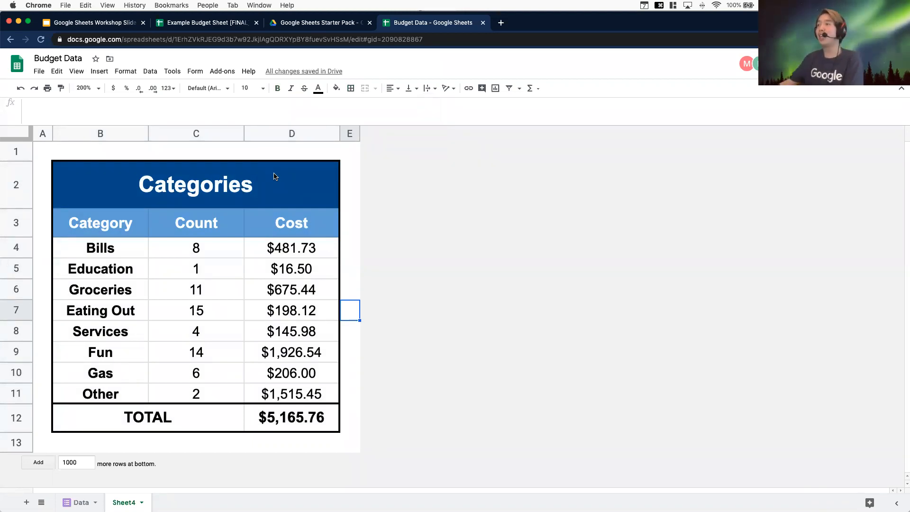
Add 10 more rows at the bottom of the sheet
left_click(279, 311)
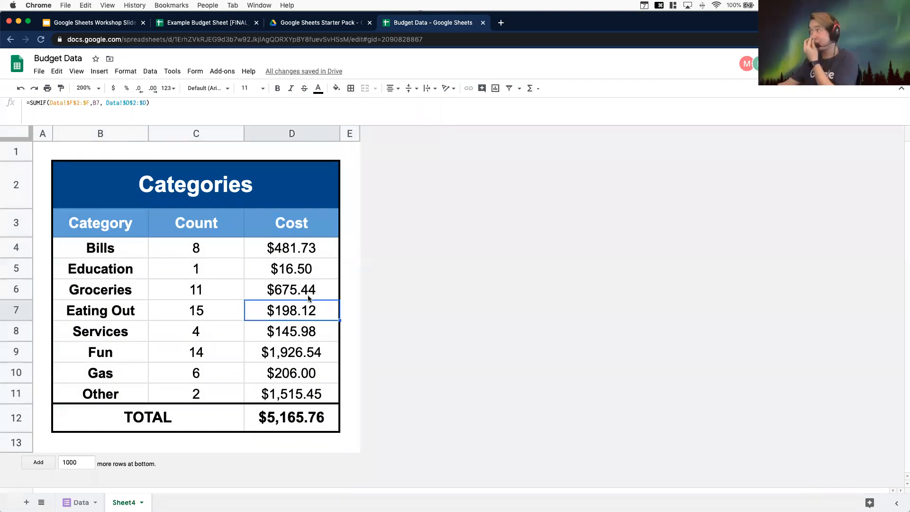
left_click(17, 442)
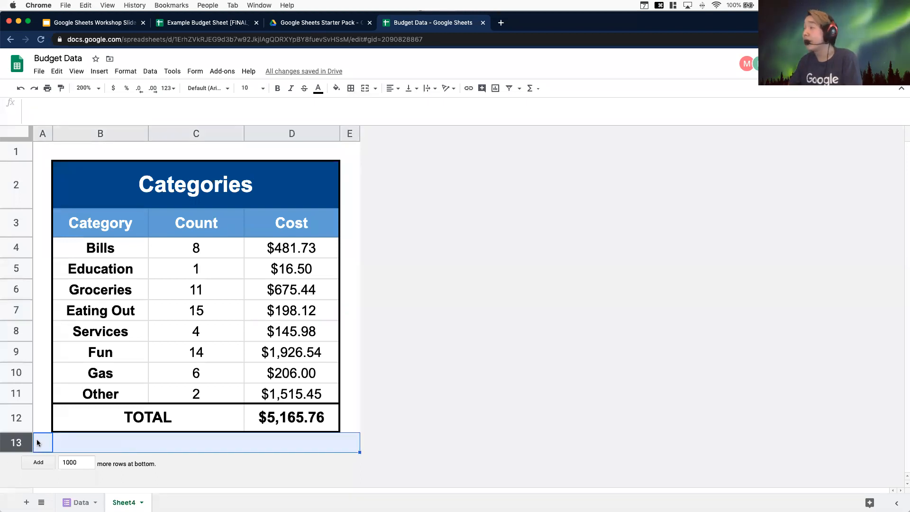
double_click(69, 463)
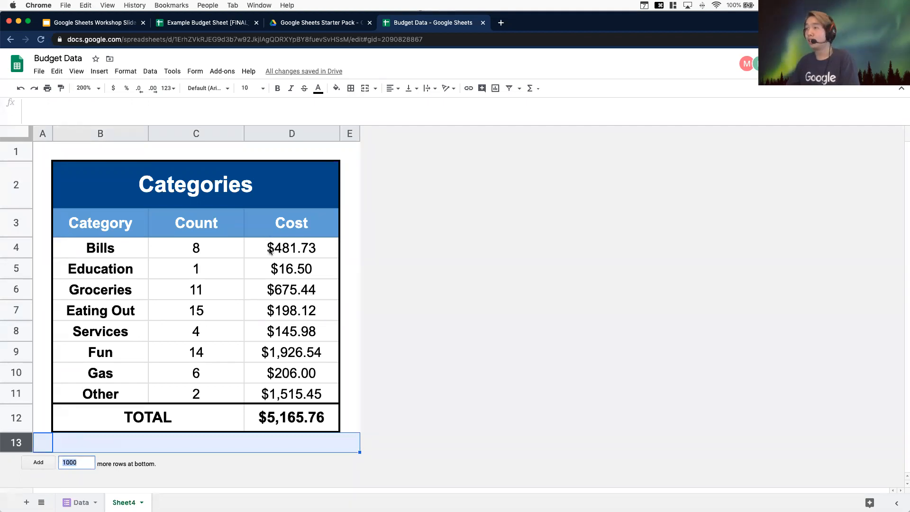
left_click(426, 332)
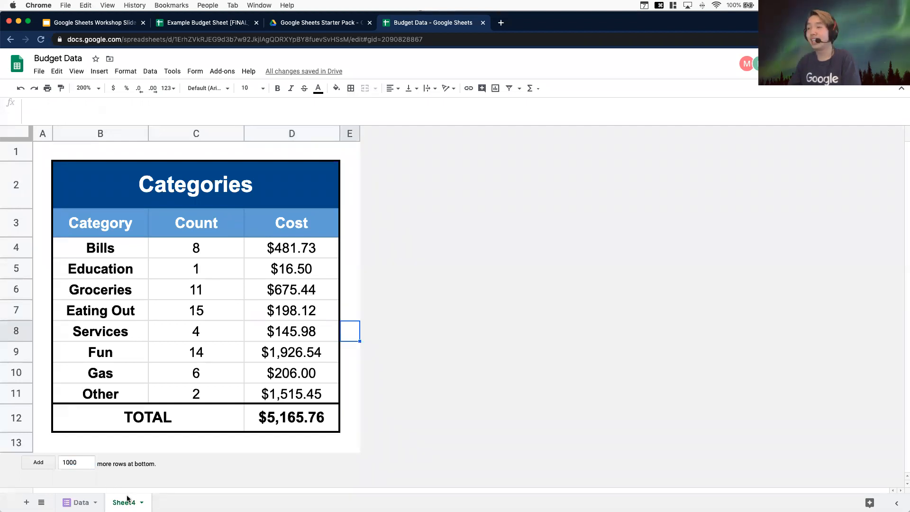
left_click(88, 462)
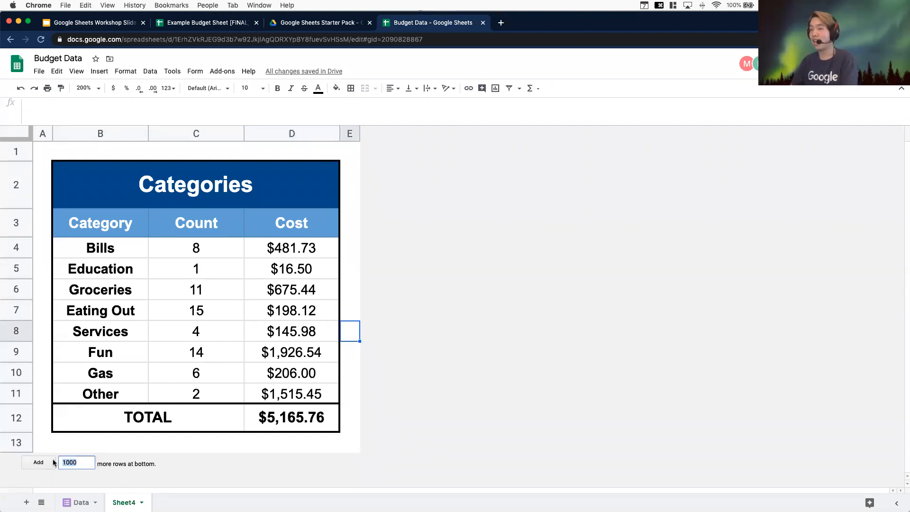
key("BackSpace")
type("10")
key("Return")
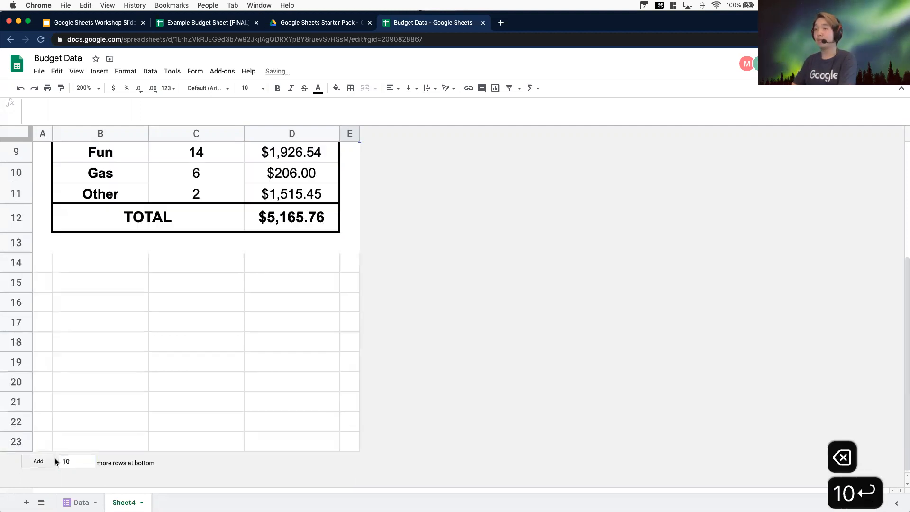
Insert a chart from cell B15 and resize it to fit below the table across B14:D22
scroll(207, 364, "up", 2)
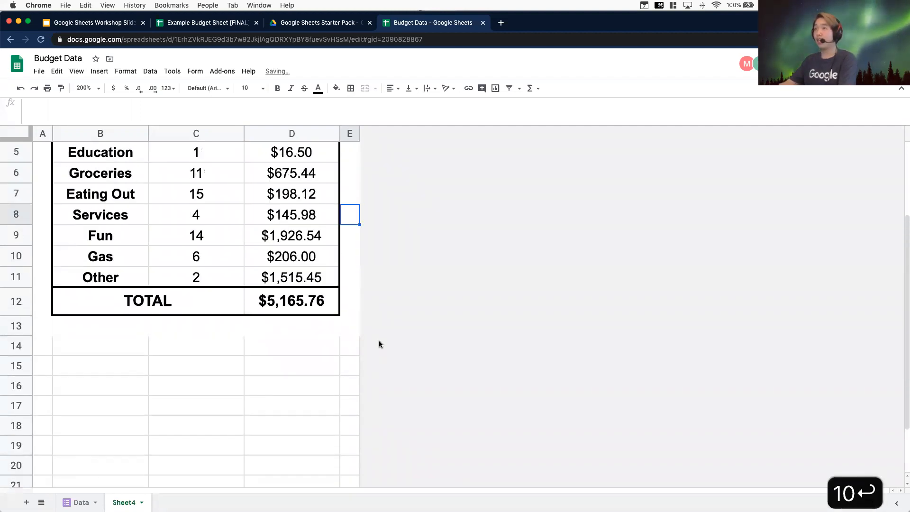
left_click(252, 363)
left_click(97, 360)
left_click(99, 71)
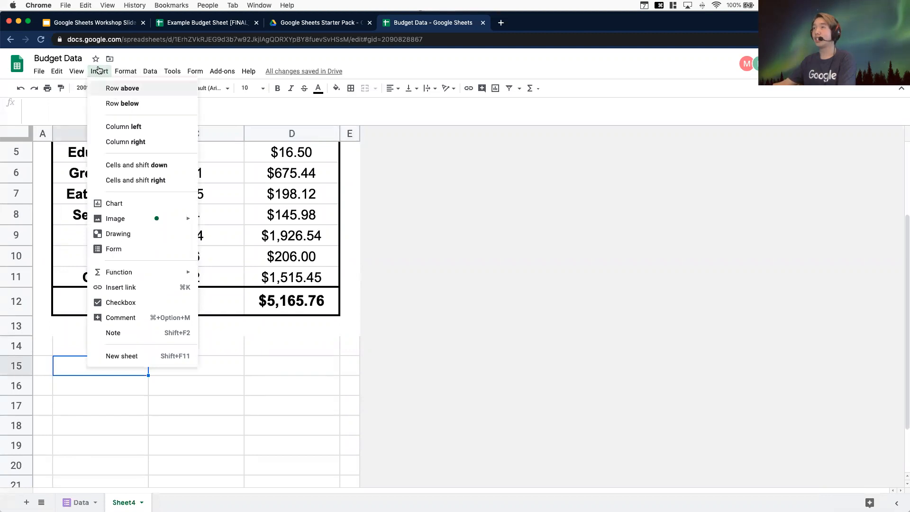
left_click(106, 204)
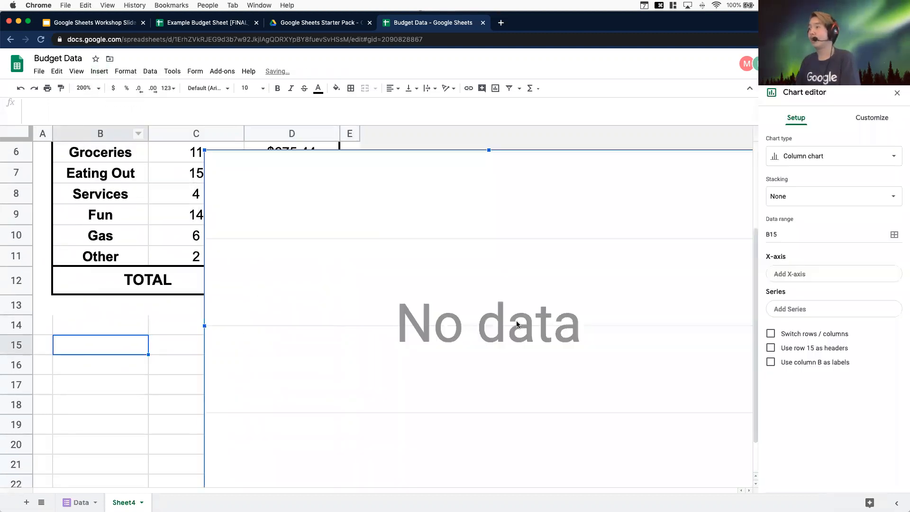
left_click_drag(359, 333, 351, 337)
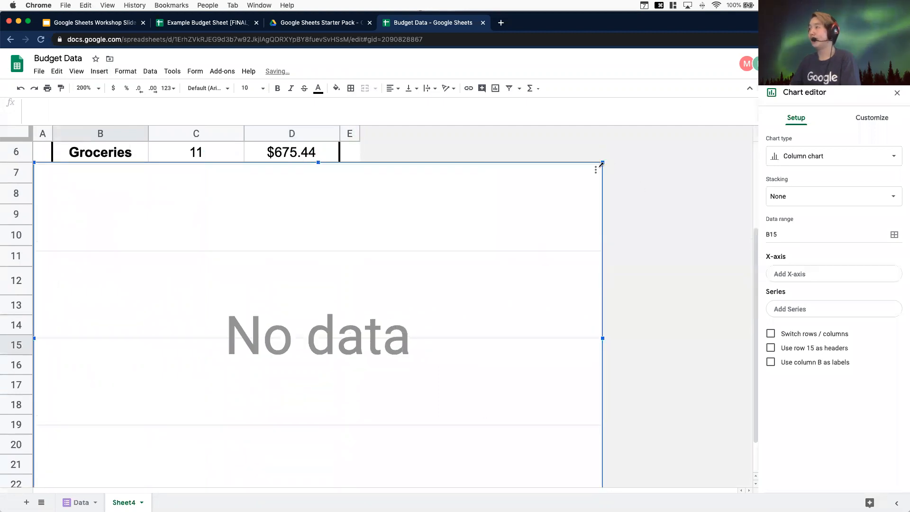
left_click_drag(603, 162, 192, 343)
left_click_drag(319, 458, 340, 473)
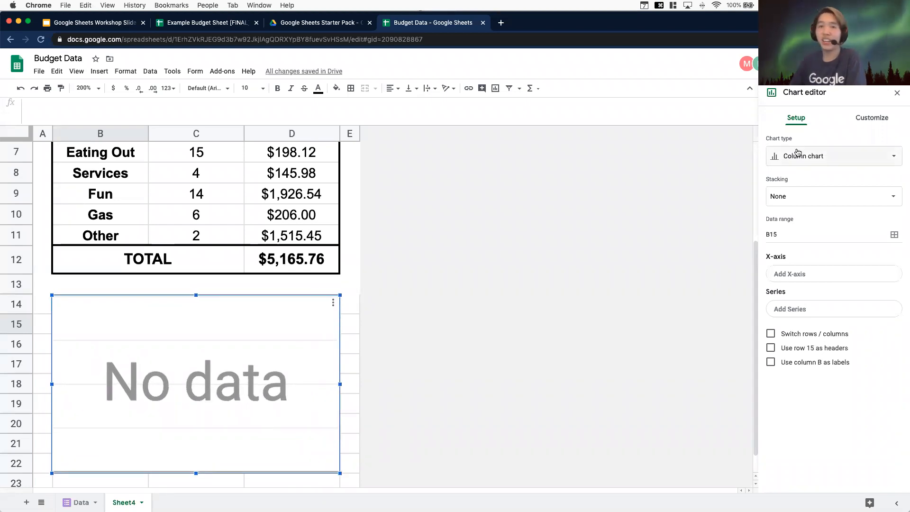
Change the chart type to a doughnut chart
left_click(830, 157)
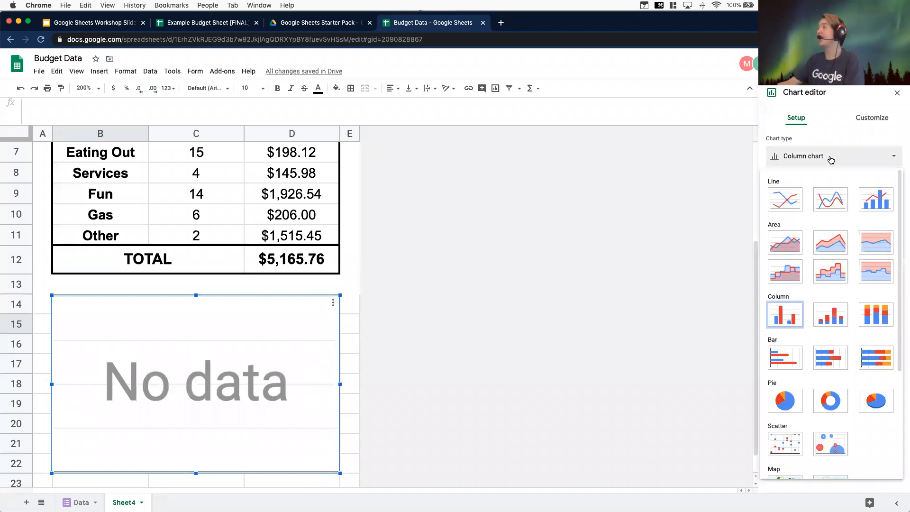
scroll(845, 264, "down", 3)
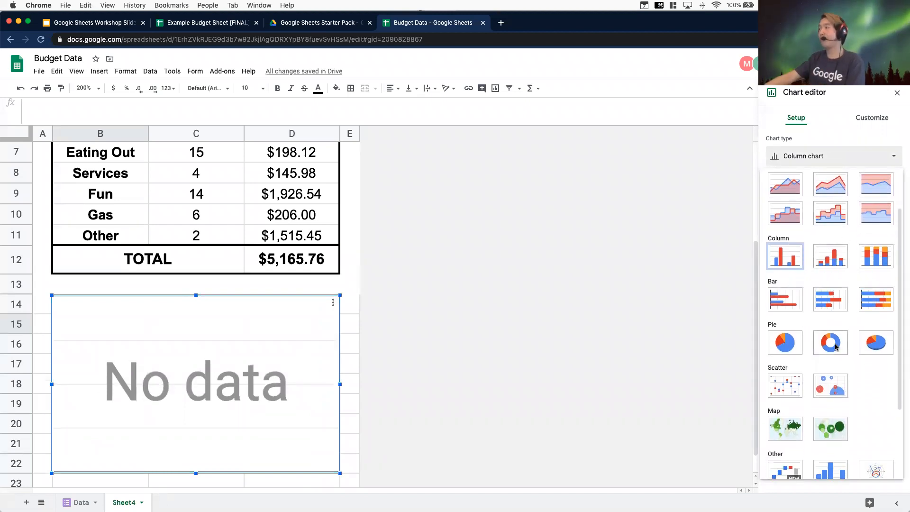
left_click(837, 345)
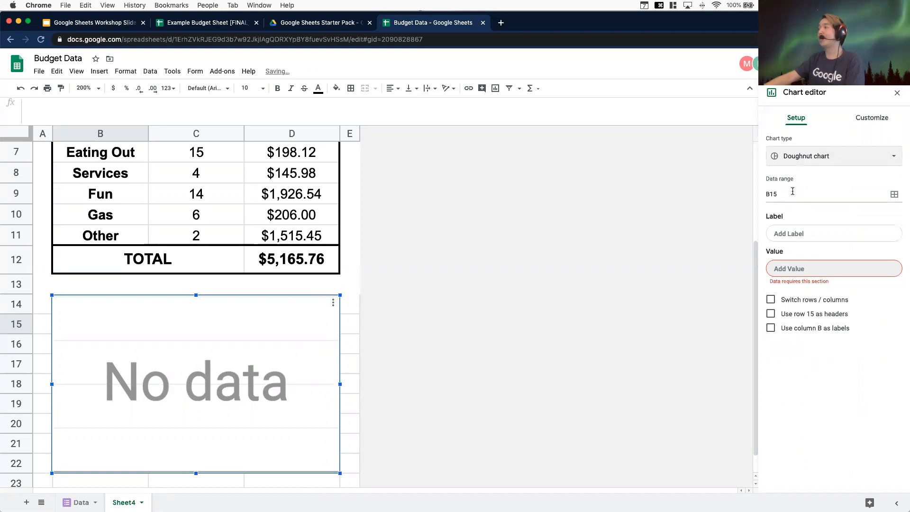
Set the chart's data range to B3:D11
left_click(802, 197)
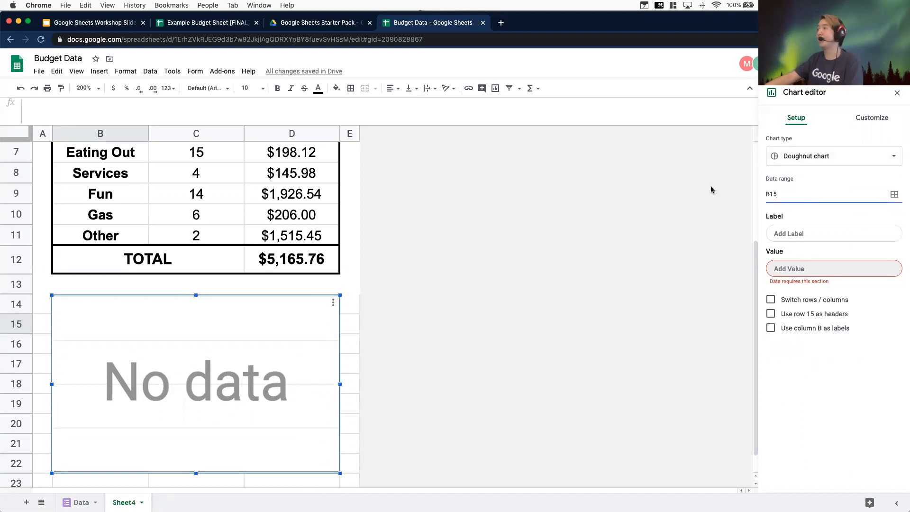
left_click(894, 193)
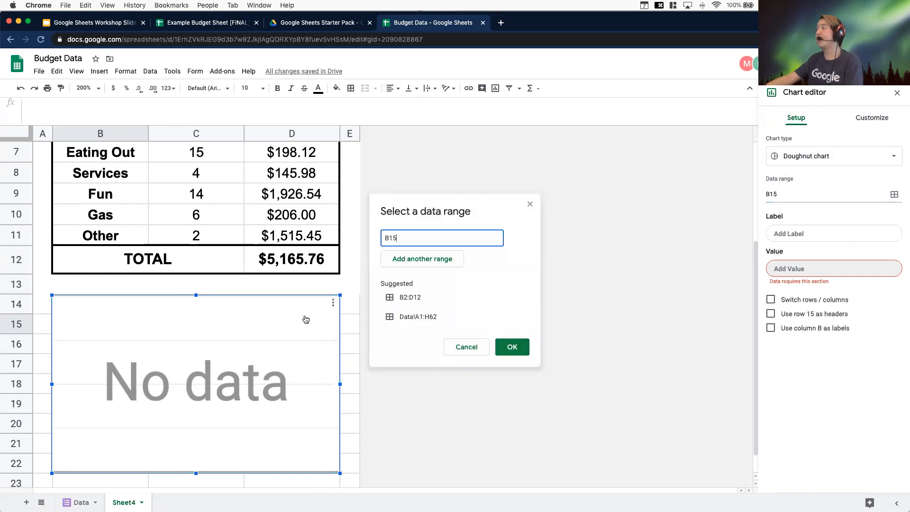
scroll(270, 322, "up", 2)
scroll(271, 324, "up", 3)
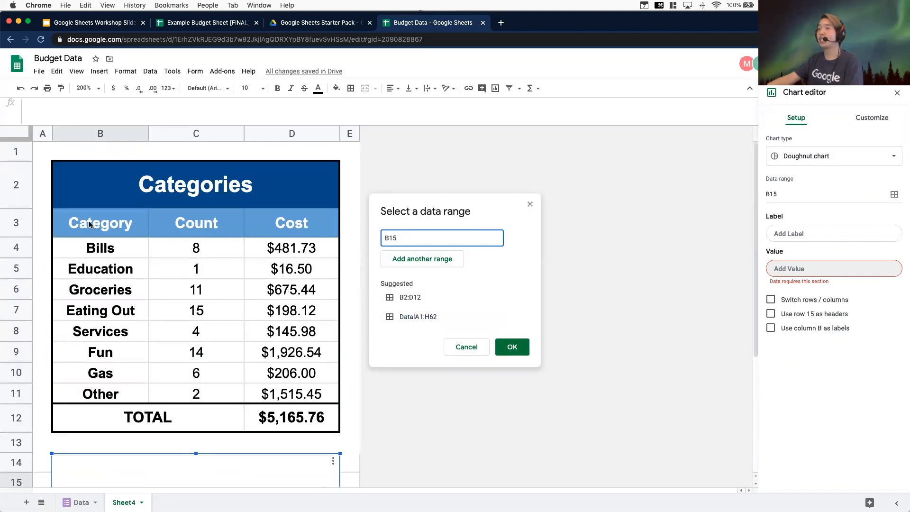
left_click_drag(89, 224, 323, 402)
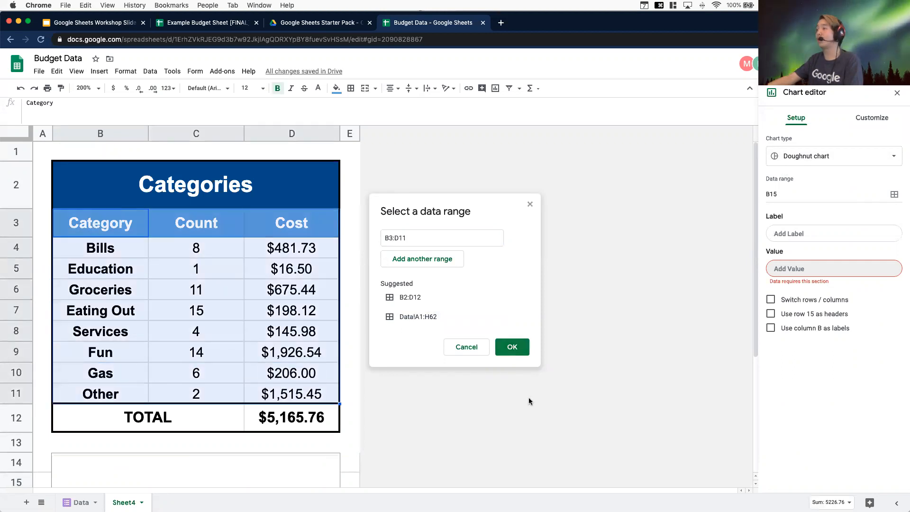
scroll(216, 411, "down", 5)
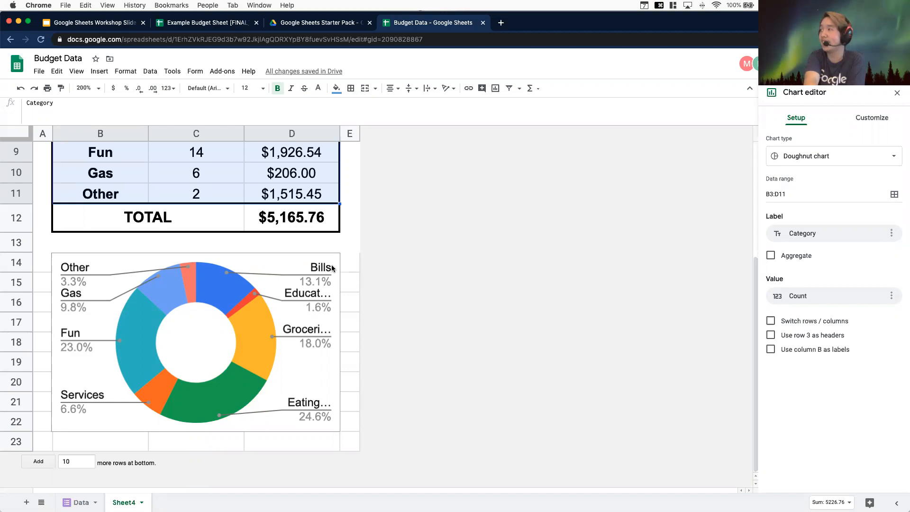
Set the chart's value series to Cost and close the chart editor
scroll(203, 214, "up", 3)
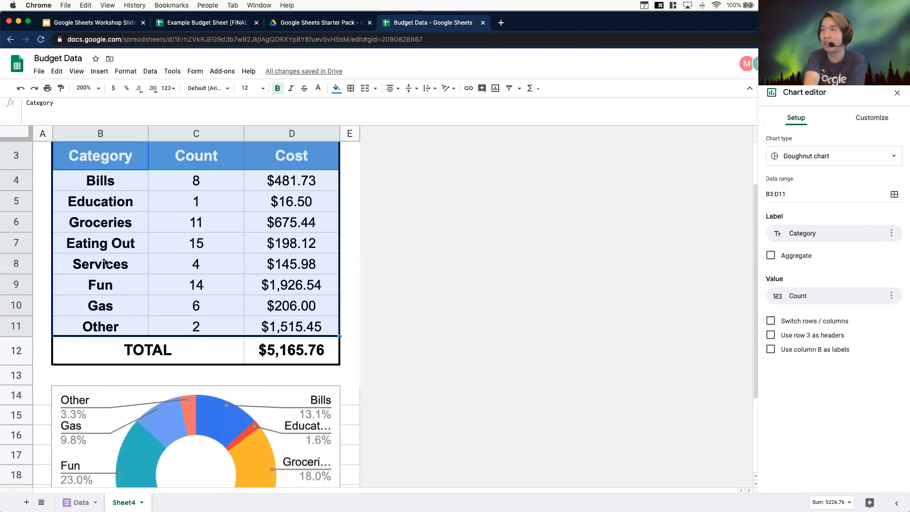
scroll(147, 335, "down", 3)
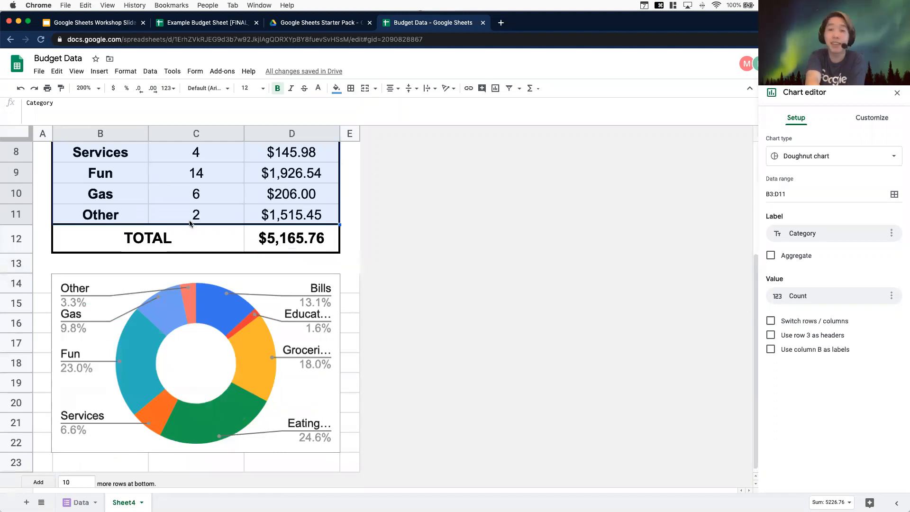
left_click(891, 296)
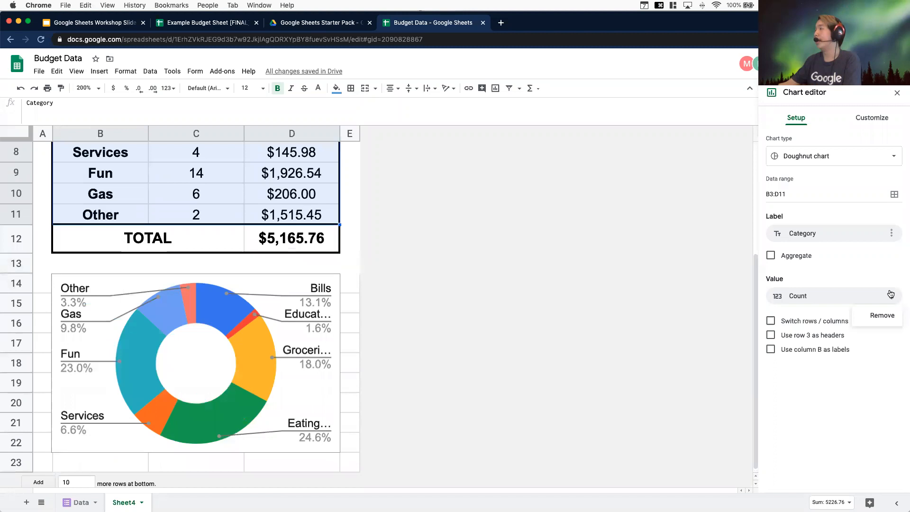
left_click(804, 297)
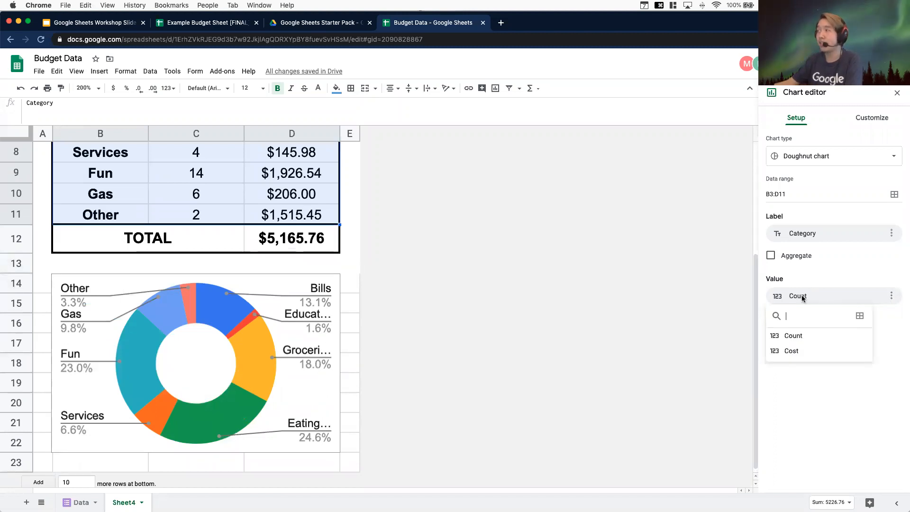
left_click(791, 351)
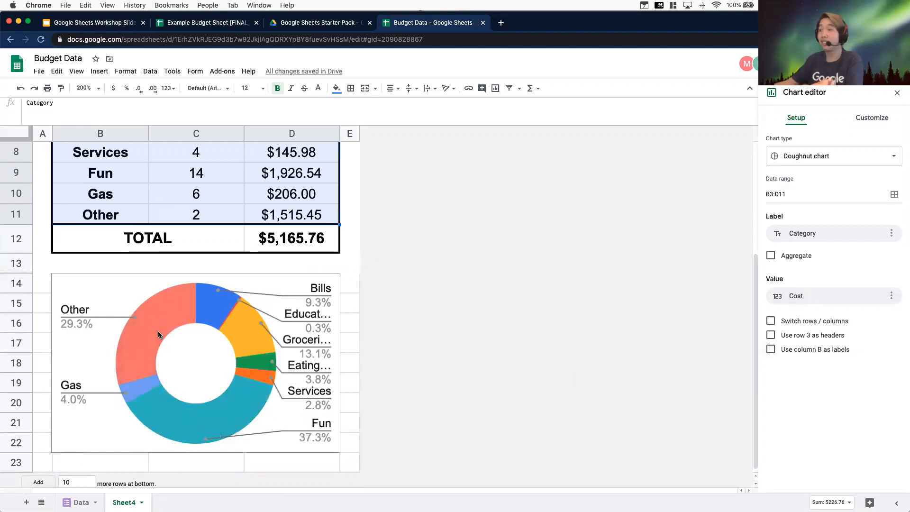
left_click(177, 389)
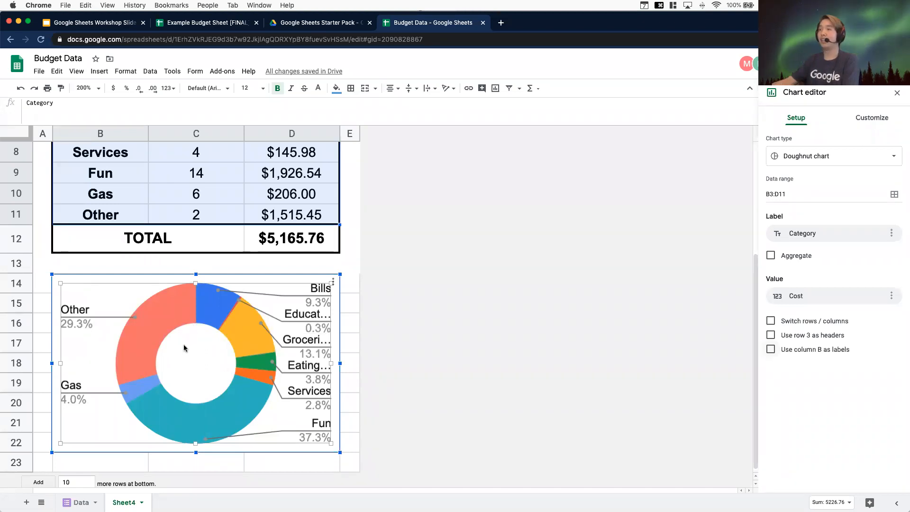
scroll(362, 315, "up", 1)
scroll(362, 314, "up", 5)
scroll(286, 343, "down", 6)
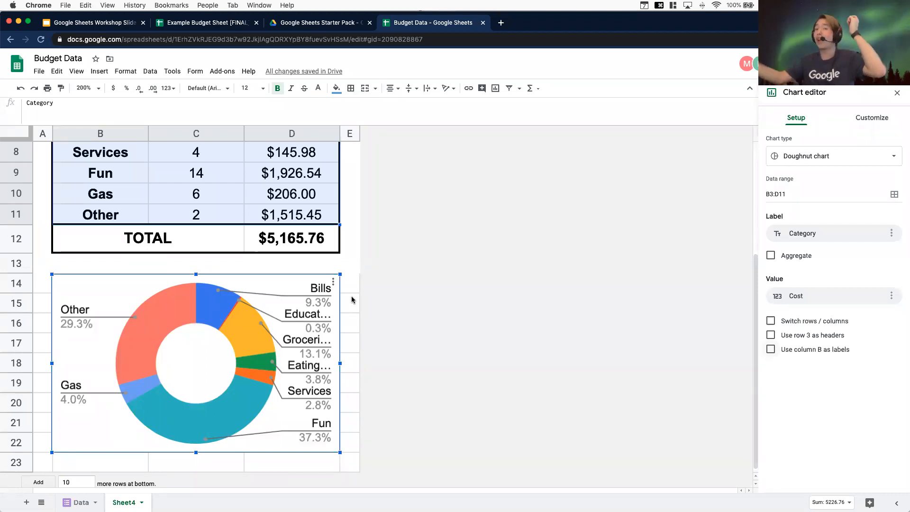
left_click(343, 262)
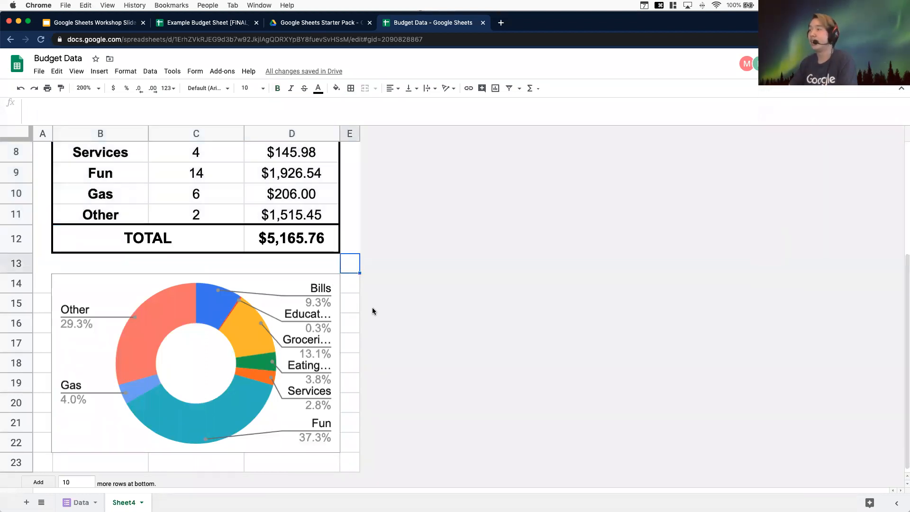
Apply white borders to all cells in A14:E23 to hide the gridlines around the chart
scroll(307, 284, "up", 5)
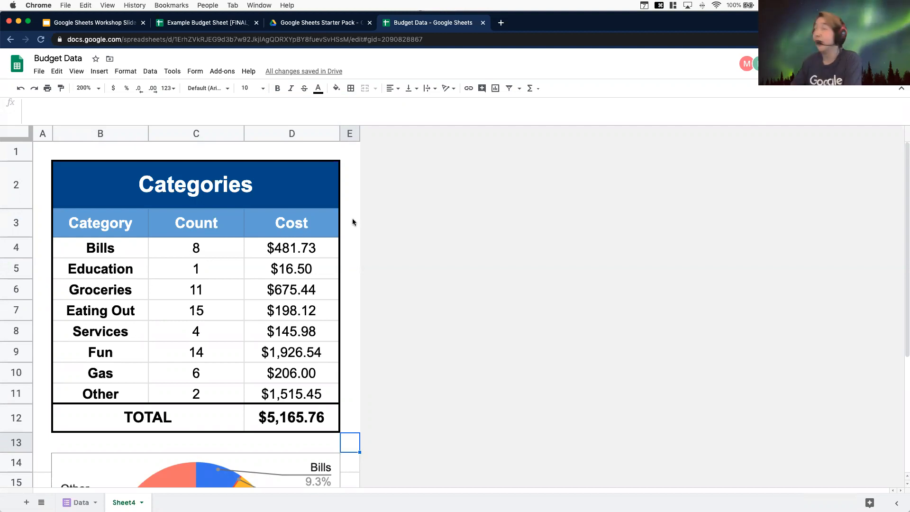
scroll(267, 251, "down", 1)
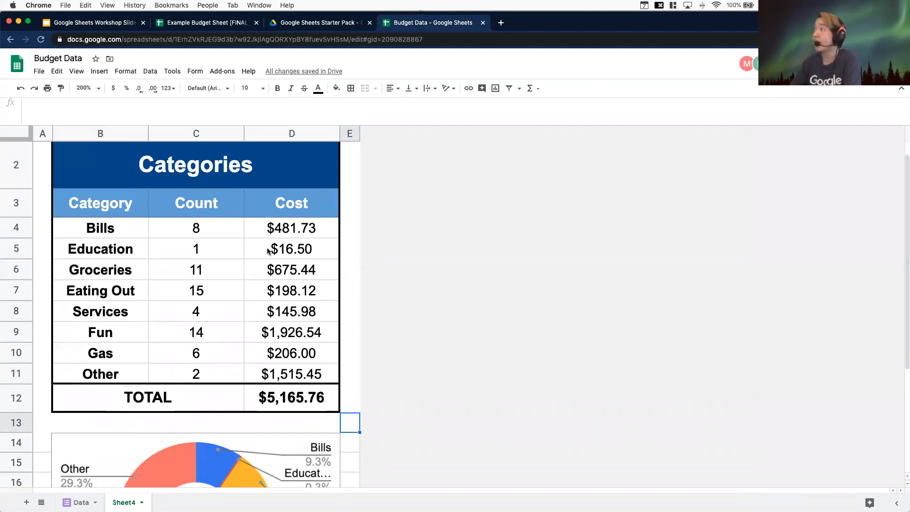
scroll(267, 250, "down", 5)
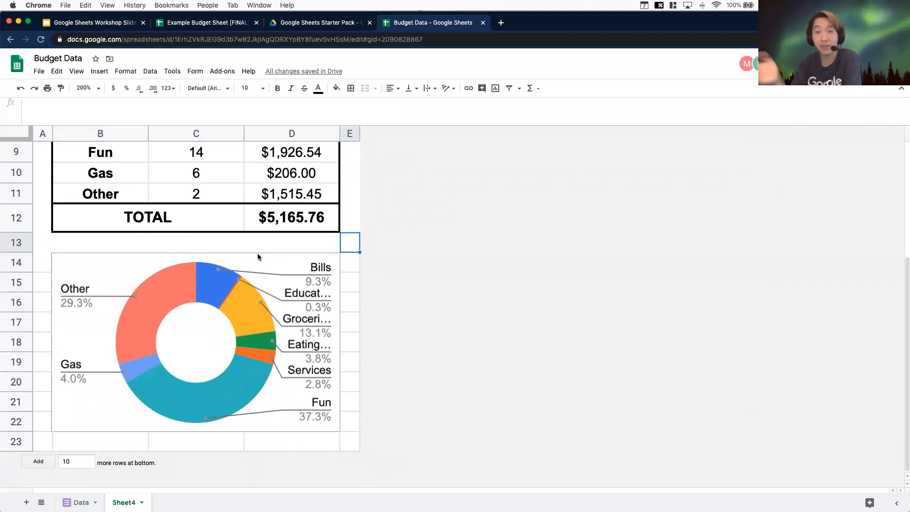
mouse_move(354, 436)
left_mouse_down()
mouse_move(68, 300)
mouse_move(45, 263)
left_mouse_up()
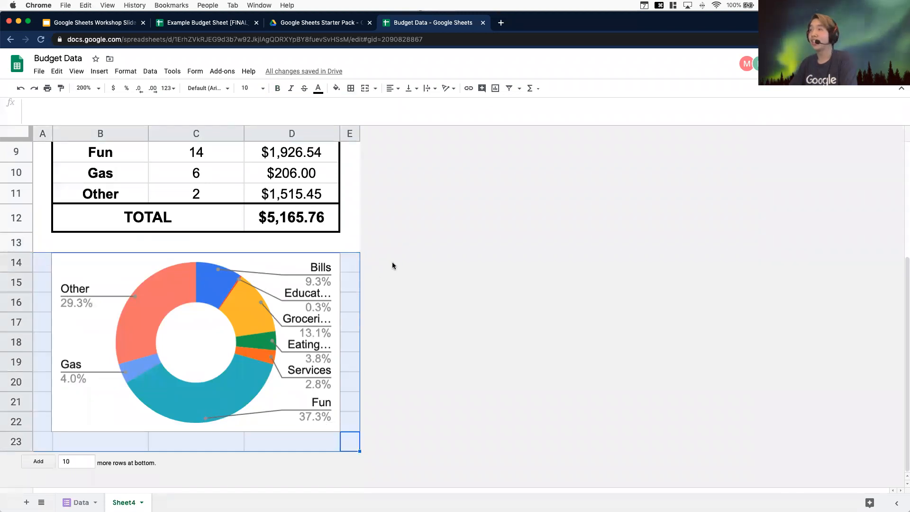
left_click(304, 261)
left_click_drag(421, 273, 306, 264)
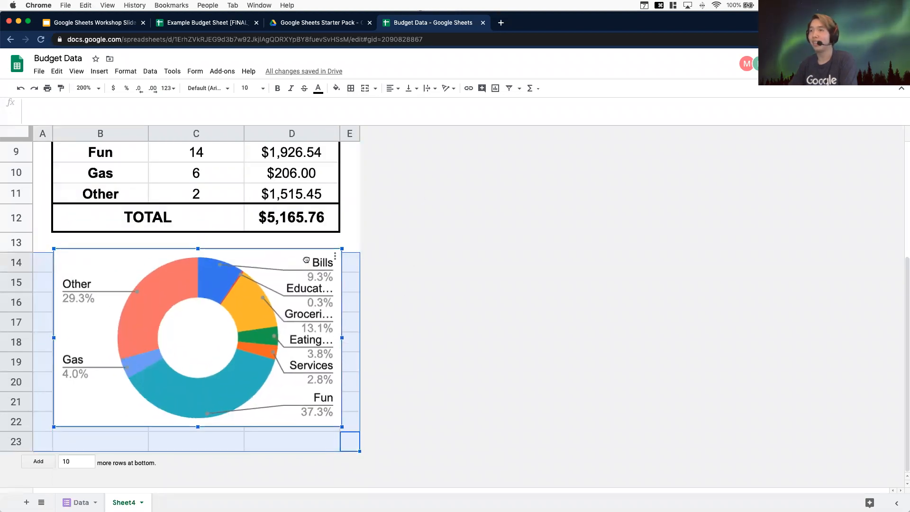
left_click(351, 88)
left_click(425, 120)
left_click(450, 136)
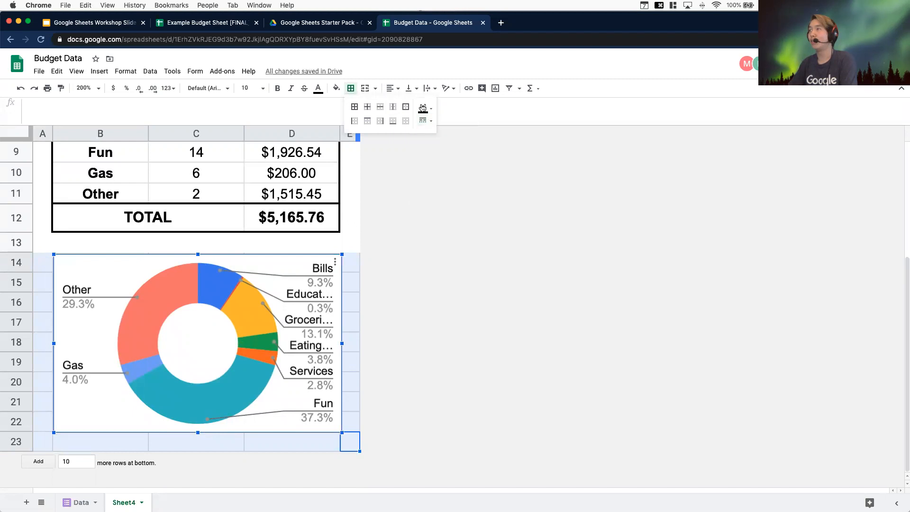
left_click(423, 108)
left_click(520, 142)
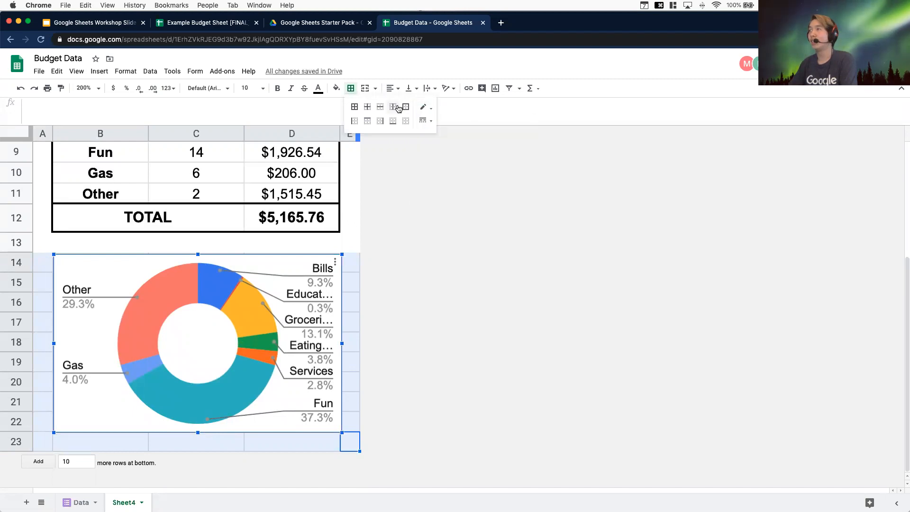
left_click(355, 107)
left_click(449, 390)
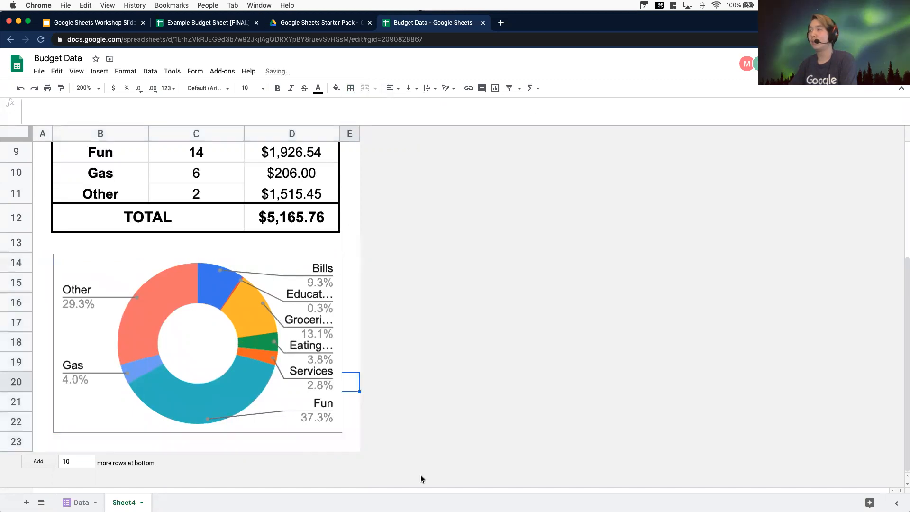
Set the sheet zoom to 125% to view the whole category summary table and chart
left_click(511, 231)
left_click(89, 88)
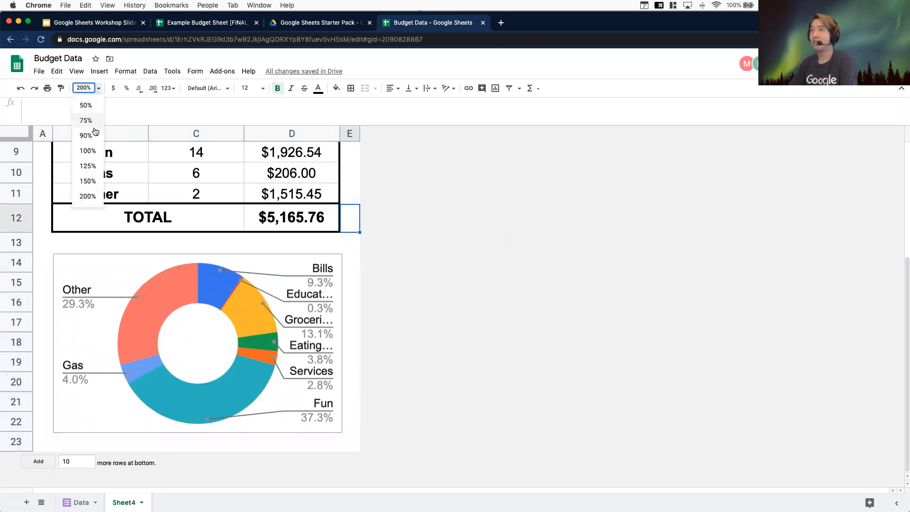
left_click(87, 154)
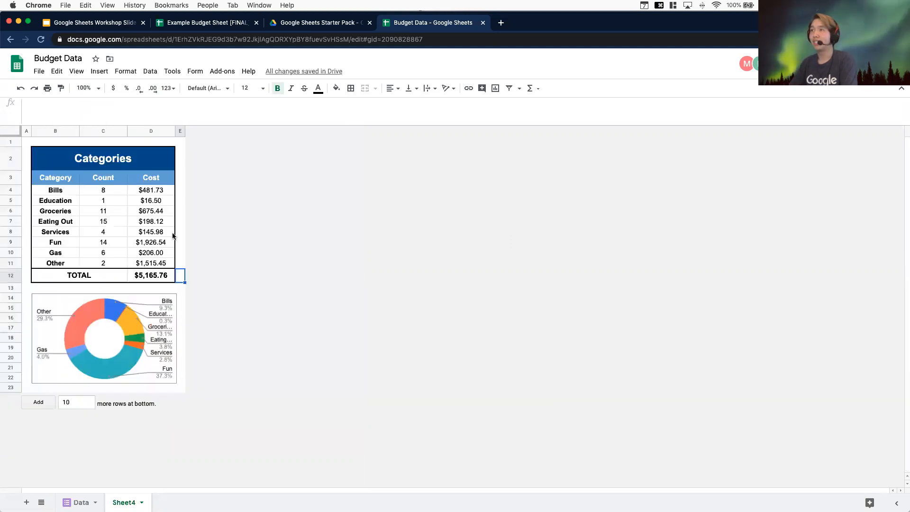
left_click(99, 89)
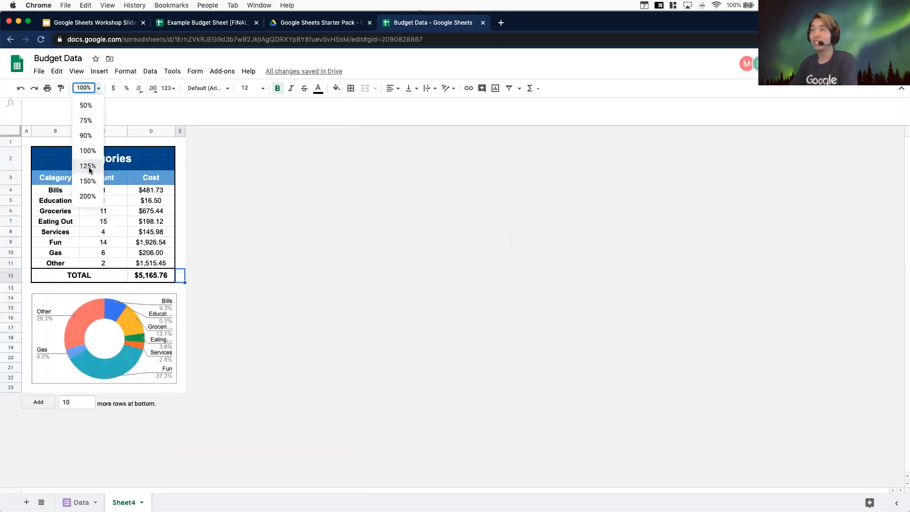
left_click(88, 167)
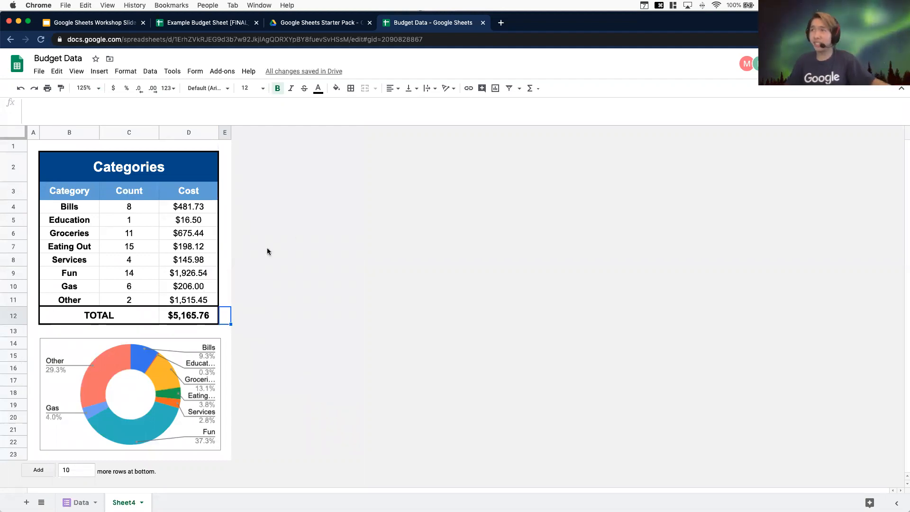
Inspect the Cost formula in the summary table and the responses on the Data sheet
left_click(179, 251)
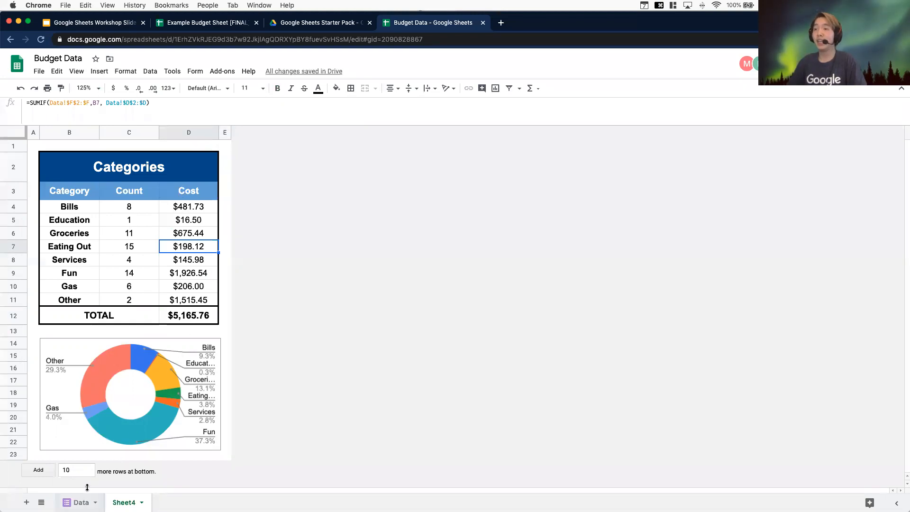
left_click(67, 502)
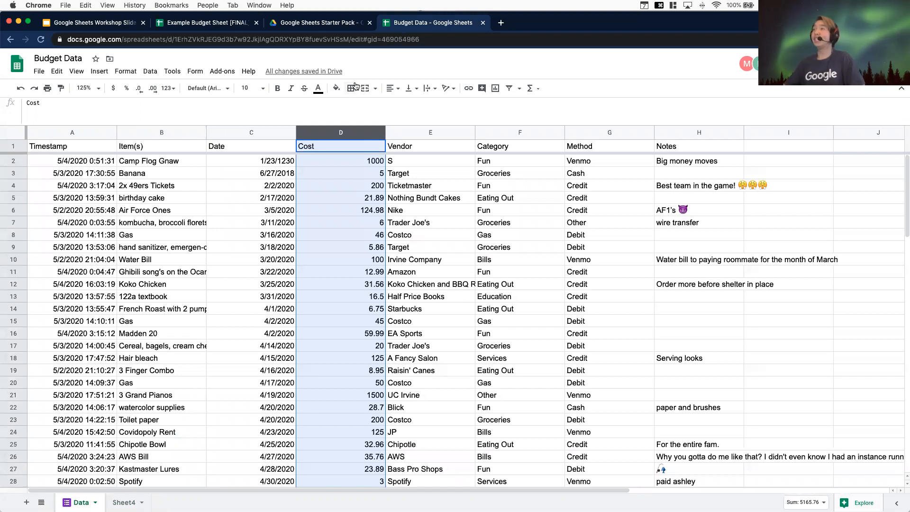
scroll(332, 308, "down", 10)
left_click(293, 321)
scroll(246, 325, "up", 10)
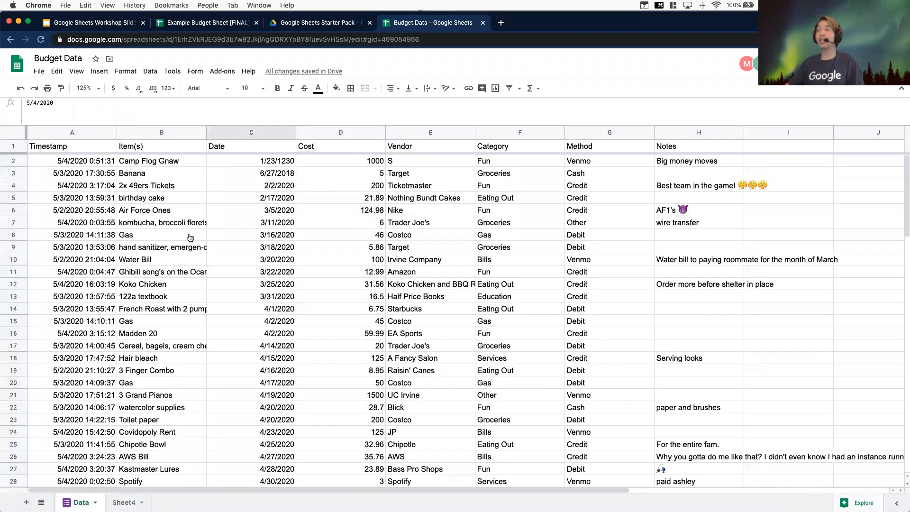
Switch to the expense form editor, open its send-by-link option, shorten the URL and copy it
left_click(341, 24)
double_click(181, 159)
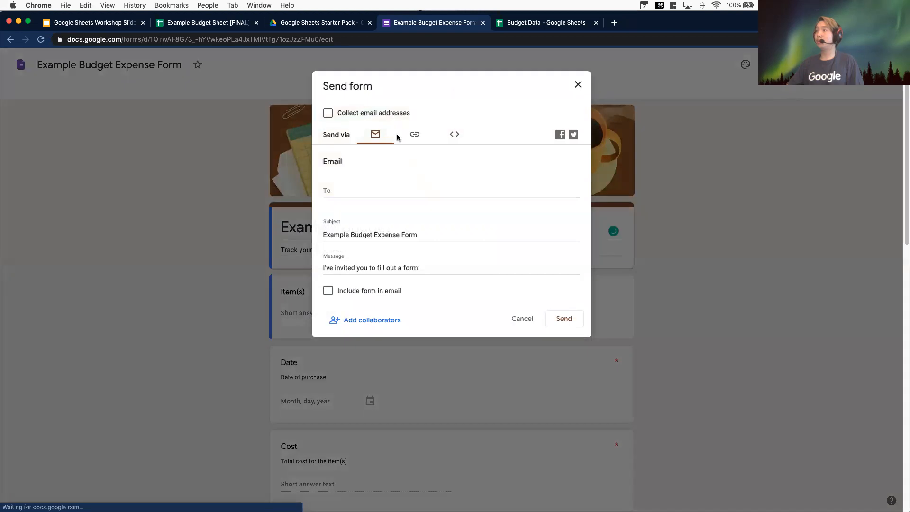
left_click(408, 135)
left_click(328, 195)
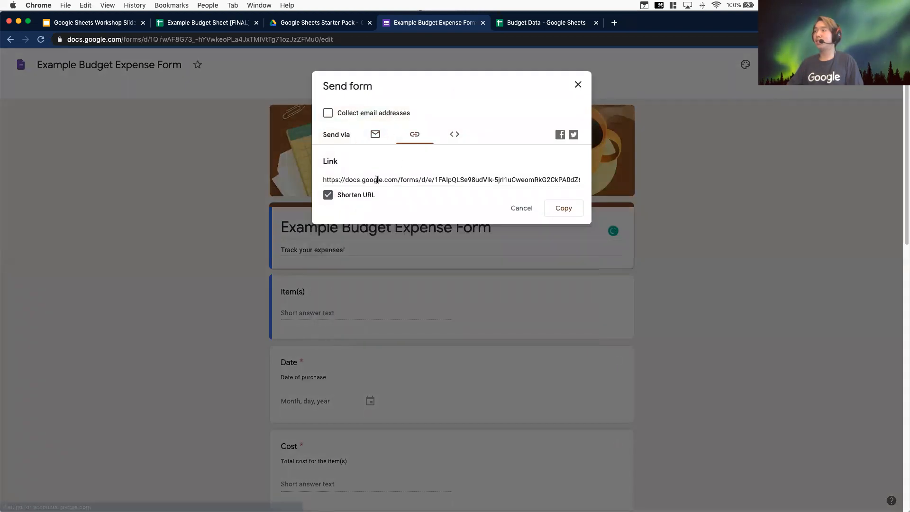
key("super+c")
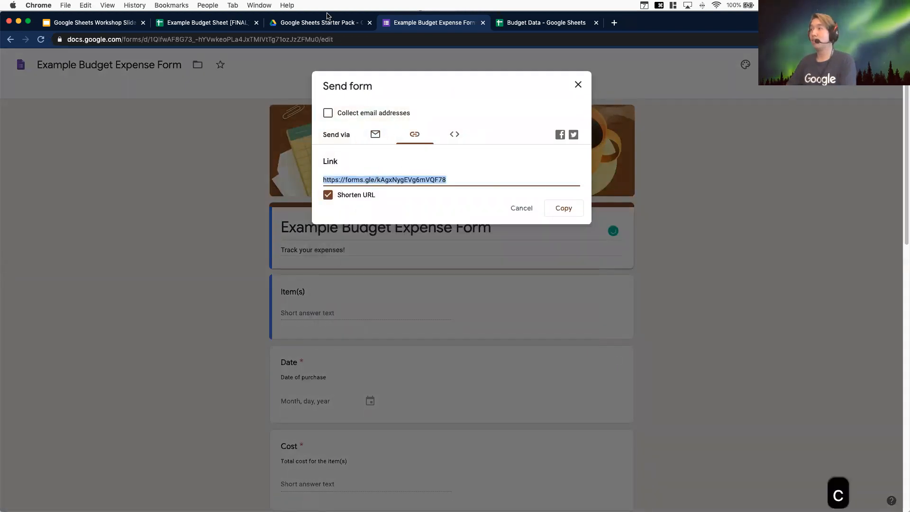
Open the shortened form link in the current tab to view the live form
left_click(309, 39)
type("V")
key("BackSpace")
key("BackSpace")
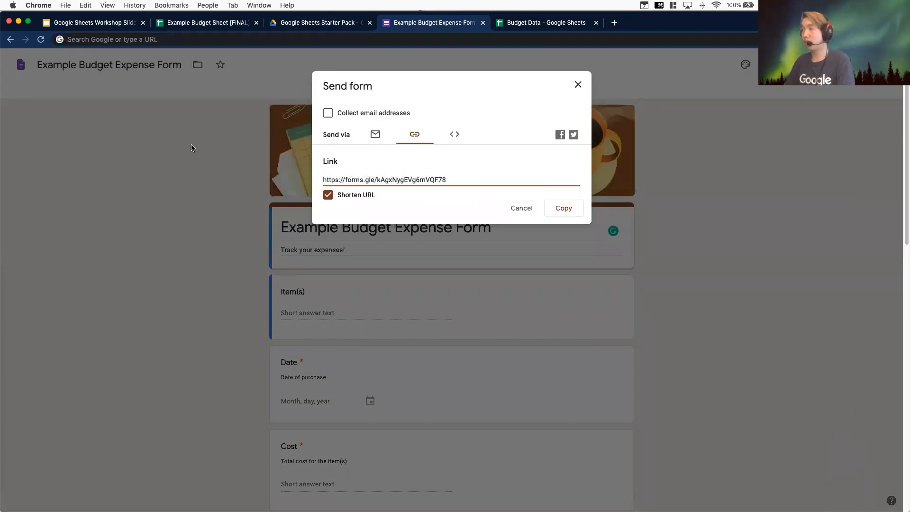
left_click(360, 181)
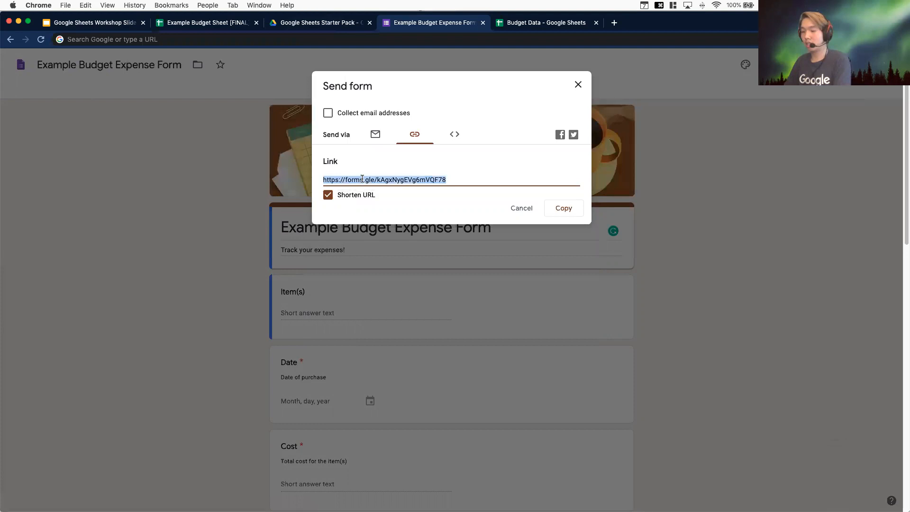
key("super+c")
left_click(307, 40)
key("super+v")
key("Return")
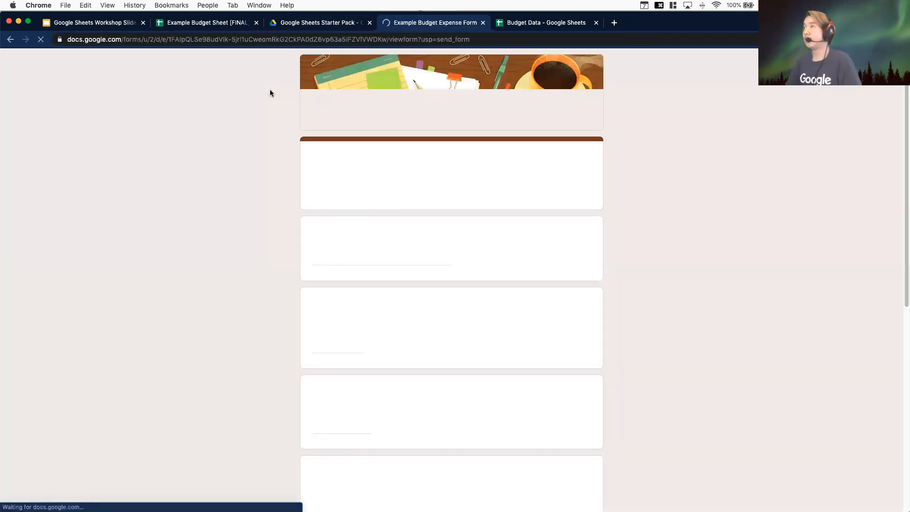
Enter Cookies, Potato as the form's Item(s) answer
left_click(352, 254)
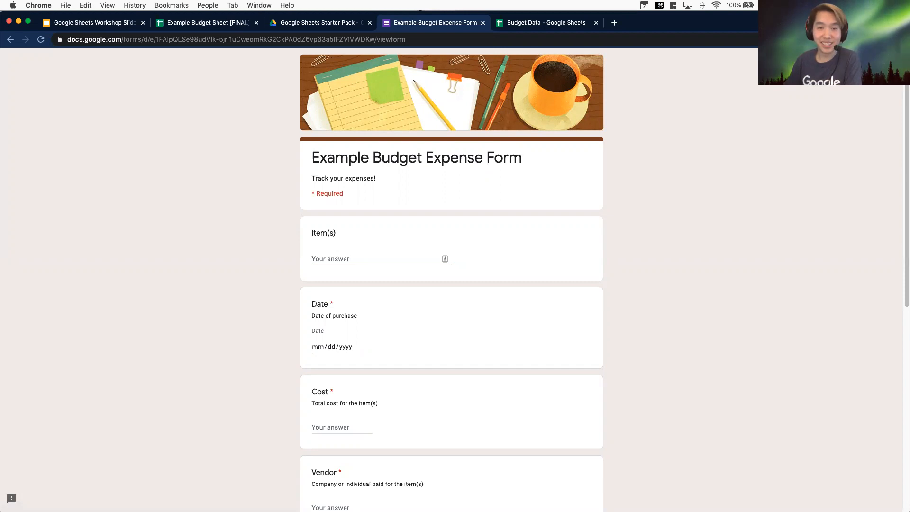
left_click(352, 250)
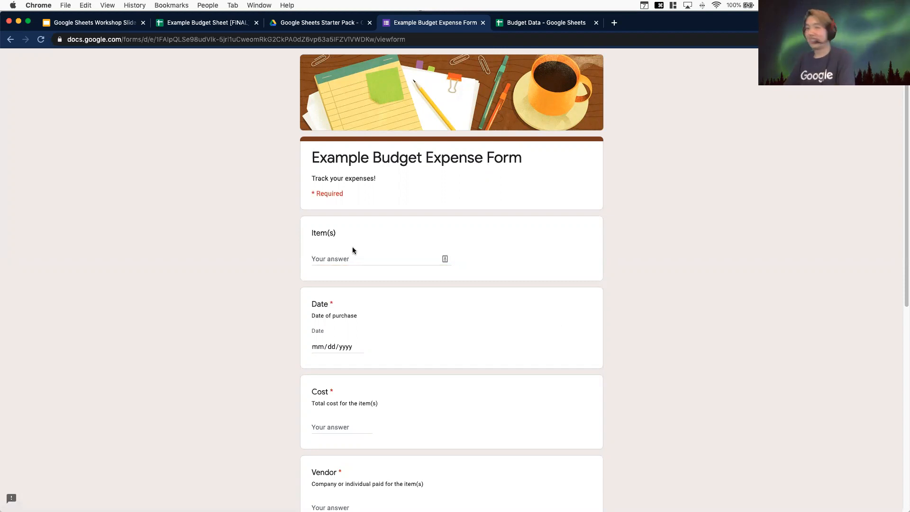
left_click(342, 255)
type("Cok")
key("BackSpace")
key("BackSpace")
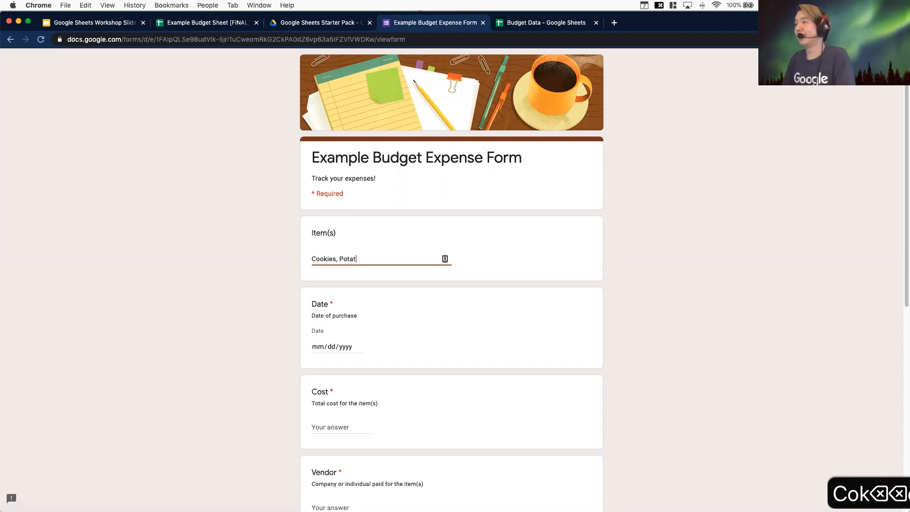
Pick 05/07/2020 as the purchase Date from the calendar
left_click(355, 347)
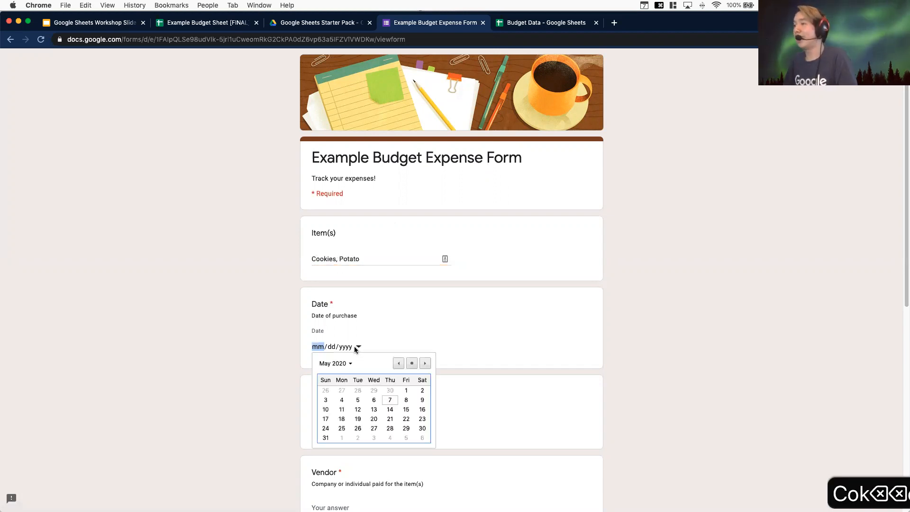
left_click(394, 399)
scroll(339, 411, "down", 1)
Enter 10.99 as the item's Cost
left_click(333, 411)
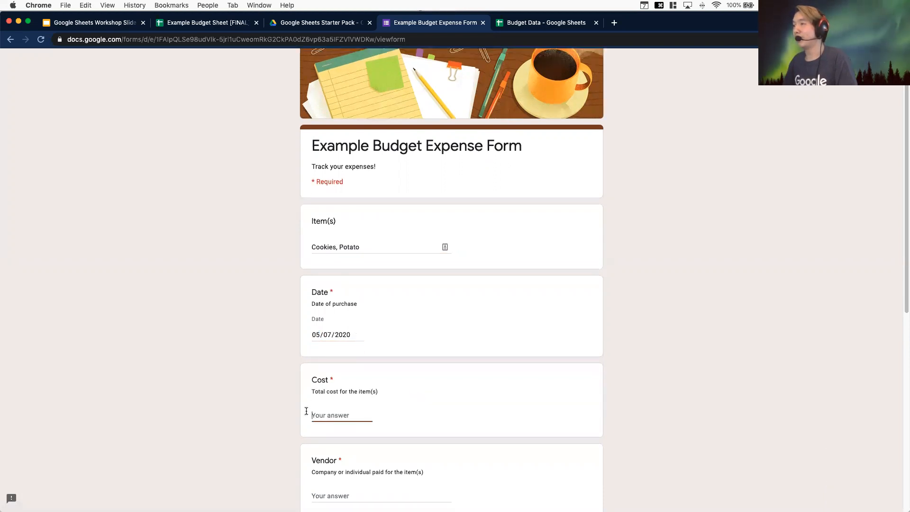
scroll(237, 400, "down", 2)
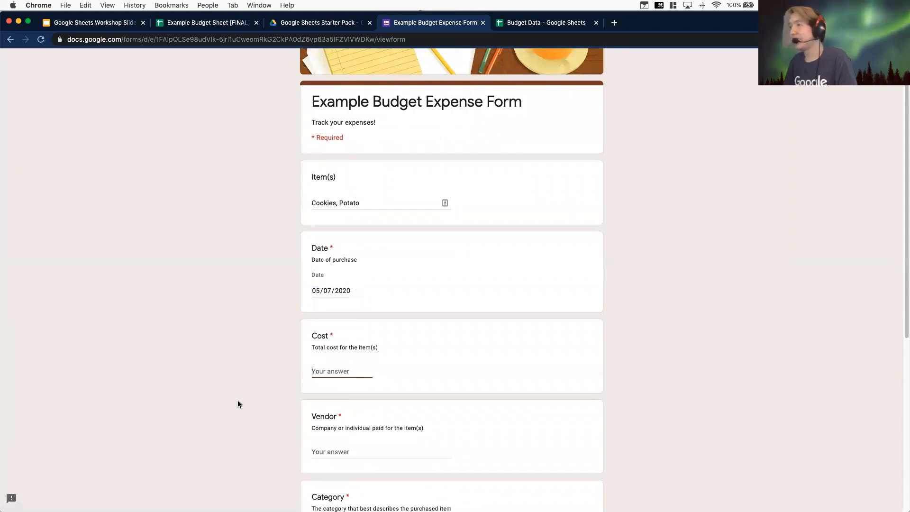
type("10")
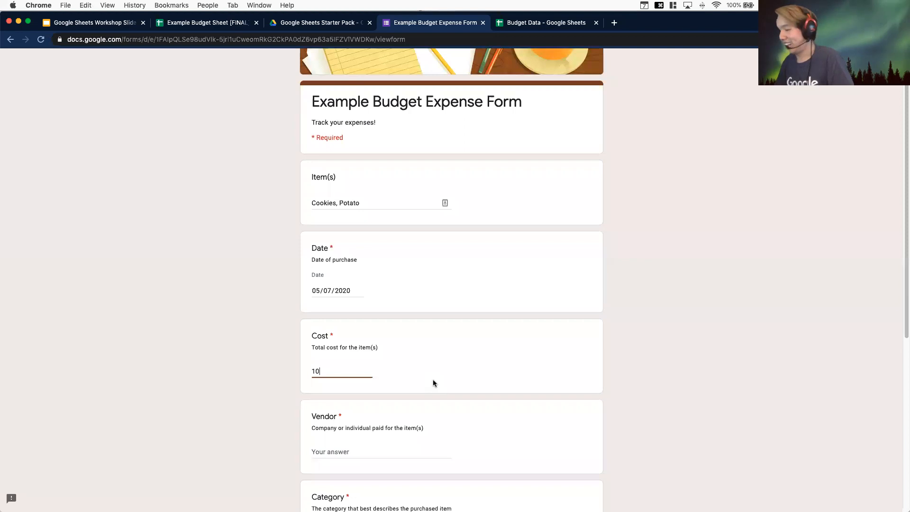
type(".99")
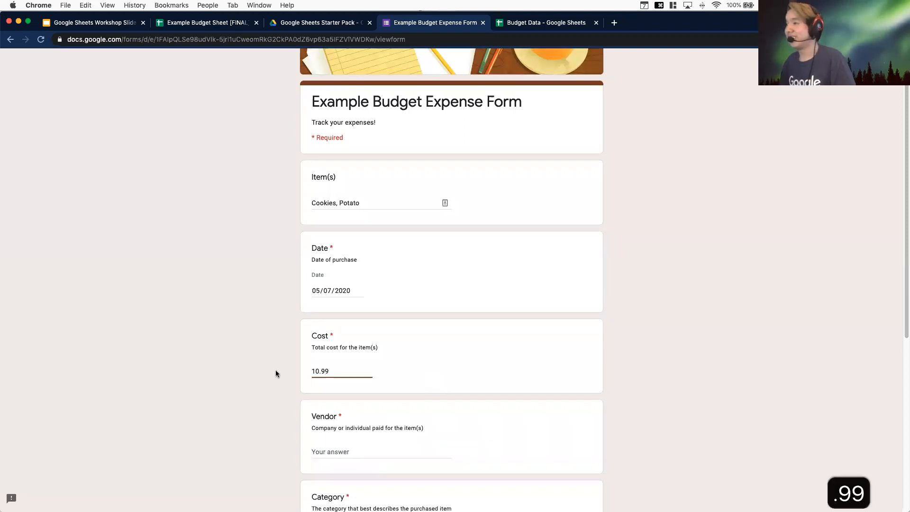
Enter Target as the Vendor
scroll(276, 373, "down", 6)
left_click(358, 141)
scroll(319, 259, "up", 5)
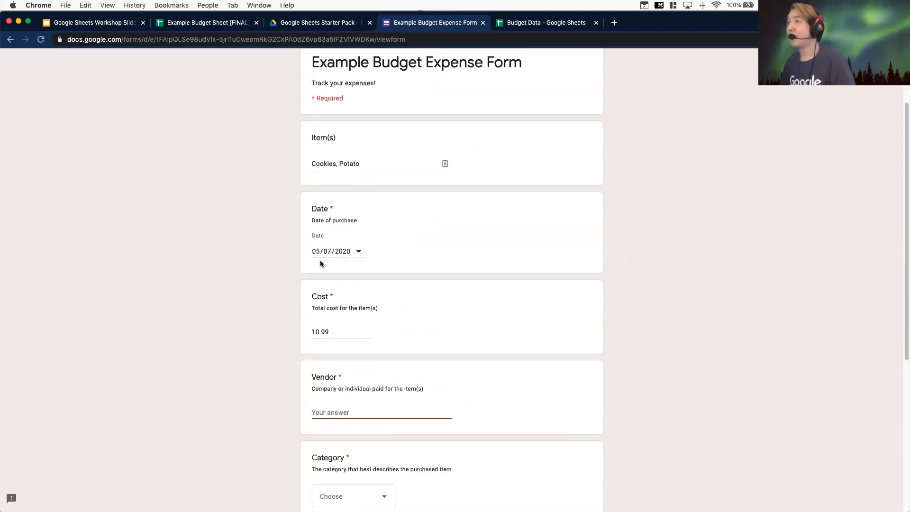
scroll(322, 284, "down", 2)
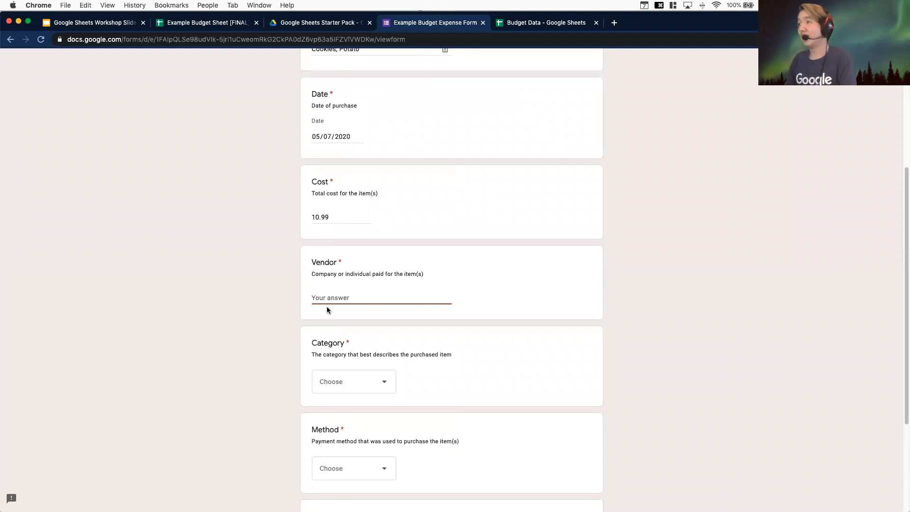
type("Target")
Choose Groceries as the Category
scroll(327, 358, "down", 1)
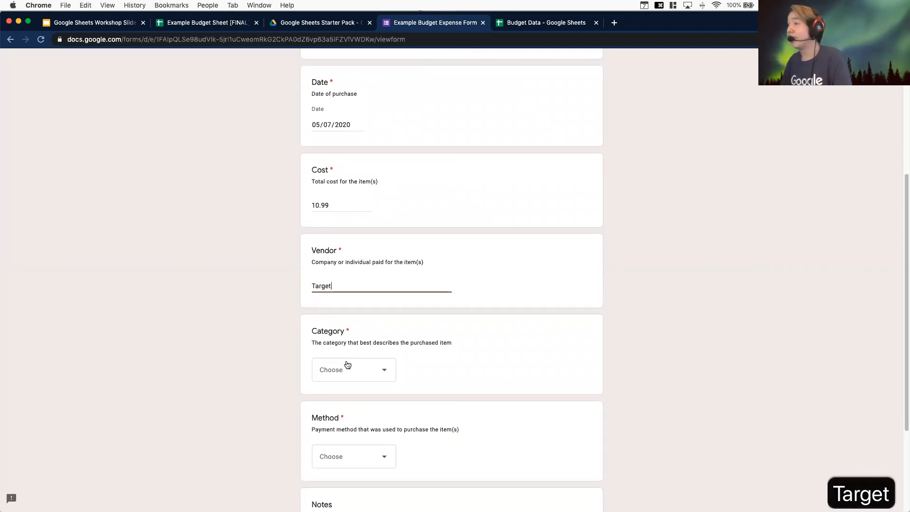
left_click(348, 369)
left_click(374, 369)
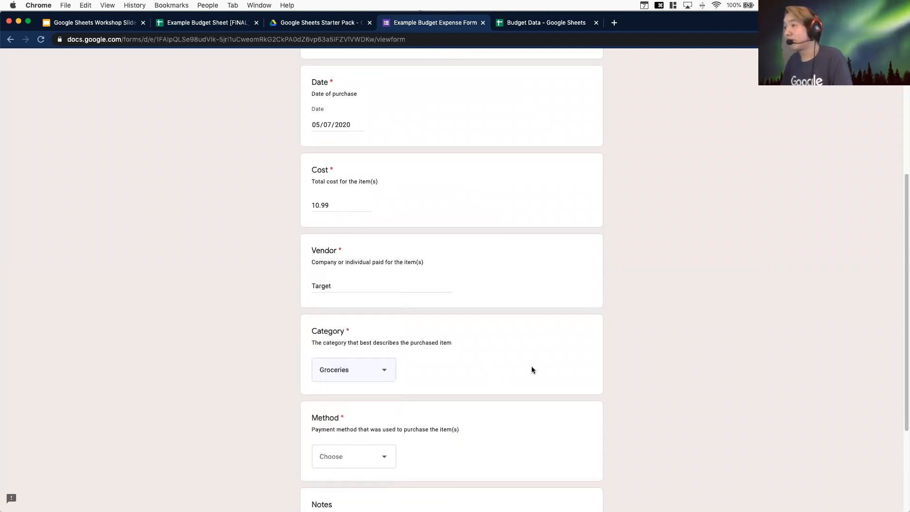
Choose Credit as the payment Method
scroll(531, 366, "down", 1)
scroll(527, 369, "up", 1)
scroll(526, 370, "down", 3)
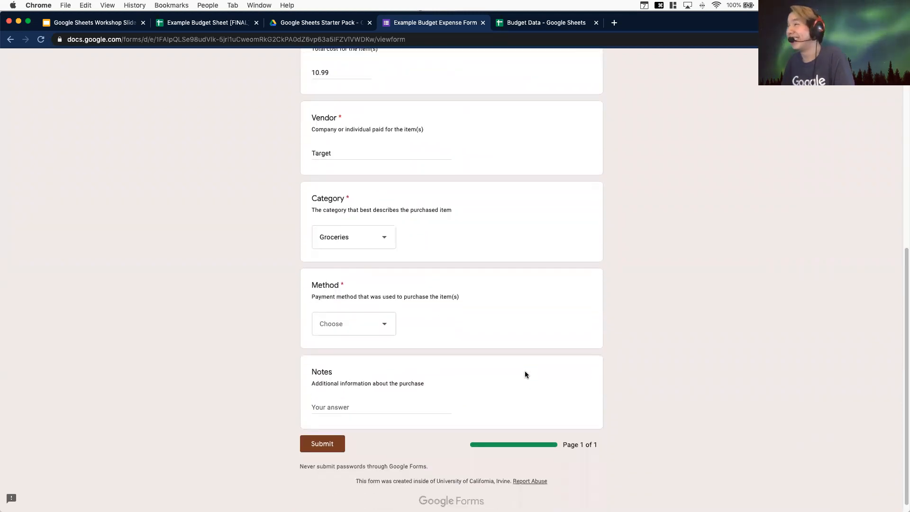
left_click(351, 324)
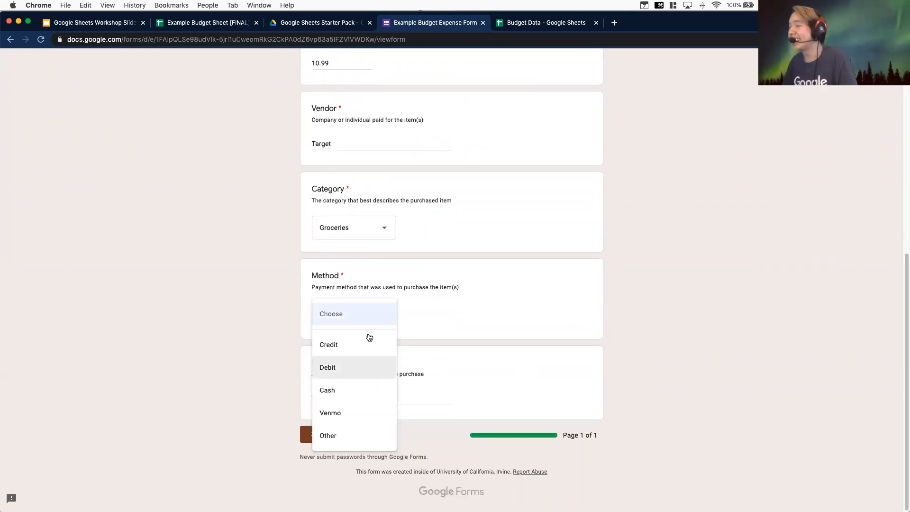
left_click(362, 345)
left_click(408, 398)
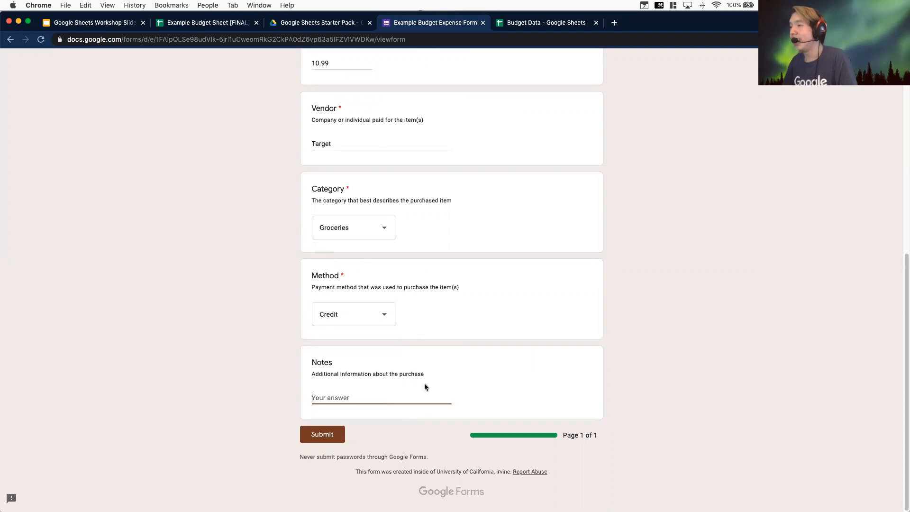
Enter nahh in the Notes field and submit the form
type("nahh")
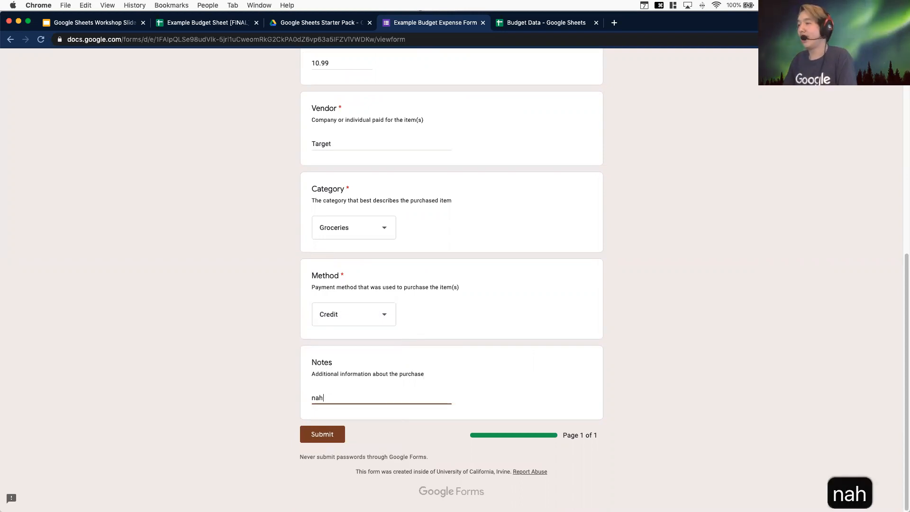
left_click(321, 434)
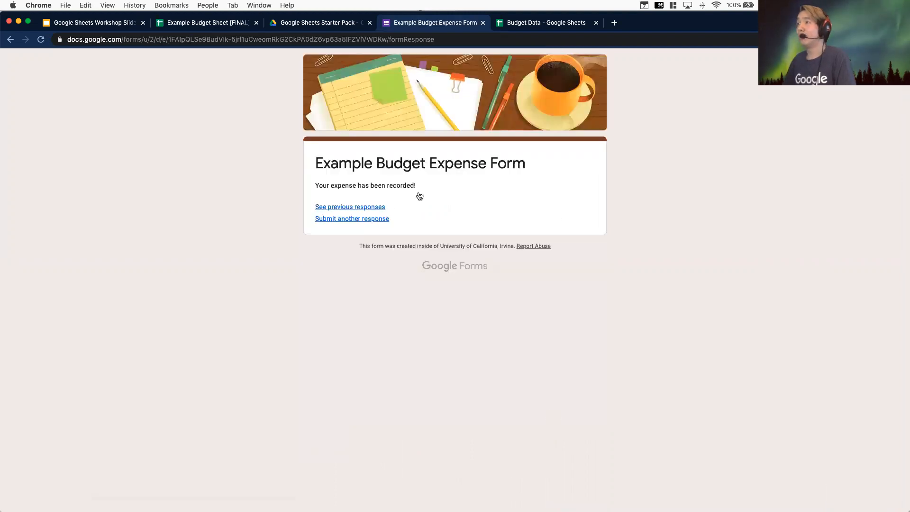
Return to the Budget Data sheet and check the Data tab for the newly submitted response
triple_click(378, 185)
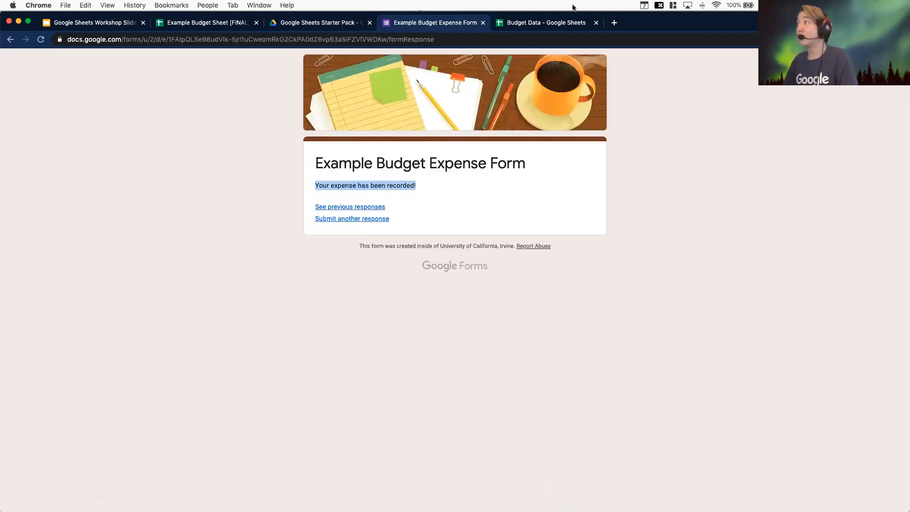
left_click(535, 26)
scroll(413, 316, "down", 10)
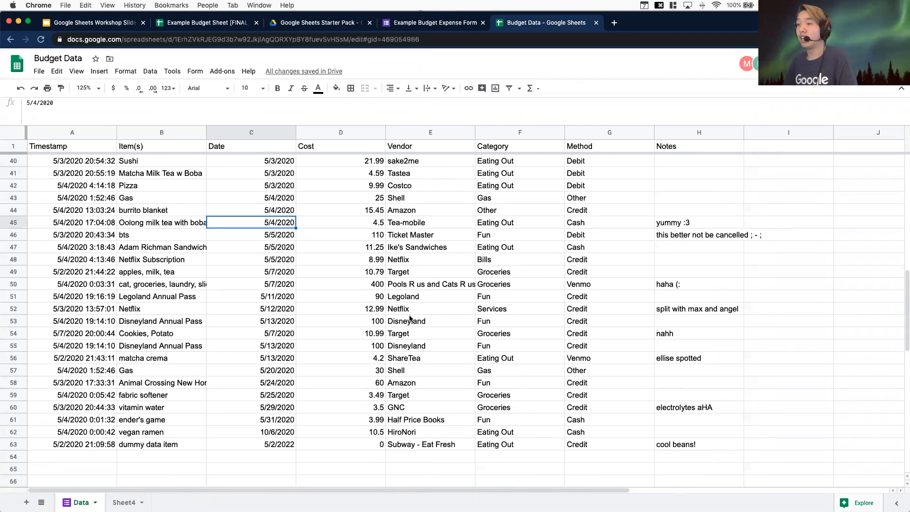
scroll(410, 318, "up", 10)
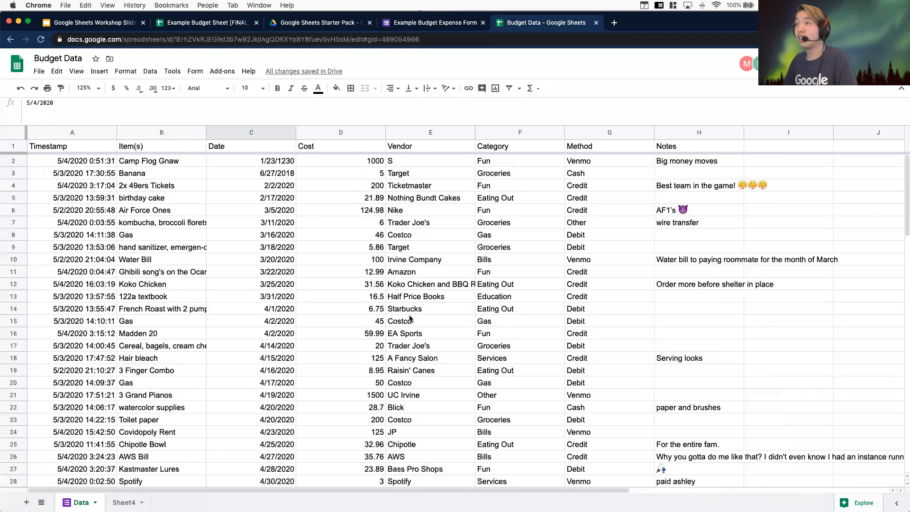
left_click(104, 122)
scroll(243, 267, "up", 5)
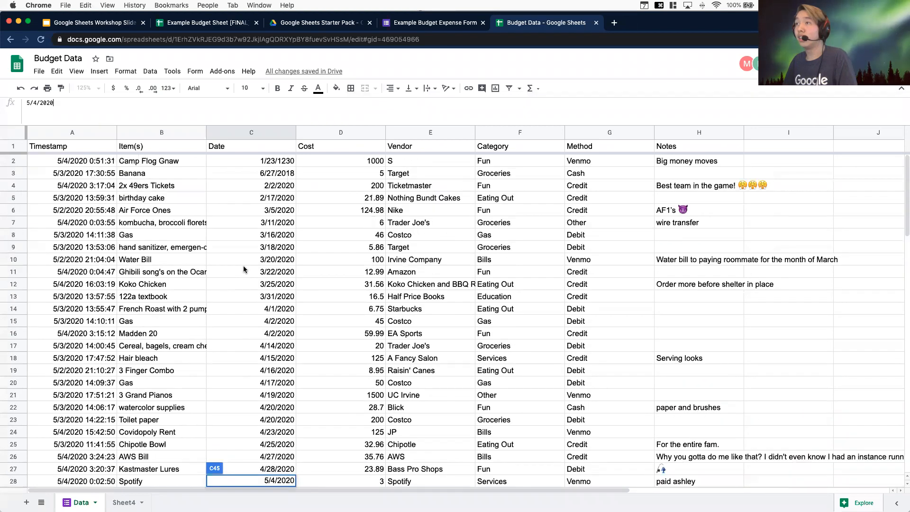
left_click_drag(217, 270, 173, 199)
left_click(43, 39)
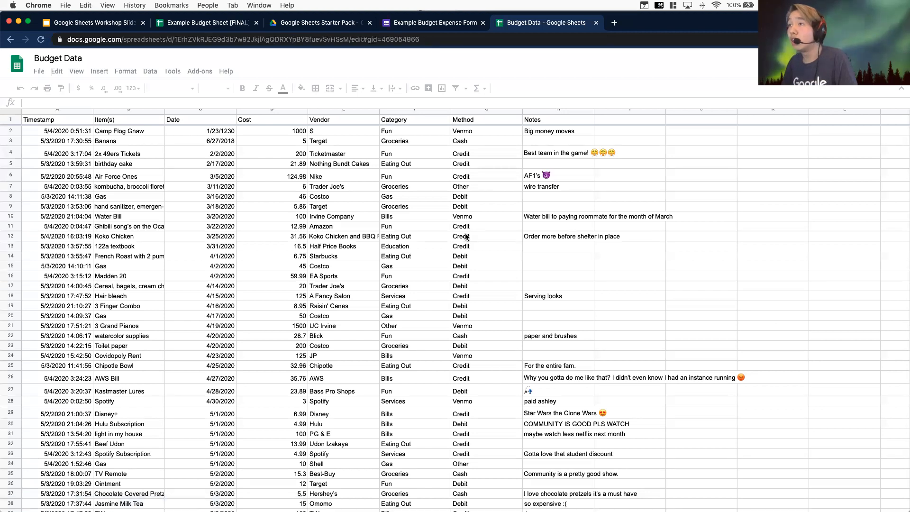
Search the Data sheet for Potato to locate the newly submitted form response
left_click(154, 170)
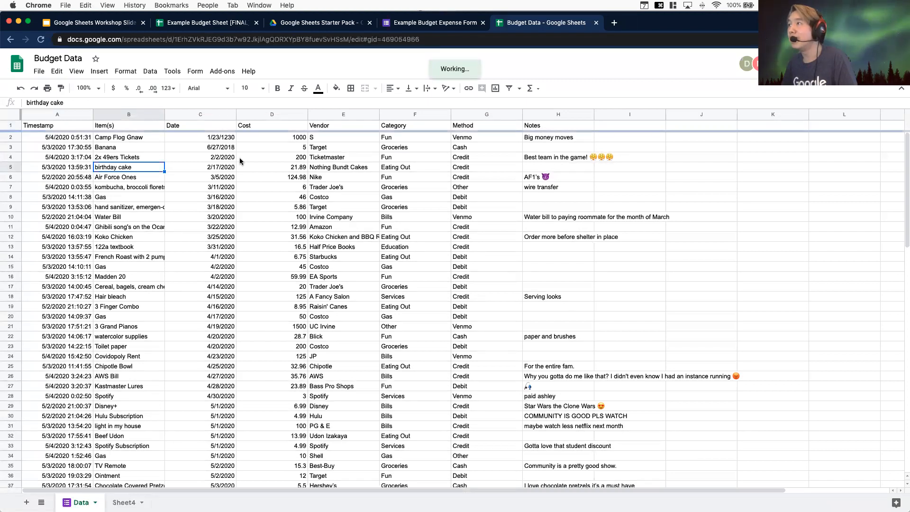
left_click(182, 170)
key("super+f")
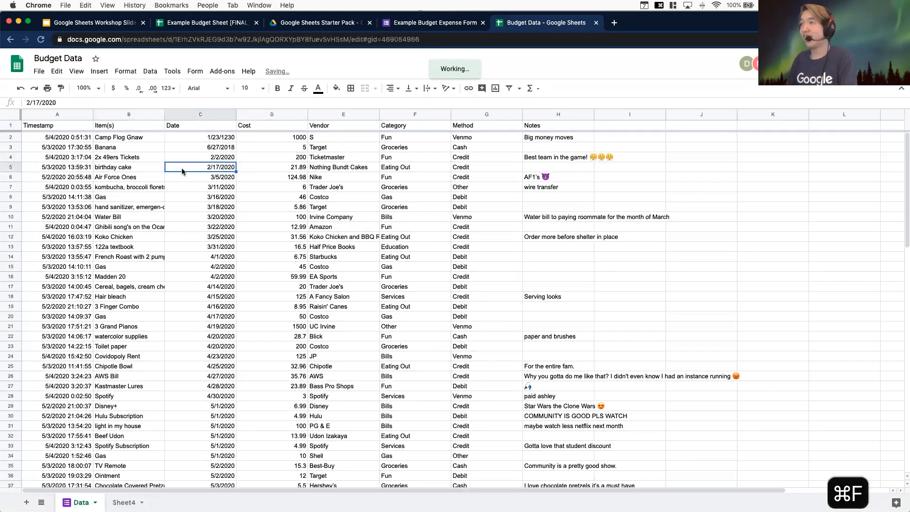
type("Potato")
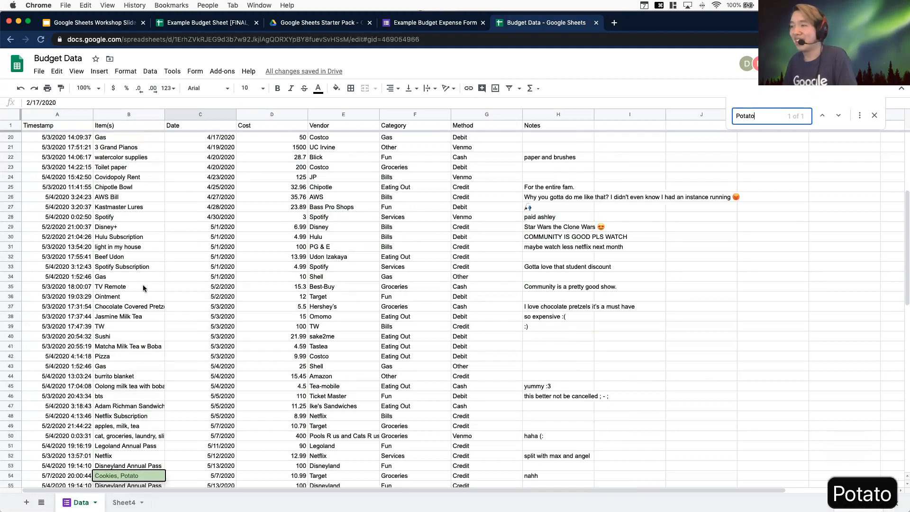
scroll(143, 289, "down", 3)
left_click(12, 407)
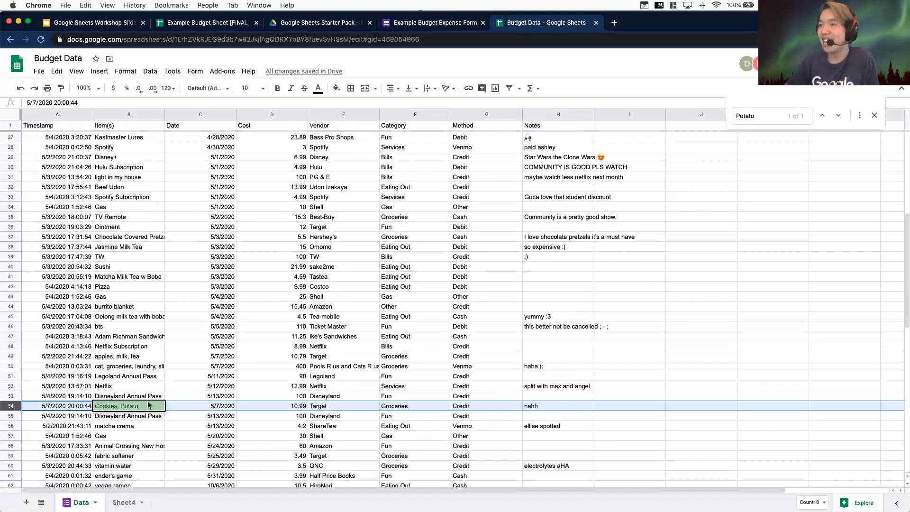
scroll(148, 404, "down", 1)
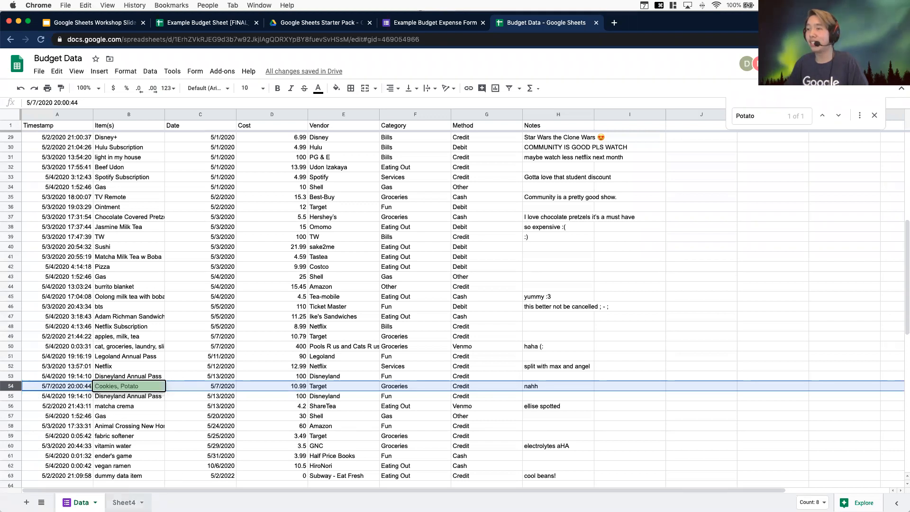
Open the summary sheet tab and rename it Categories
left_click(122, 503)
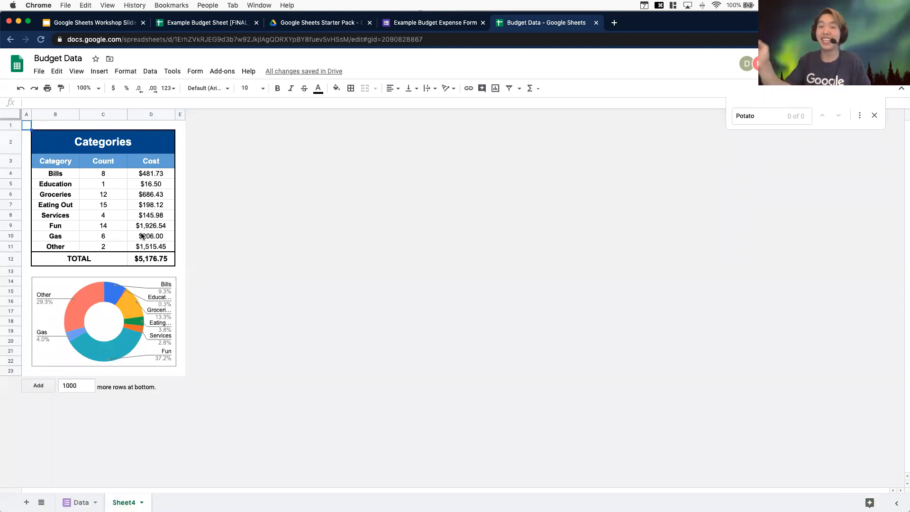
left_click(97, 174)
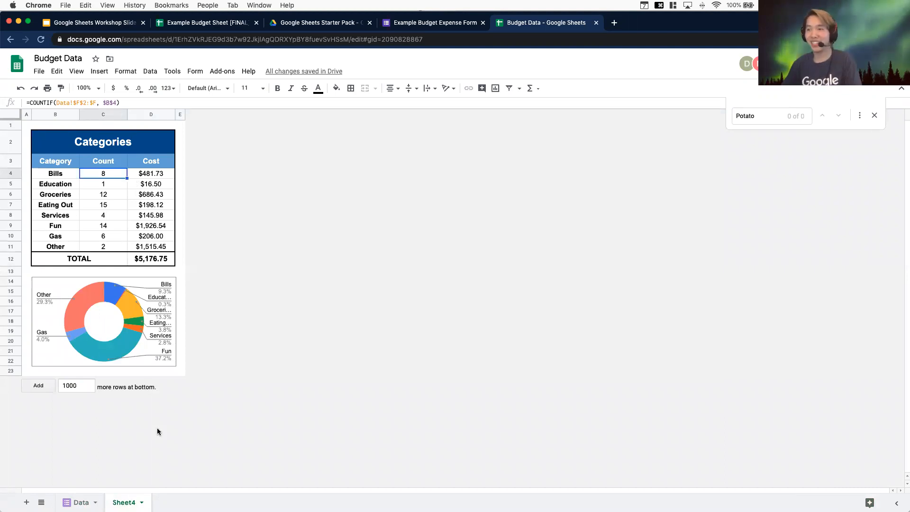
right_click(124, 502)
left_click(133, 382)
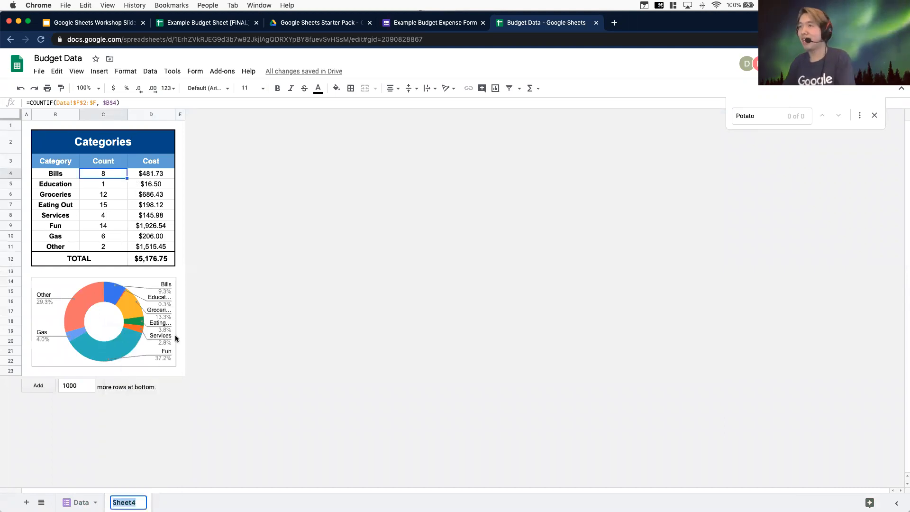
type("Categ")
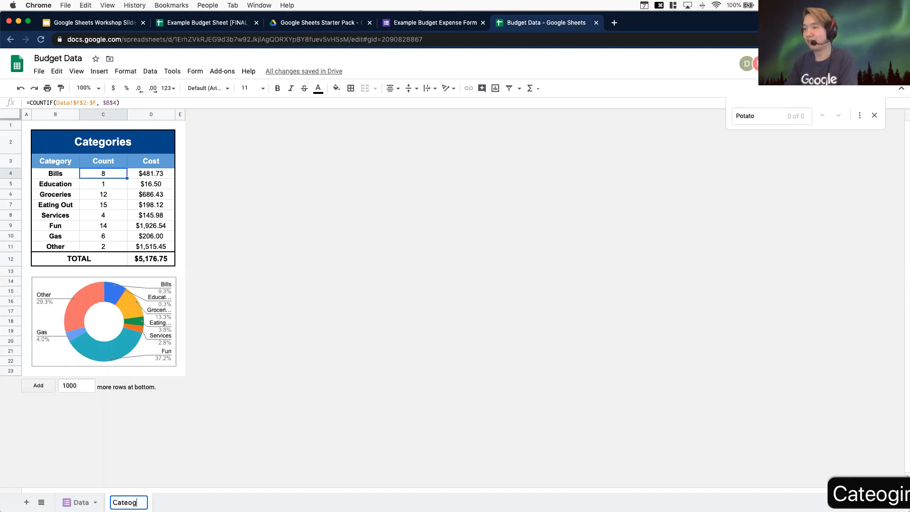
type("ories")
key("Return")
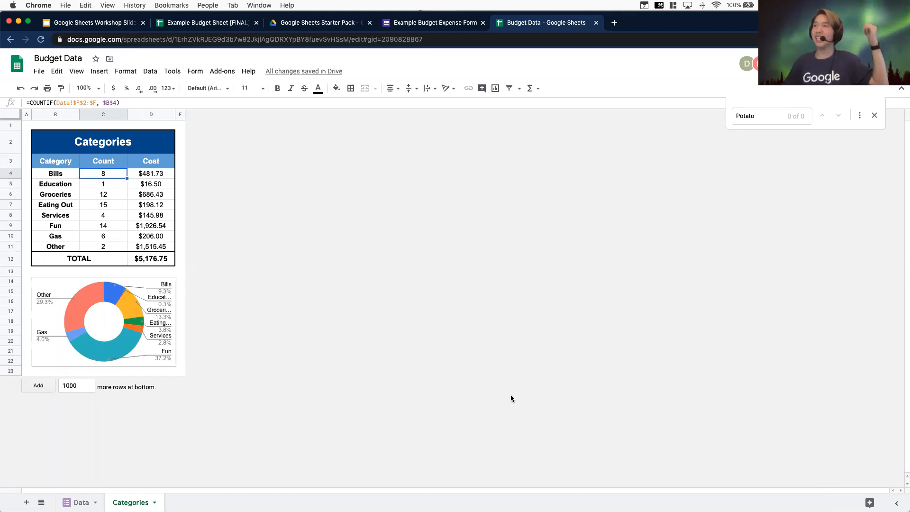
Switch to the workshop slide deck, present from the Wrap Up slide and advance to the next slide
left_click(78, 24)
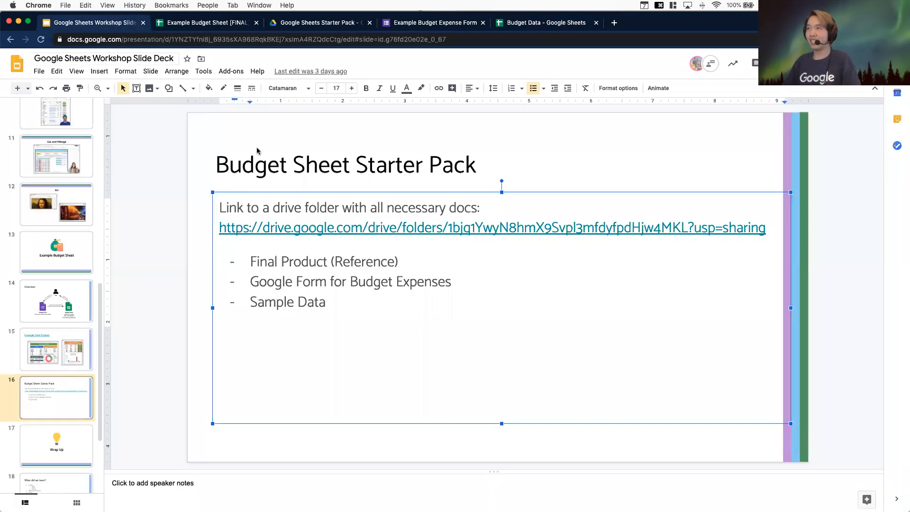
left_click(79, 399)
key("super+Return")
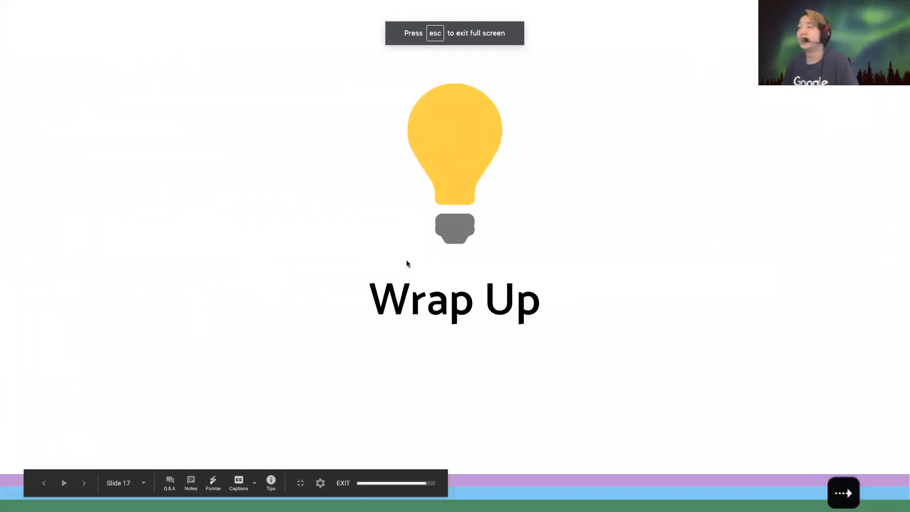
key("Right")
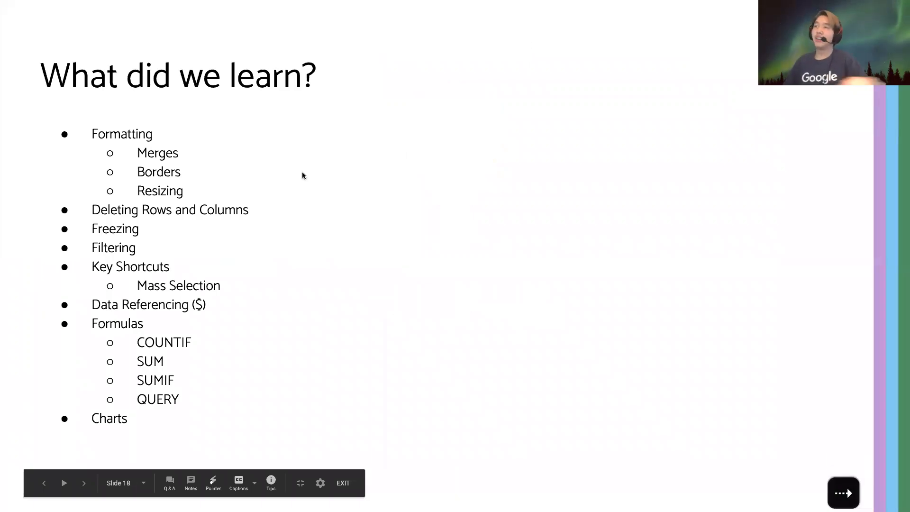
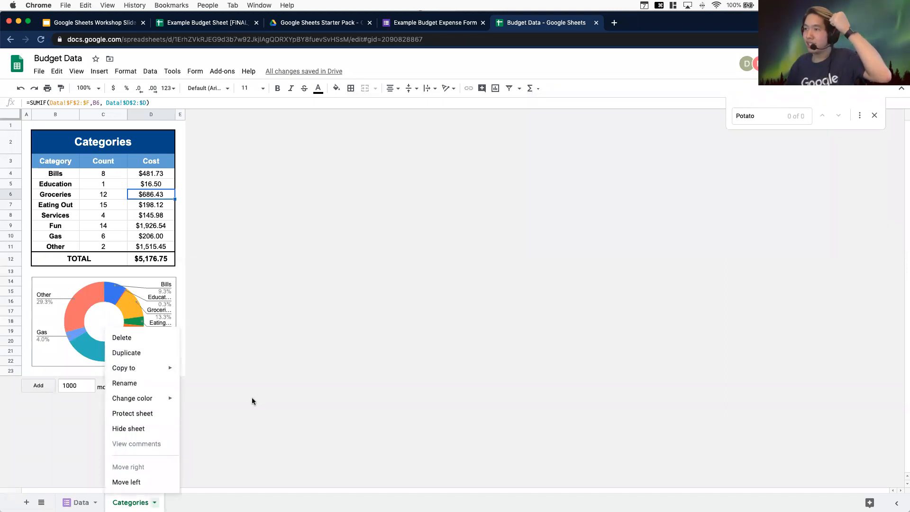
Dismiss the sheet menu and add a new blank sheet, viewing it at 200% zoom
left_click(180, 370)
left_click(26, 502)
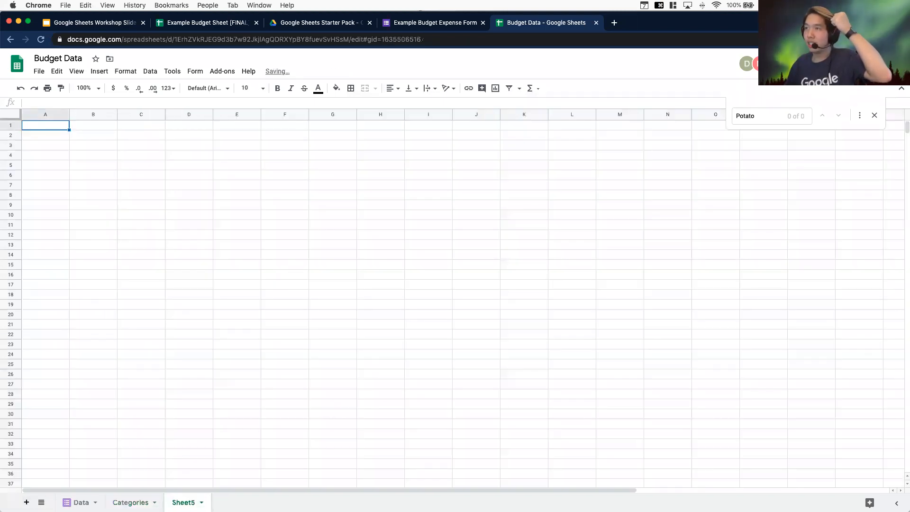
left_click(95, 88)
left_click(89, 196)
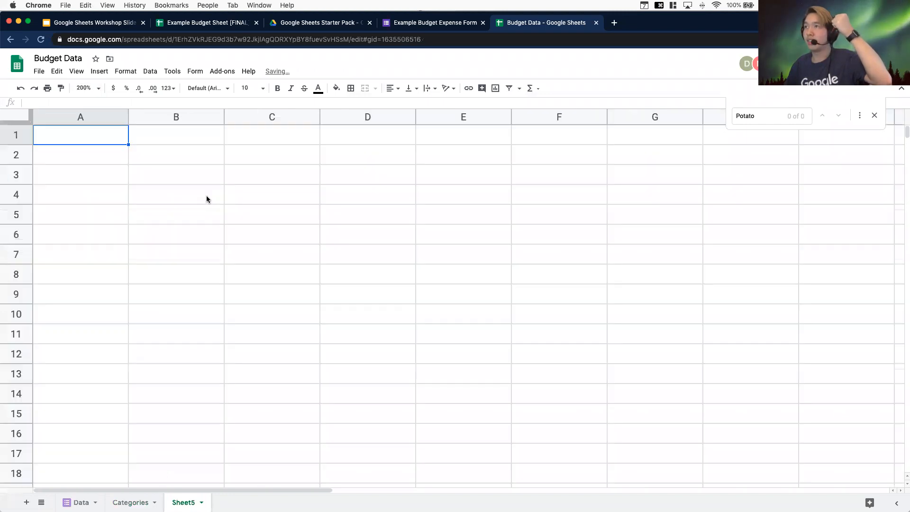
Enter the label SUMIF in cell B2
left_click(227, 196)
left_click(97, 162)
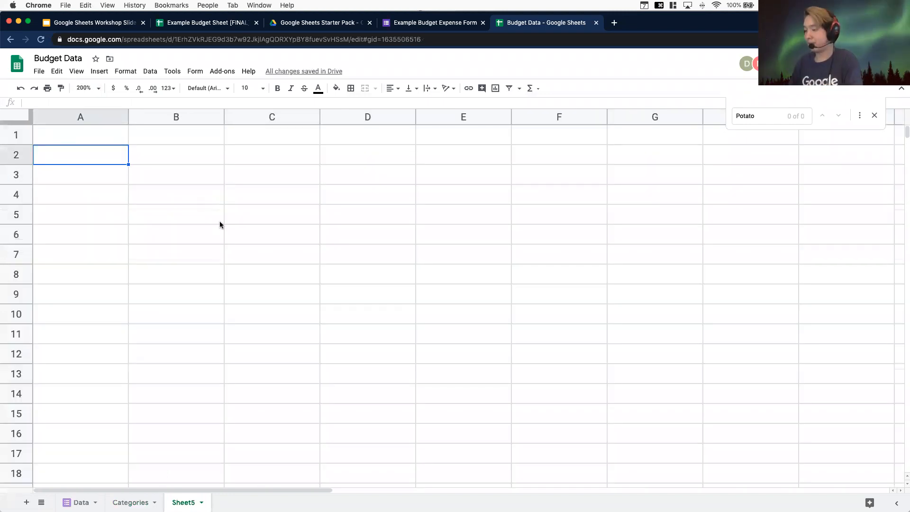
key("Tab")
type("SUMIF")
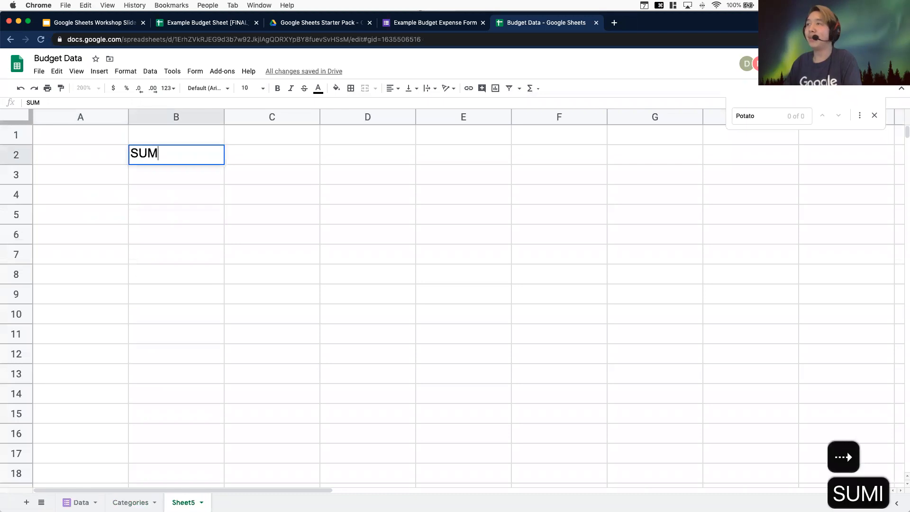
key("Return")
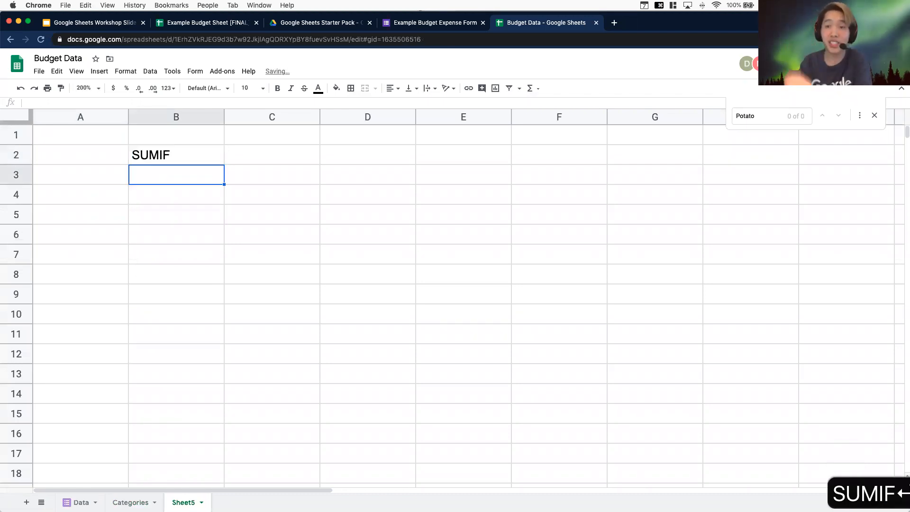
key("Return")
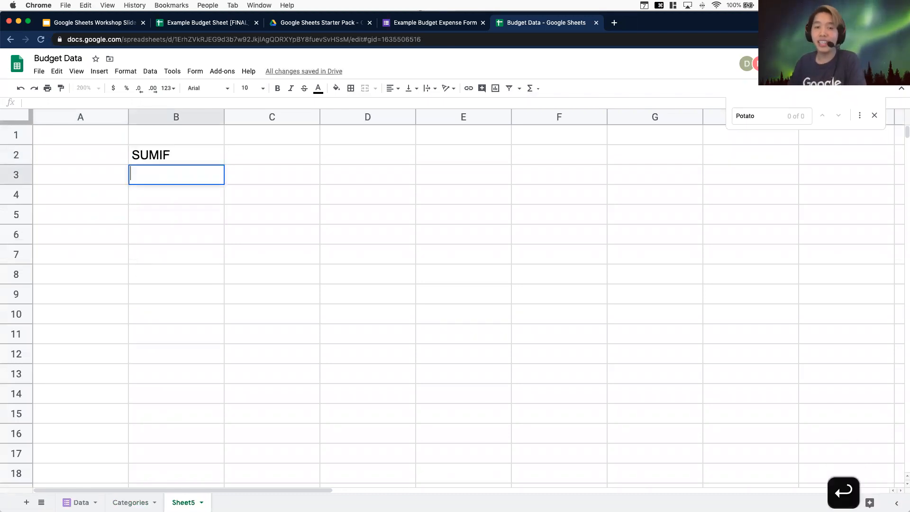
Enter the label SUMIFS in cell B4
left_click(191, 203)
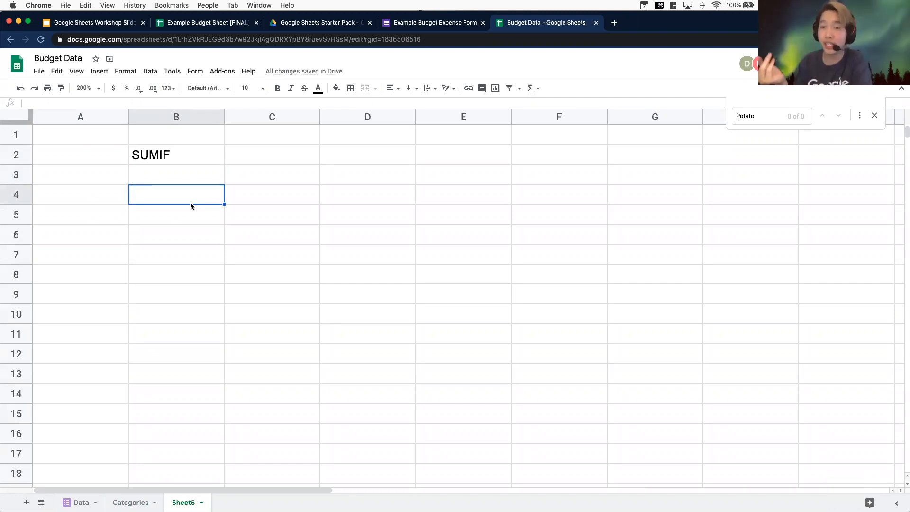
type("SUMIF")
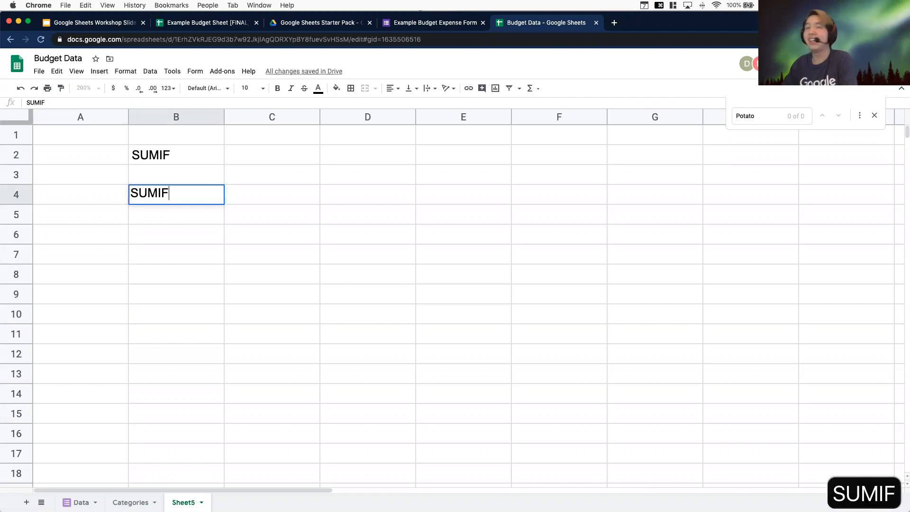
type("S\\")
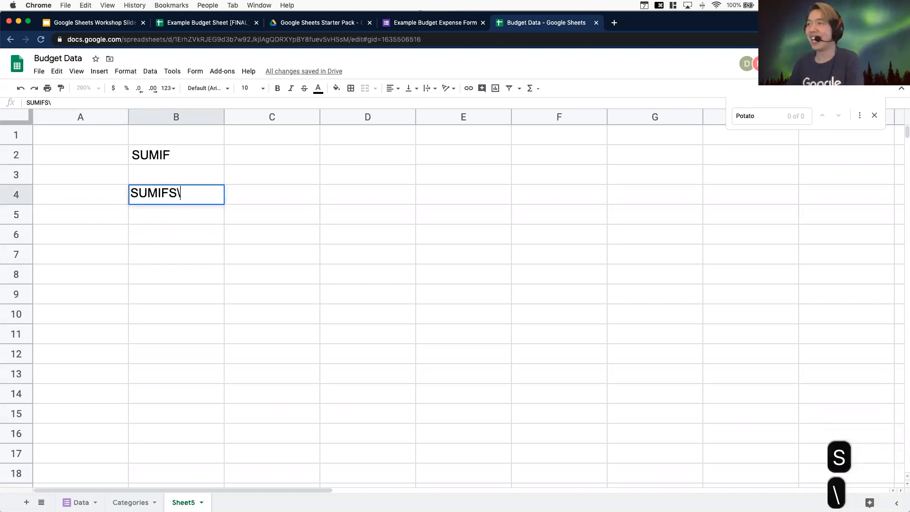
key("BackSpace")
key("Return")
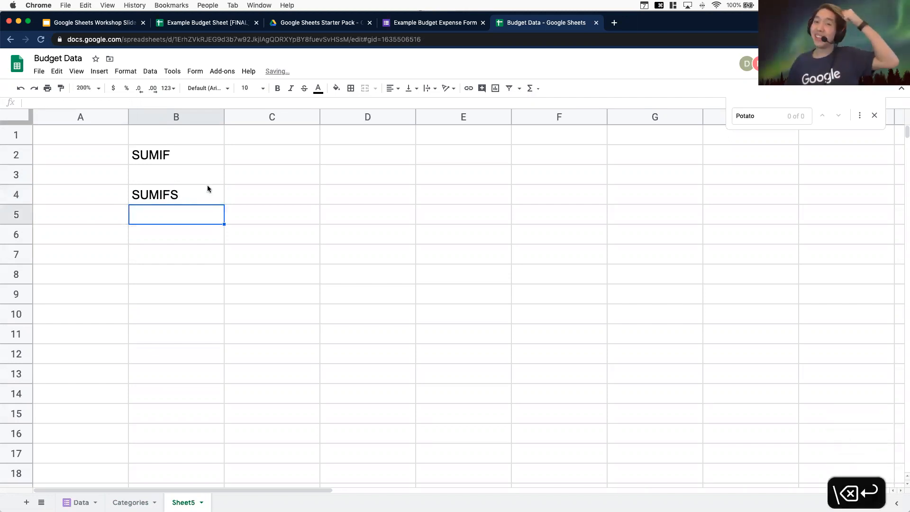
Enter the SUMIF argument labels COND_DATA, CONDITION and DATA in cells C2 to E2
left_click(297, 156)
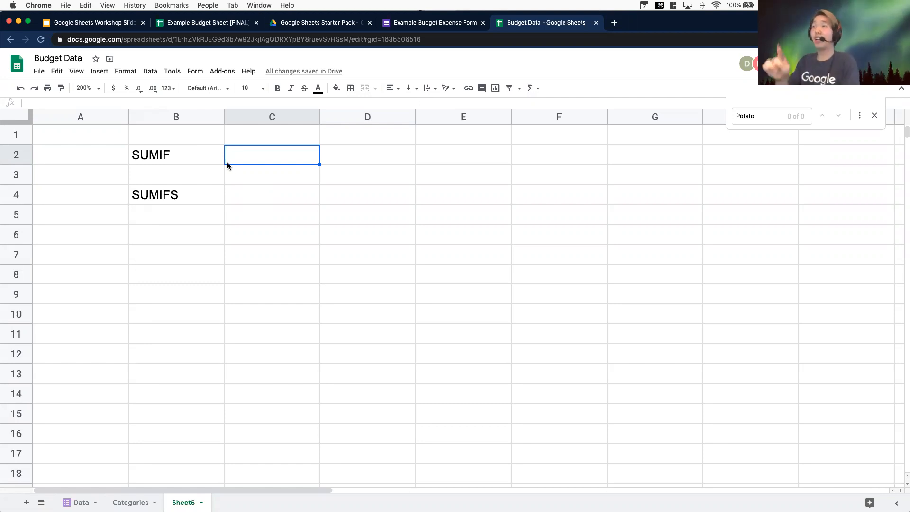
type("COND_DATA")
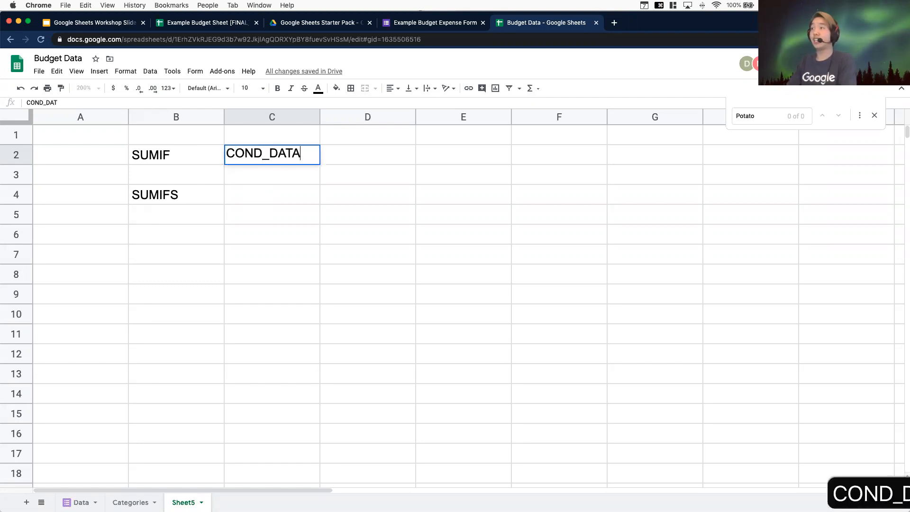
key("Return")
key("Up")
key("Right")
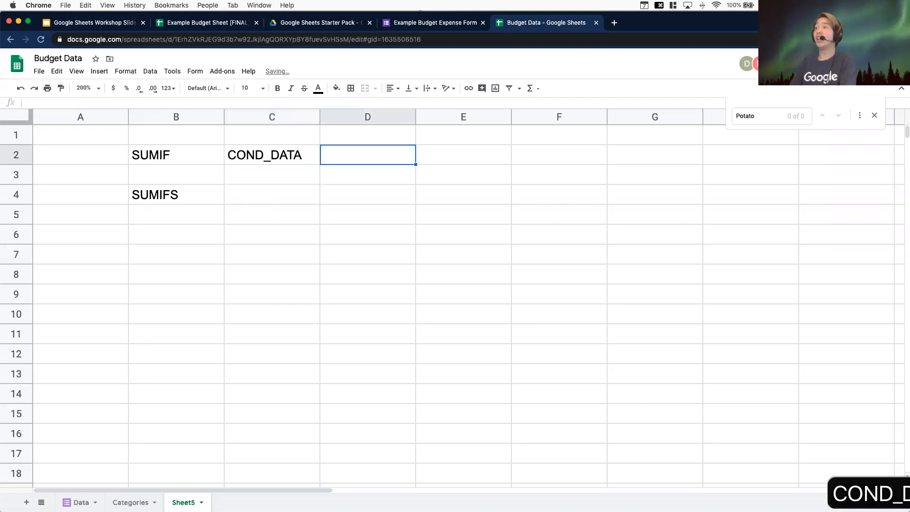
type("CONDITION")
key("Return")
key("Up")
key("Right")
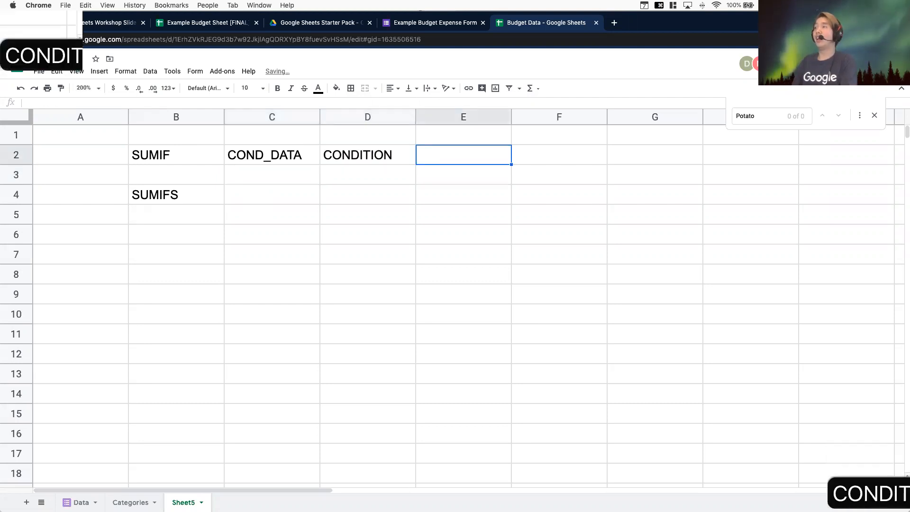
type("DATA")
key("Return")
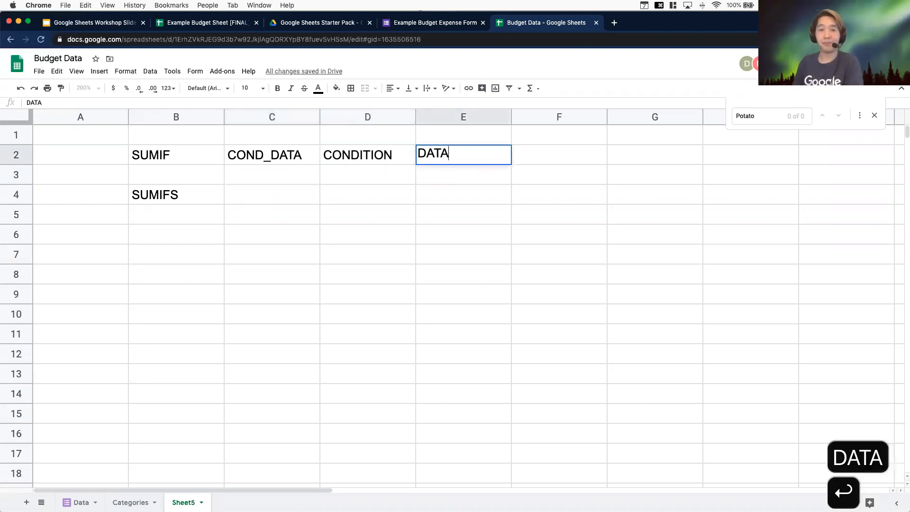
Enter the SUMIFS argument labels DATA, COND_DATA and CONDITION in cells C4 to E4
key("Down")
key("Left")
key("Left")
key("Left")
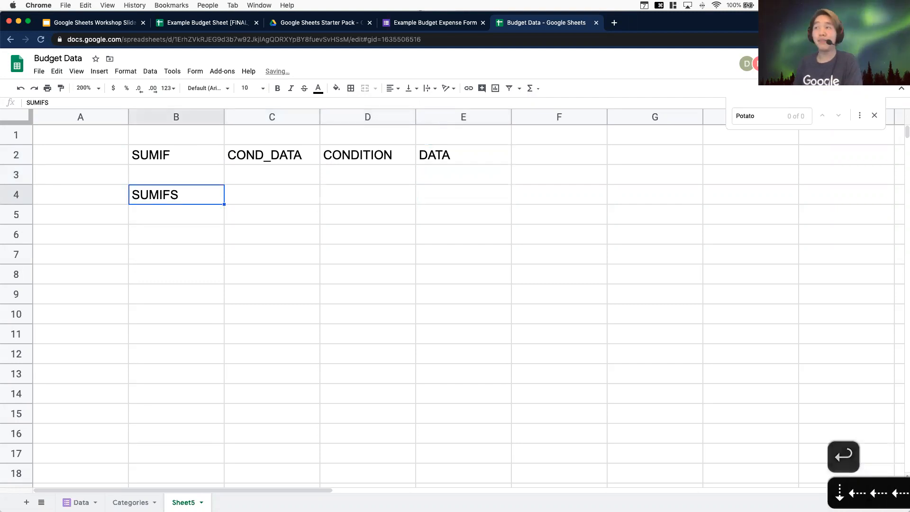
key("Right")
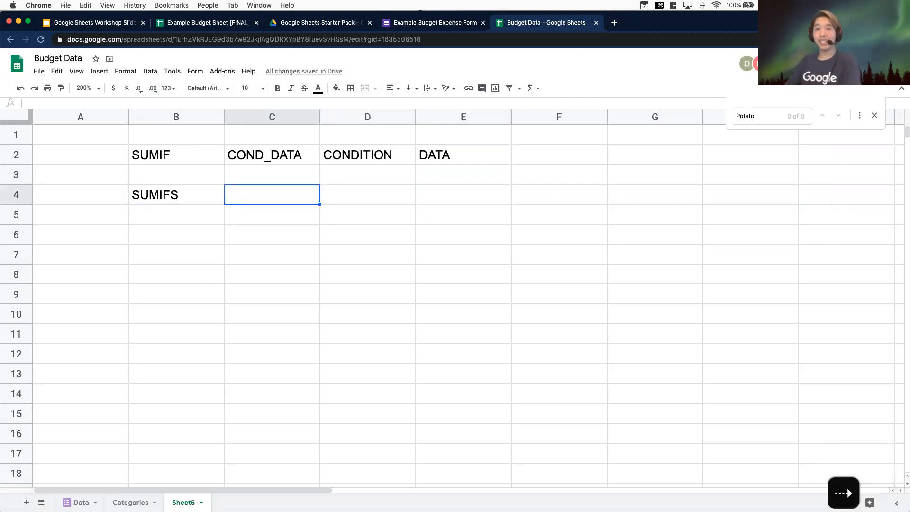
type("DATA")
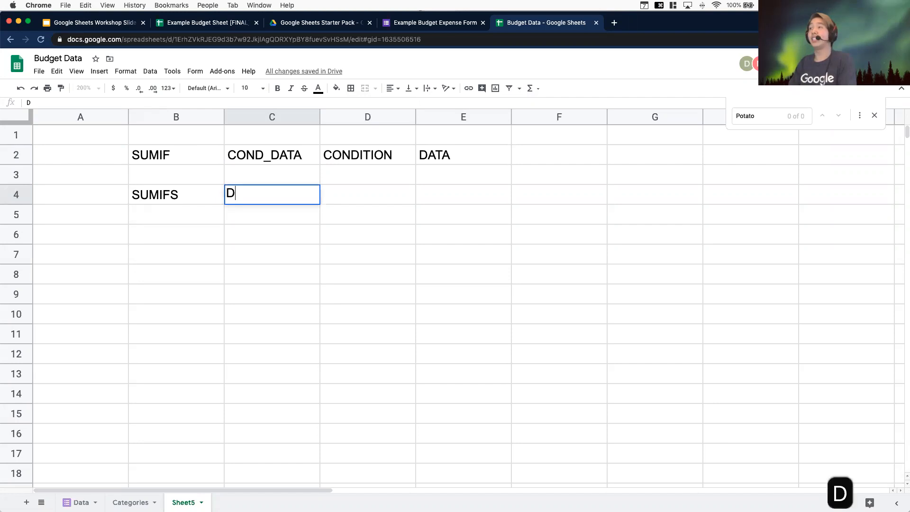
key("Return")
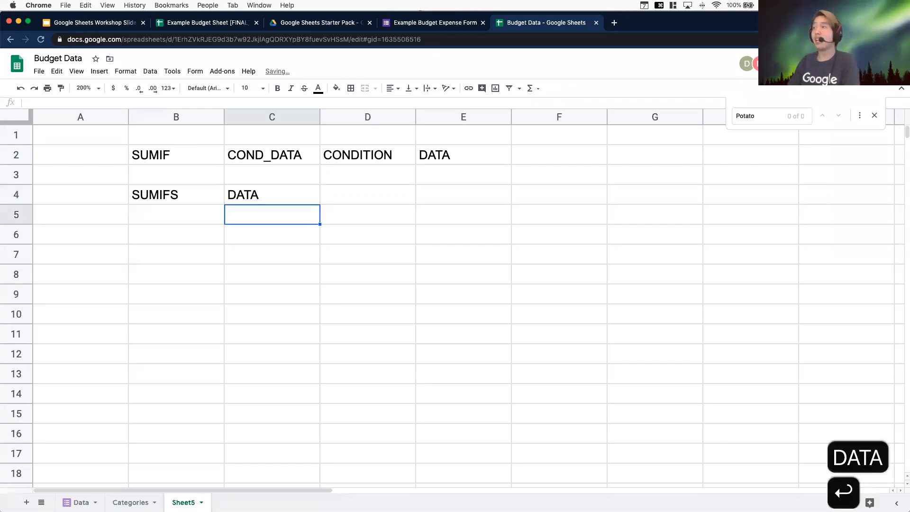
key("Right")
key("Up")
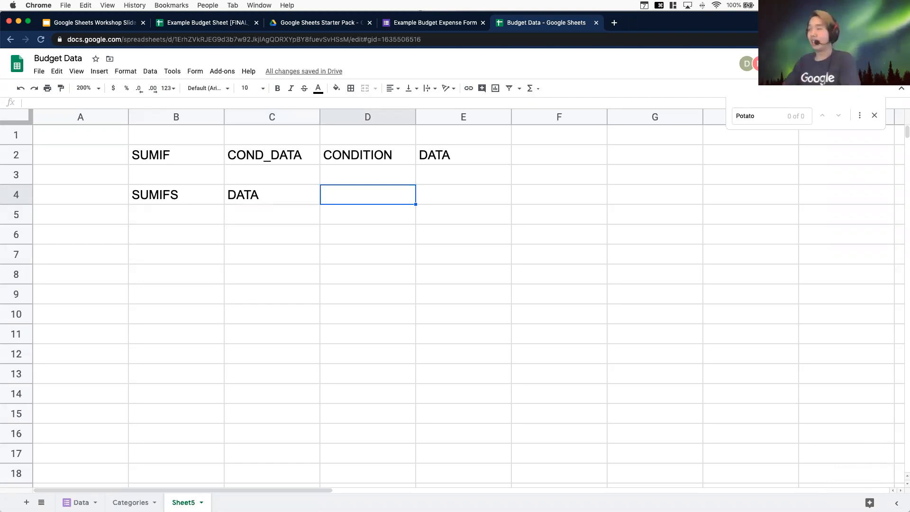
type("COND")
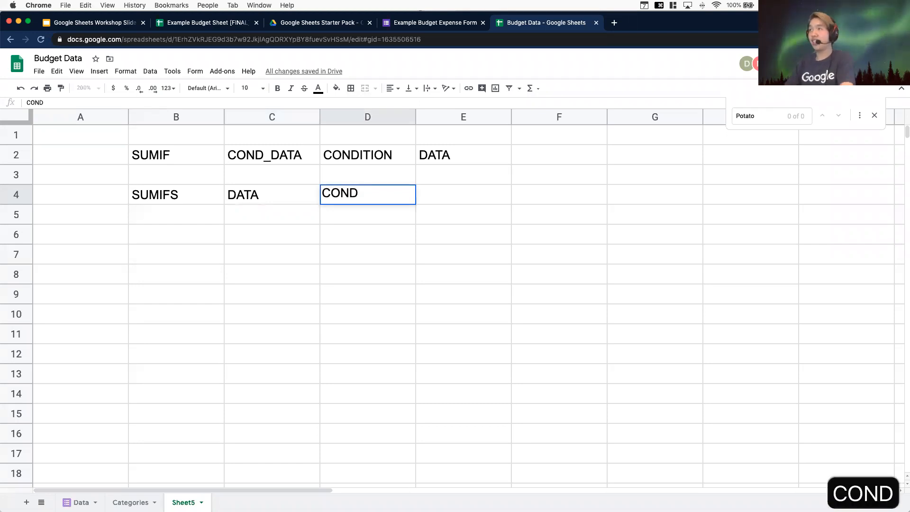
type("_DATA")
key("Tab")
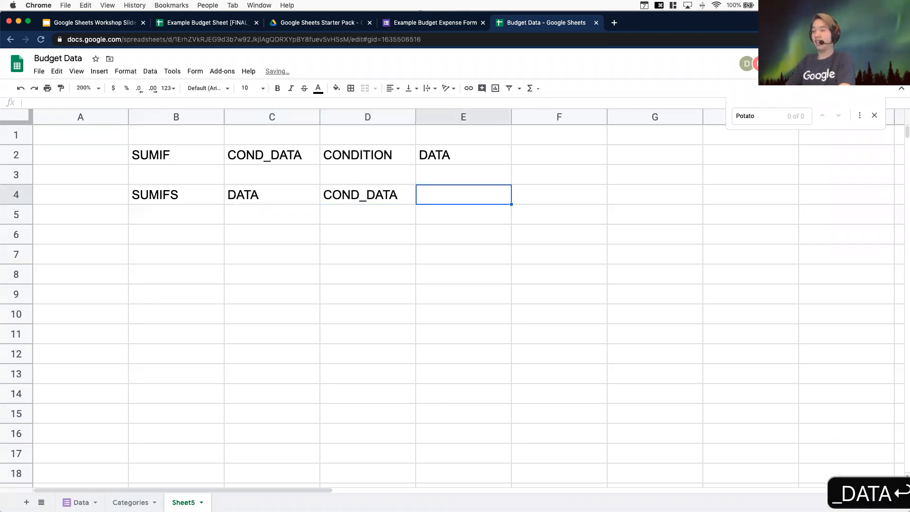
type("CONDITION")
key("Return")
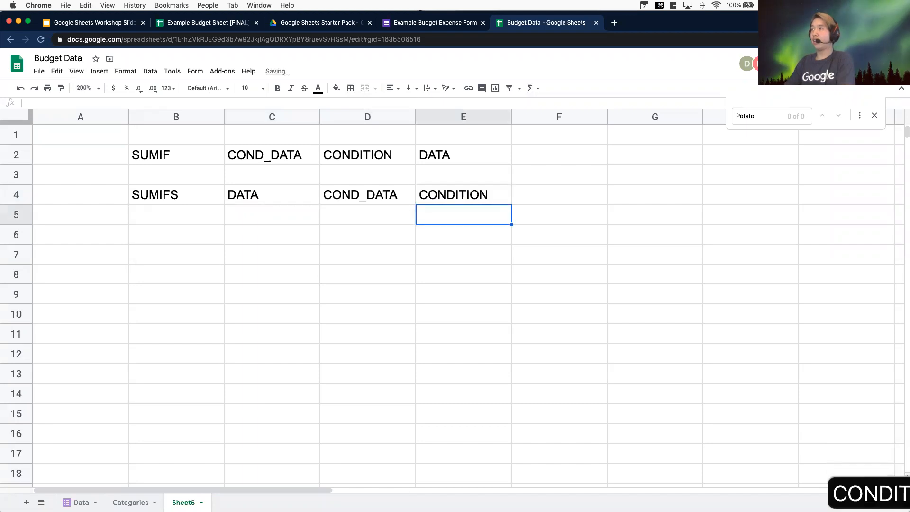
Add a second COND_DATA and CONDITION pair in F4 and G4, followed by ... in H4
key("Up")
key("Right")
type("COND_DATA")
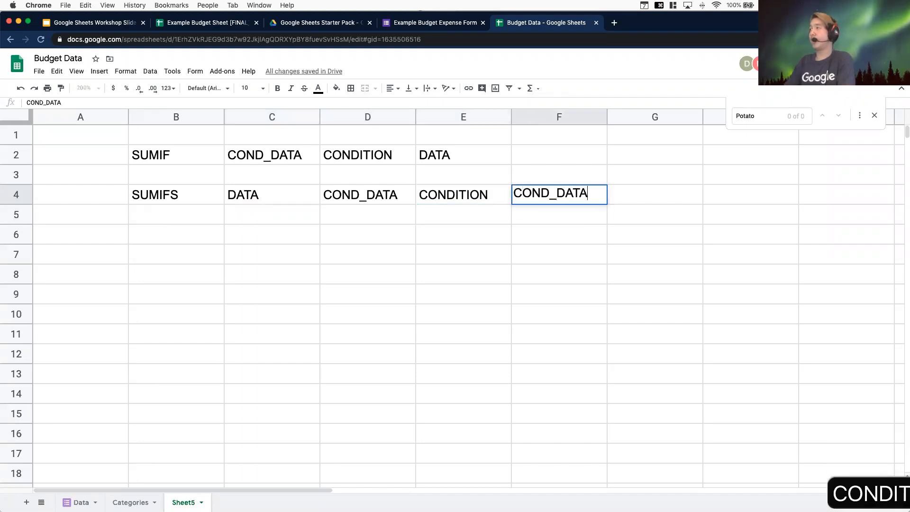
key("Return")
key("Right")
key("Up")
type("CONDITION")
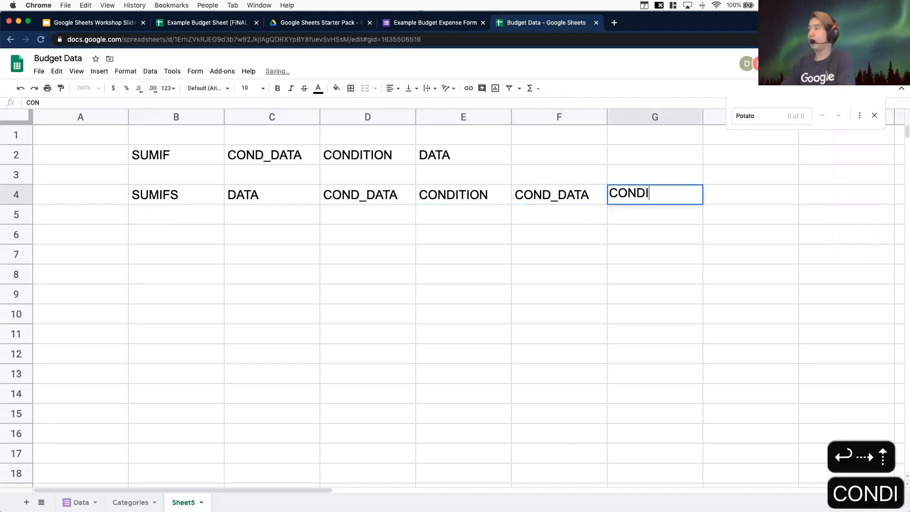
key("Return")
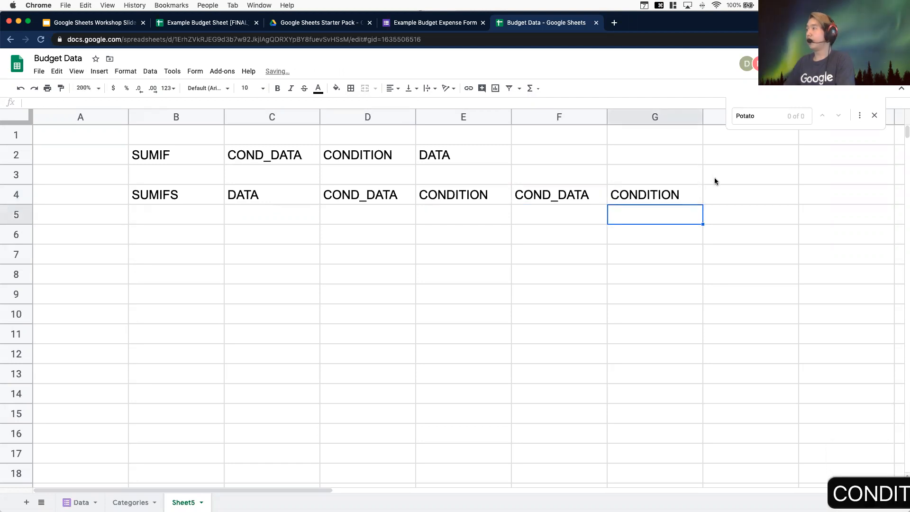
left_click(717, 189)
type("...")
key("Return")
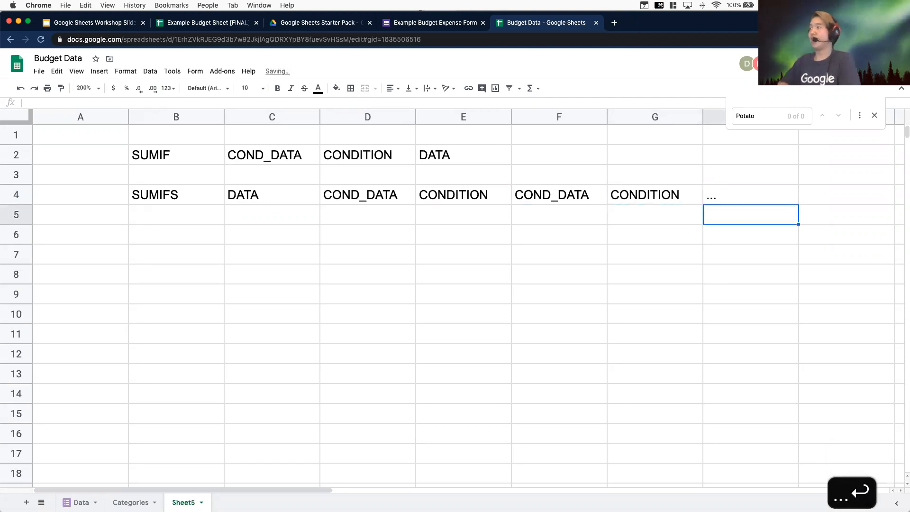
Review the SUMIFS argument labels across row 4 cell by cell
left_click(438, 199)
left_click(366, 195)
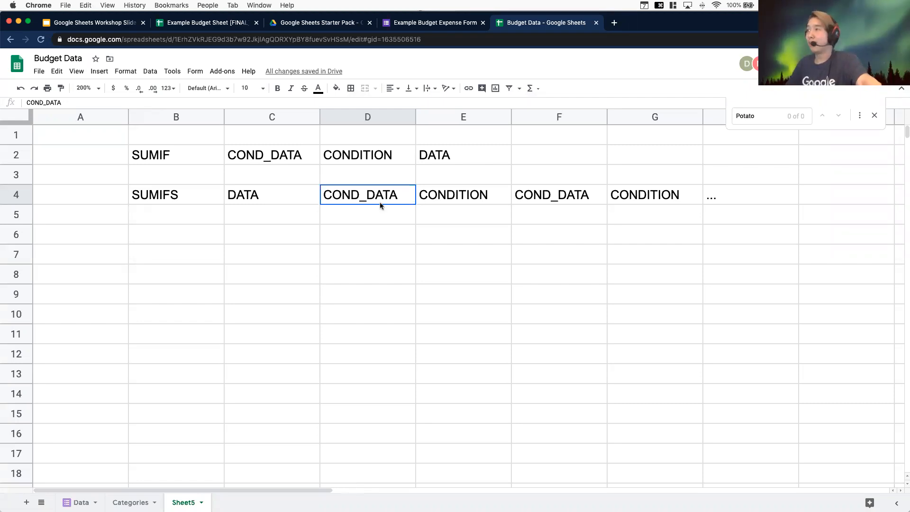
left_click(568, 195)
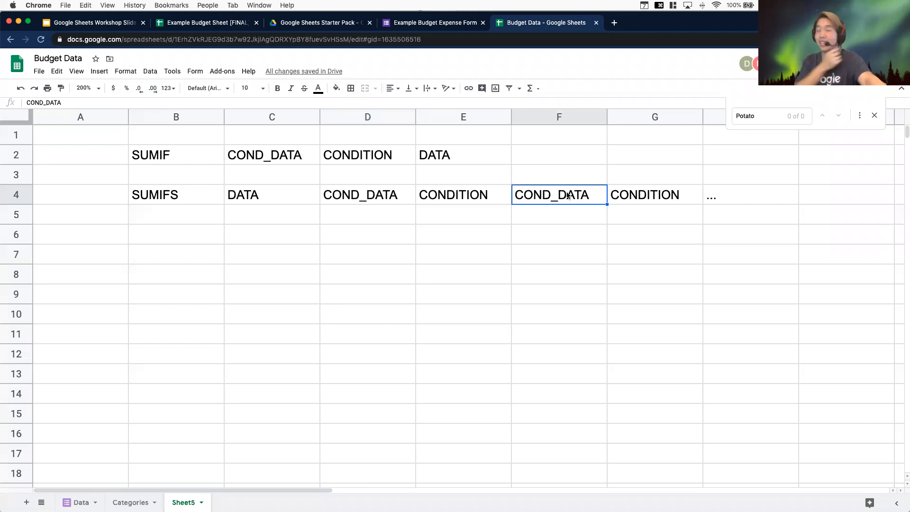
left_click(570, 213)
left_click(655, 213)
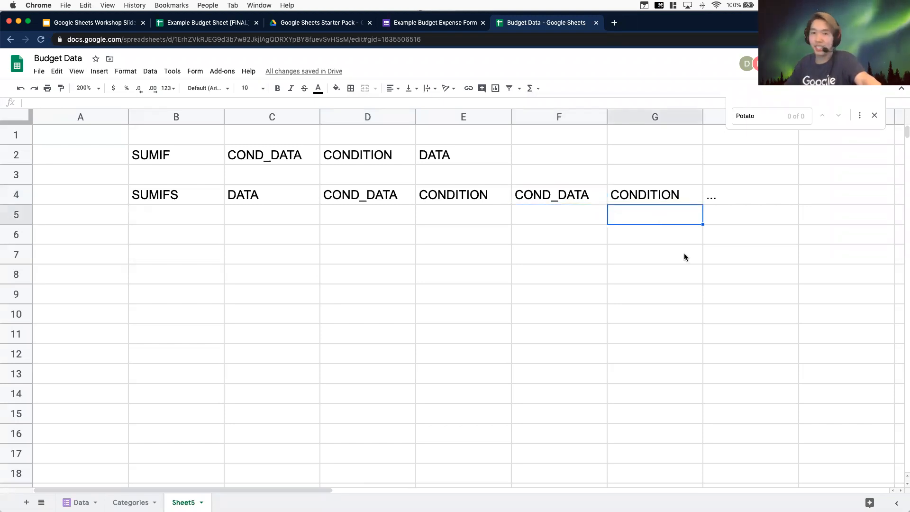
left_click(753, 196)
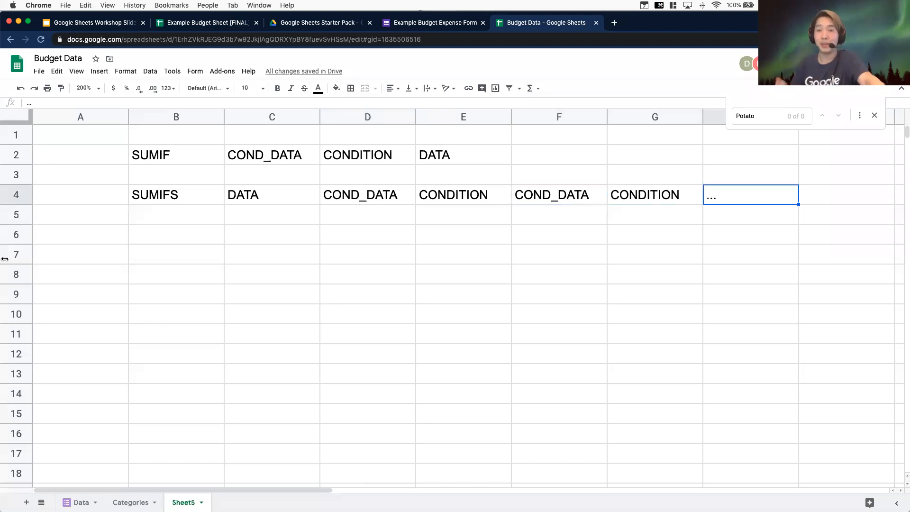
left_click(504, 270)
left_click(218, 260)
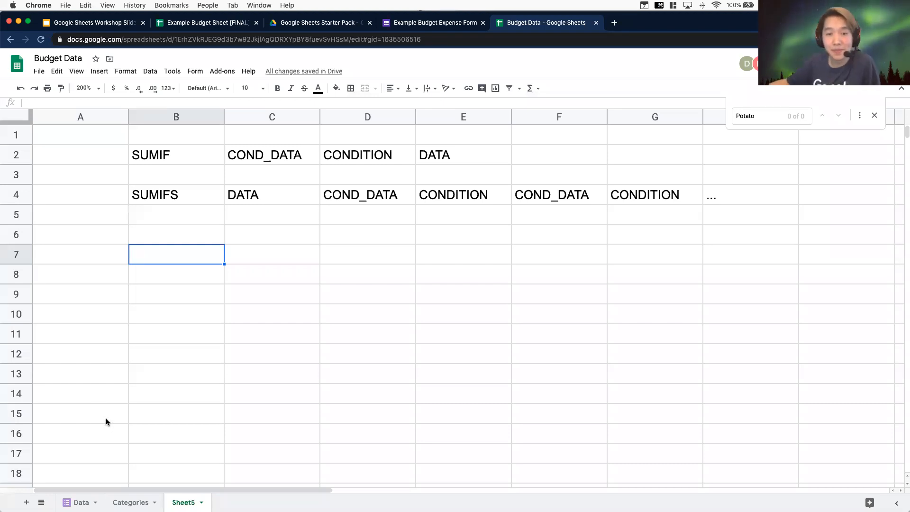
left_click(646, 231)
left_click(495, 193)
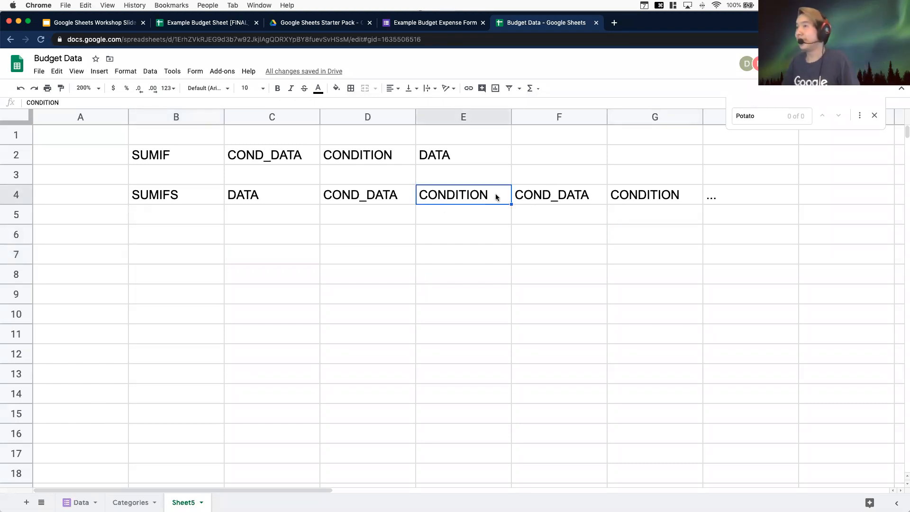
Enter COUNTIFS in cell B6 and DATA in C6 as a third function row
left_click(152, 229)
type("COUNTIFS")
key("Return")
left_click(266, 234)
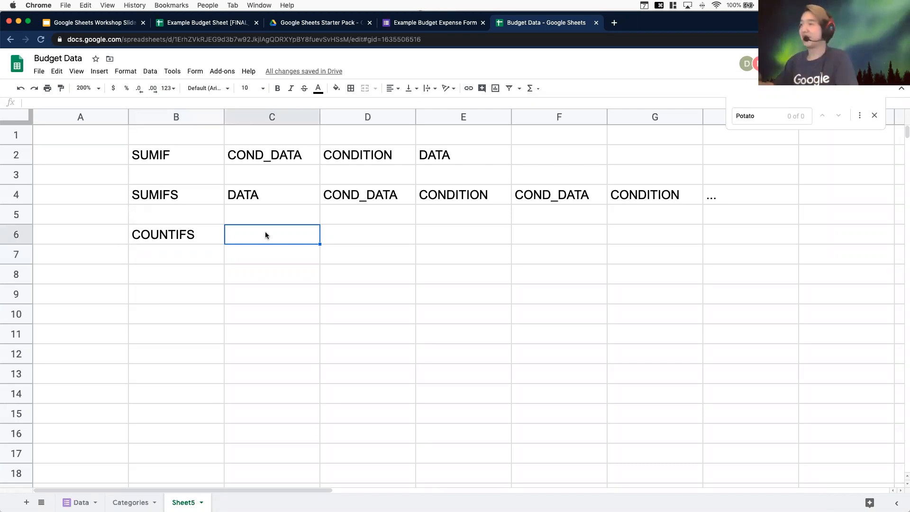
type("CONDITIO")
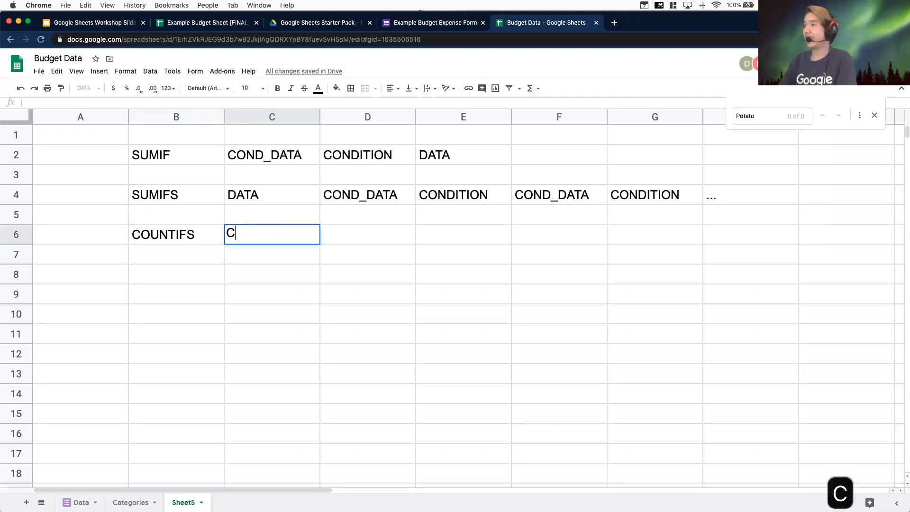
key("BackSpace")
key("BackSpace")
key("BackSpace")
key("BackSpace")
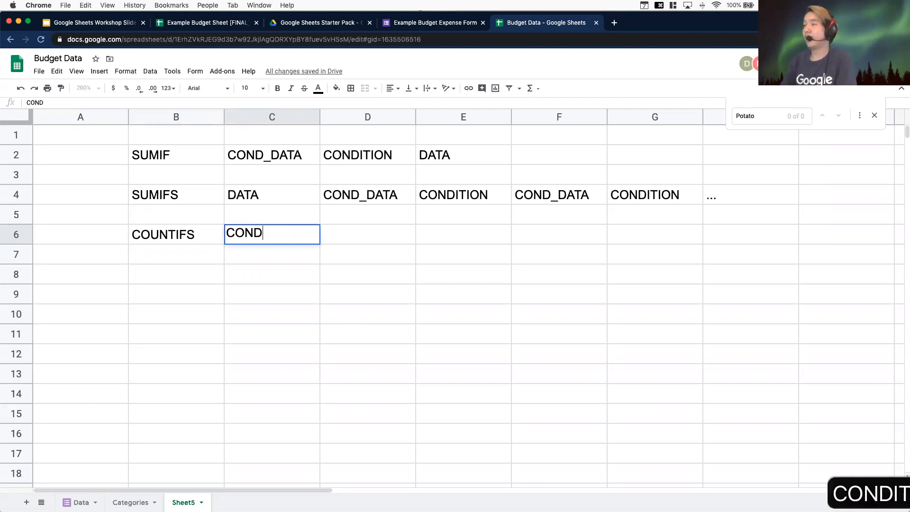
key("BackSpace")
key("BackSpace")
key("BackSpace")
key("BackSpace")
type("DATA")
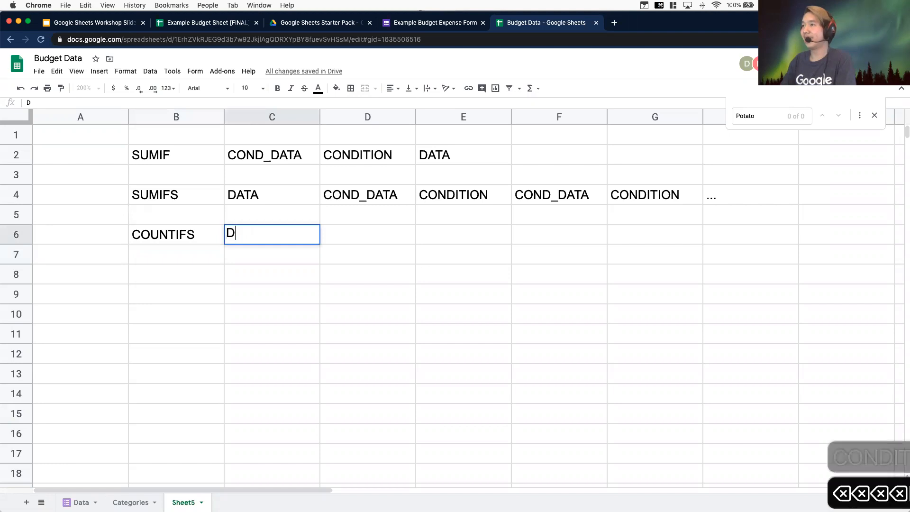
key("Return")
Clear the COUNTIFS and DATA entries from cells C6 and B6
key("Right")
key("Up")
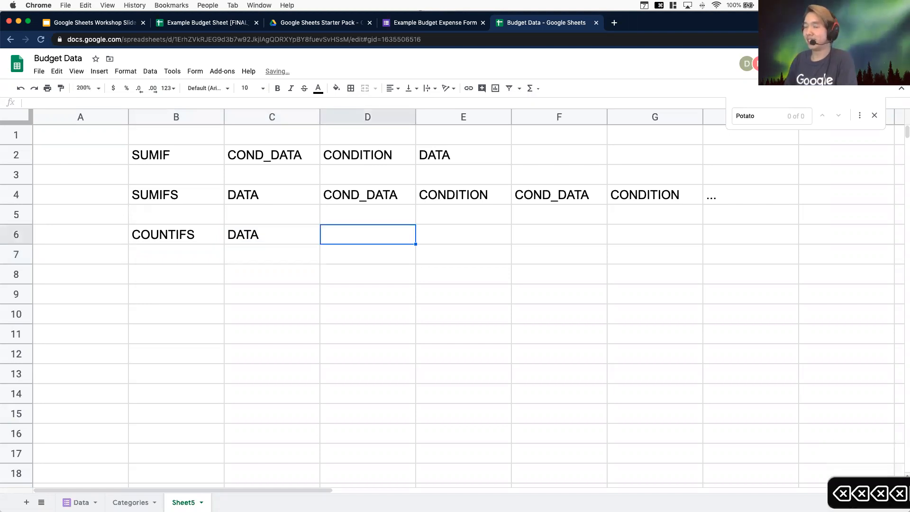
key("Left")
key("BackSpace")
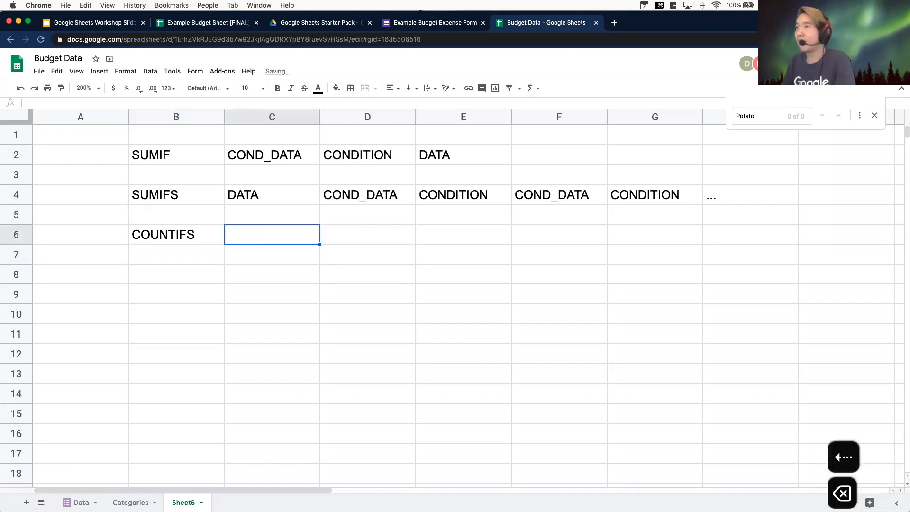
key("Left")
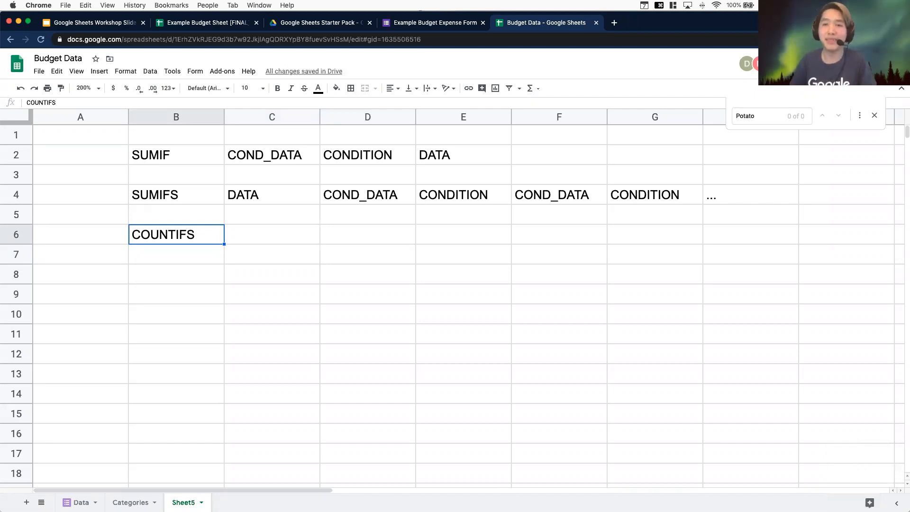
key("BackSpace")
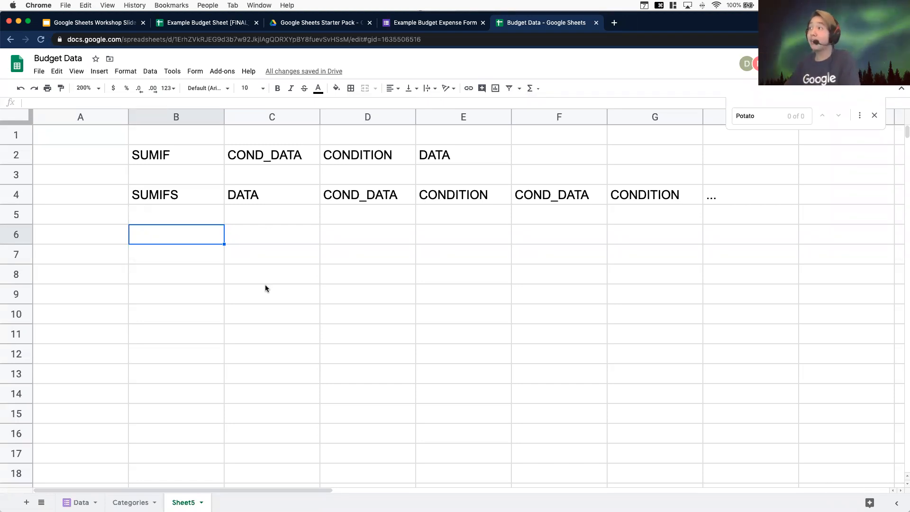
List AND, OR and ... down column E in cells E5 to E7 beneath CONDITION
left_click(455, 202)
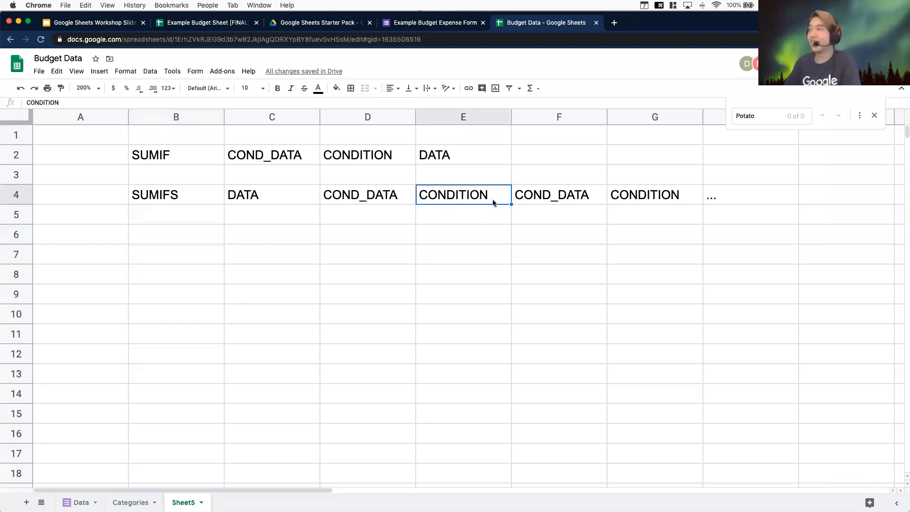
key("Down")
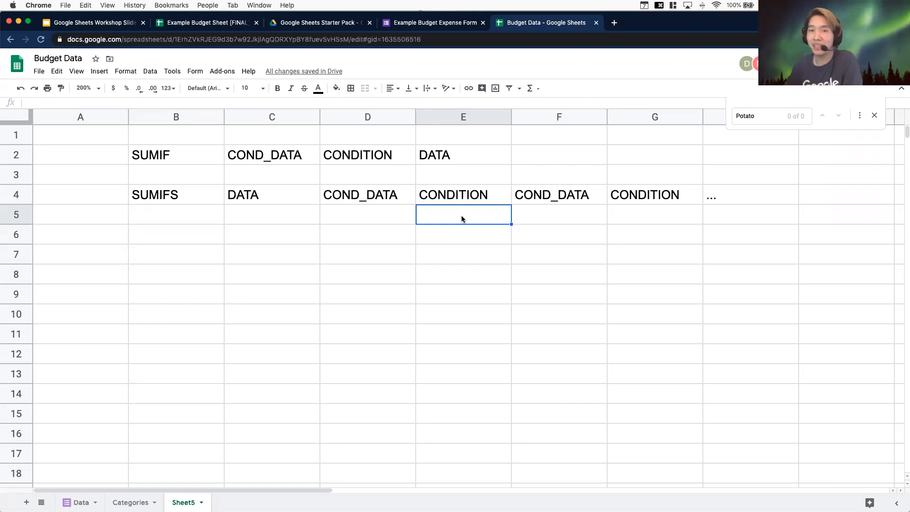
type("AND")
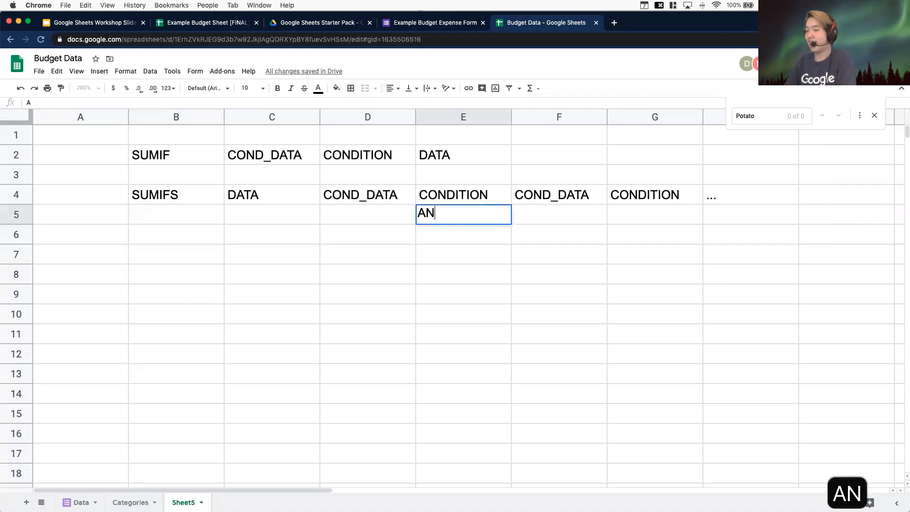
key("Return")
type("OR")
key("Return")
type("...")
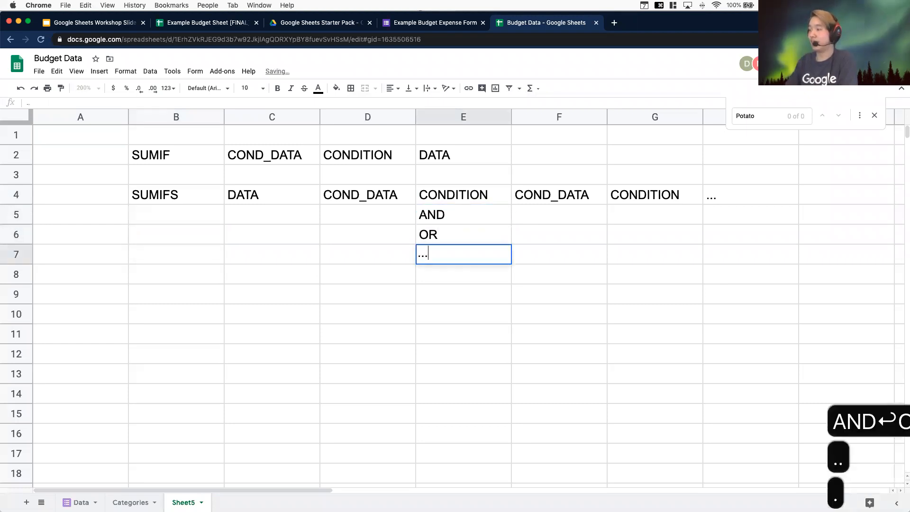
key("Return")
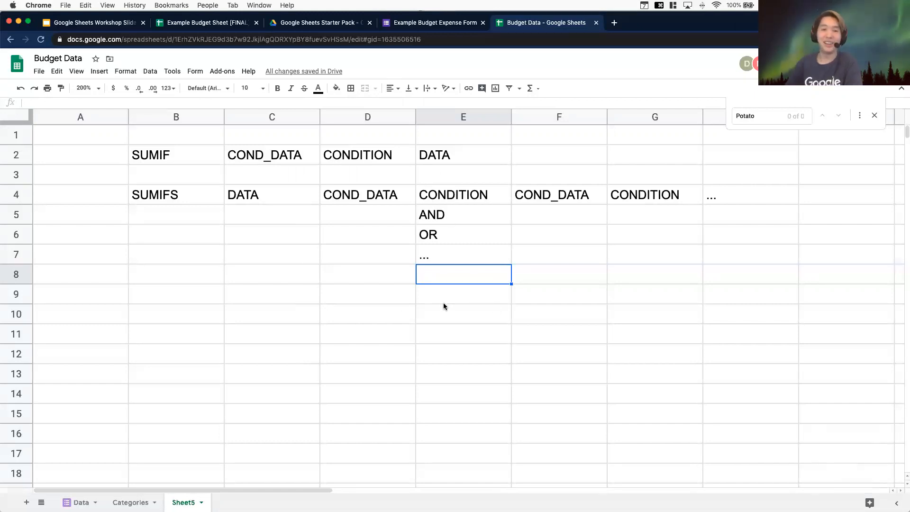
Clear all the argument labels by deleting the contents of range A2:H9
left_click(675, 286)
left_click_drag(778, 300, 127, 167)
key("BackSpace")
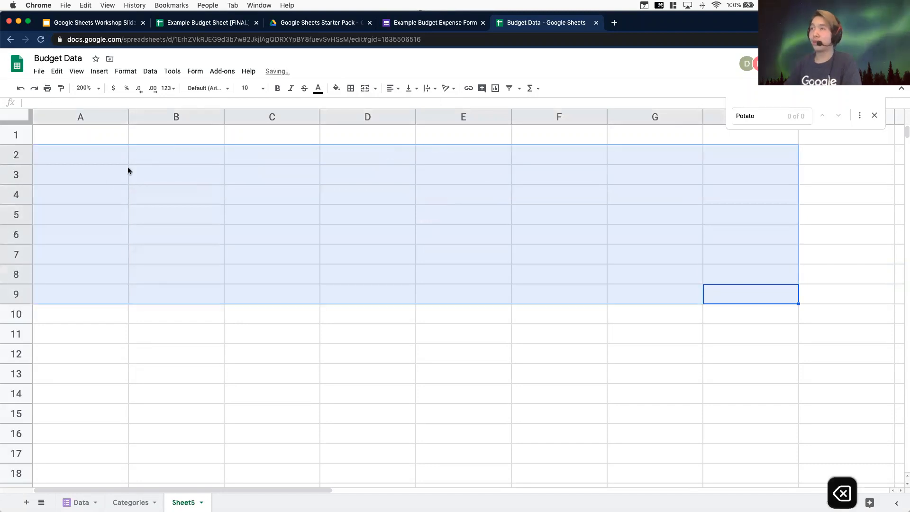
left_click(124, 170)
left_click(81, 153)
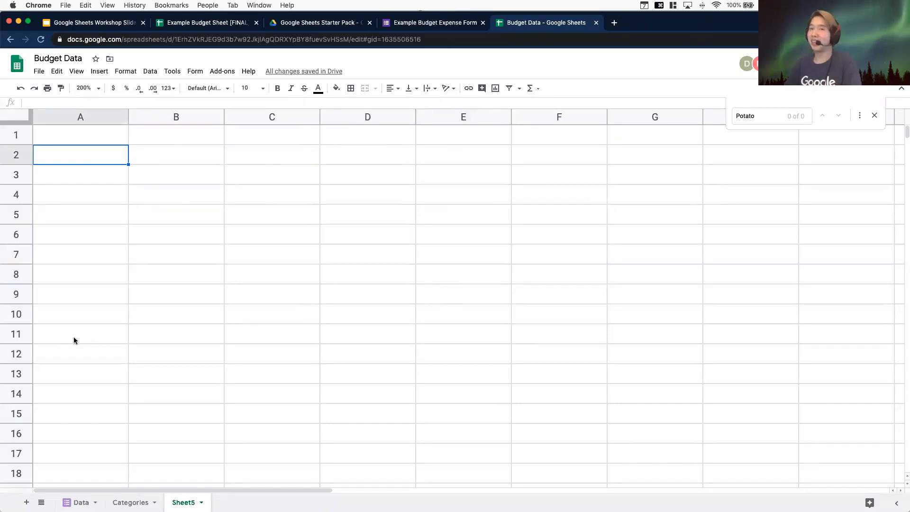
Enter the function name QUERY in cell B2
left_click_drag(160, 144, 166, 146)
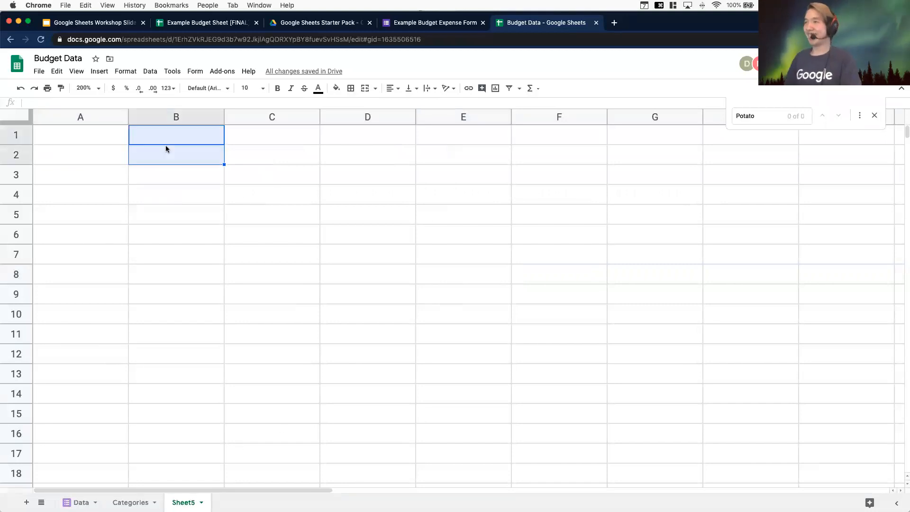
left_click(176, 160)
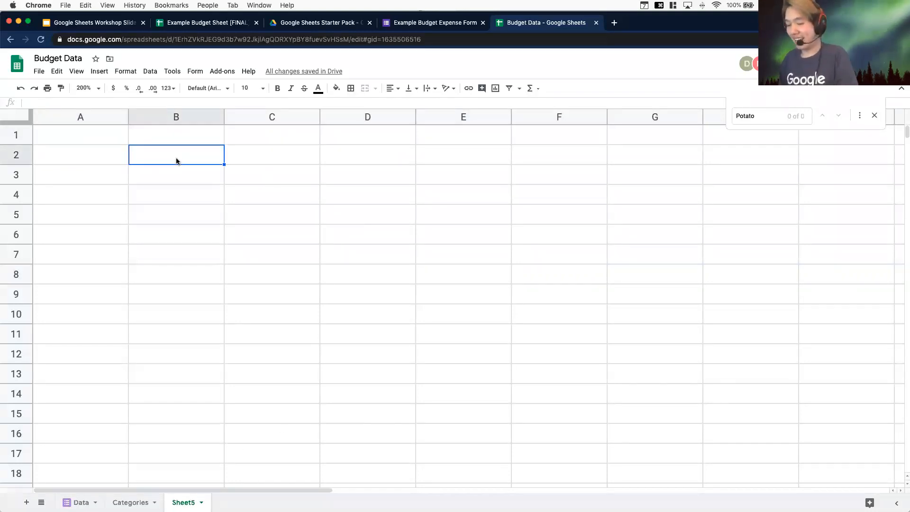
type("QUERY")
key("Return")
key("Right")
key("Up")
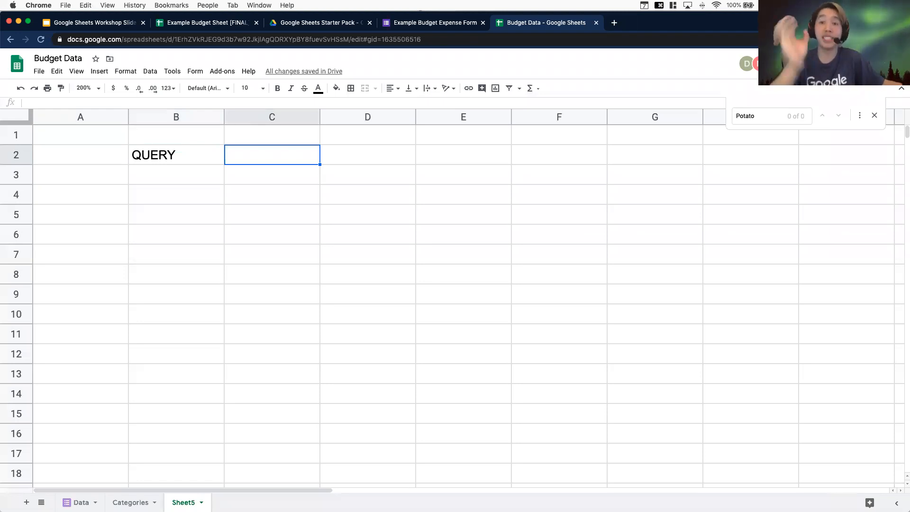
Enter the sample text SELECT * FROM TABLE WHERE COAJSDFGIJAIRHJGIAOFHJS in cell B6
left_click(180, 228)
type("SELECT * ")
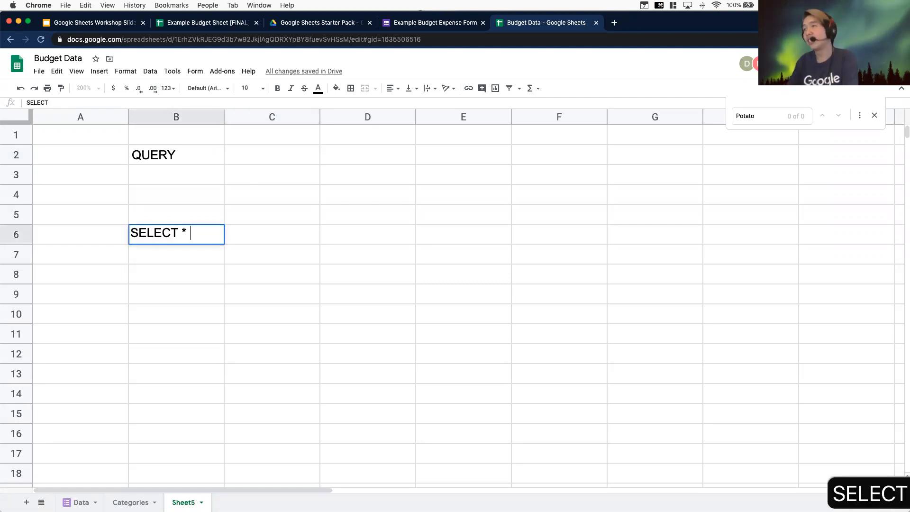
type("FROM TABLE AW")
key("BackSpace")
key("BackSpace")
type("WHERE COAJSDFGIJAIRHJGIAOFHJS")
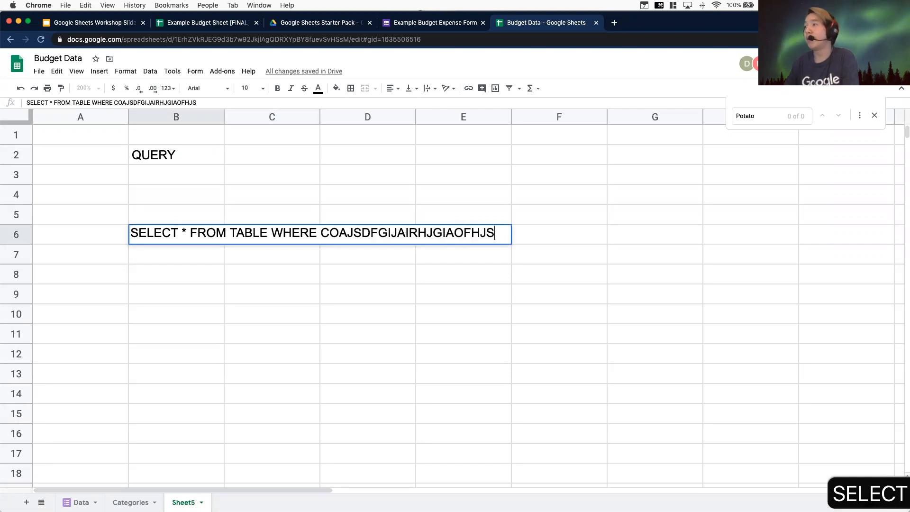
key("Return")
left_click(183, 240)
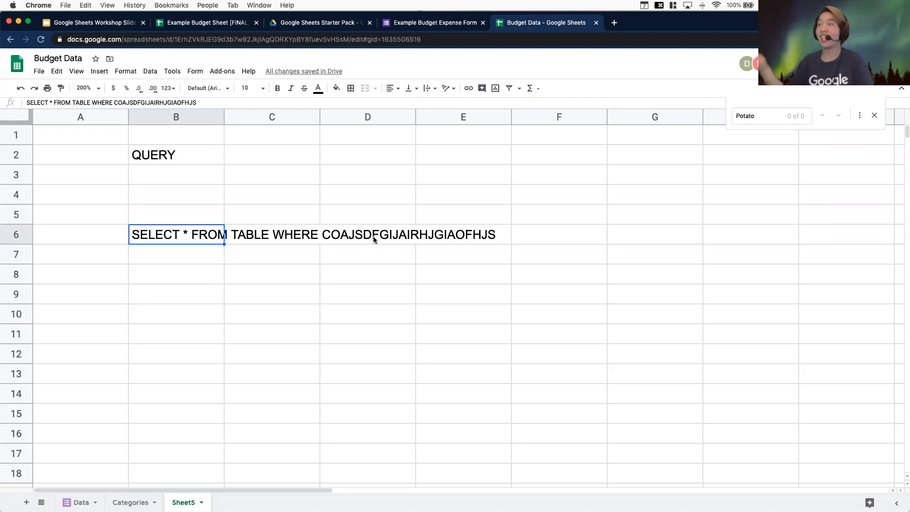
Clear the sample query text from cell B6
left_click(269, 266)
key("Up")
key("Left")
key("Left")
key("Up")
key("Right")
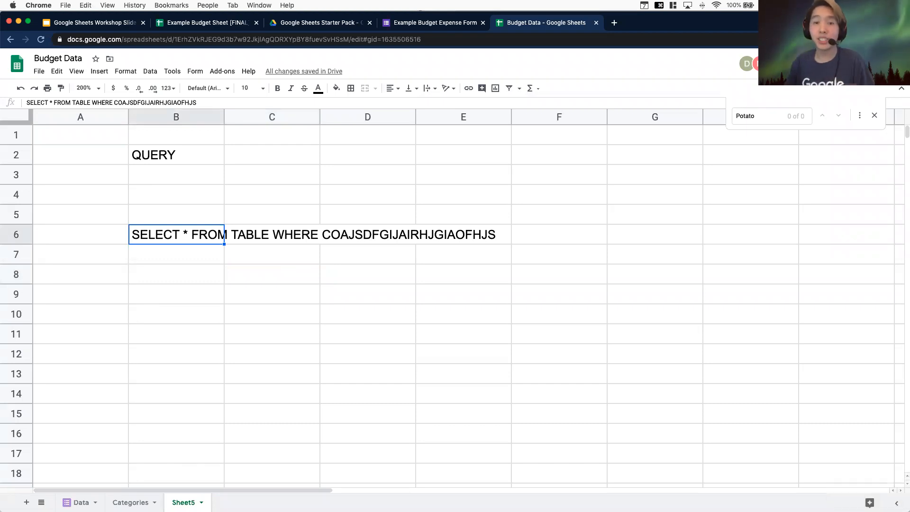
key("BackSpace")
Enter the QUERY argument labels DATA in C2 and QUERY_STRING in D2
left_click(254, 156)
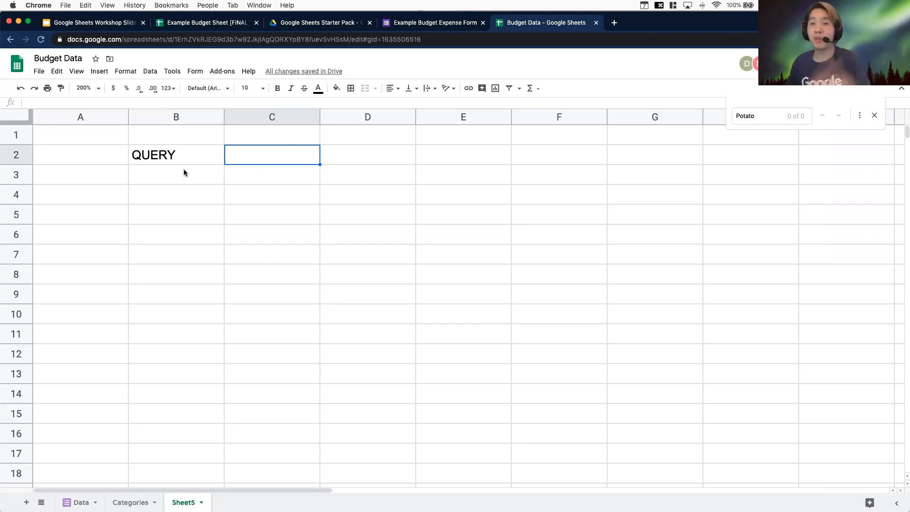
type("DATA")
key("Return")
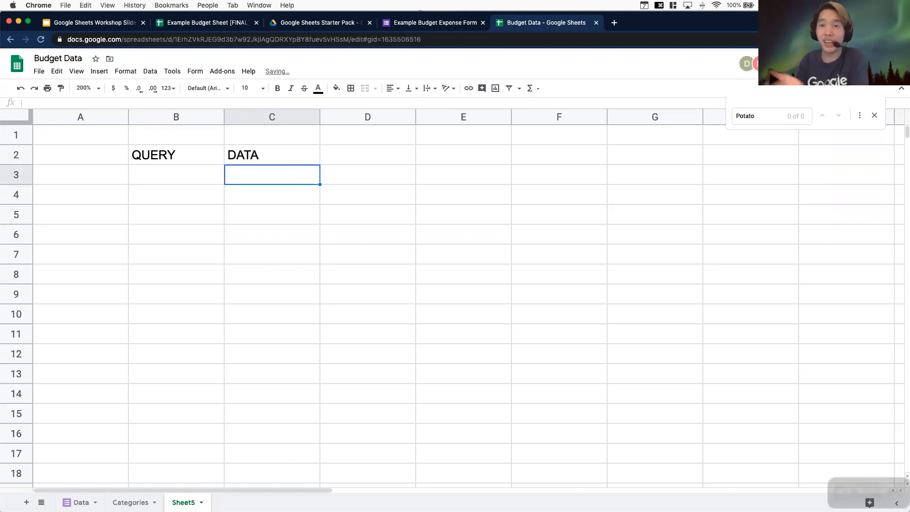
left_click(360, 149)
type("QUERY_")
key("BackSpace")
type("Y_STRING")
key("Return")
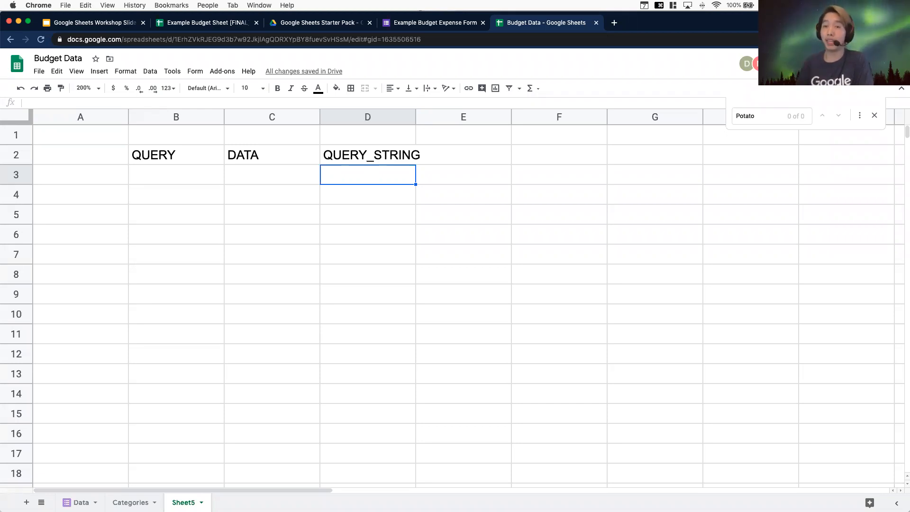
Switch to the Data sheet and look through the expense records back up to the first row
left_click(212, 174)
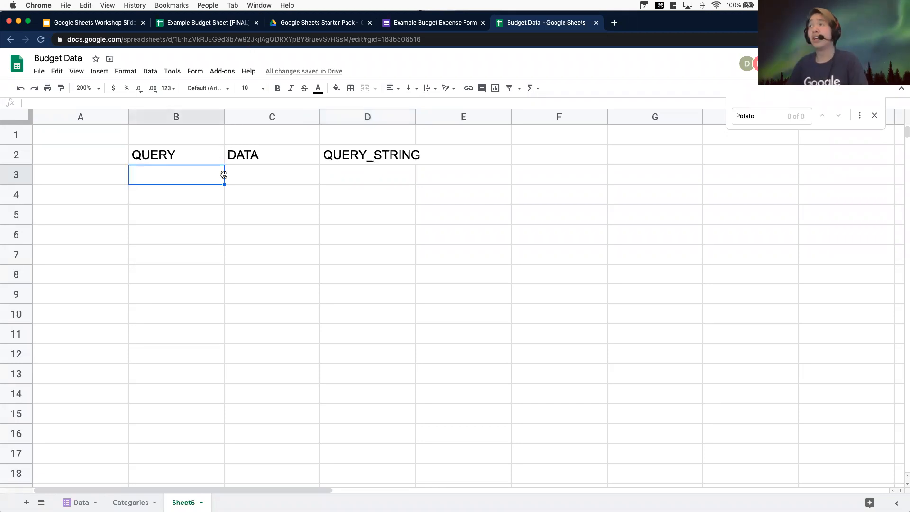
left_click(78, 502)
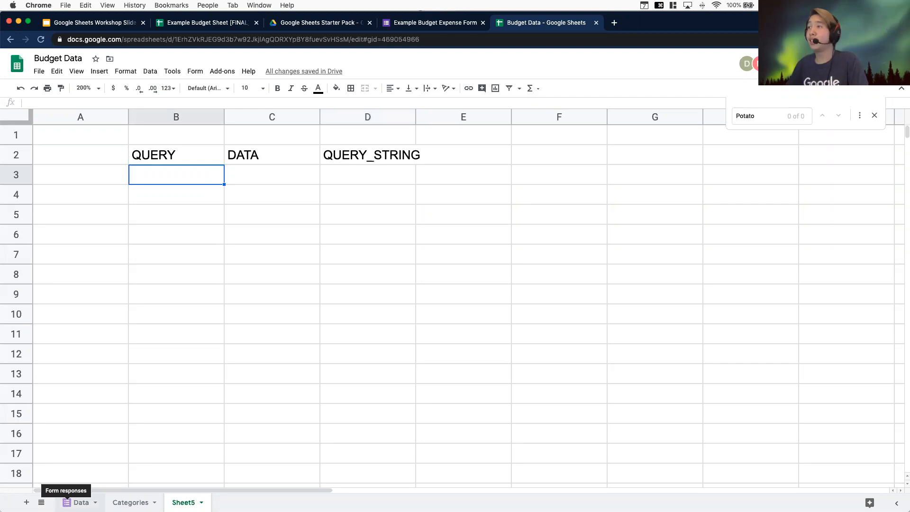
scroll(303, 362, "up", 5)
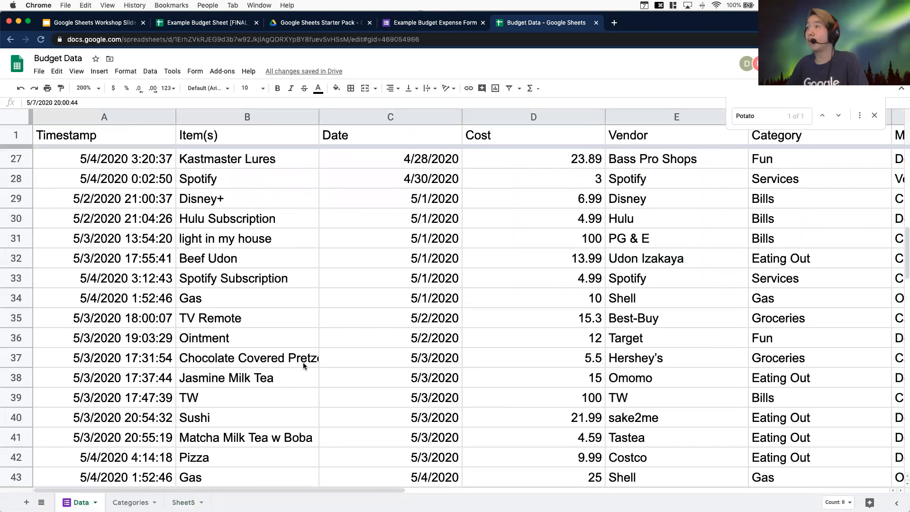
scroll(303, 365, "up", 10)
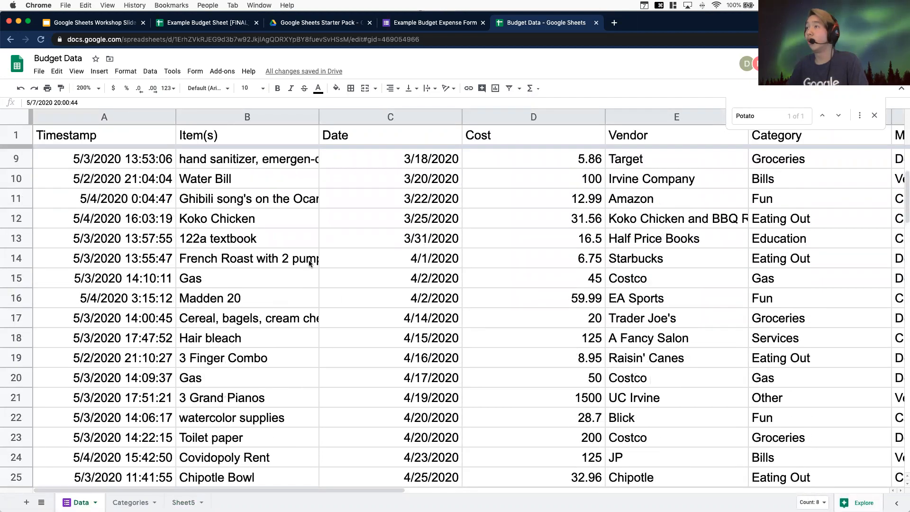
left_click(228, 161)
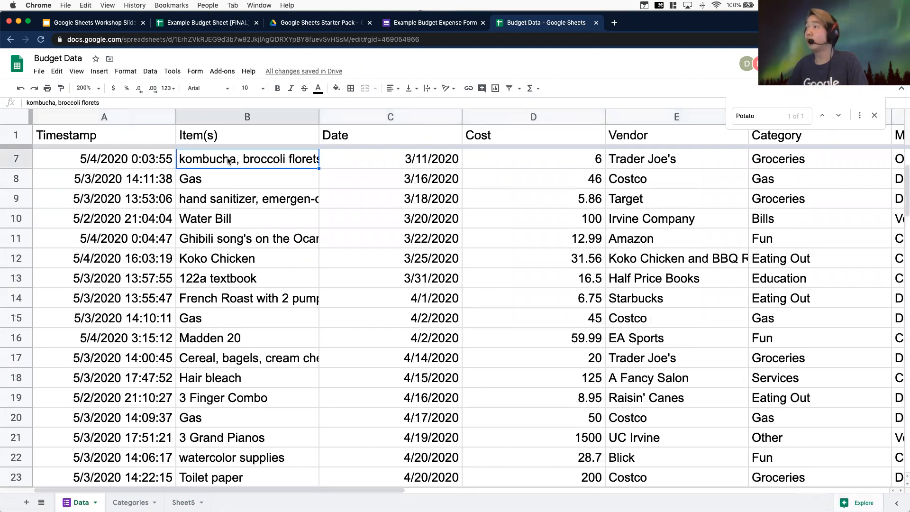
left_click(359, 160)
left_click(580, 165)
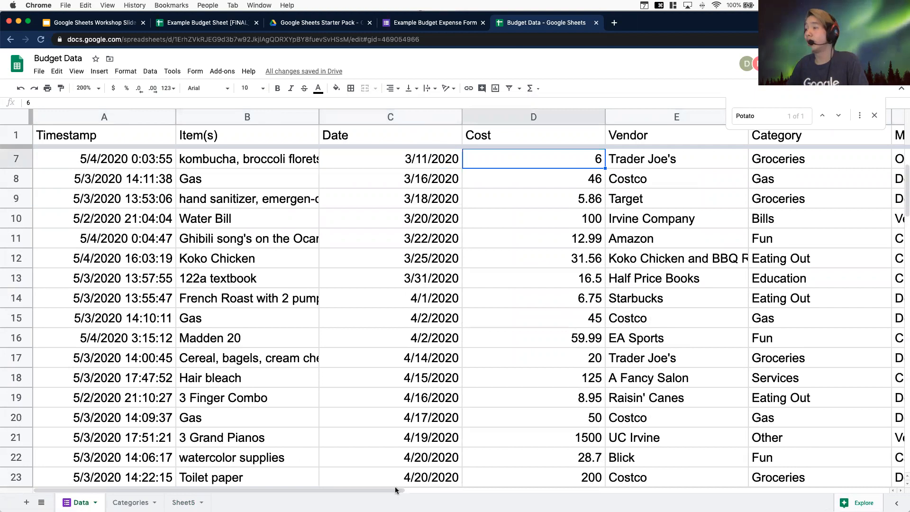
left_click(423, 484)
left_click_drag(423, 483, 445, 480)
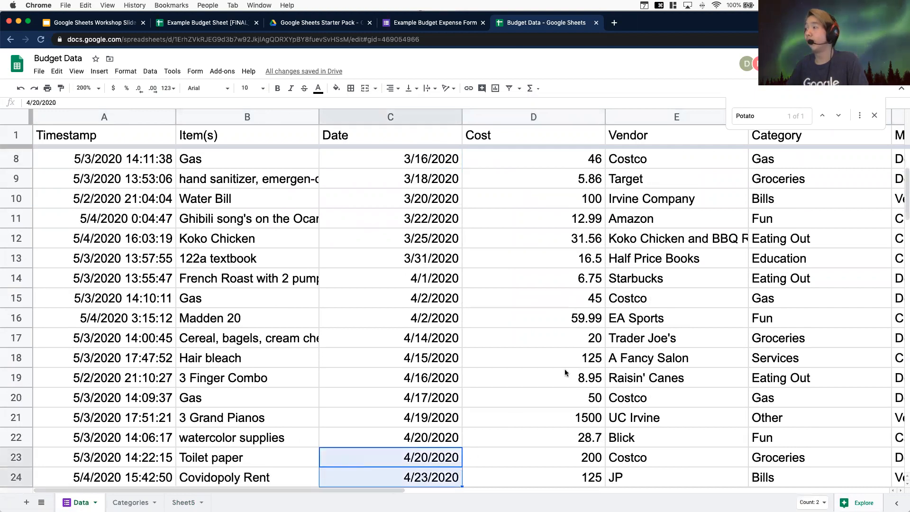
left_click(637, 300)
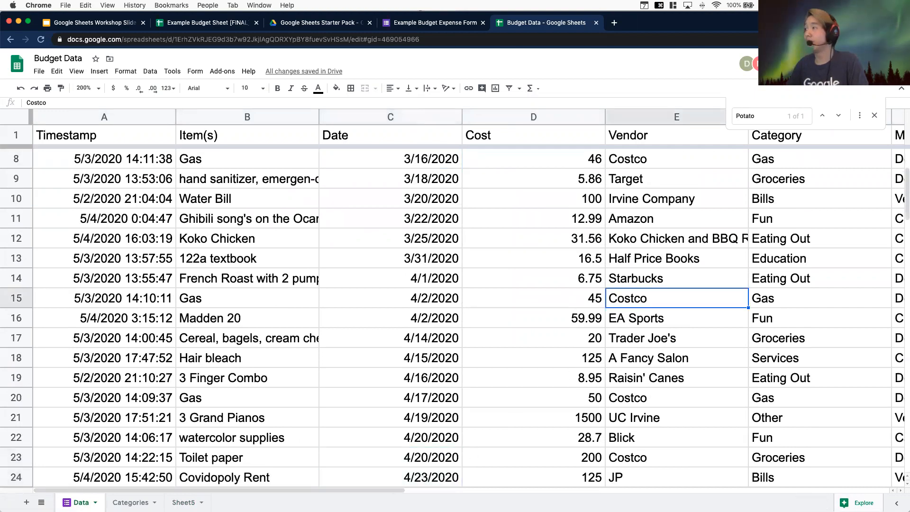
scroll(299, 247, "up", 3)
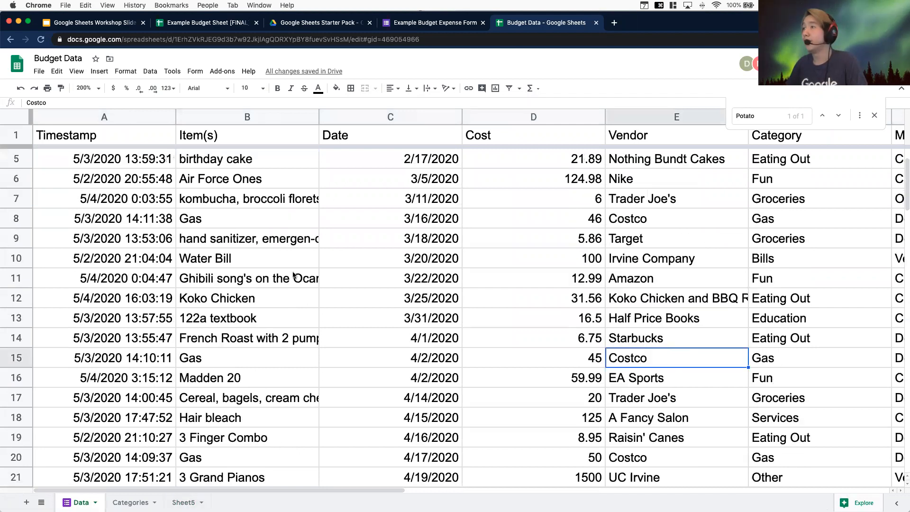
left_click(252, 163)
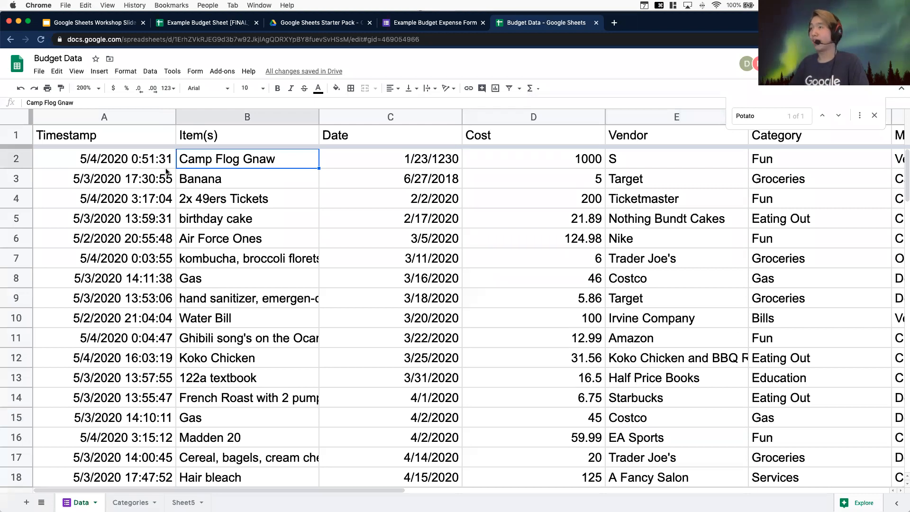
Select the Data sheet's expense records from the Item(s) column through the Vendor column and scroll to check the range's last row
key("ctrl+shift+Down")
key("ctrl+shift+Right")
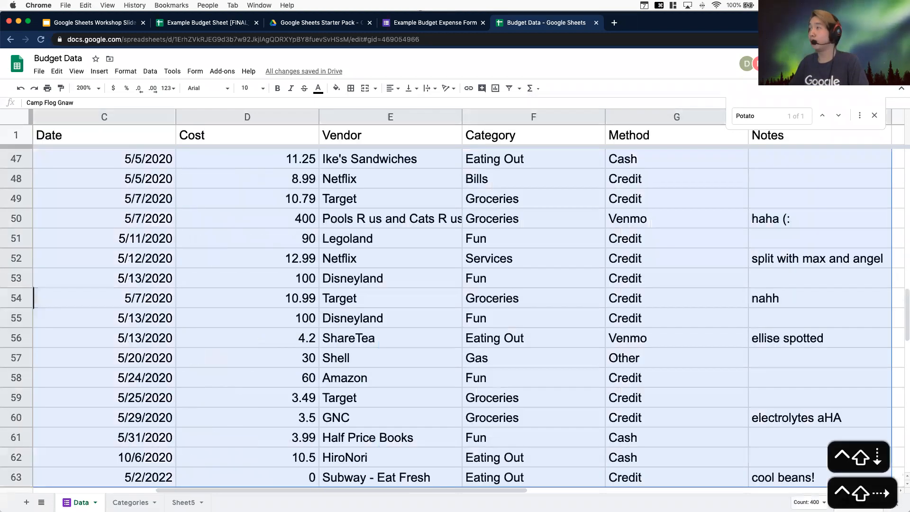
key("ctrl+shift+Left")
key("shift+Right")
key("shift+Right")
key("shift+Right")
key("shift+Right")
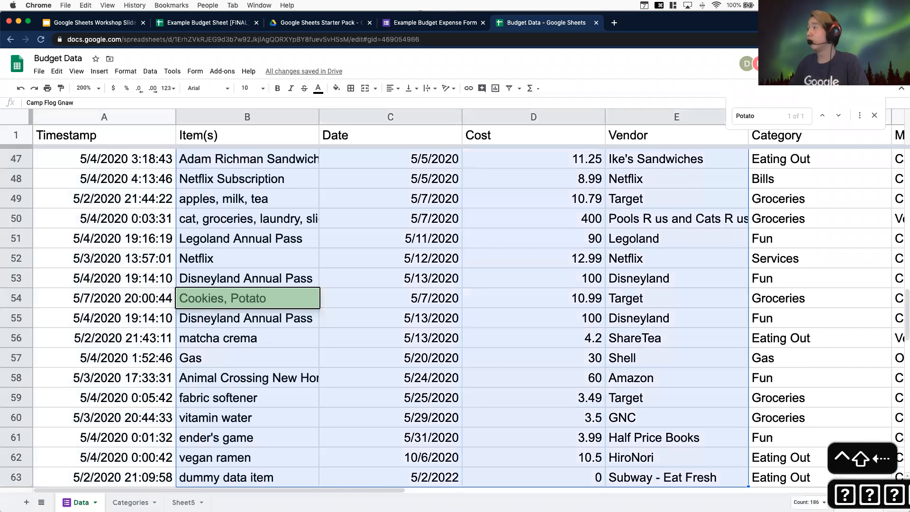
scroll(208, 242, "down", 10)
scroll(209, 262, "up", 8)
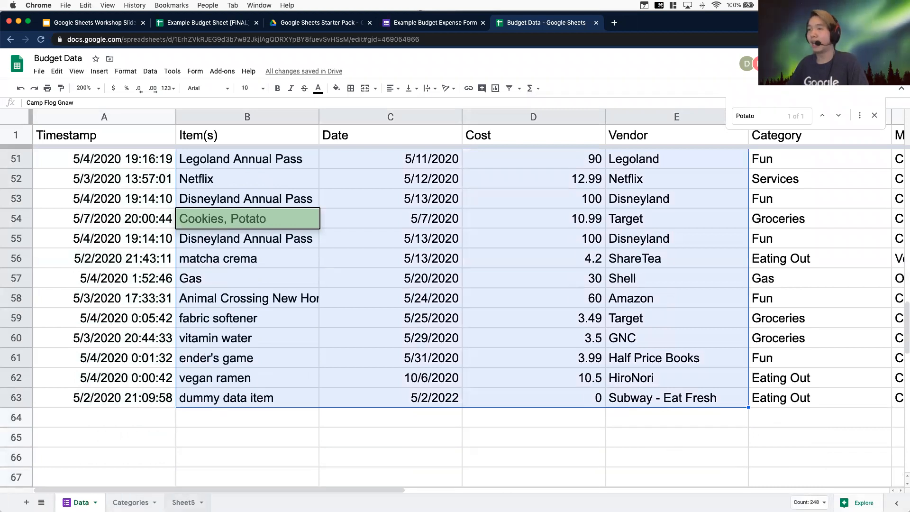
On Sheet5, enter the data range example Data!B2:E(63) in cell C3 under the DATA label
left_click(182, 500)
left_click(241, 172)
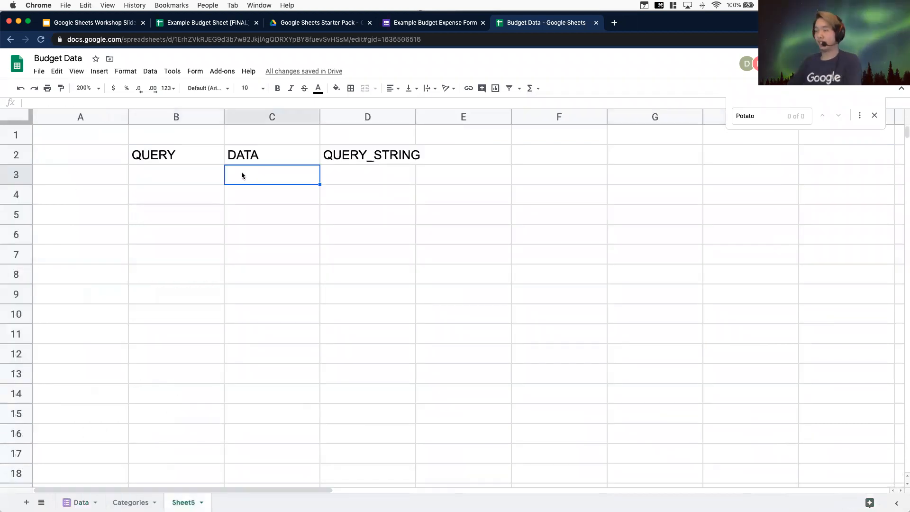
type("Data!B2:")
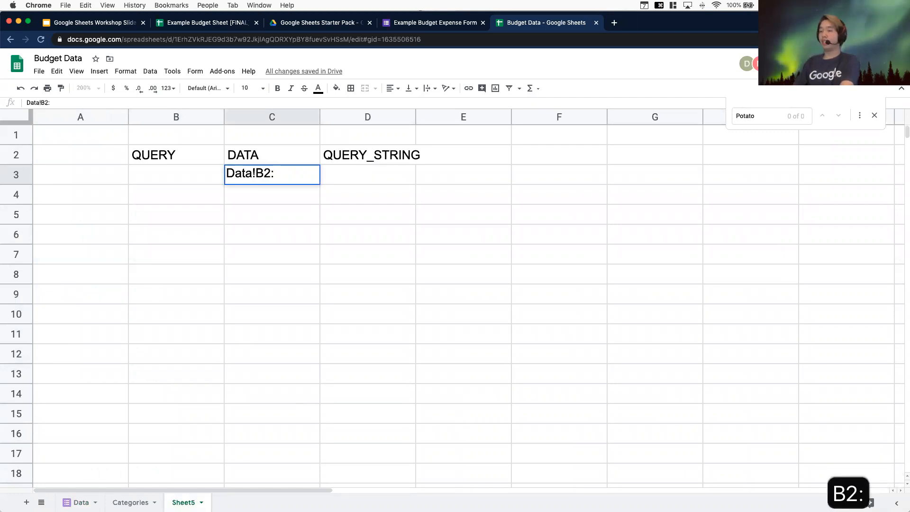
type("E(63)")
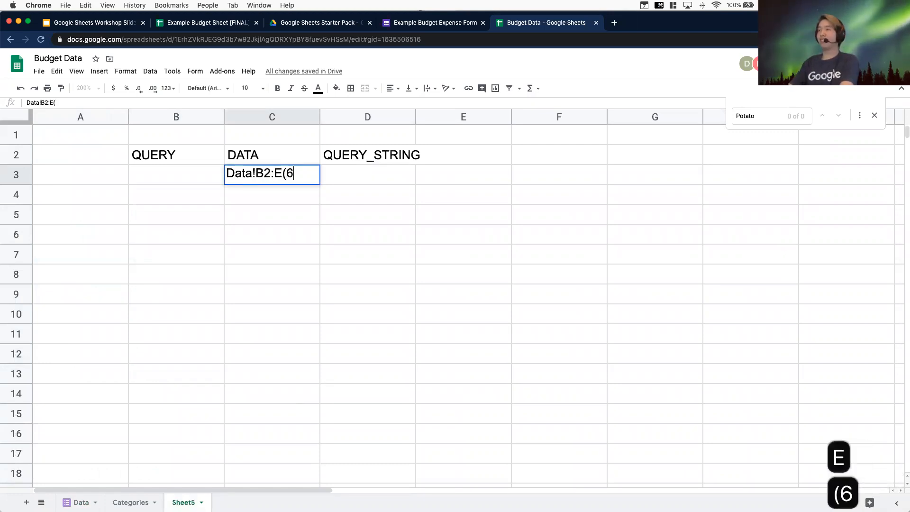
key("Return")
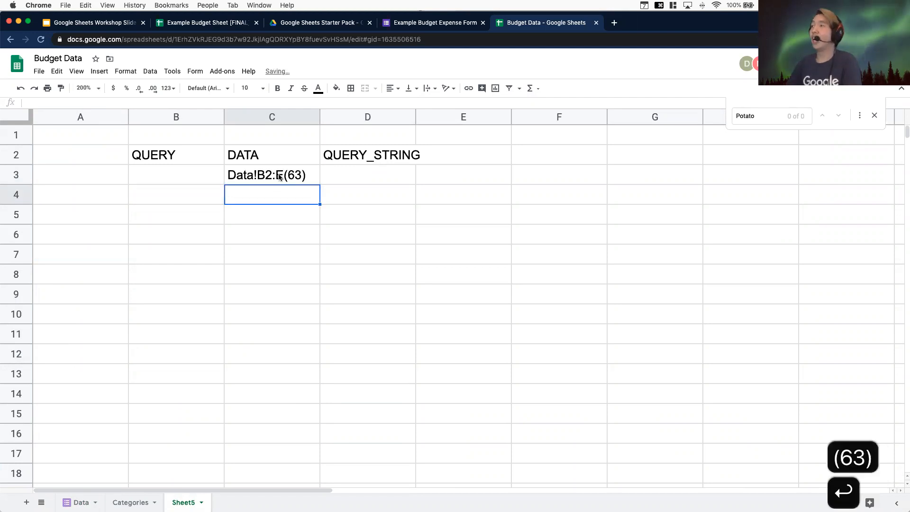
Enter the query string SELECT B, C, D WHERE E = 'Costco' in cell D3 under QUERY_STRING
left_click(339, 169)
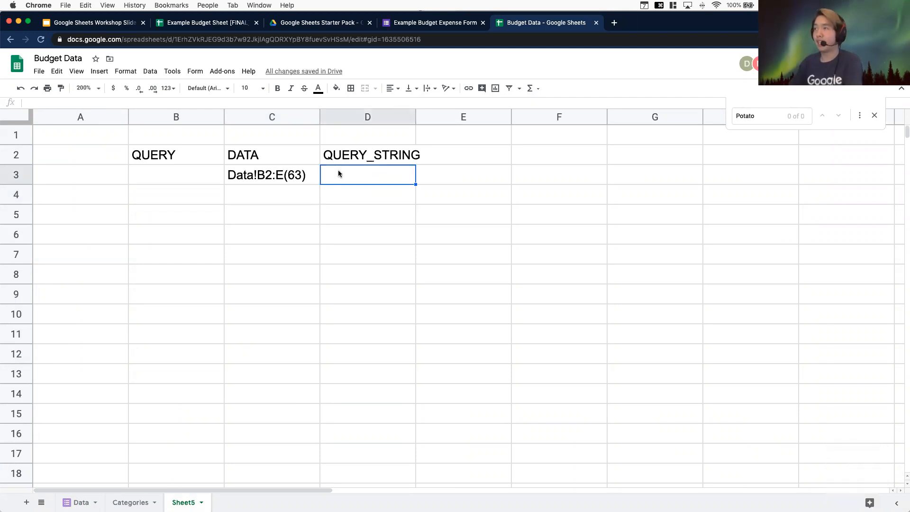
type("SELET")
key("BackSpace")
type("CT ")
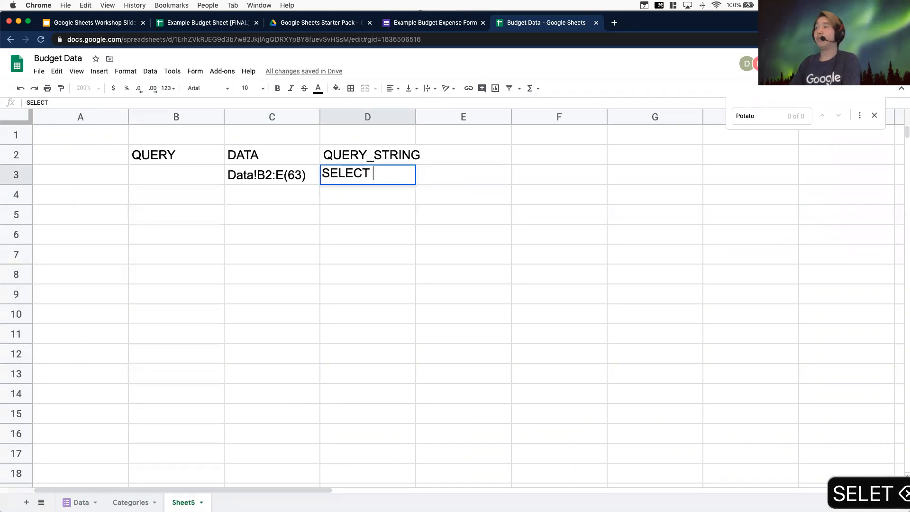
type("B, C, D ")
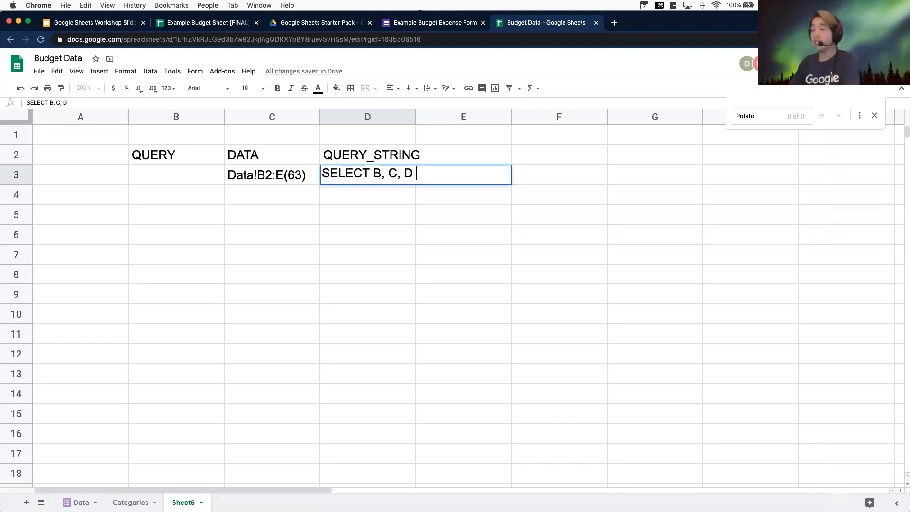
type("WHERE")
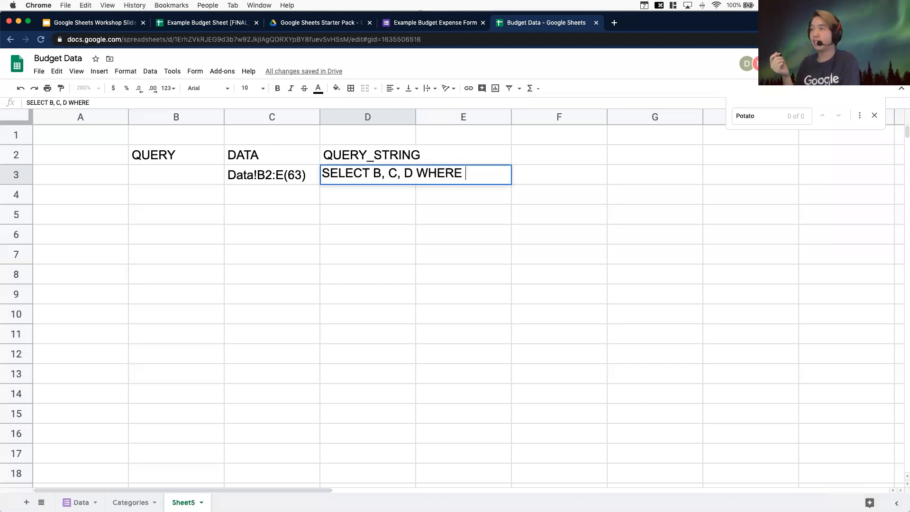
type("E ")
type("=")
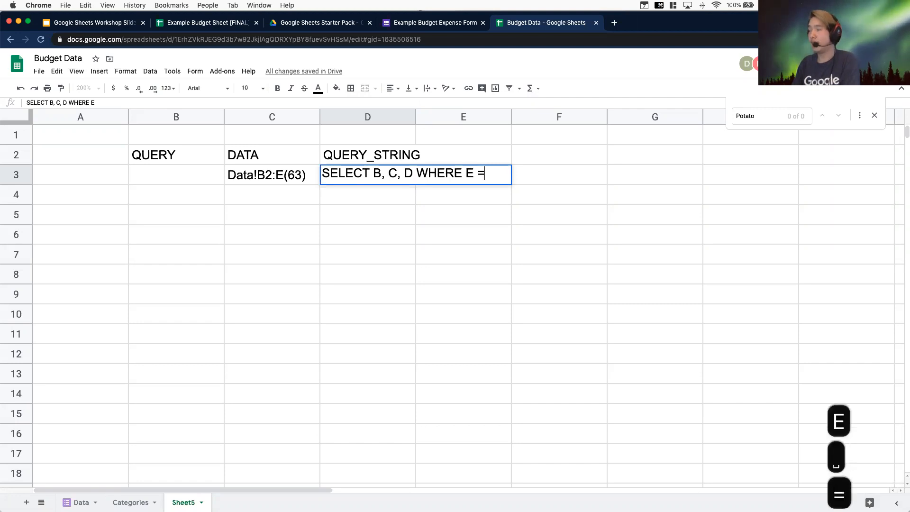
type(" 'Costco'")
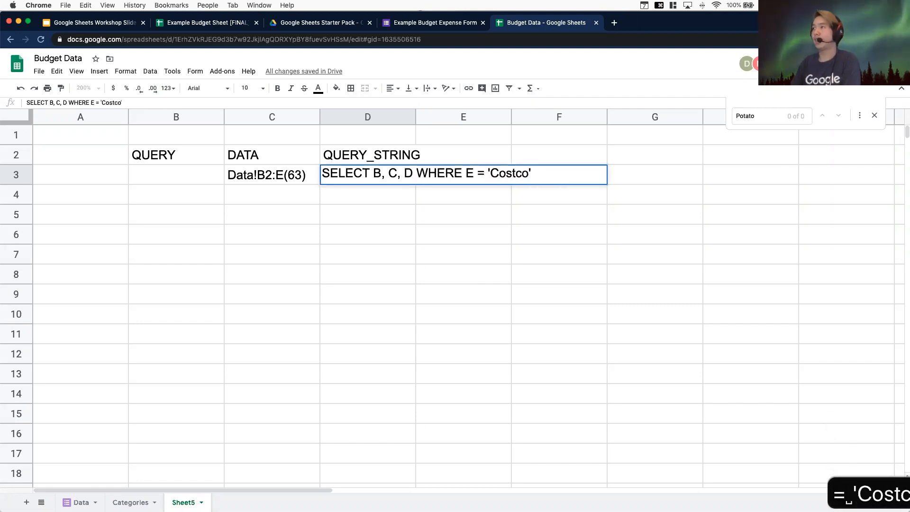
key("Return")
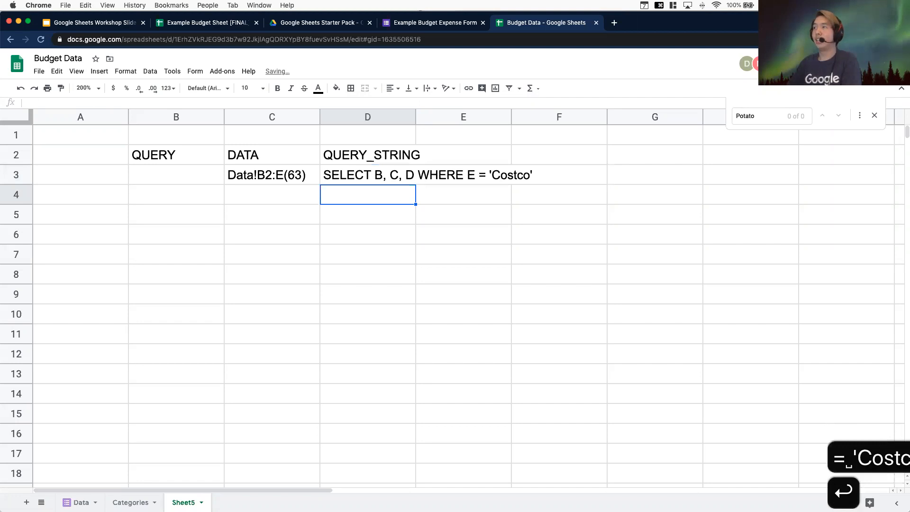
Write =QUERY(Data!B2:E, "SELECT B, C, D WHERE E = 'Costco'") in cell B5
left_click(147, 222)
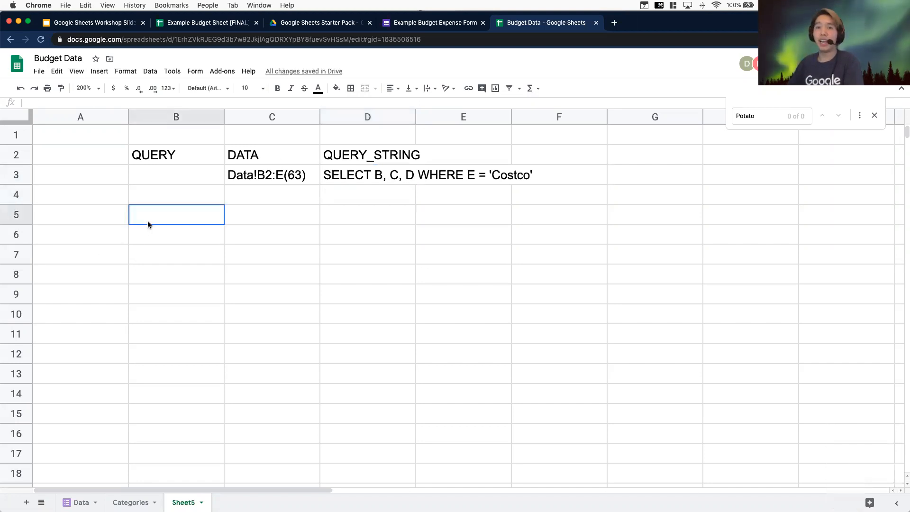
type("=QUE")
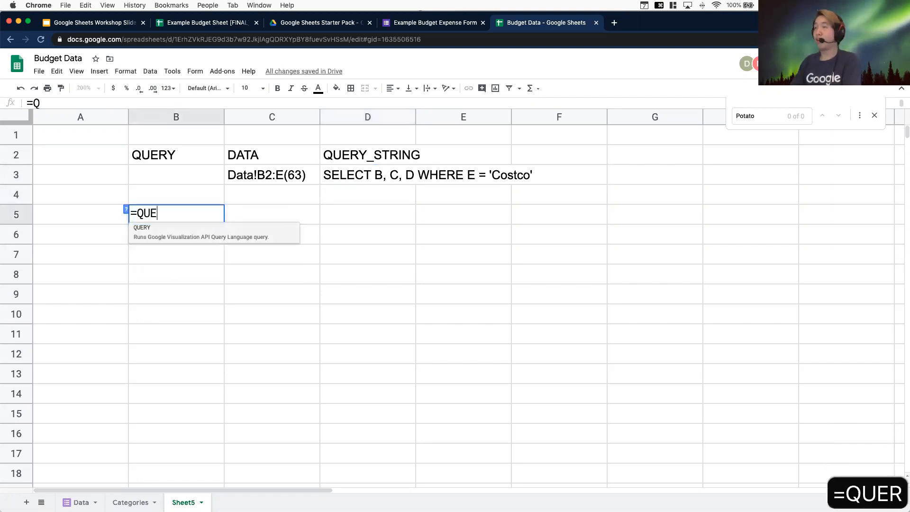
type("RY(Data")
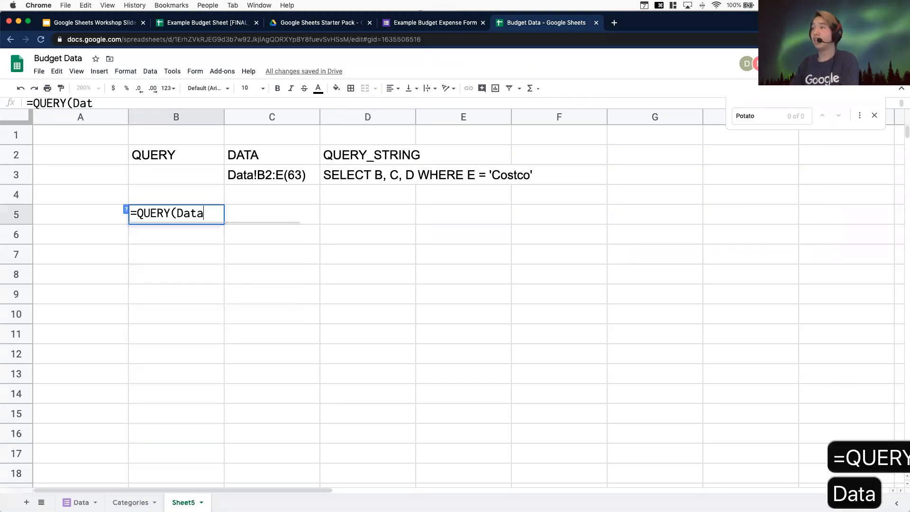
type("!B2:E")
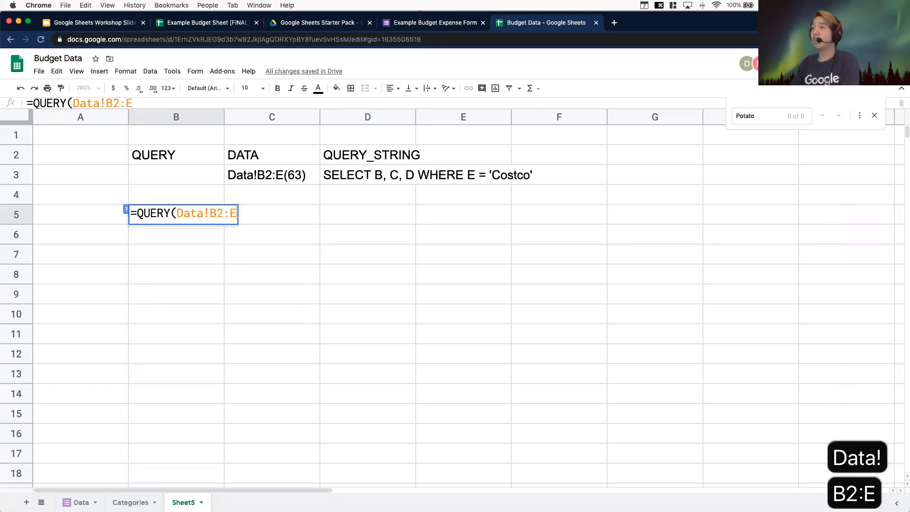
type(", \"S")
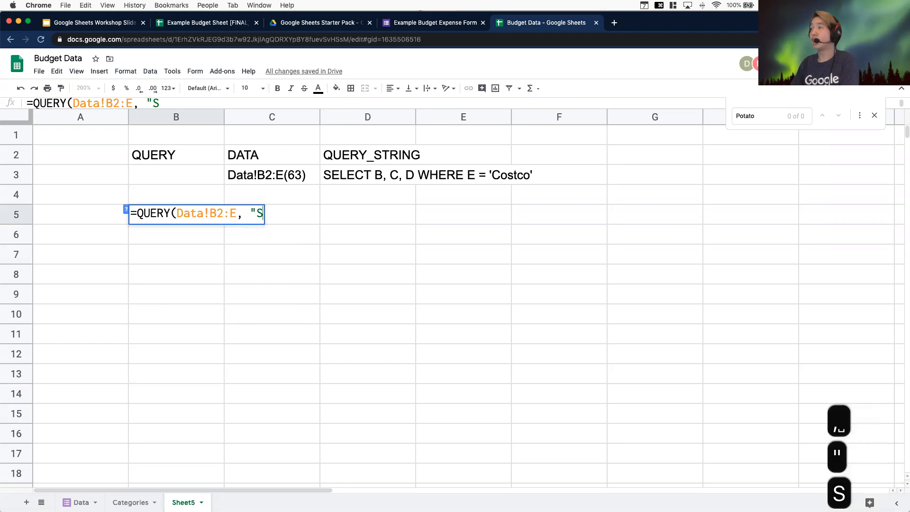
type("ELECT B, C")
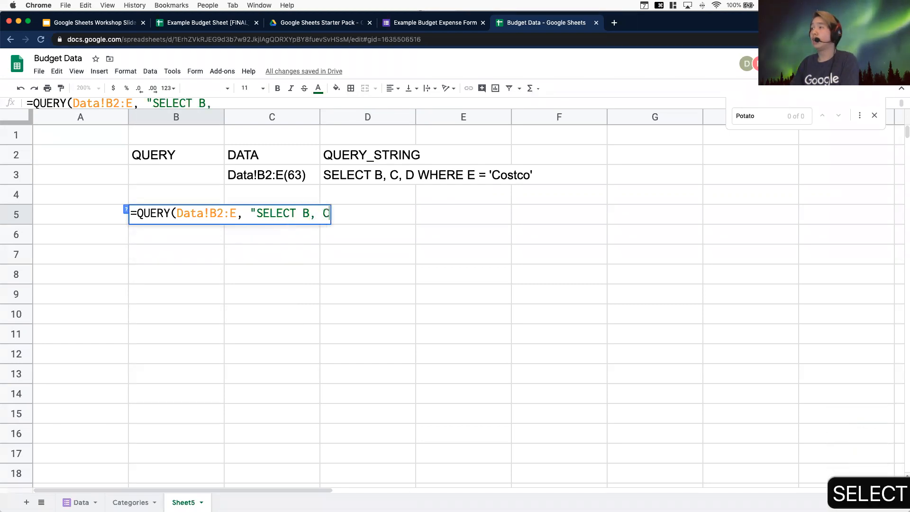
type(", D WHERE ")
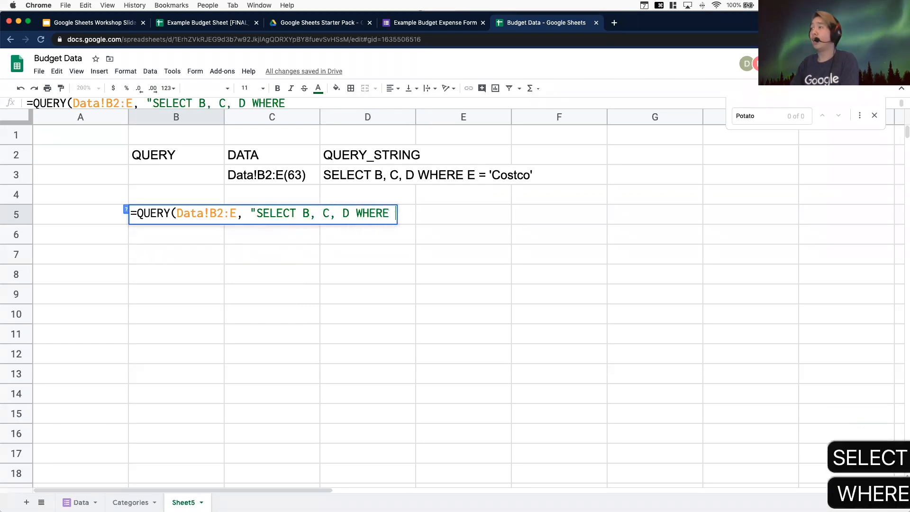
type("E = 'Co")
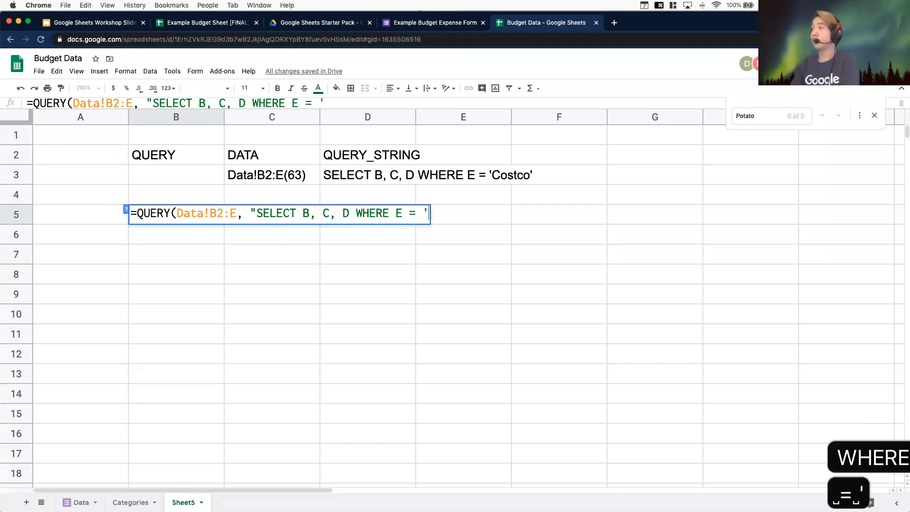
type("stco'")
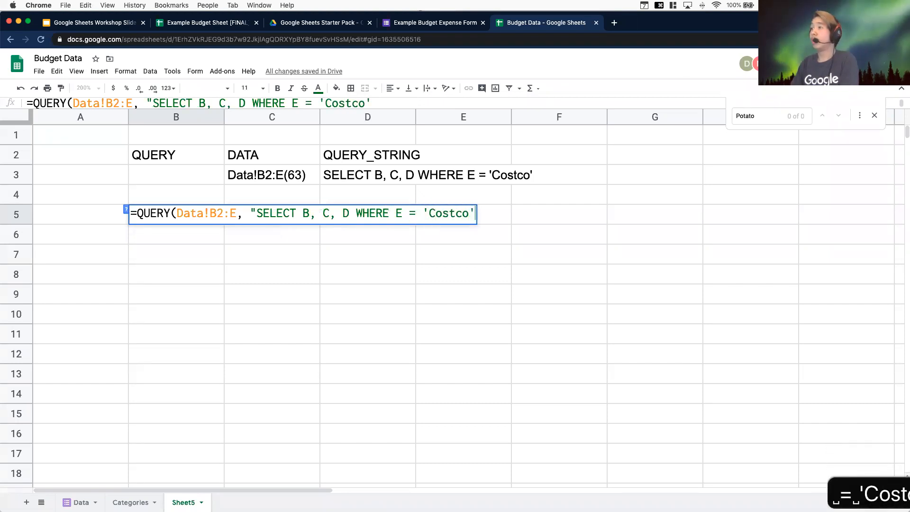
type("\")")
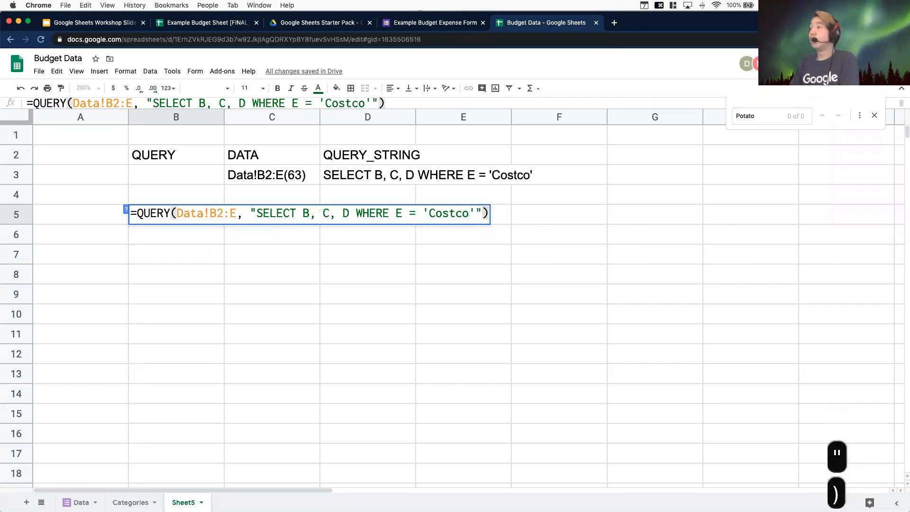
key("Return")
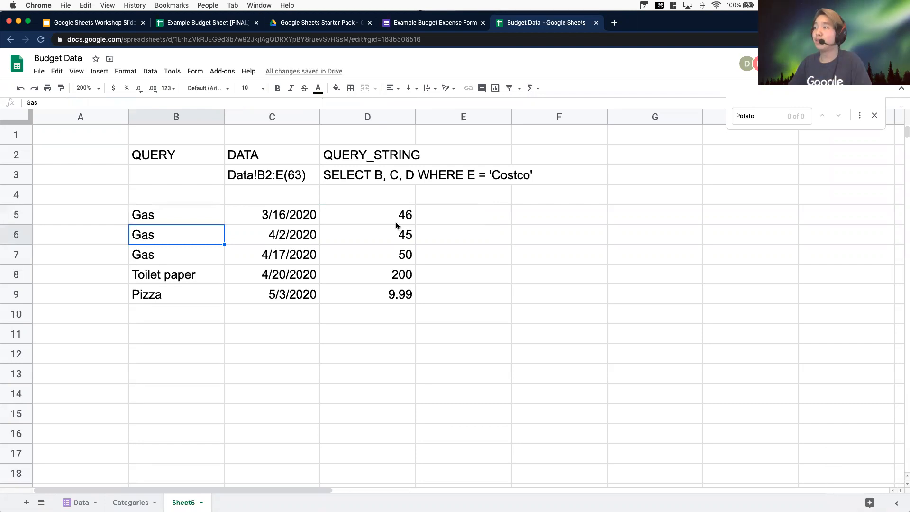
Inspect the QUERY result cells and the formula in B5 by selecting the output range and opening the formula
left_click(180, 216)
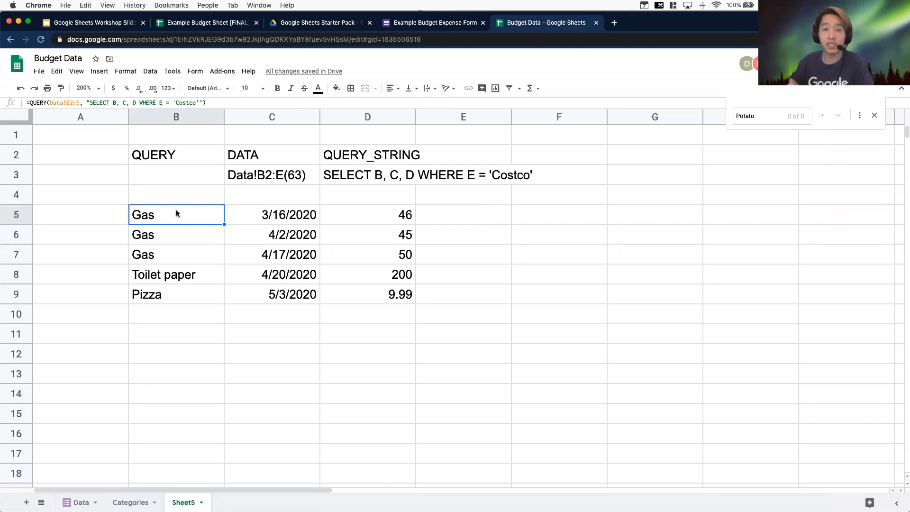
left_click(431, 302)
left_click(134, 217)
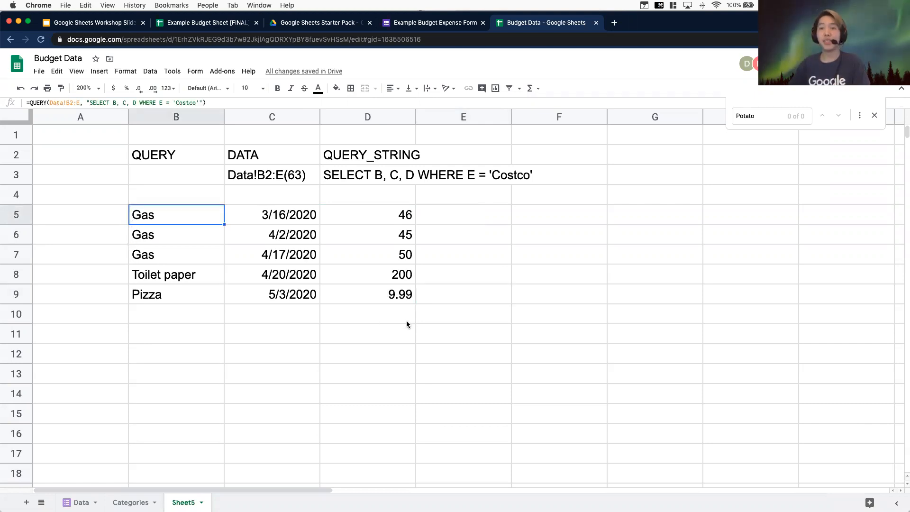
left_click(233, 182)
left_click(249, 208)
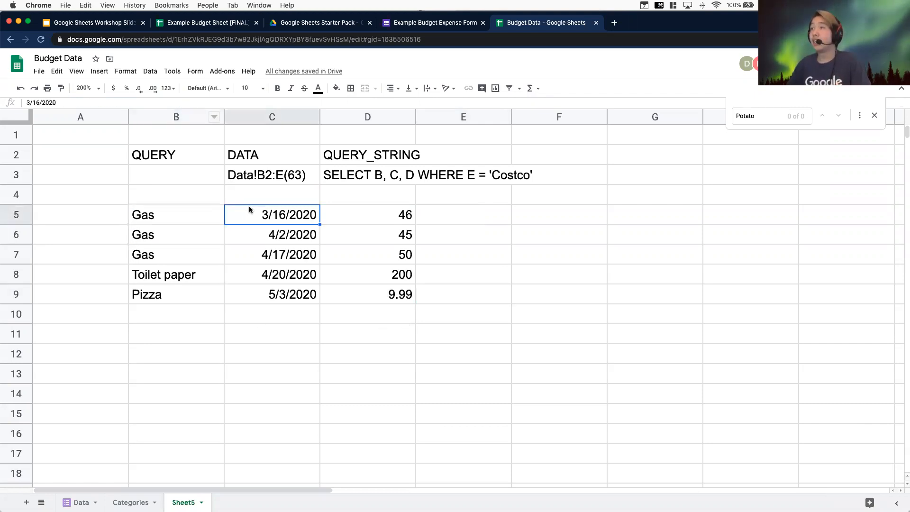
left_click(369, 218)
left_click(385, 257)
left_click(387, 279)
left_click_drag(371, 293, 225, 211)
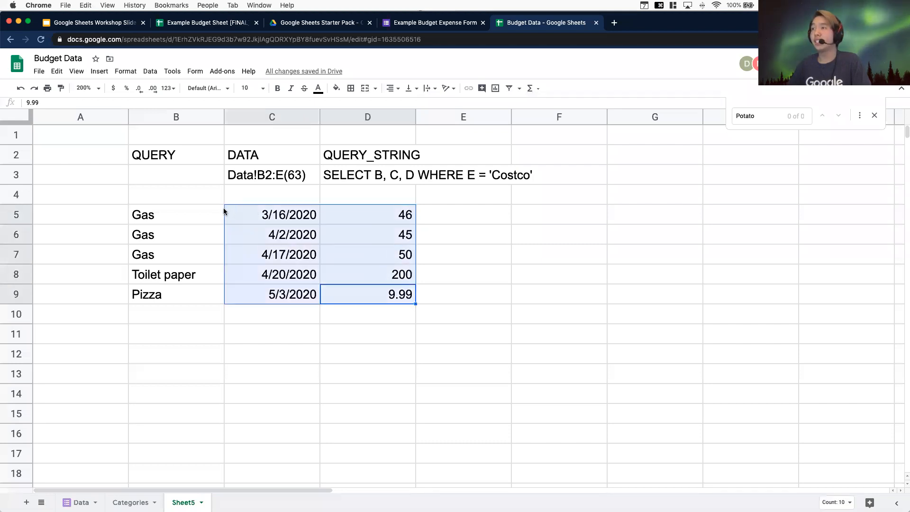
double_click(192, 215)
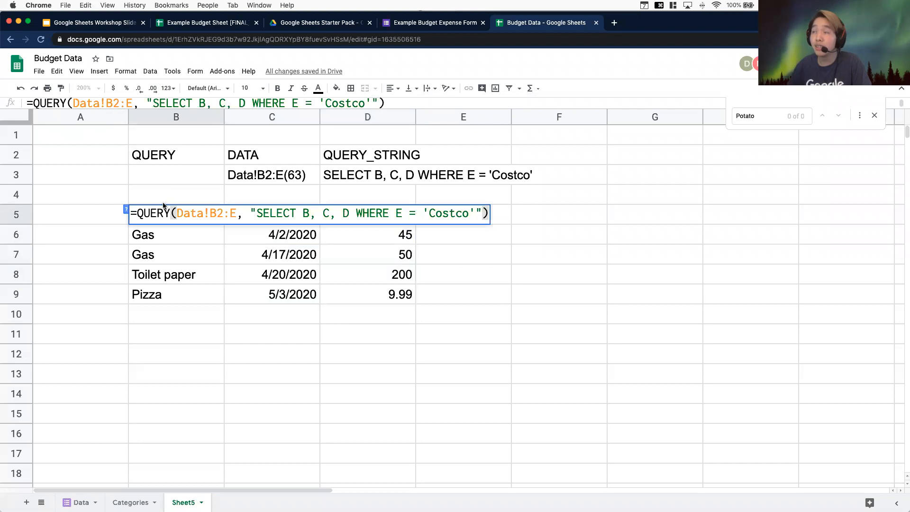
left_click(356, 286)
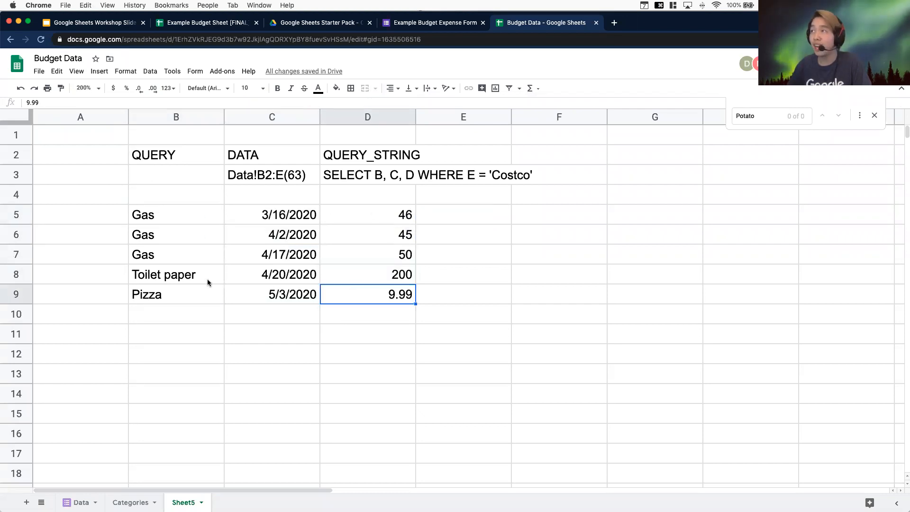
left_click(262, 271)
Enter 20 in cell D8 inside the QUERY output range and reselect the formula cell B5
left_click(373, 278)
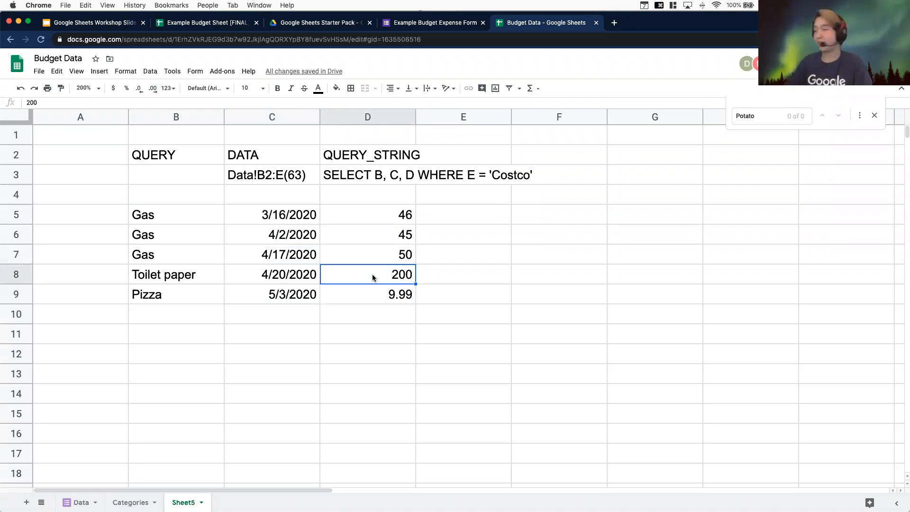
type("20")
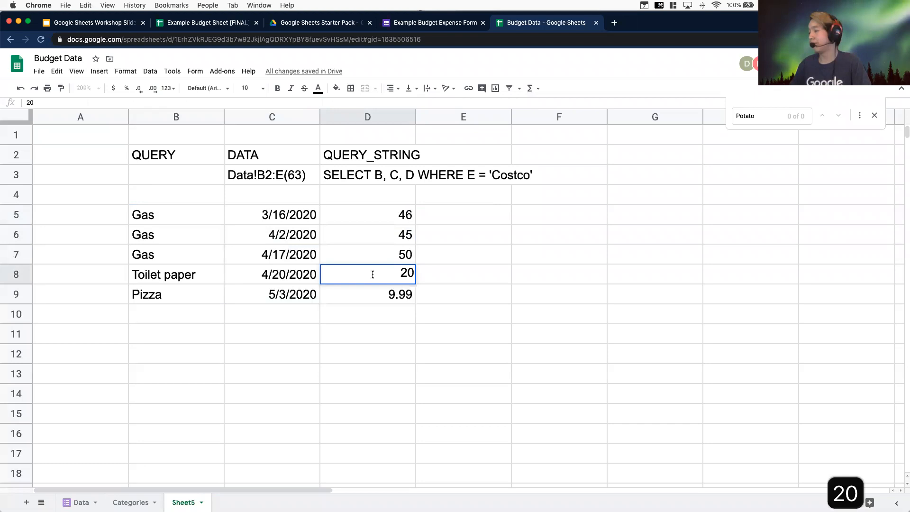
key("Return")
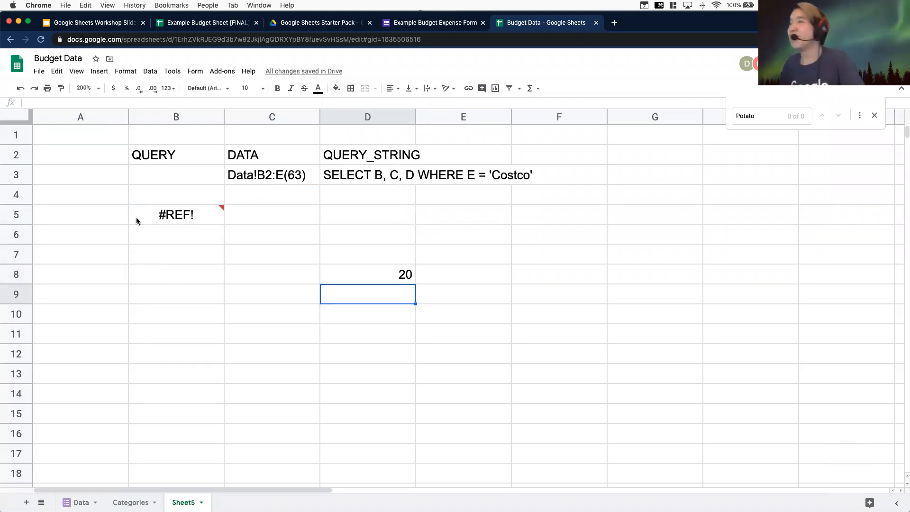
left_click(155, 220)
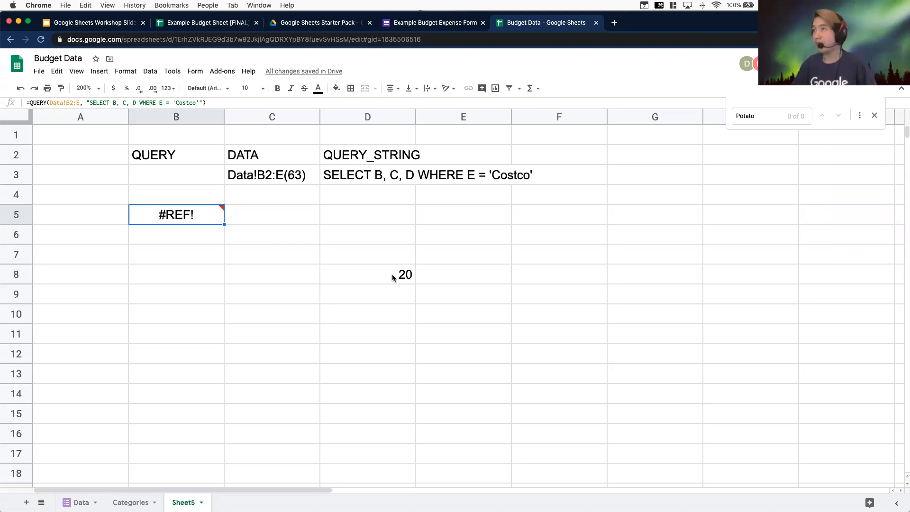
Clear cell D8 so the QUERY result in B5 can expand
mouse_move(222, 208)
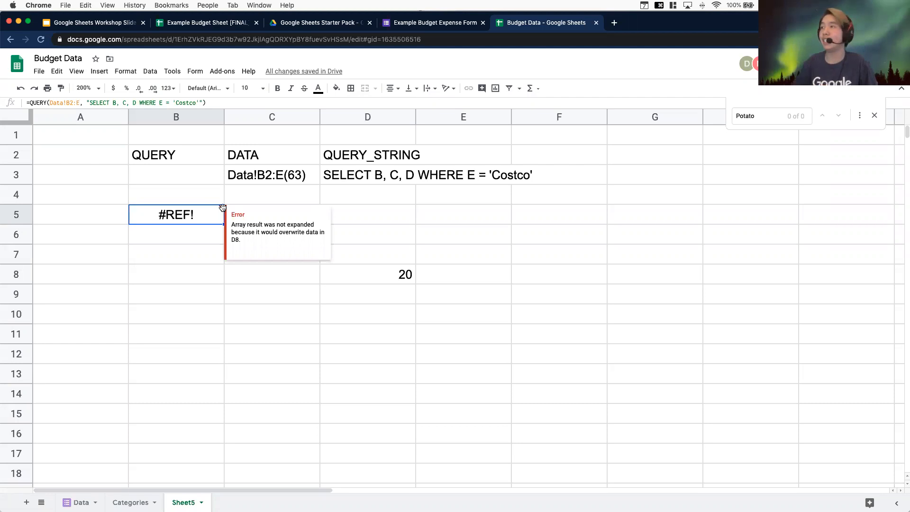
left_click(407, 272)
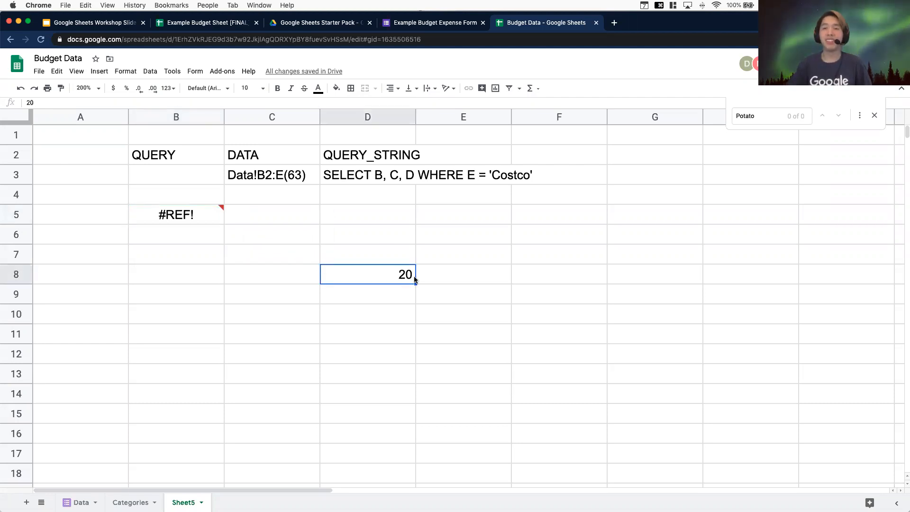
key("BackSpace")
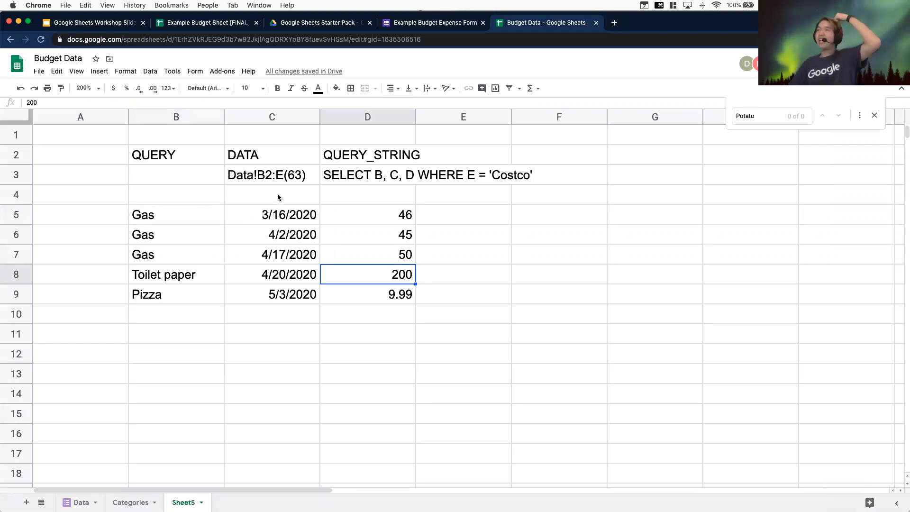
Inspect the expanded QUERY output rows and the formula cell B5
left_click(183, 219)
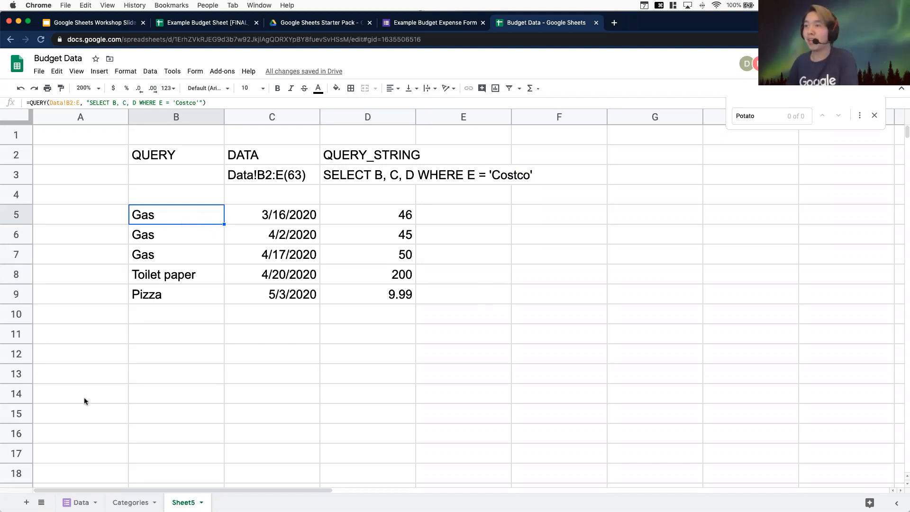
left_click_drag(14, 342, 14, 340)
left_click(14, 336)
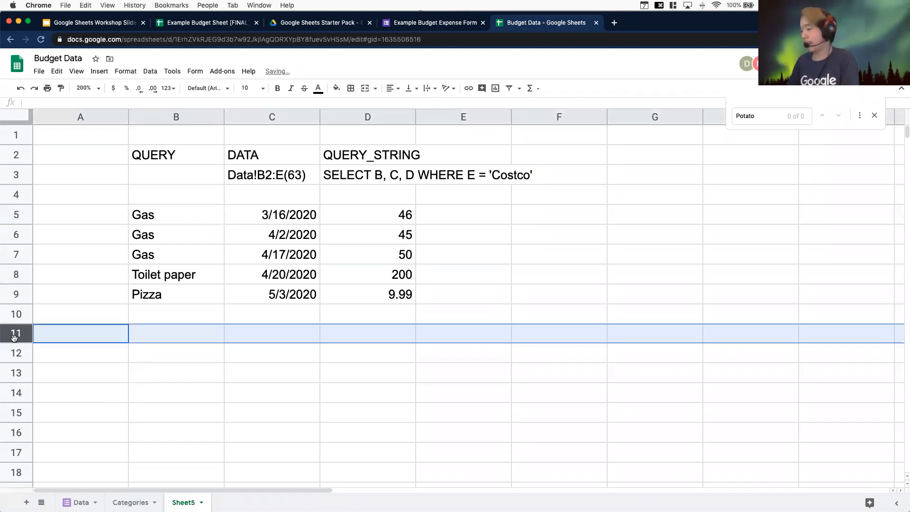
key("shift+super+Down")
key("shift+super+Up")
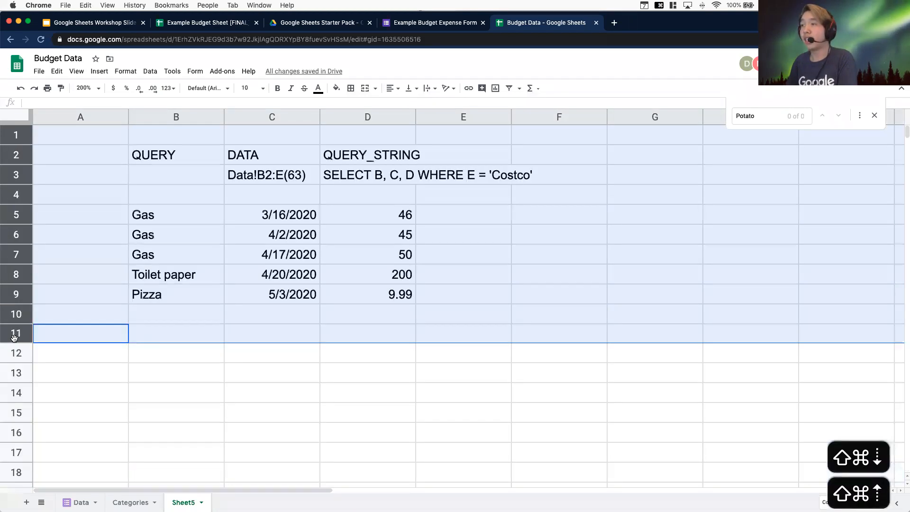
left_click(136, 298)
left_click(181, 222)
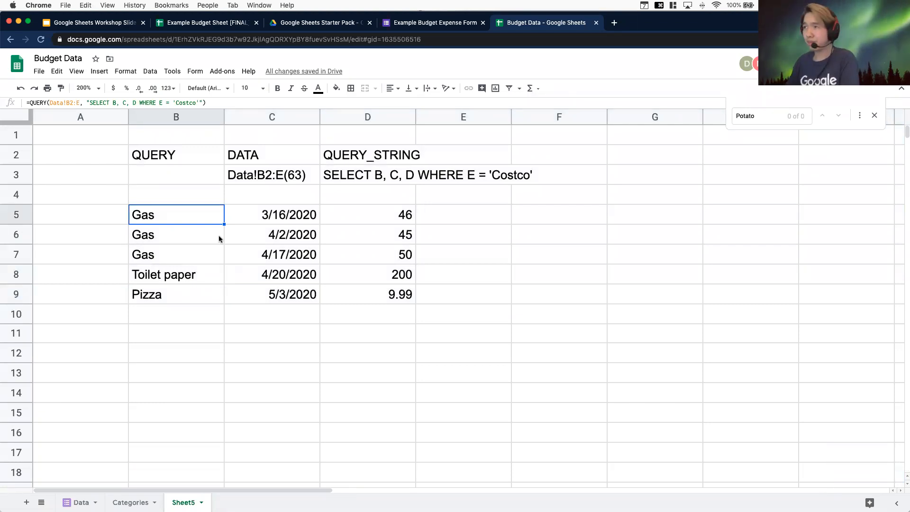
left_click_drag(162, 218, 398, 294)
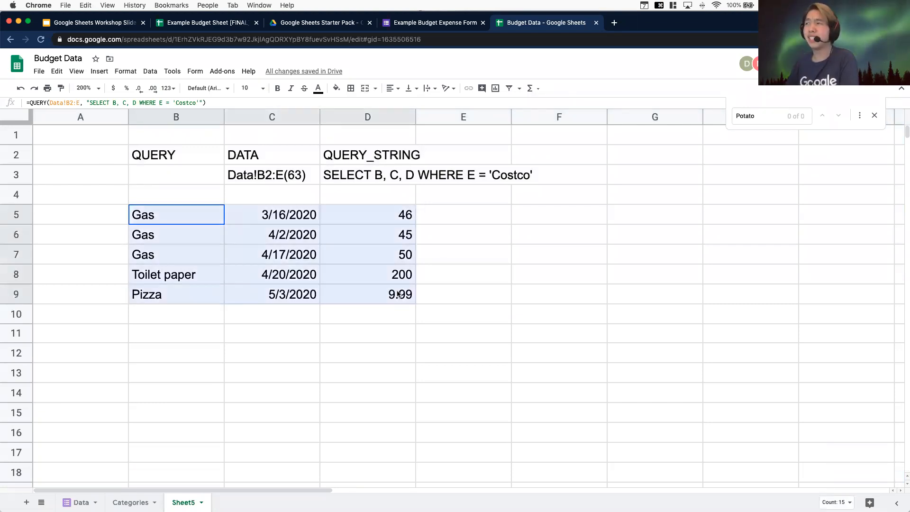
left_click(382, 367)
left_click(158, 219)
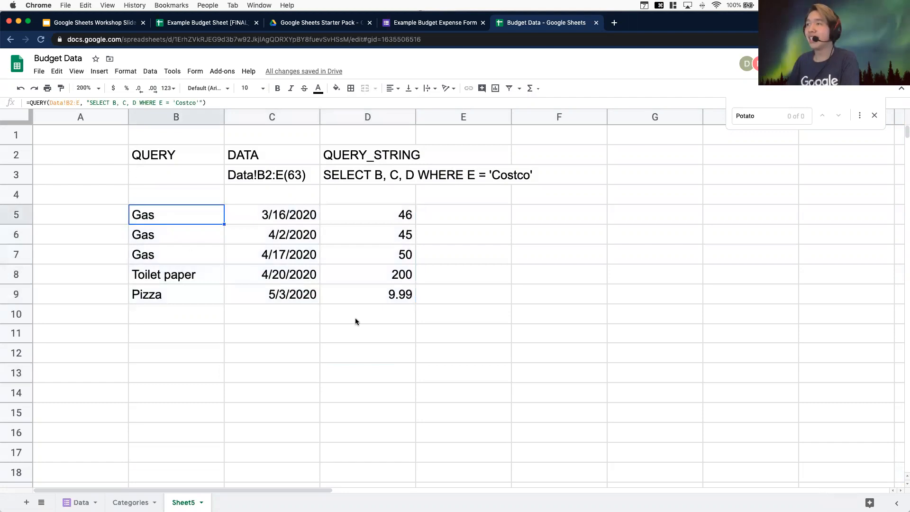
Remove the WHERE clause so B5 reads =QUERY(Data!B2:E, "SELECT B, C, D")
left_click(169, 102)
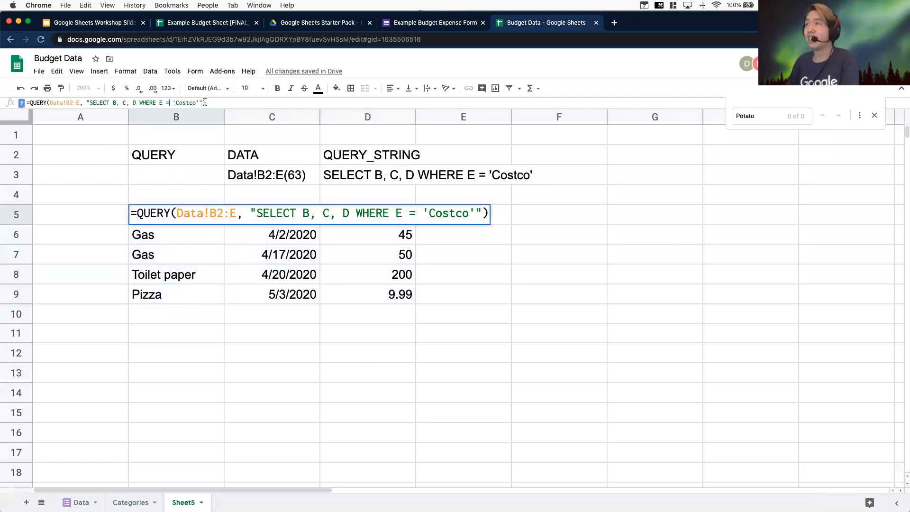
left_click_drag(201, 102, 138, 100)
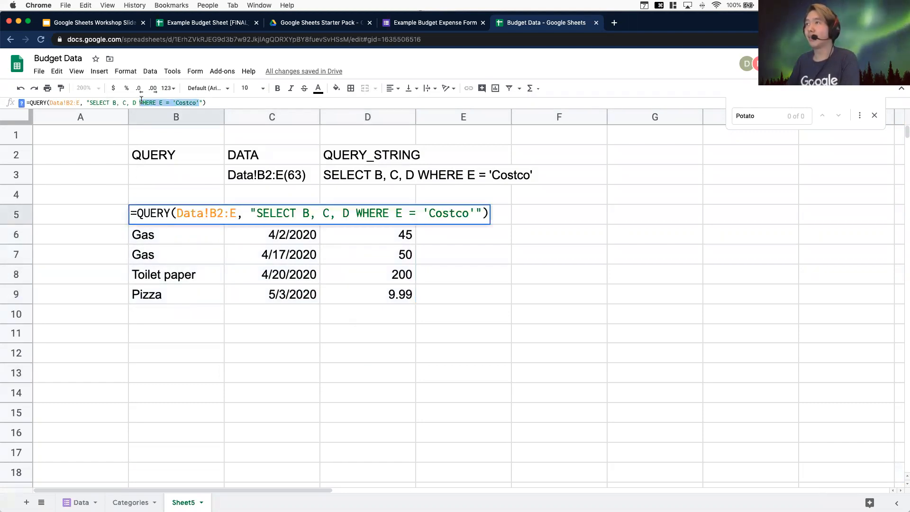
key("BackSpace")
key("BackSpace")
key("Return")
left_click_drag(184, 214, 436, 498)
scroll(302, 401, "up", 6)
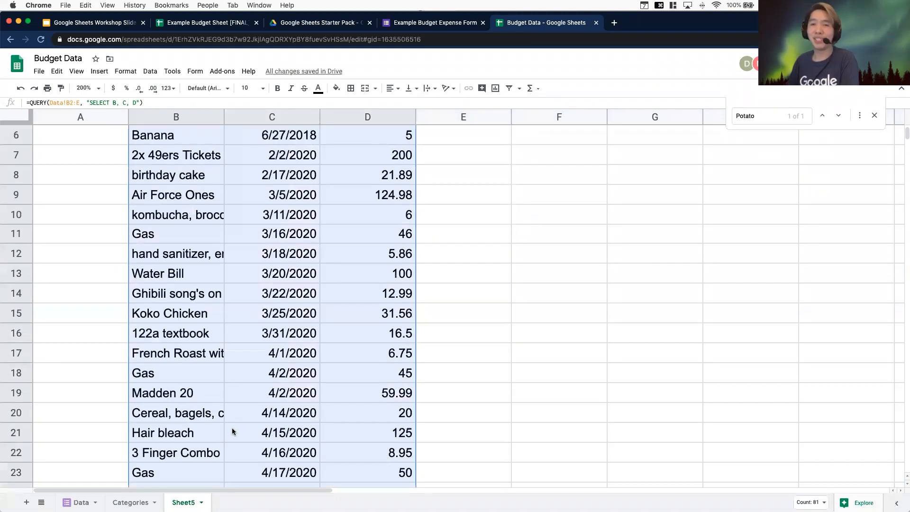
Close the find bar, select the whole QUERY output B5:D66 and copy it
left_click(166, 207)
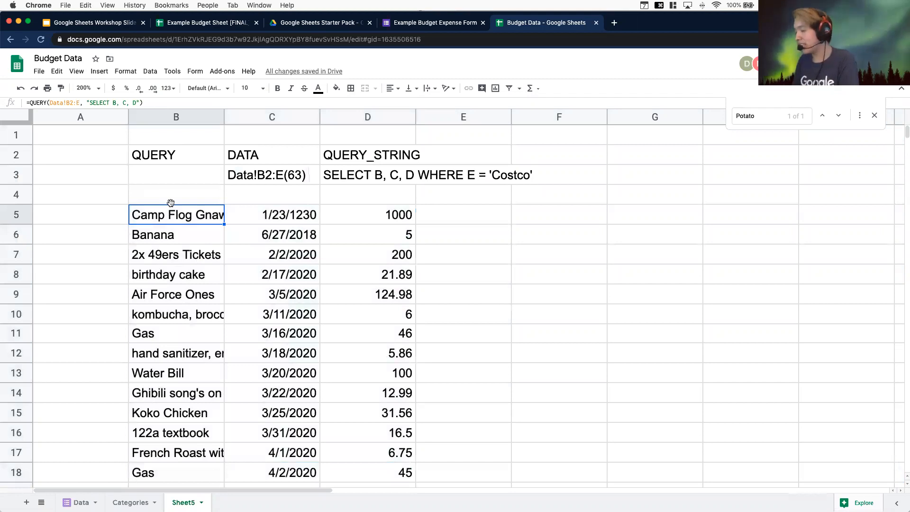
key("shift+super+Down")
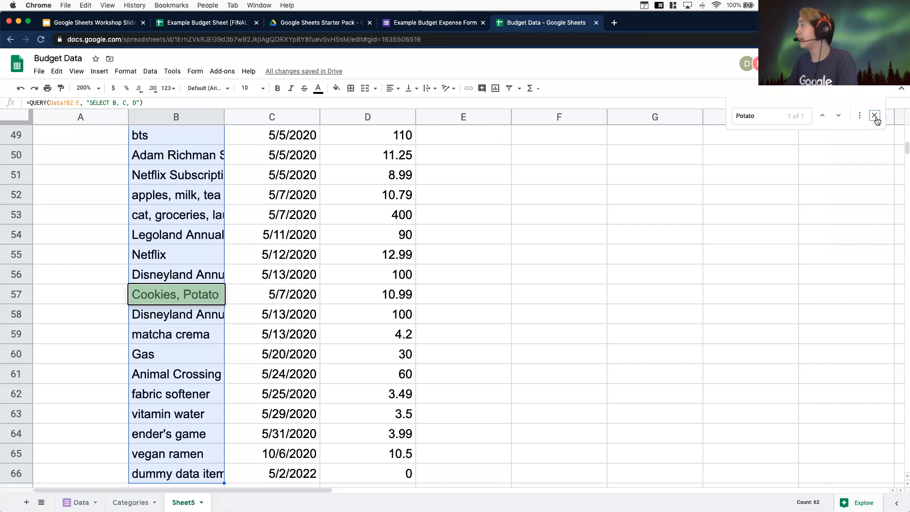
left_click(874, 116)
scroll(429, 325, "up", 15)
left_click(174, 216)
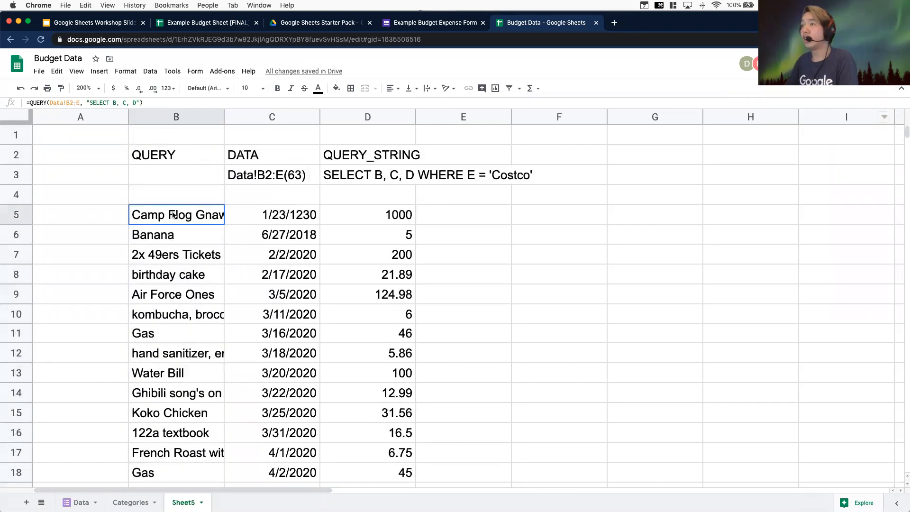
key("shift+super+Down")
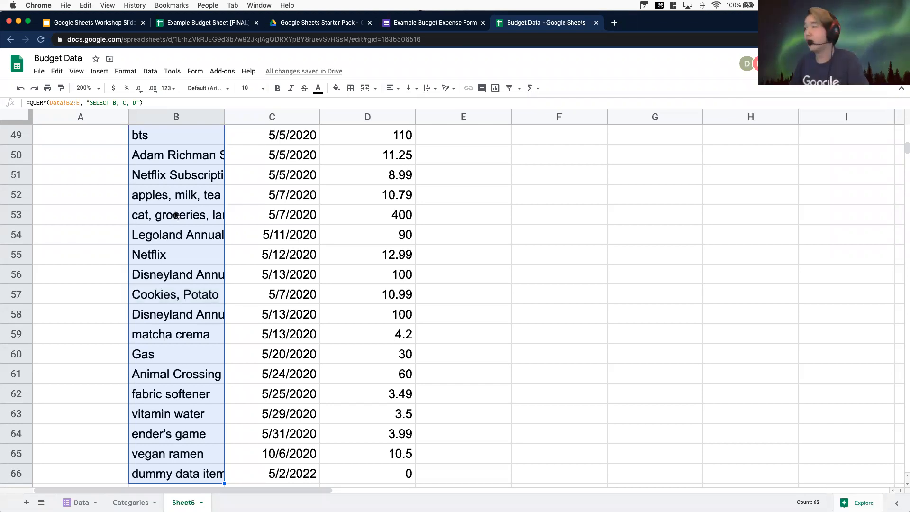
scroll(285, 333, "down", 2)
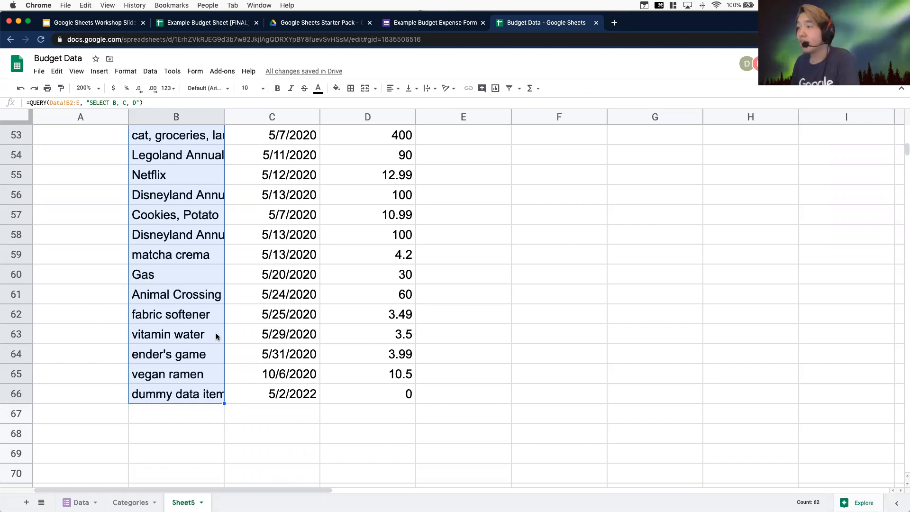
key("shift+super+Right")
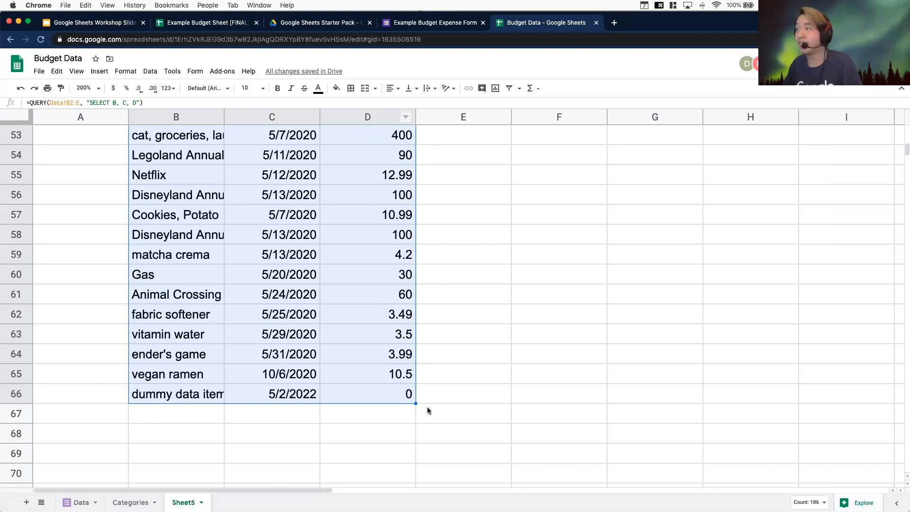
scroll(427, 410, "up", 10)
scroll(427, 413, "down", 15)
scroll(428, 414, "up", 5)
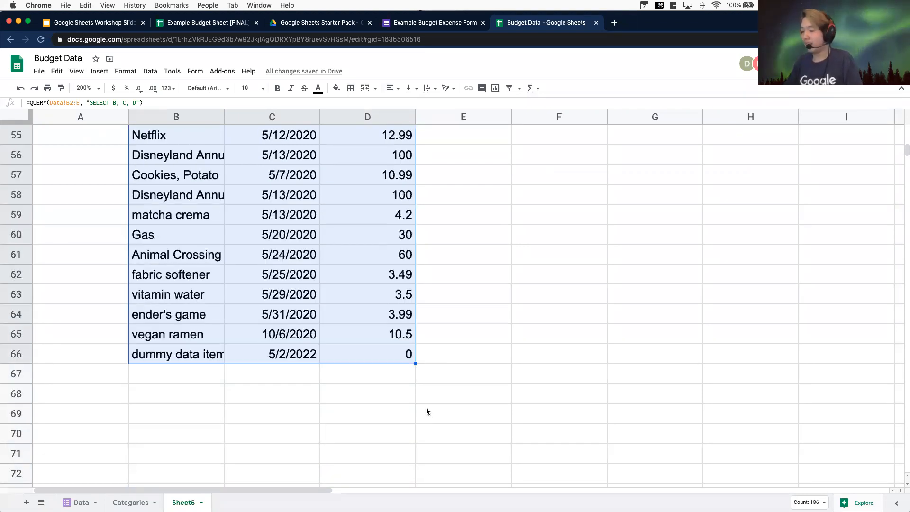
key("super+c")
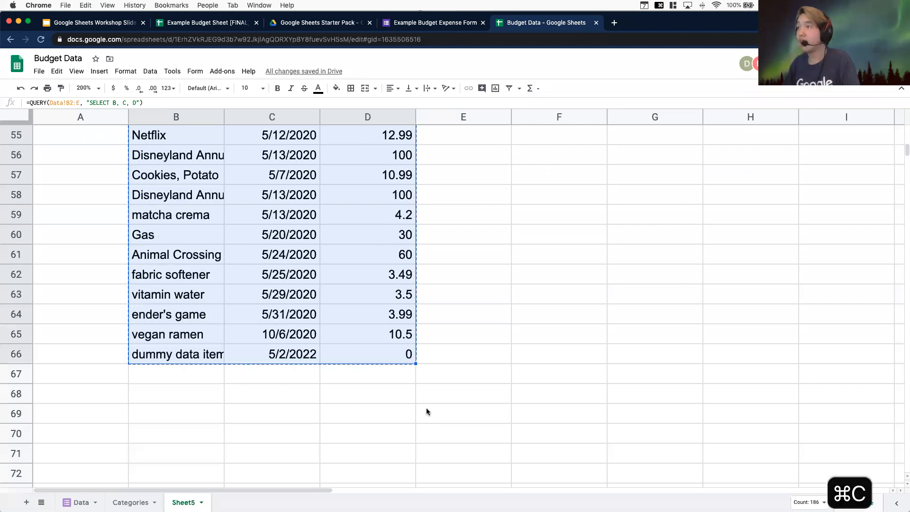
Paste the copied output back into B5 as values only
scroll(352, 223, "up", 9)
scroll(351, 223, "up", 18)
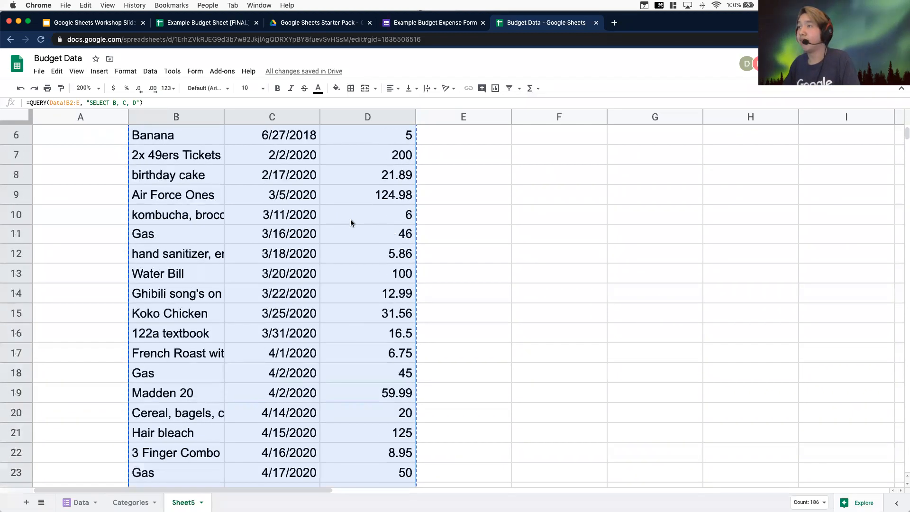
right_click(187, 221)
mouse_move(256, 226)
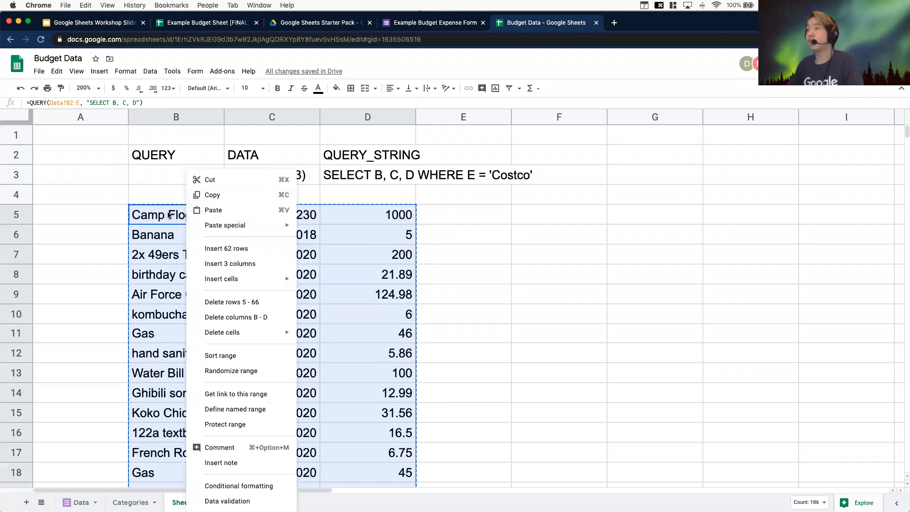
left_click(157, 216)
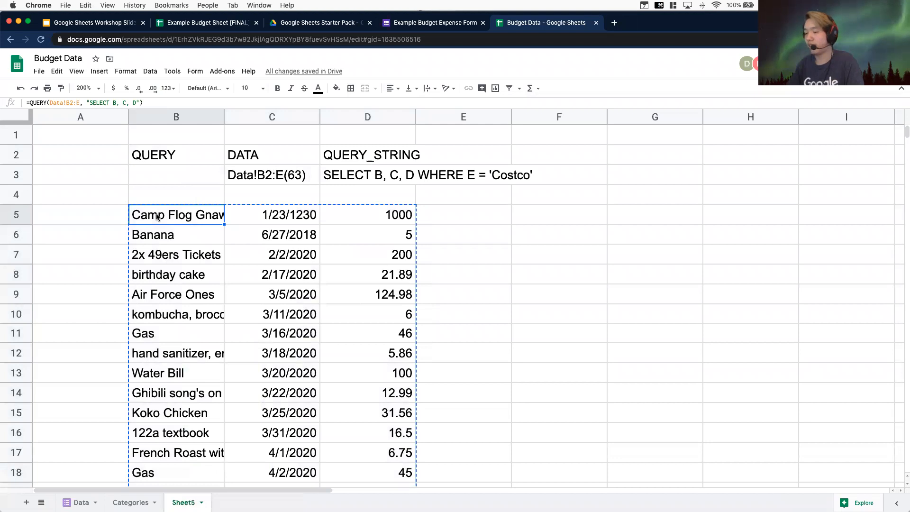
key("super+shift+v")
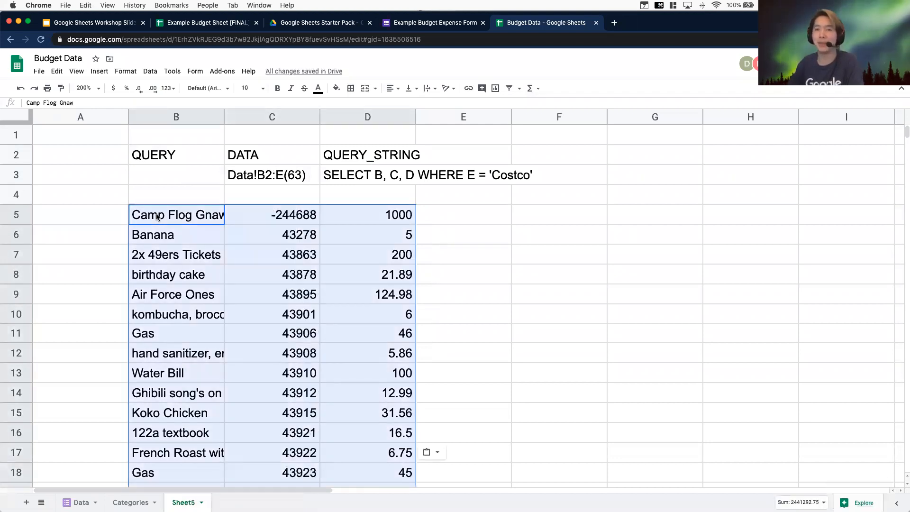
Overwrite several of the pasted cells with test entries such as 10, asdf and asdfasfd
left_click(202, 225)
left_click(346, 240)
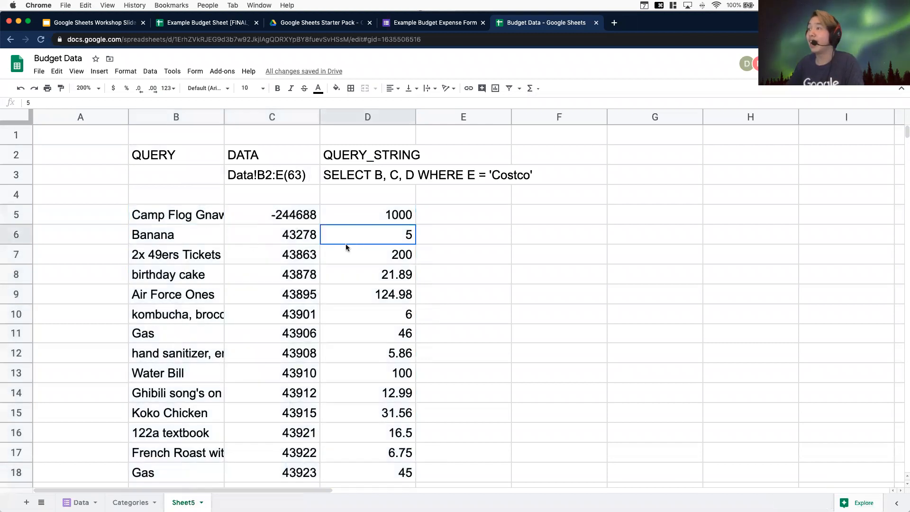
type("10")
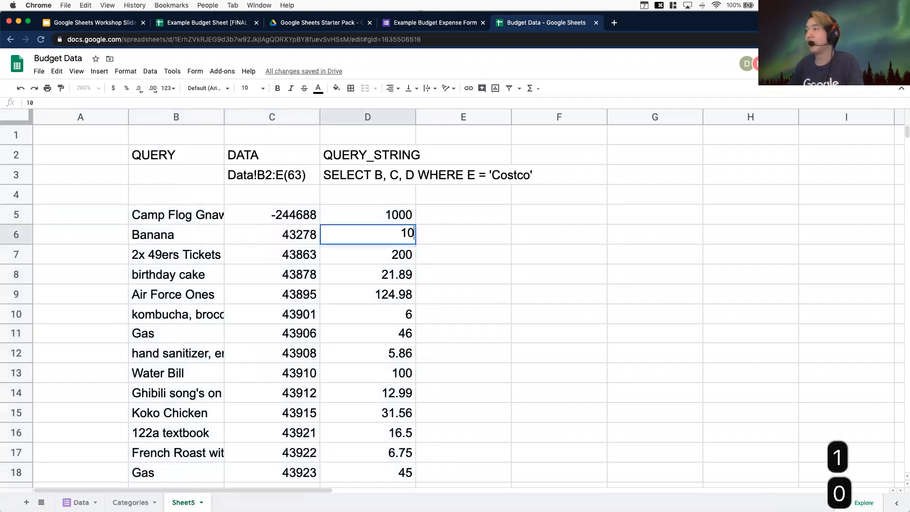
key("Return")
left_click(437, 259)
left_click(387, 300)
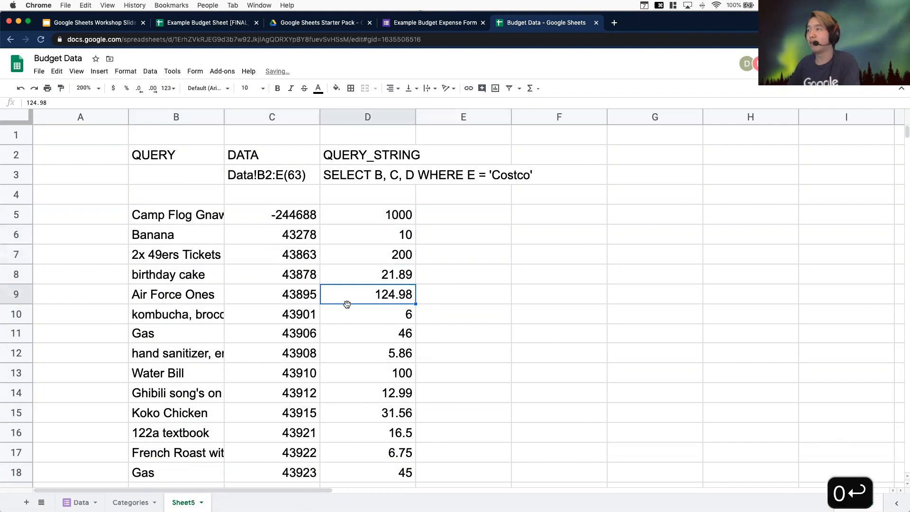
type("asdf")
left_click(559, 274)
left_click_drag(483, 392, 455, 409)
left_click(351, 412)
type("asdf")
left_click_drag(194, 372, 203, 357)
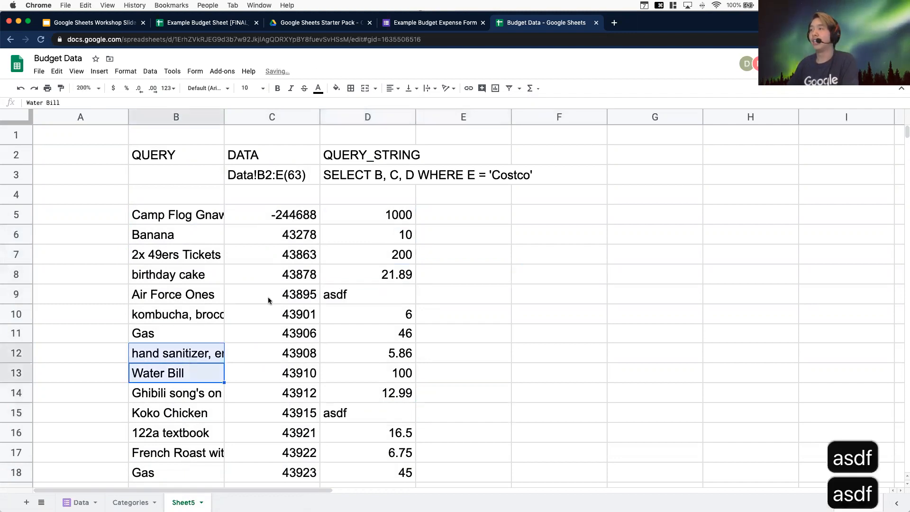
type("asdf")
left_click(338, 258)
type("asdfasfd")
left_click(265, 431)
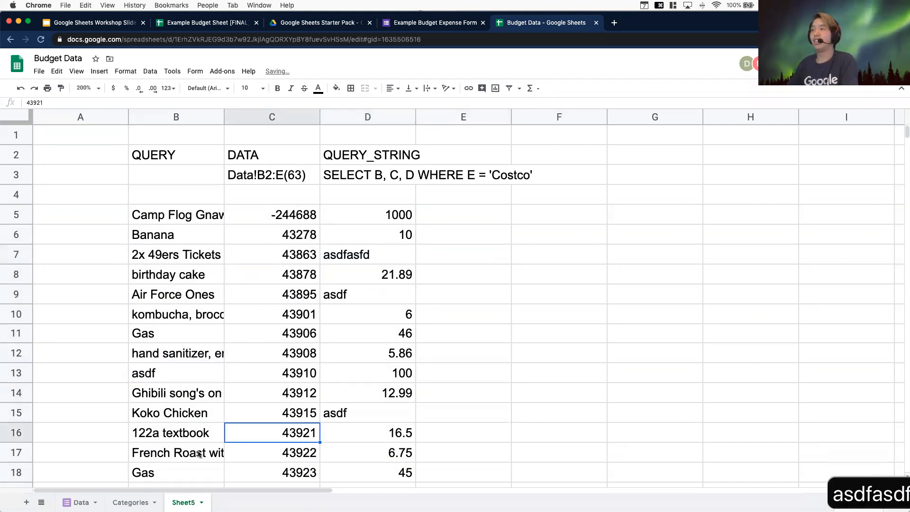
left_click(381, 360)
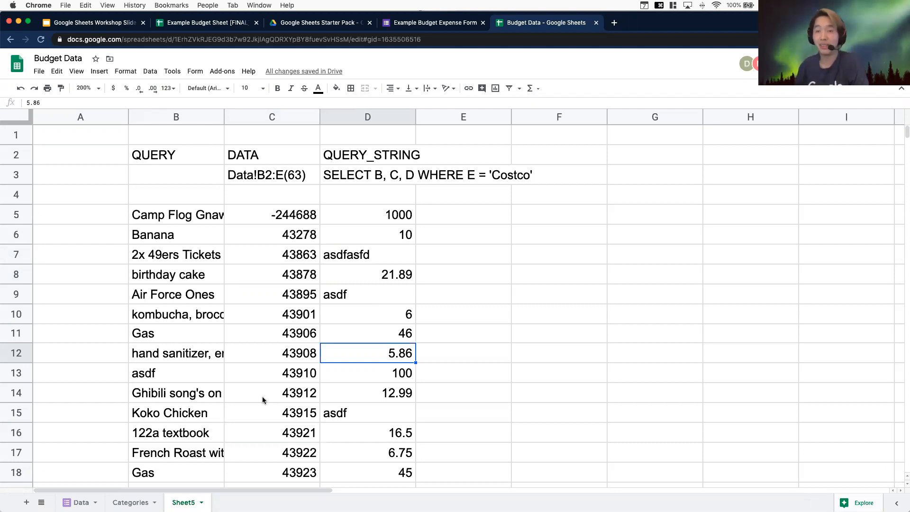
Undo the test entries in the pasted range
key("super+z")
key("super+z")
key("super+z")
key("super+z")
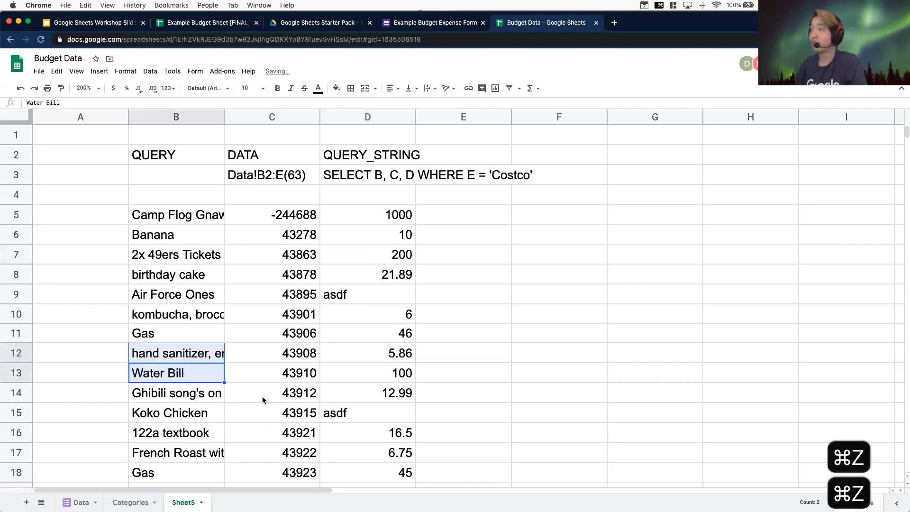
key("super+z")
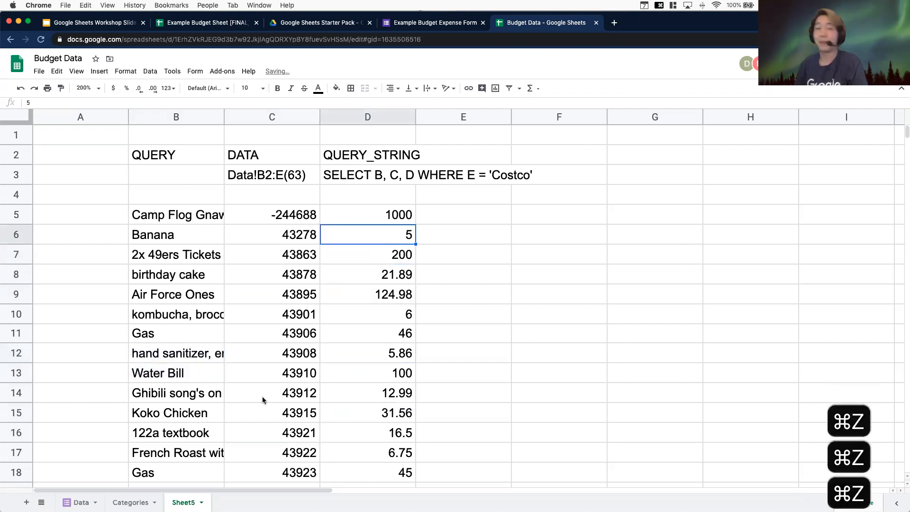
Select the pasted value range from B5 down to D66 to review it
left_click_drag(200, 216, 406, 300)
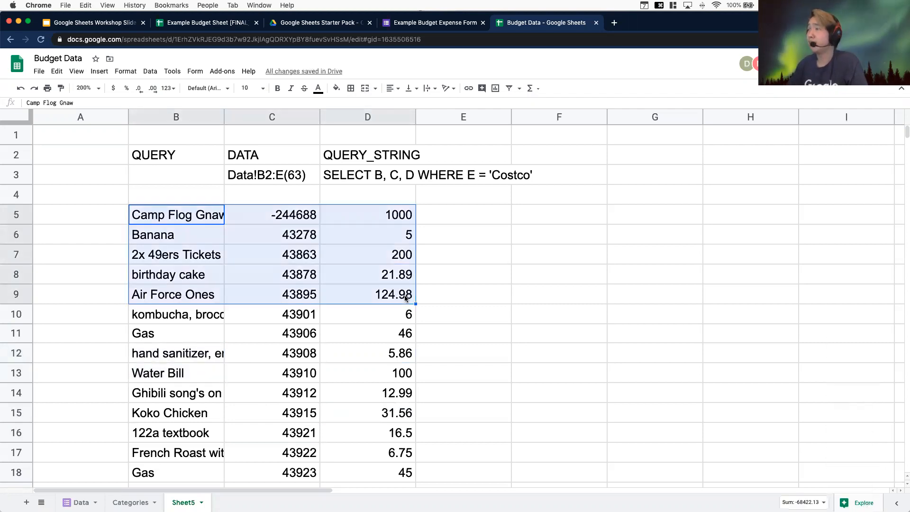
scroll(402, 358, "down", 5)
scroll(400, 357, "down", 10)
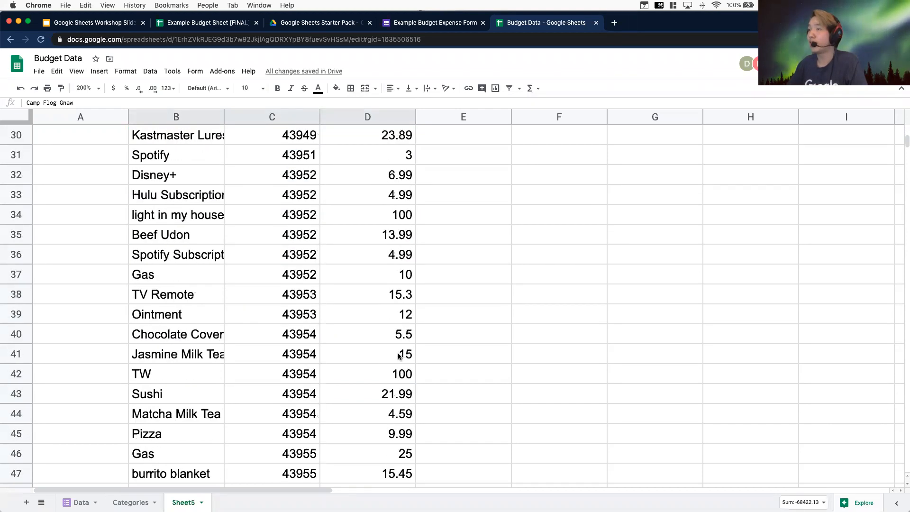
left_click(364, 399, "shift")
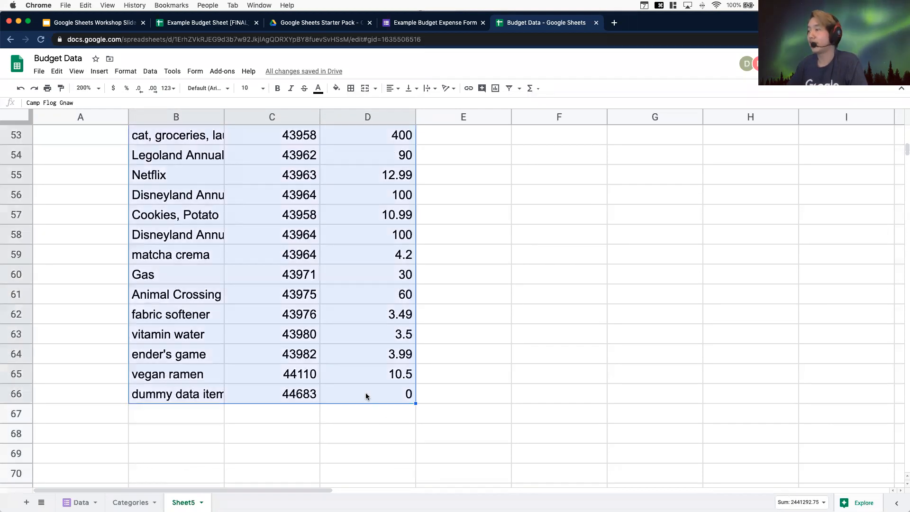
Clear the pasted values from the range B5:D66
key("BackSpace")
scroll(361, 393, "up", 5)
scroll(361, 393, "up", 10)
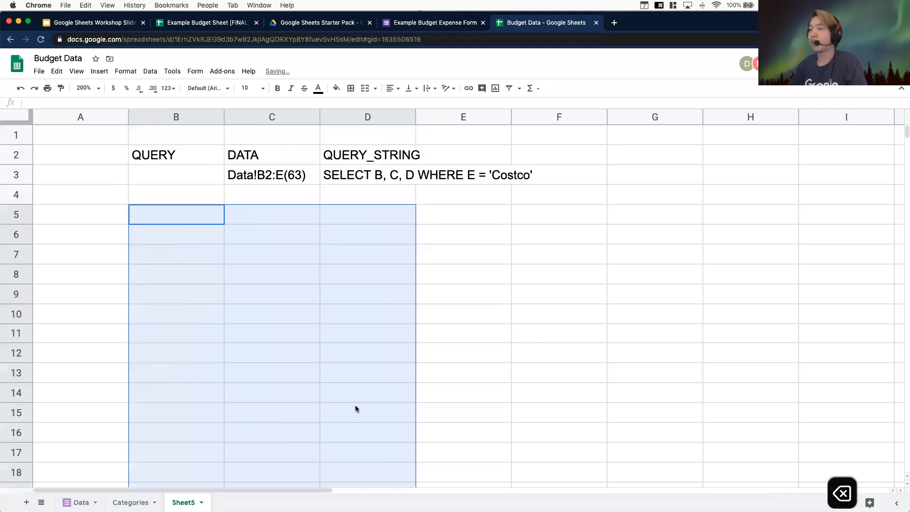
Switch to the Data sheet and unfreeze all rows
left_click(130, 502)
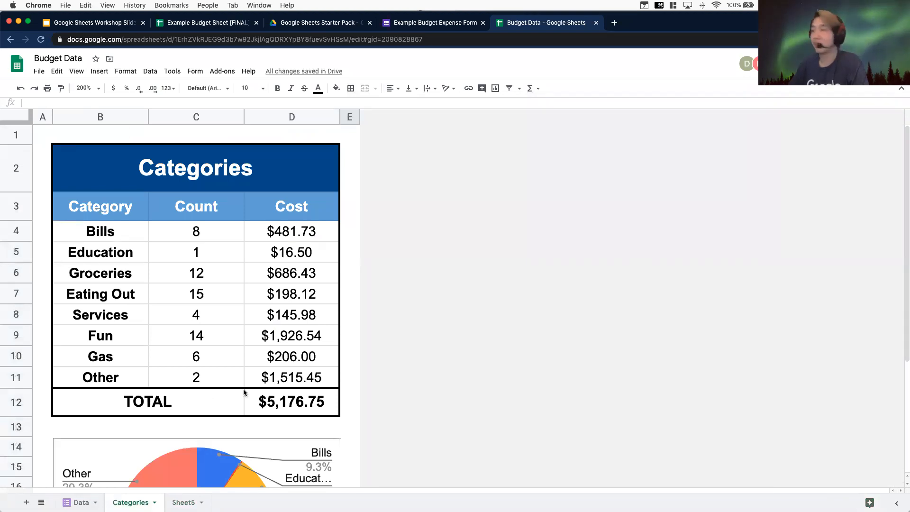
left_click(80, 502)
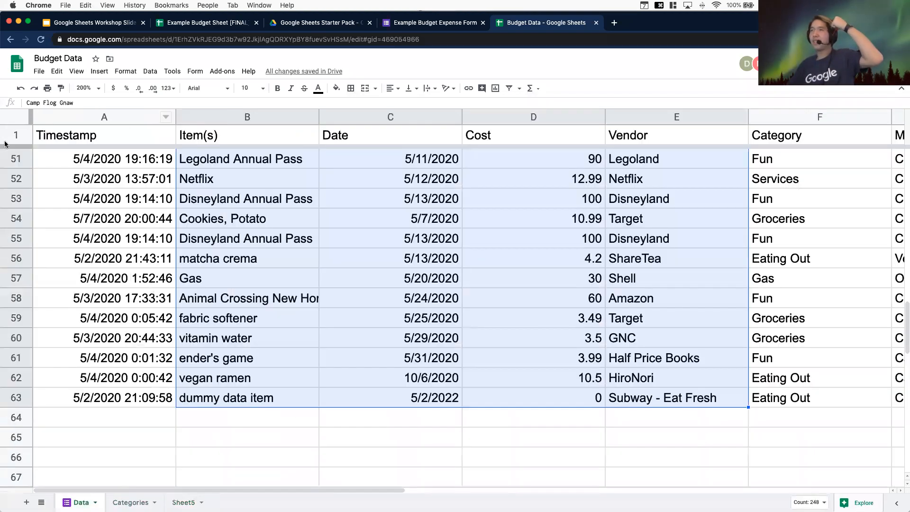
scroll(96, 279, "up", 20)
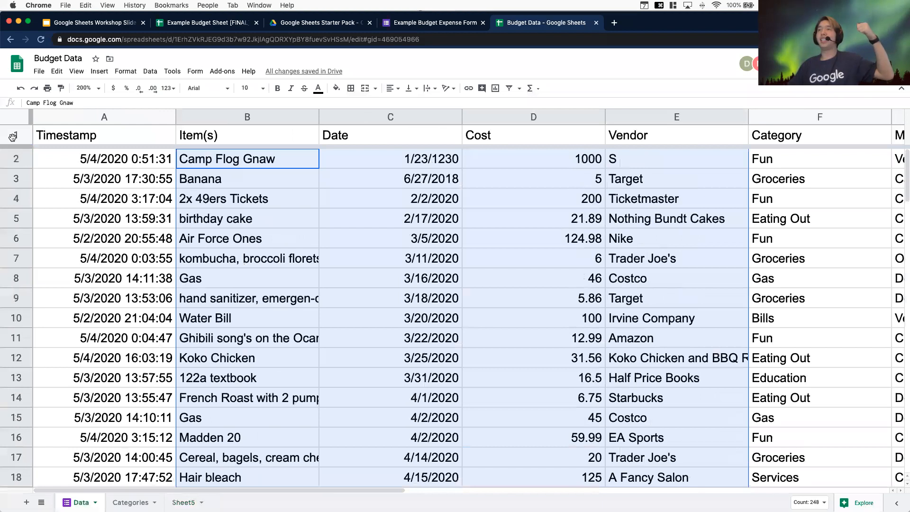
left_click(16, 136)
left_click(76, 71)
mouse_move(100, 89)
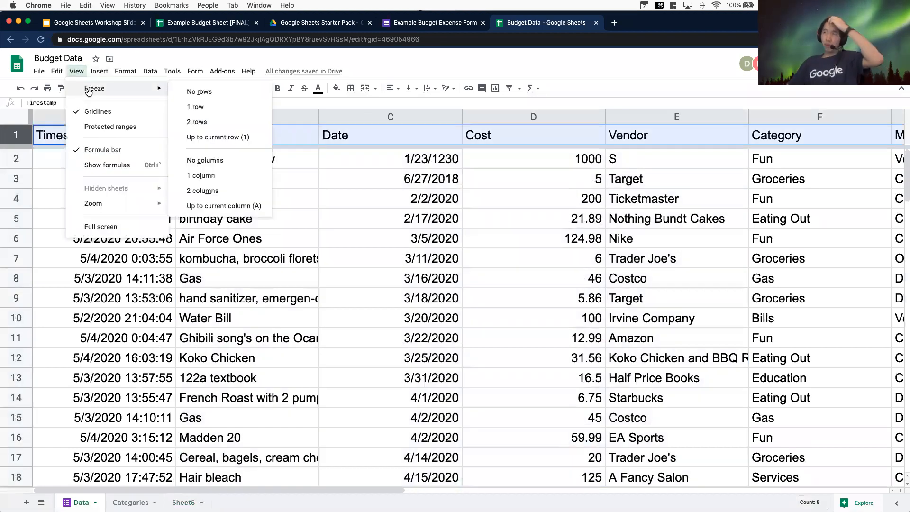
left_click(222, 93)
Scroll through the Data sheet's rows and columns to examine the entries without a frozen header
scroll(270, 273, "down", 15)
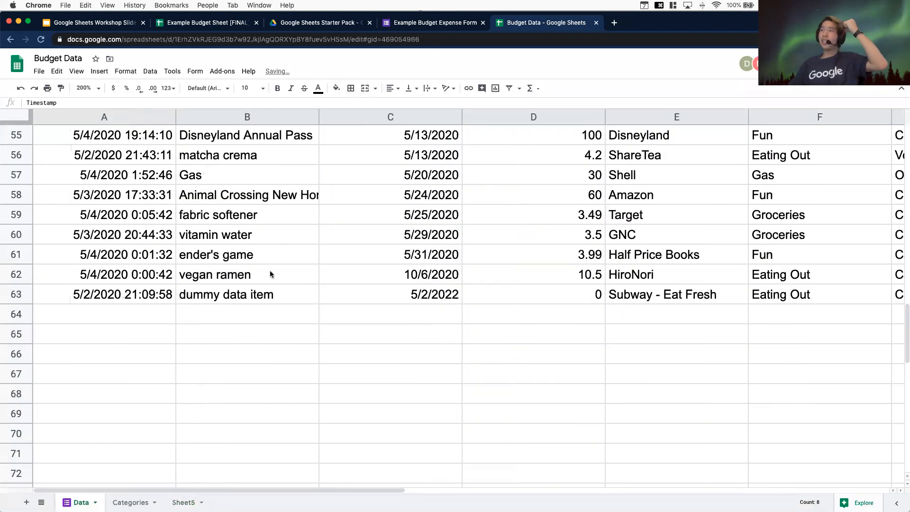
scroll(270, 270, "up", 10)
scroll(269, 267, "up", 8)
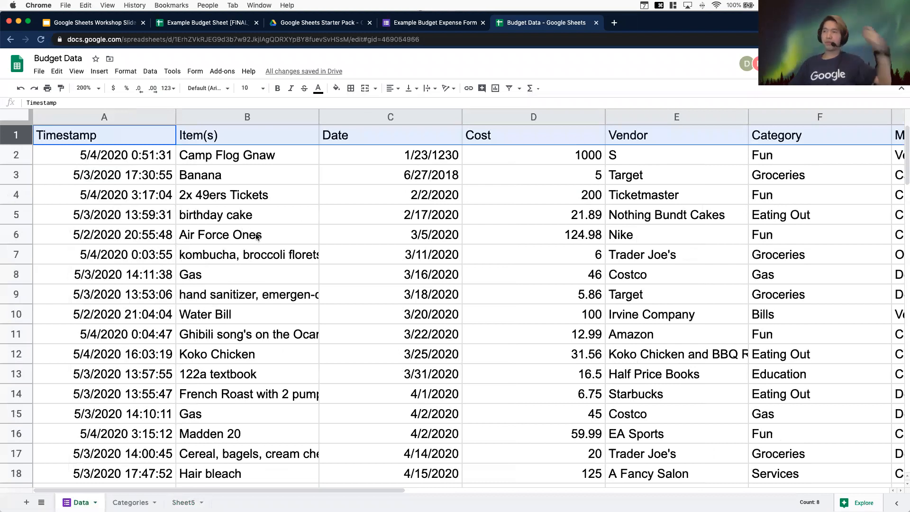
scroll(178, 176, "down", 1)
scroll(178, 176, "up", 1)
left_click(99, 148)
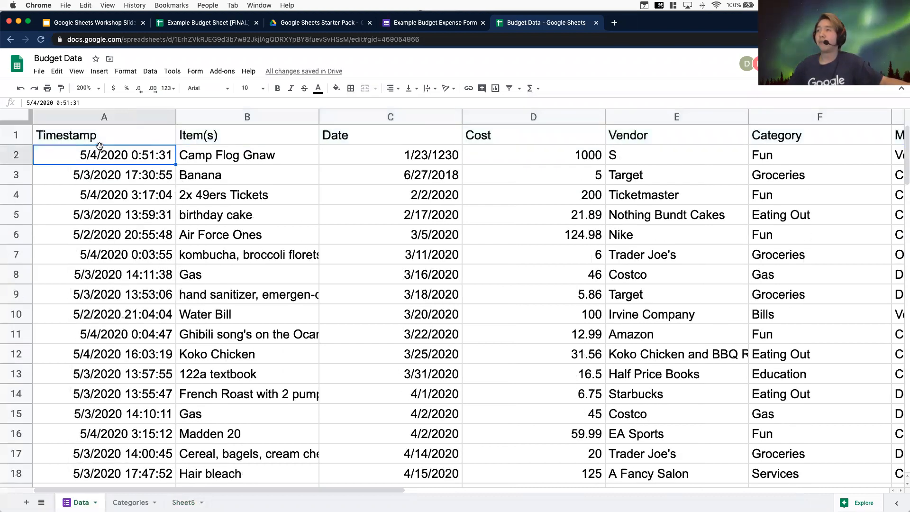
scroll(227, 198, "down", 10)
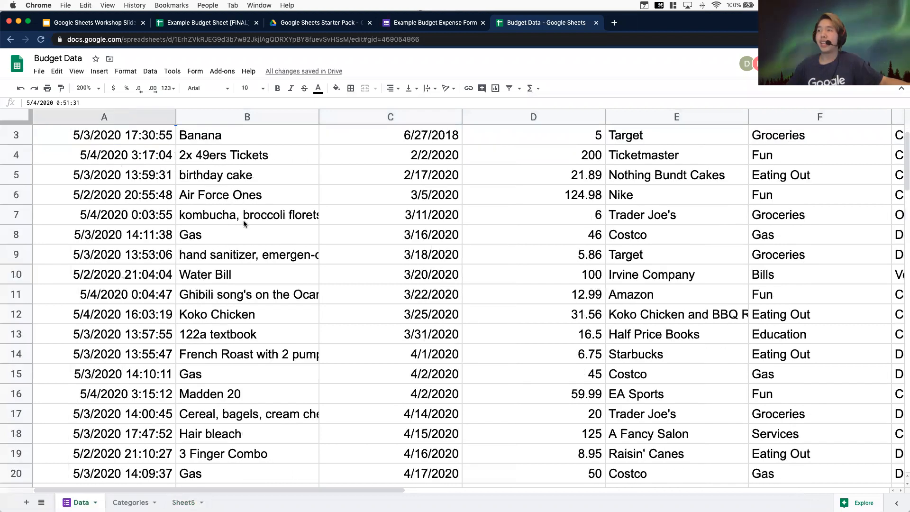
scroll(165, 348, "down", 4)
left_click(81, 275)
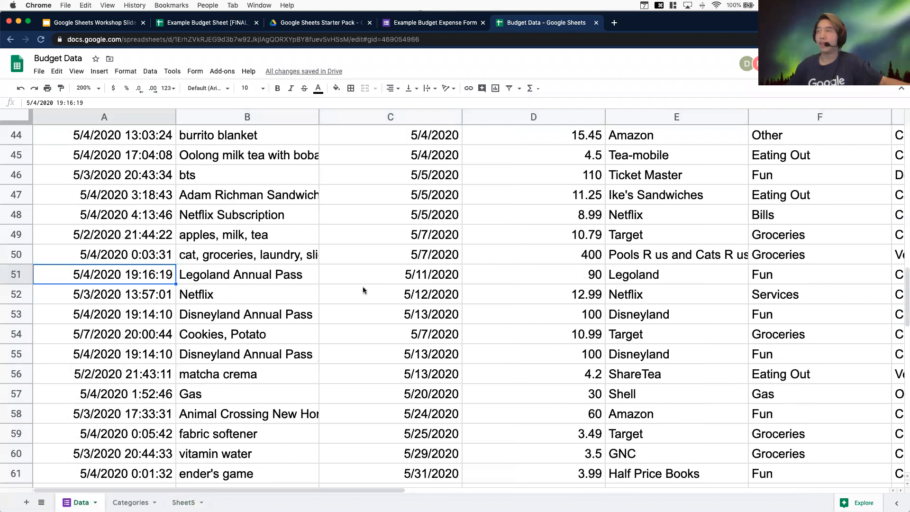
left_click(566, 276)
key("Right")
key("Right")
key("Right")
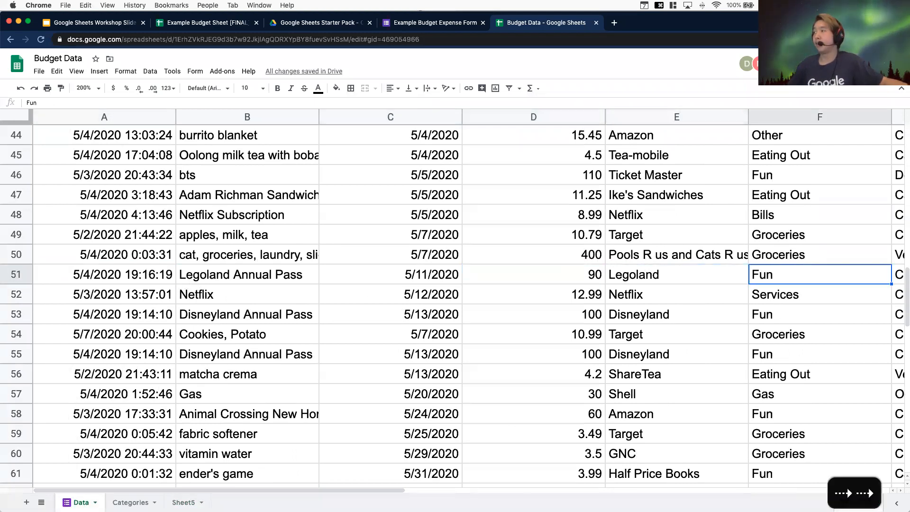
key("Left")
key("Right")
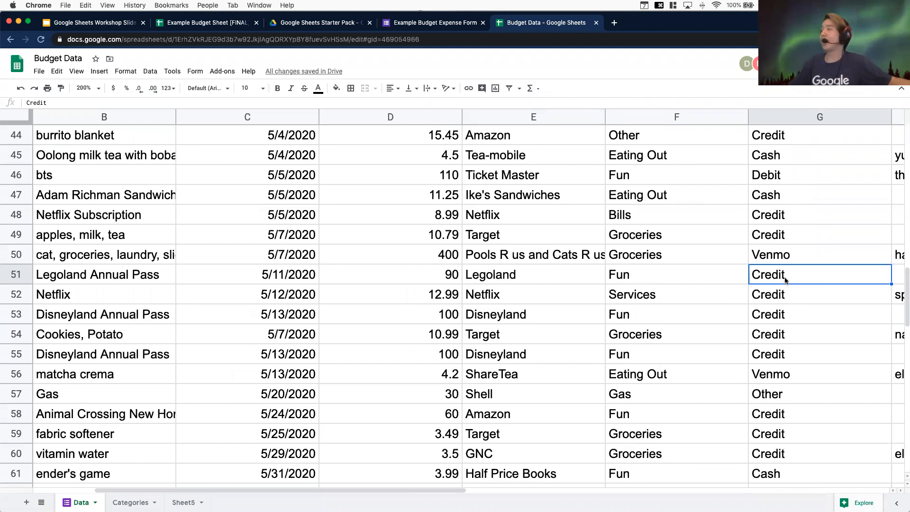
scroll(783, 274, "up", 15)
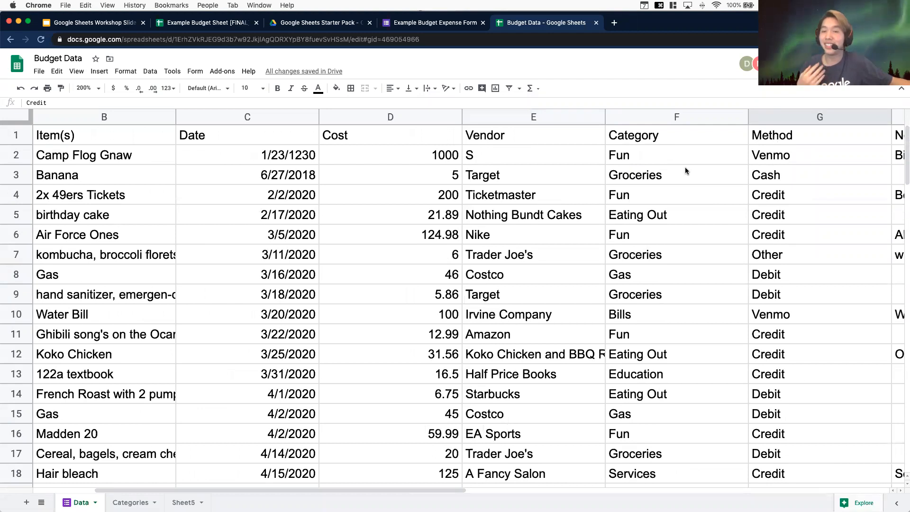
scroll(768, 181, "down", 8)
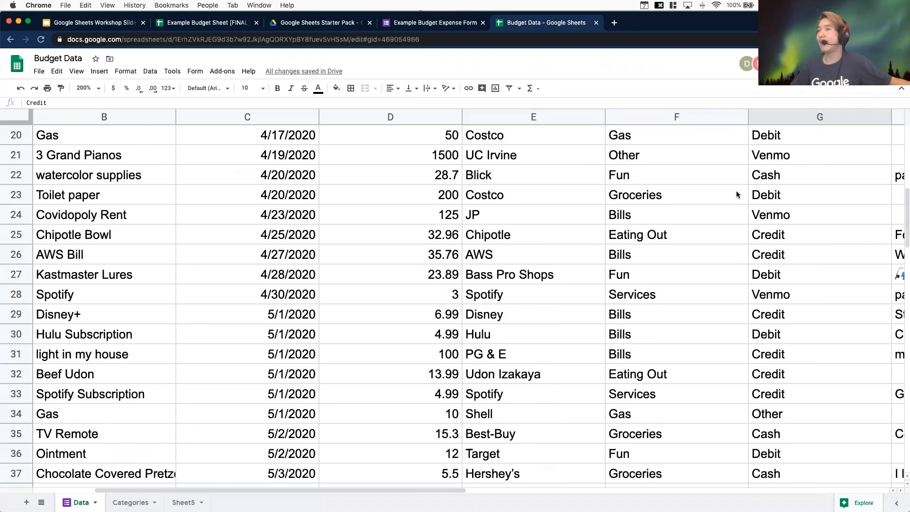
scroll(736, 194, "down", 20)
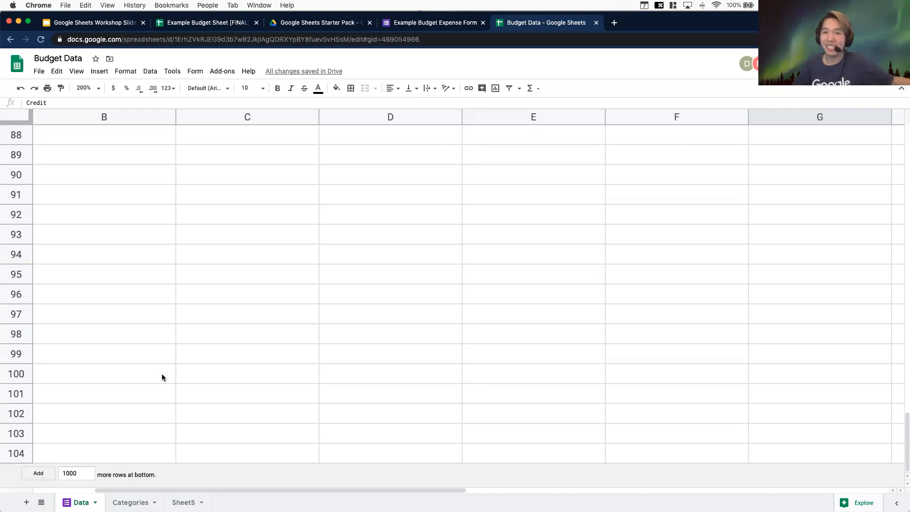
scroll(161, 377, "up", 15)
scroll(158, 377, "up", 10)
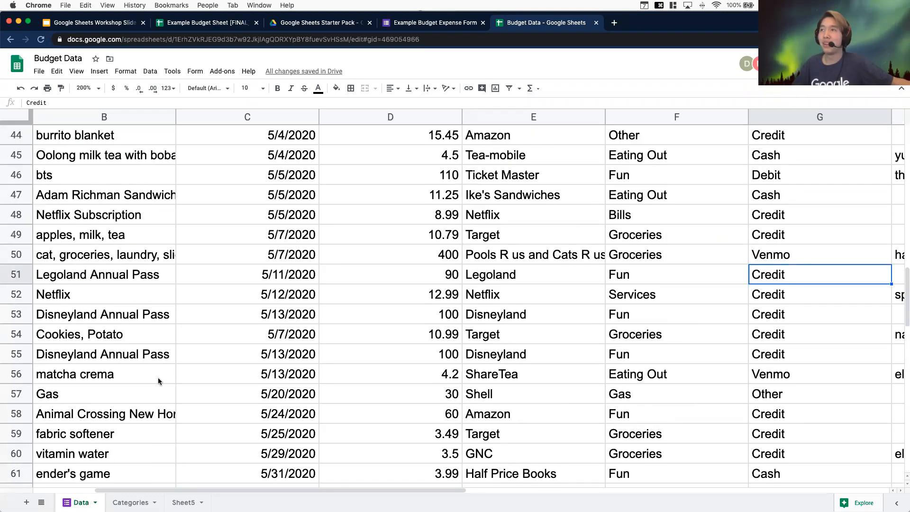
scroll(157, 380, "up", 6)
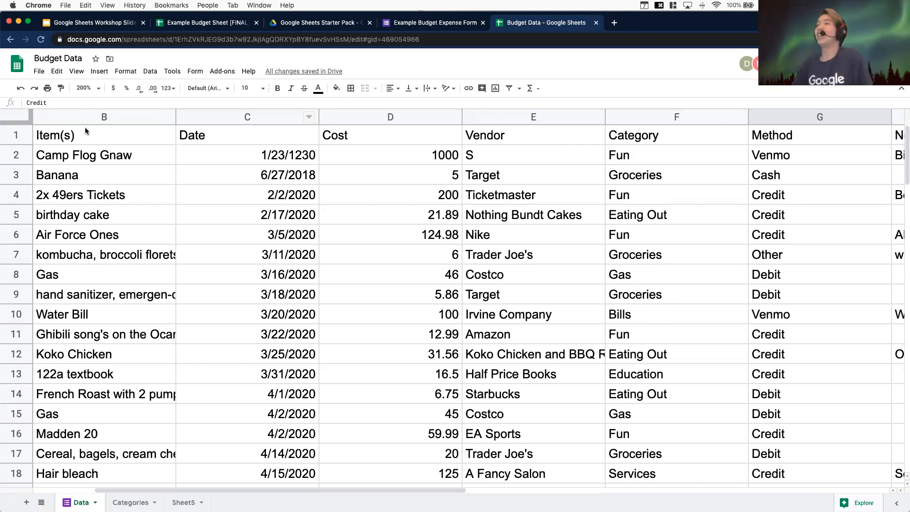
Freeze the header row 1 of the Data sheet
left_click(21, 139)
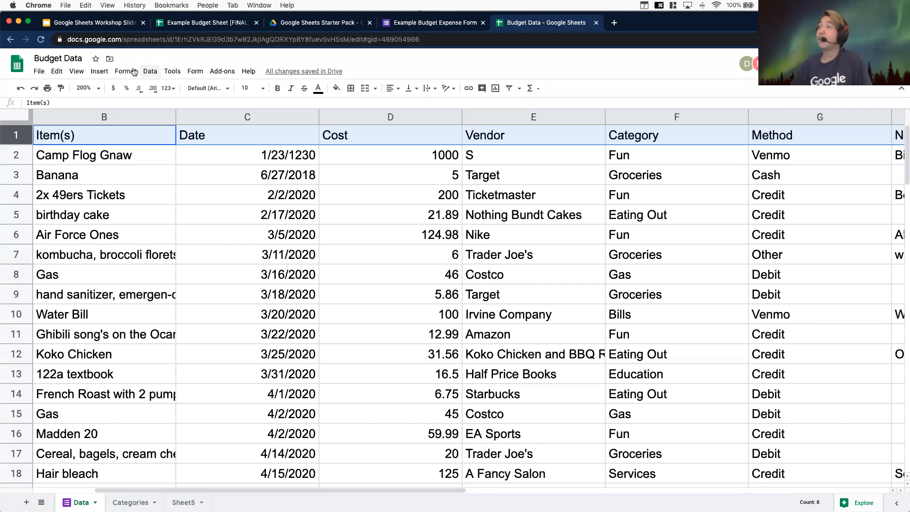
left_click(79, 73)
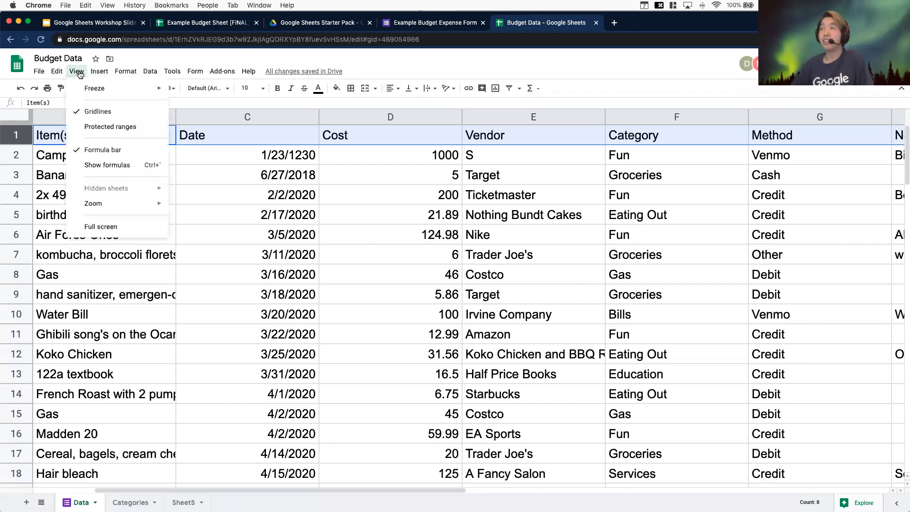
mouse_move(81, 90)
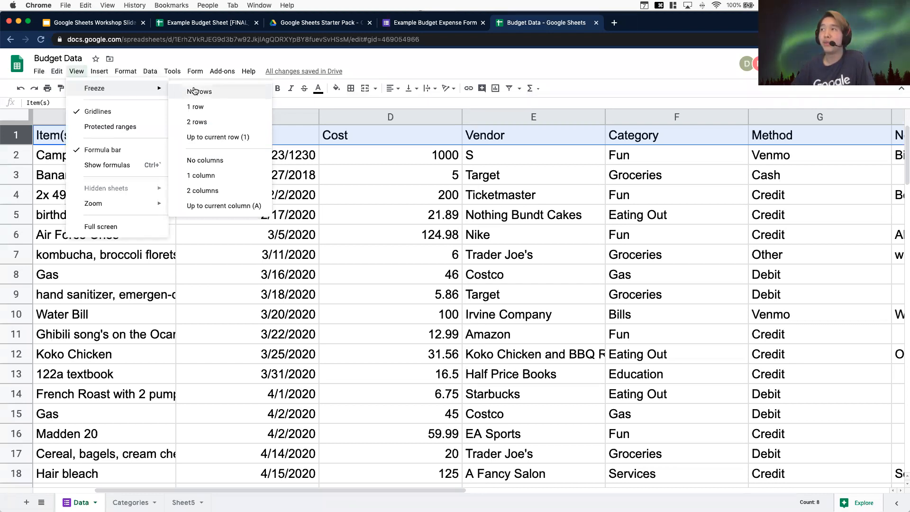
left_click(198, 107)
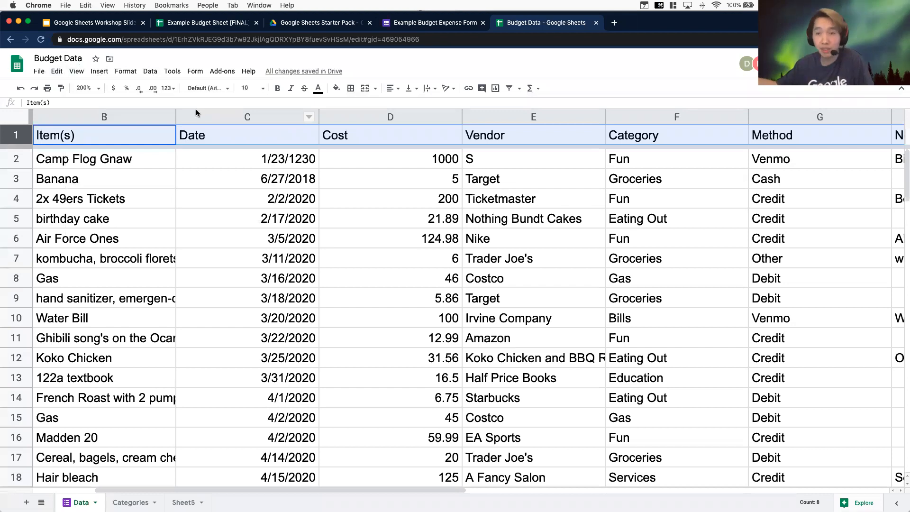
scroll(482, 212, "down", 15)
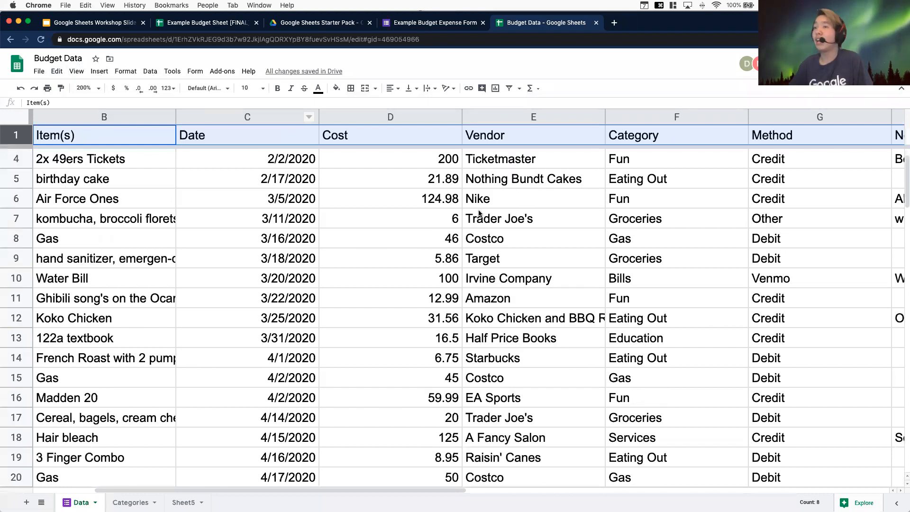
scroll(478, 212, "down", 2)
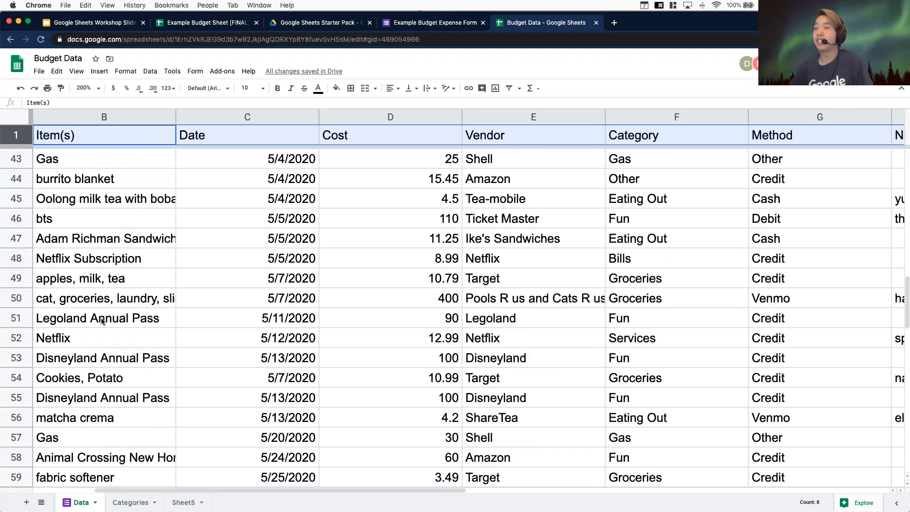
Freeze the first two columns, Timestamp and Item(s), of the Data sheet
left_click(19, 318)
left_click(822, 323)
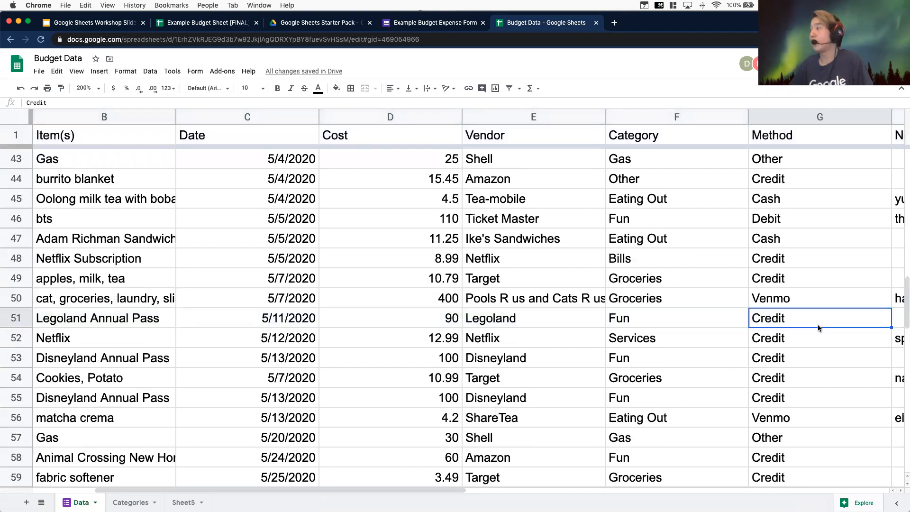
left_click(797, 134)
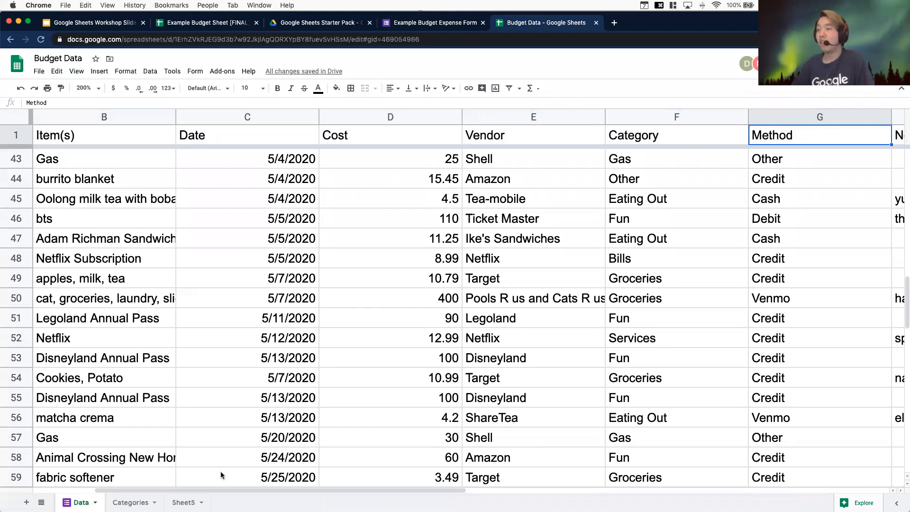
scroll(98, 477, "left", 3)
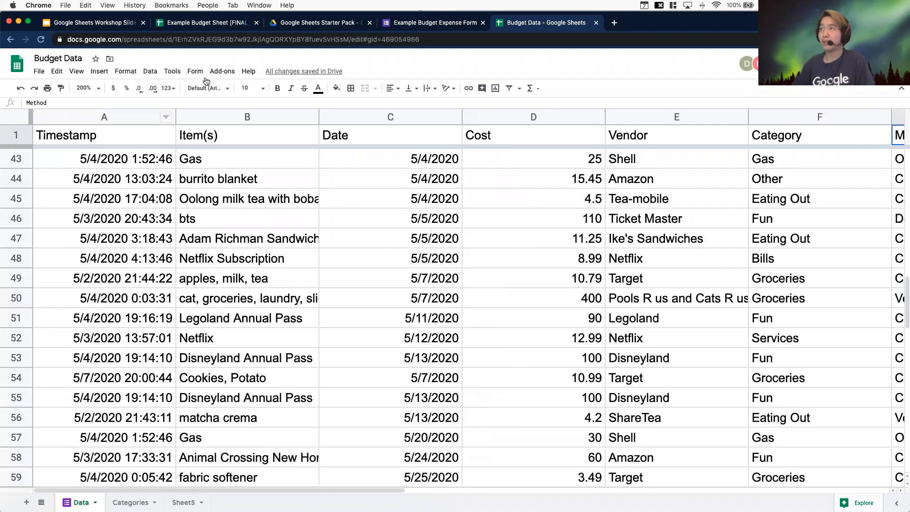
left_click(217, 117)
left_click(76, 71)
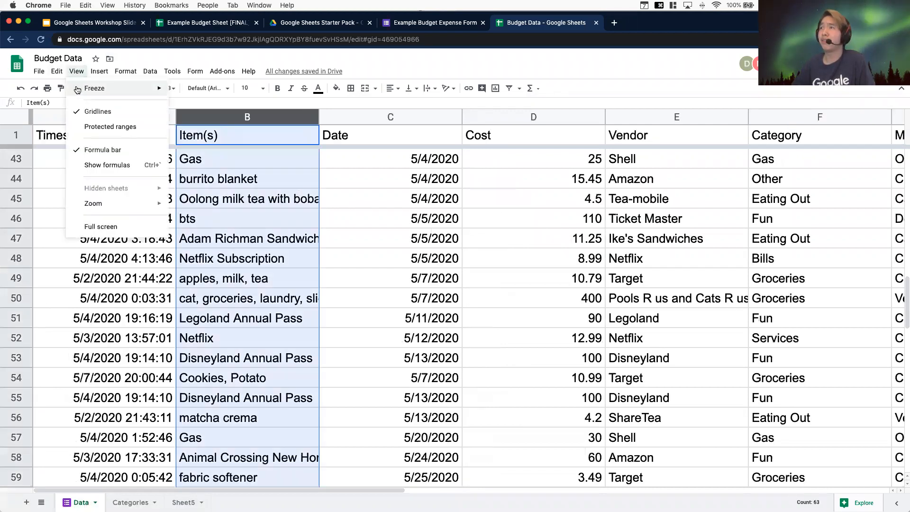
mouse_move(125, 91)
left_click(223, 191)
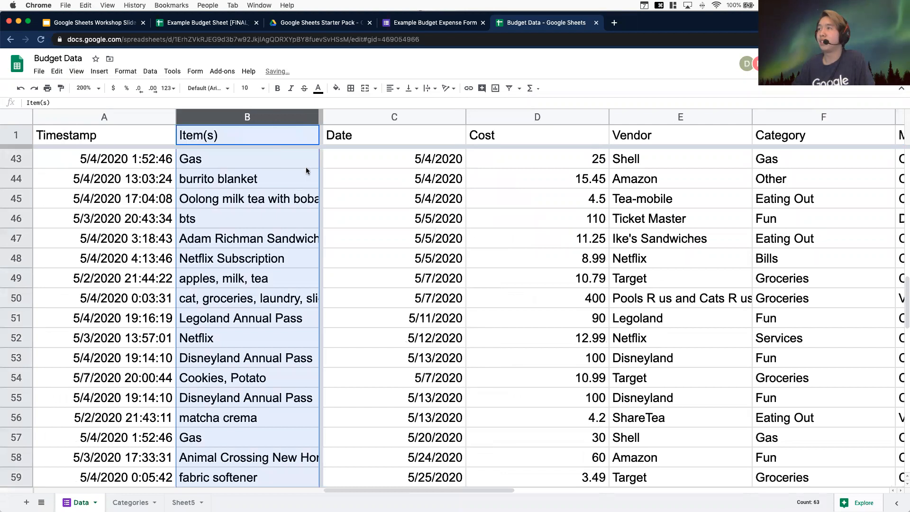
Scroll down and across the Data sheet to examine how the frozen row and columns stay in place
left_click(216, 375)
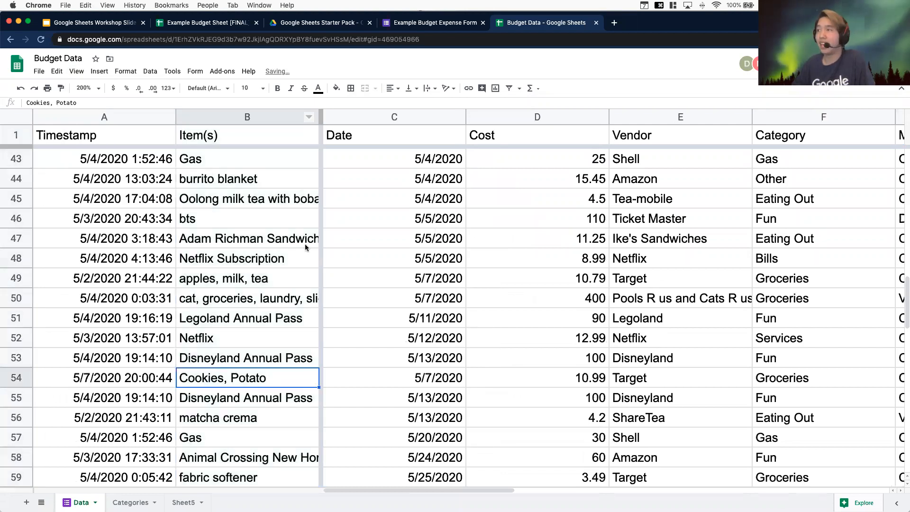
scroll(484, 300, "down", 3)
scroll(484, 303, "up", 18)
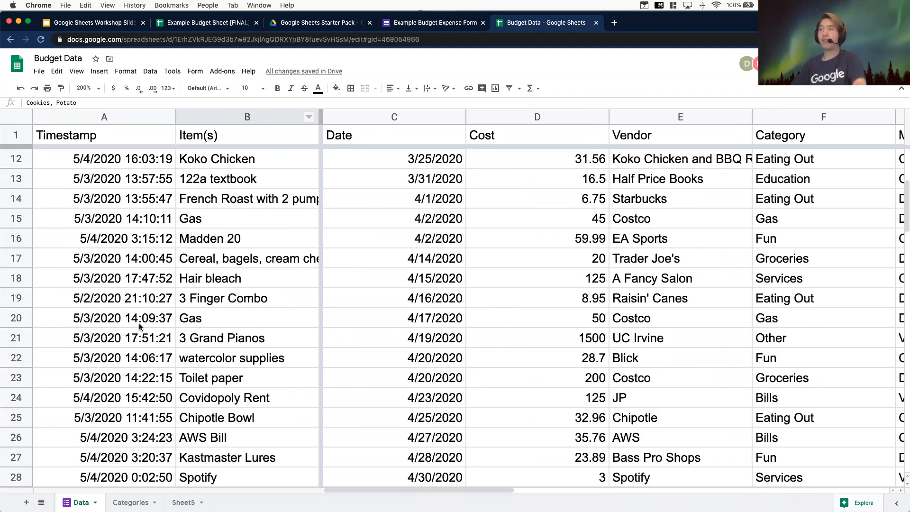
scroll(408, 263, "right", 5)
scroll(408, 260, "left", 2)
scroll(411, 260, "right", 4)
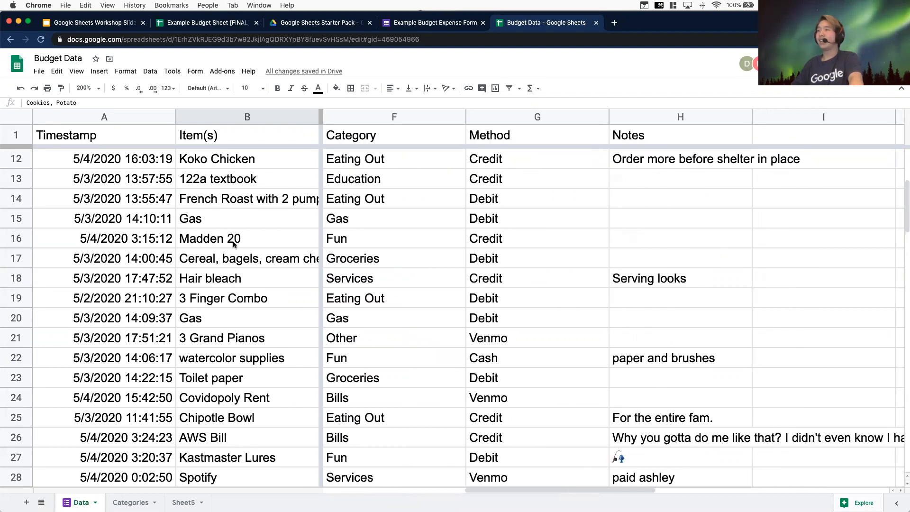
scroll(616, 251, "left", 6)
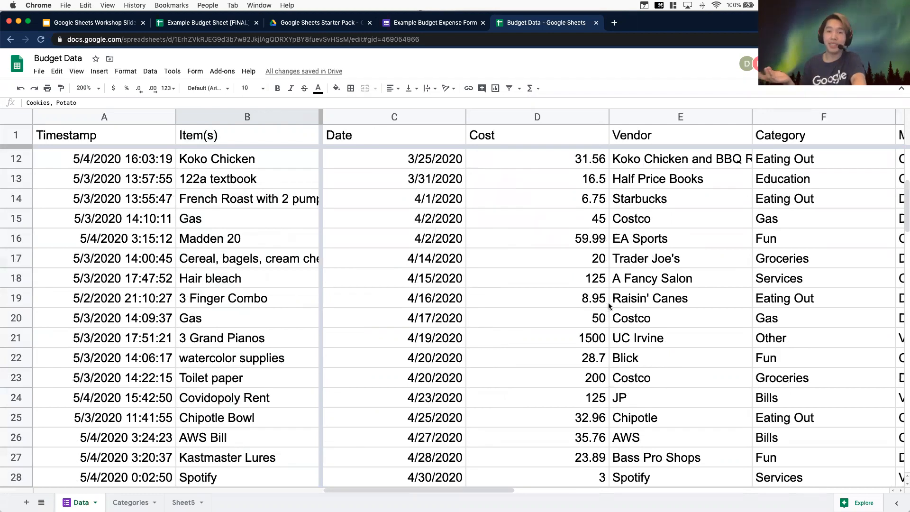
scroll(616, 294, "up", 5)
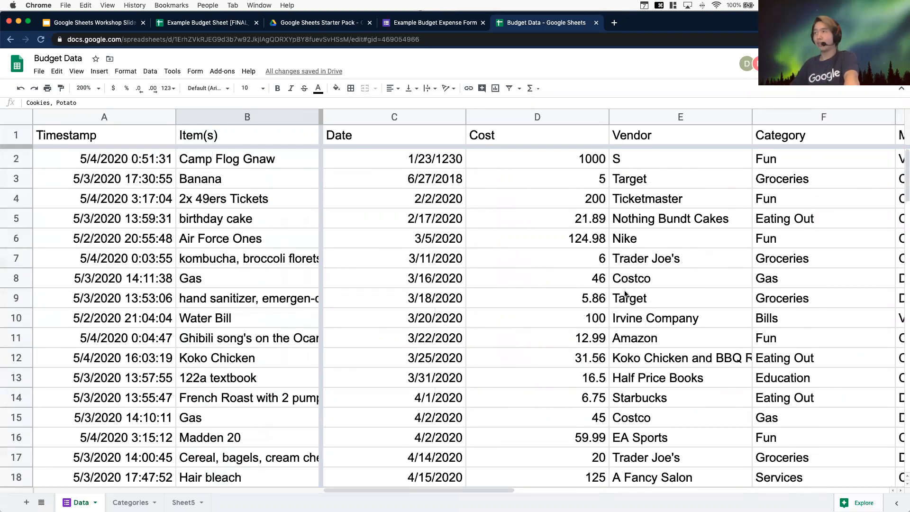
Insert a row below the header and enter asdf as test text in A2 and C2
left_click(9, 135)
right_click(9, 134)
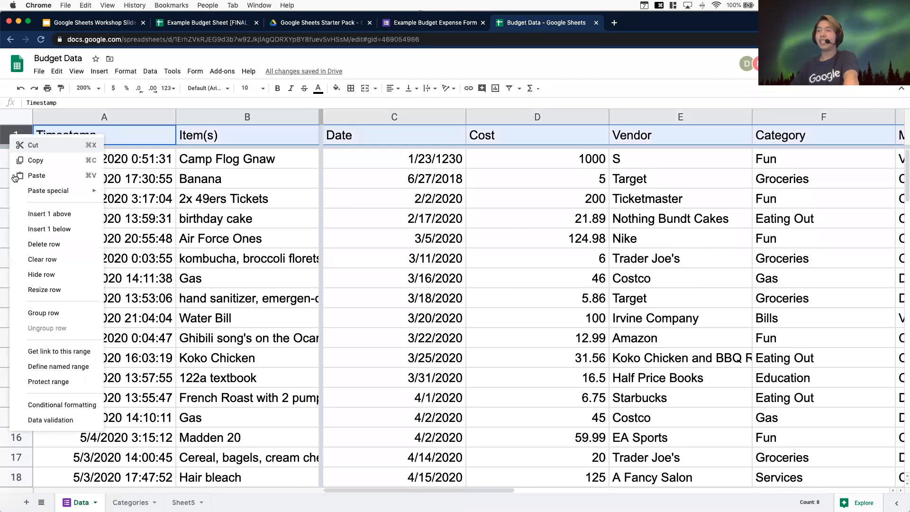
left_click(36, 232)
left_click(230, 136)
left_click_drag(212, 157, 141, 163)
left_click(365, 88)
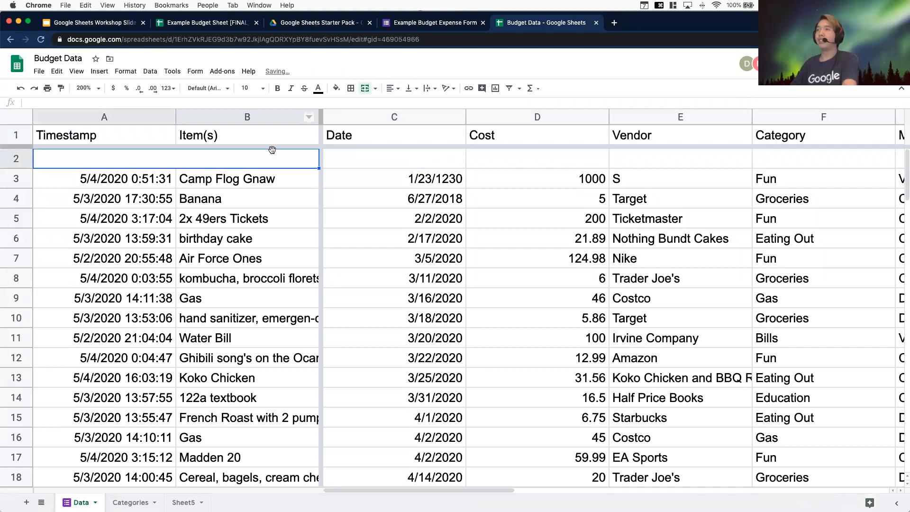
type("asdf")
left_click(343, 158)
type("asdf")
left_click(202, 163)
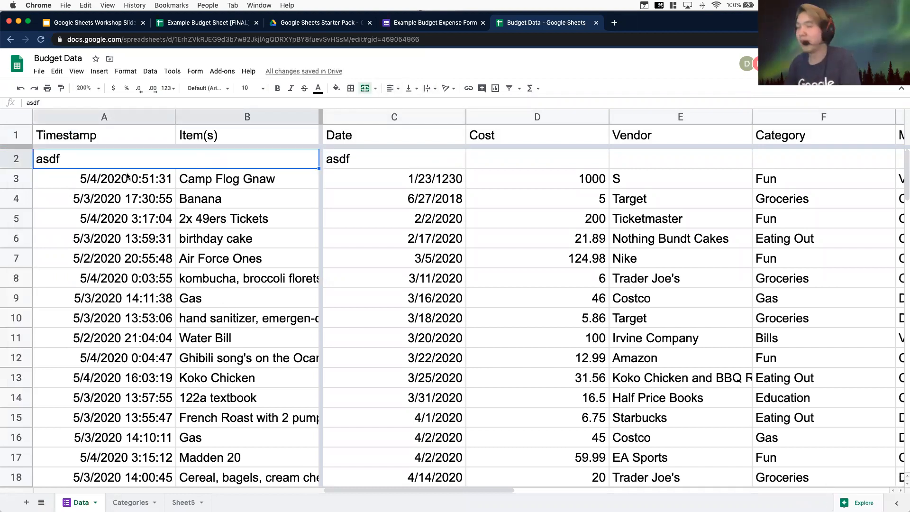
Undo the test entries and the inserted row
key("super+z")
key("super+z")
key("super+z")
key("super+z")
key("super+z")
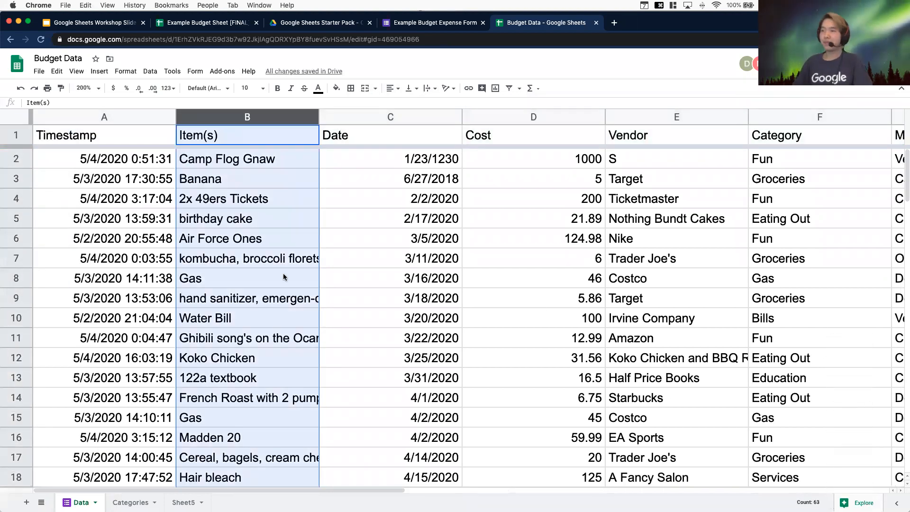
Switch to the Google Sheets Workshop Slide Deck and present the Questions slide
scroll(283, 277, "down", 5)
left_click(130, 502)
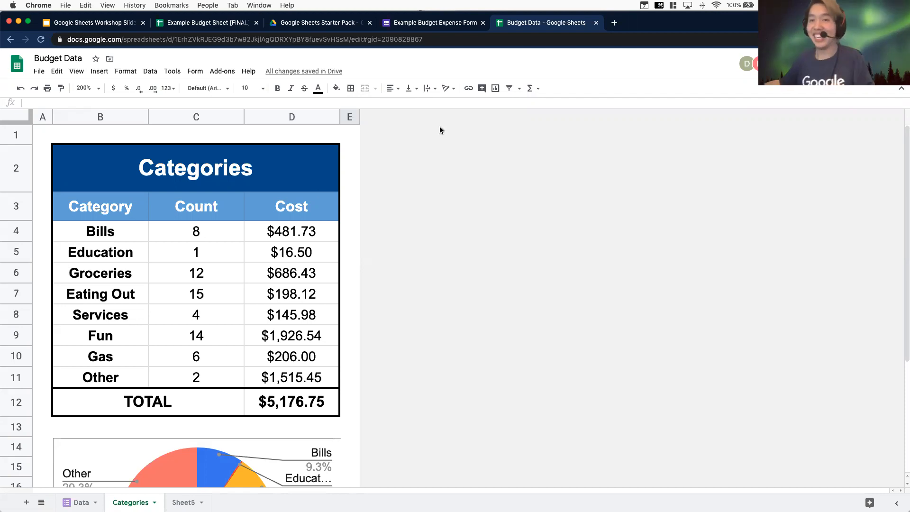
left_click(59, 24)
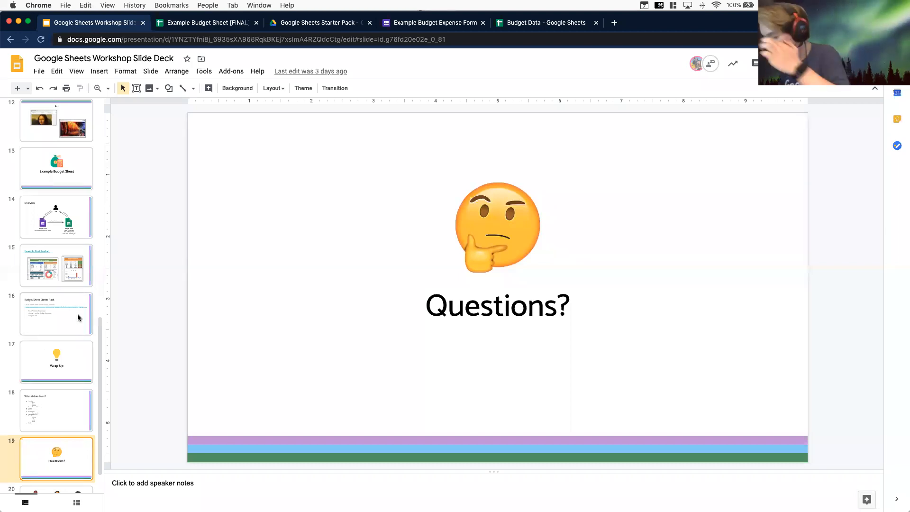
key("super+Return")
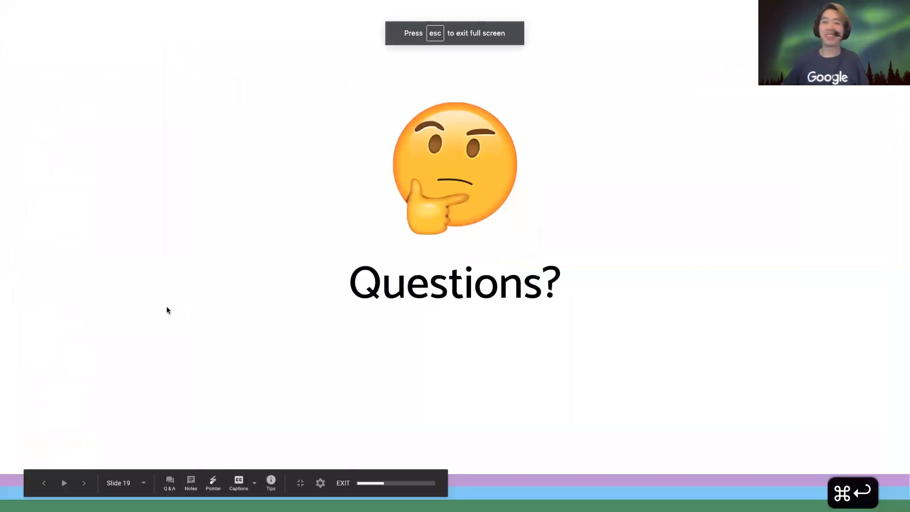